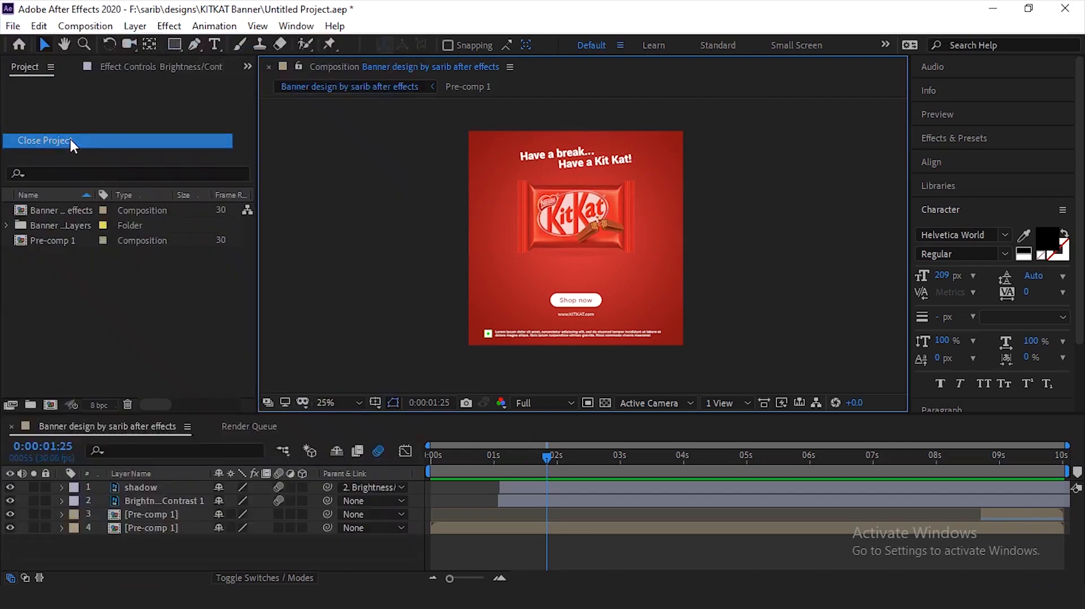
- Close the current KitKat banner project and make the timeline area slightly taller
left_click(578, 320)
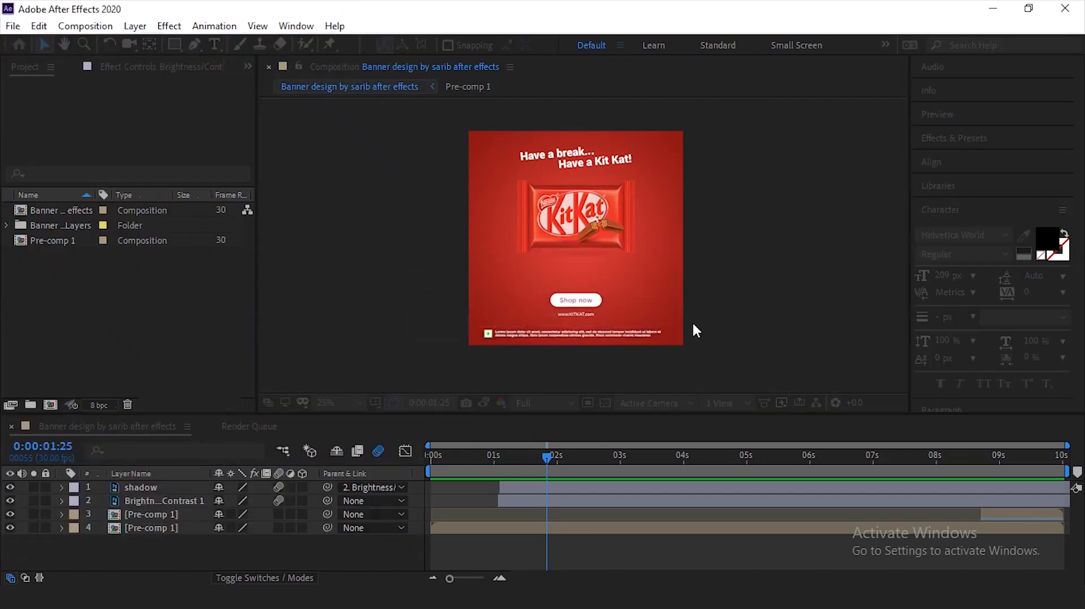
left_click_drag(648, 401, 646, 384)
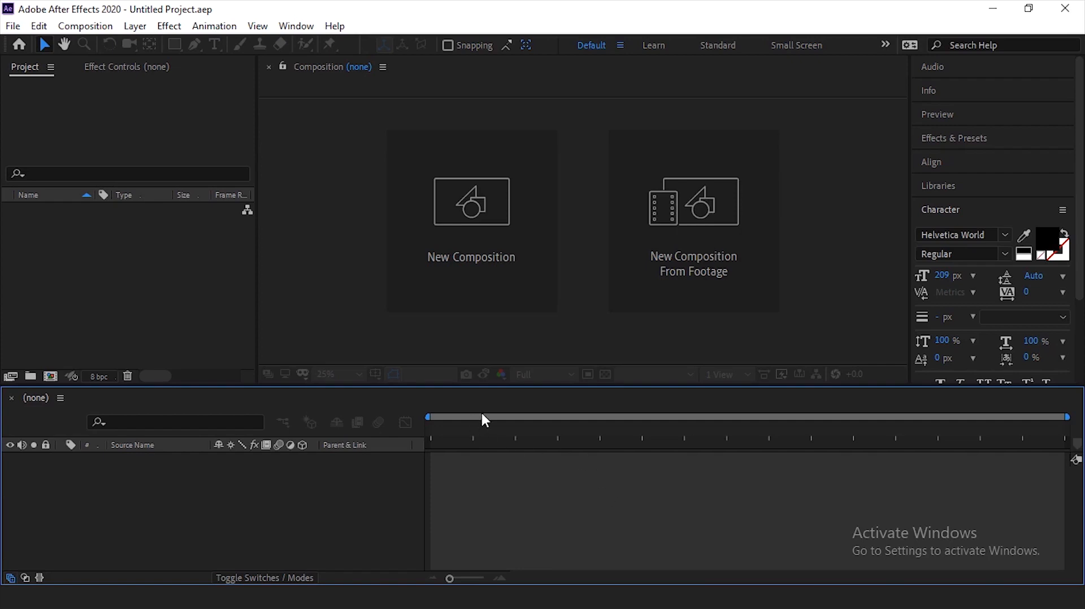
- Start a file import into the project and browse to the KITKAT Banner folder inside designs
left_click(154, 270)
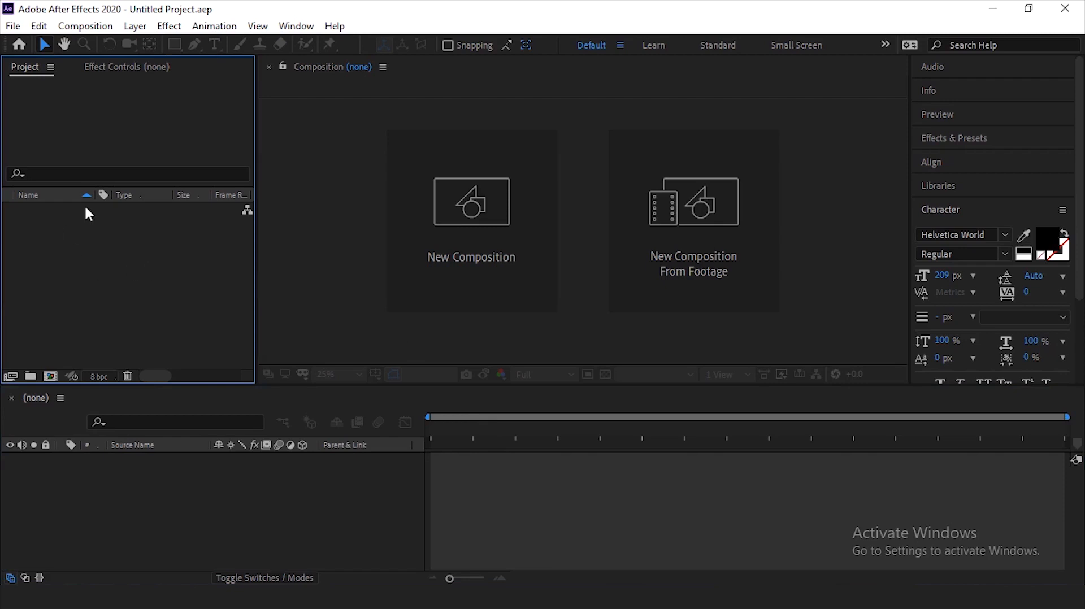
right_click(79, 250)
mouse_move(175, 328)
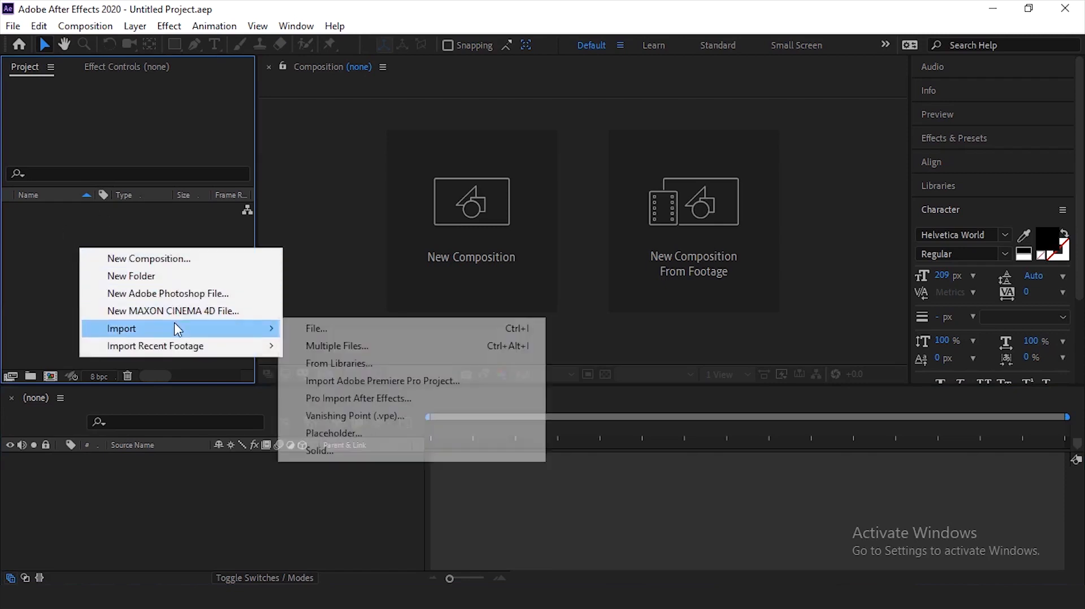
left_click(457, 330)
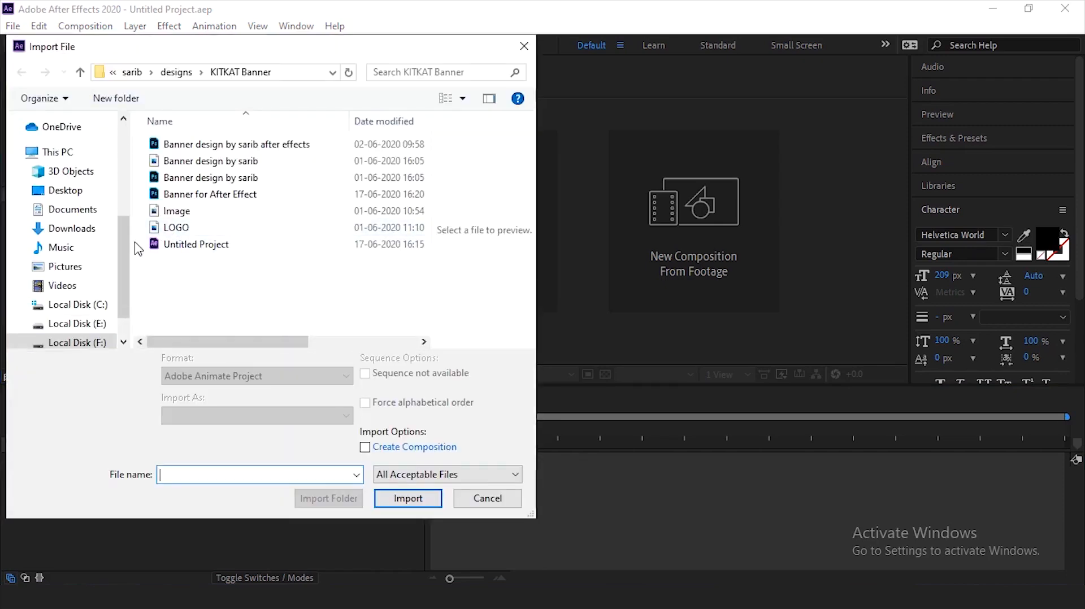
scroll(61, 266, "down", 2)
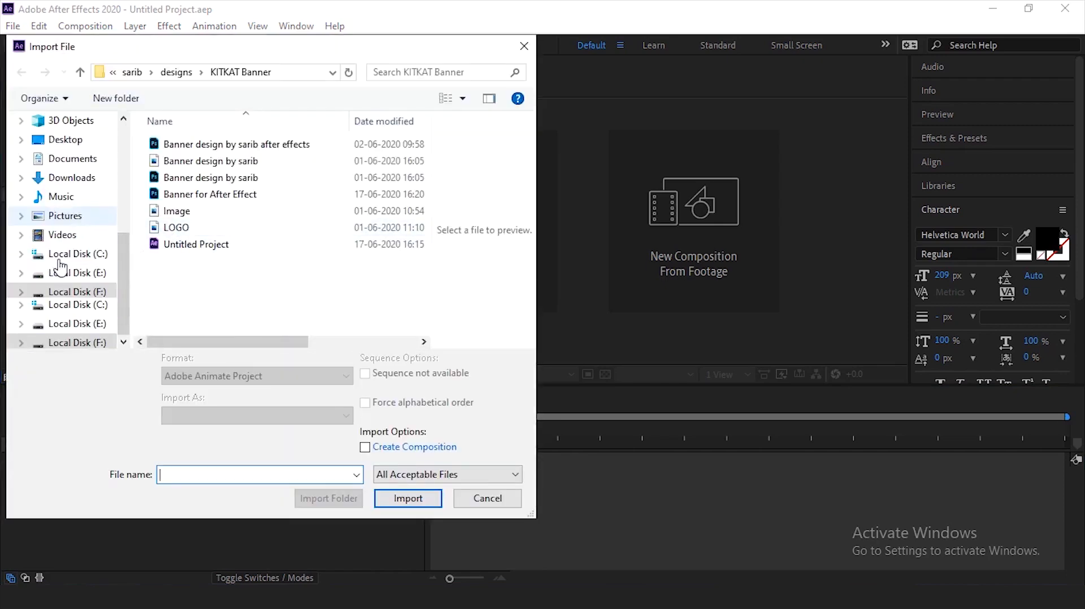
scroll(61, 268, "up", 3)
left_click(63, 286)
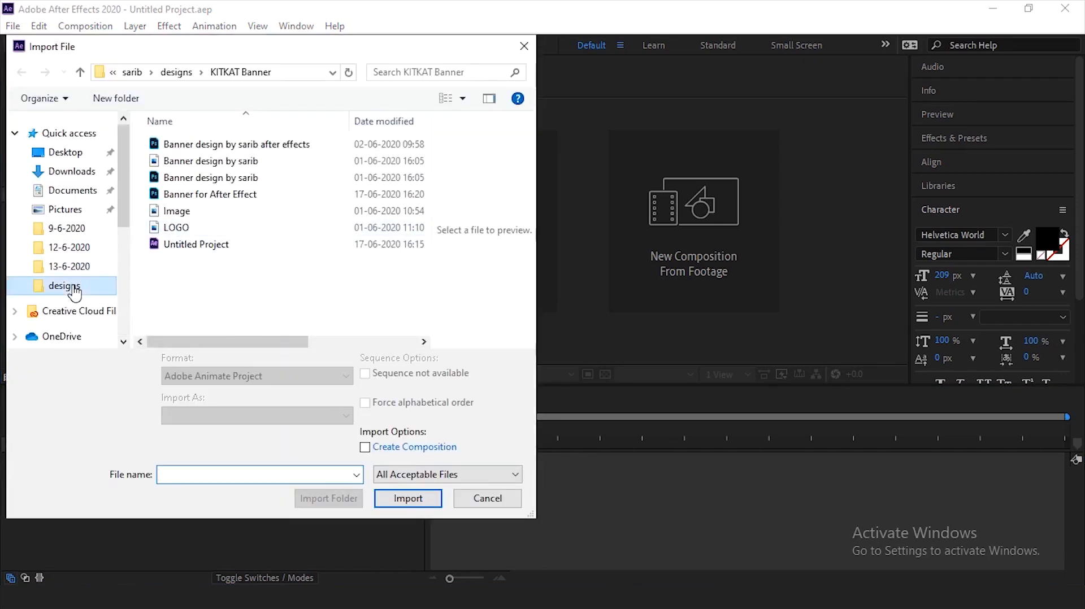
mouse_move(424, 138)
left_mouse_down()
mouse_move(431, 158)
mouse_move(424, 141)
left_mouse_up()
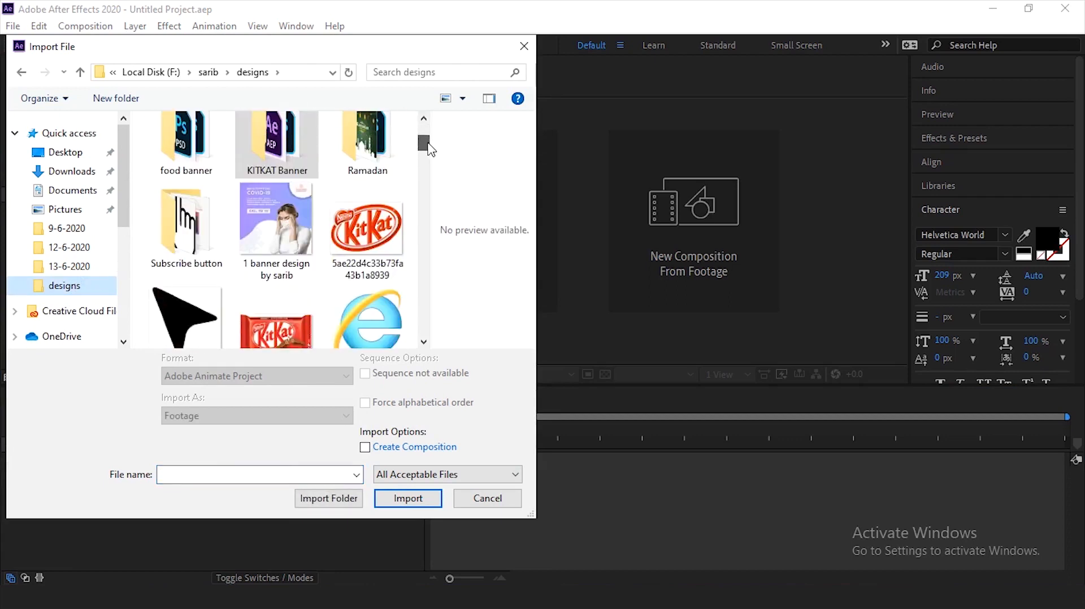
double_click(283, 156)
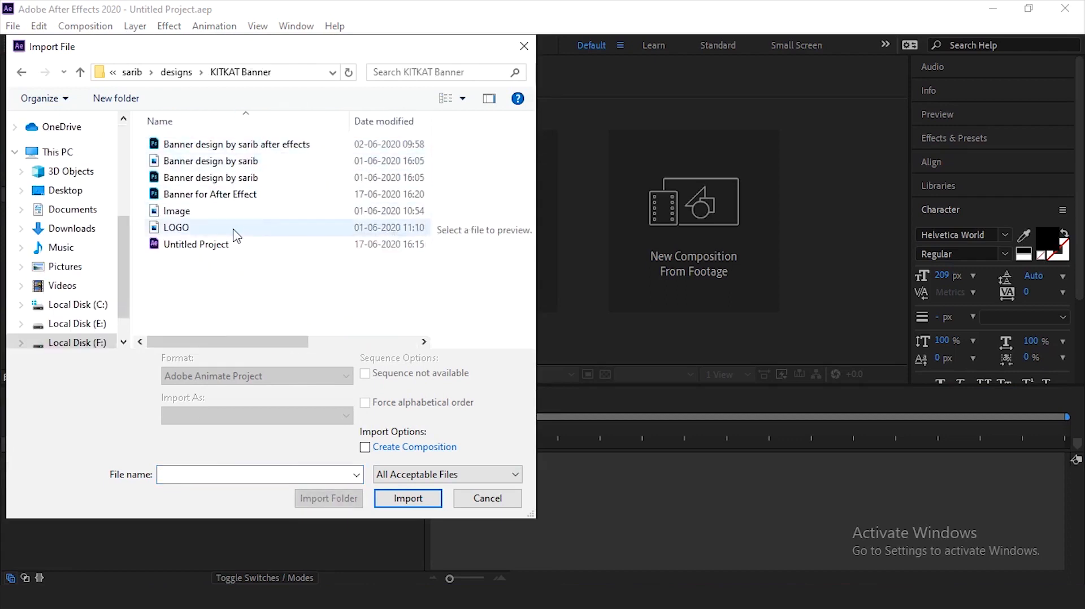
- Import Banner for After Effect.psd as Composition - Retain Layer Sizes with Editable Layer Styles
left_click(234, 193)
left_click(402, 488)
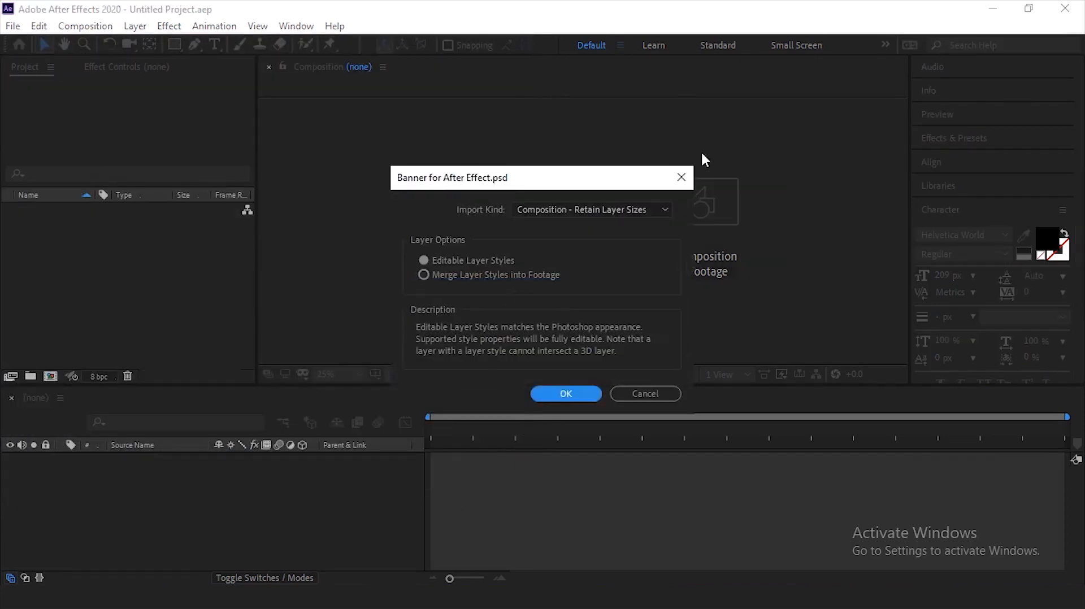
left_click(582, 209)
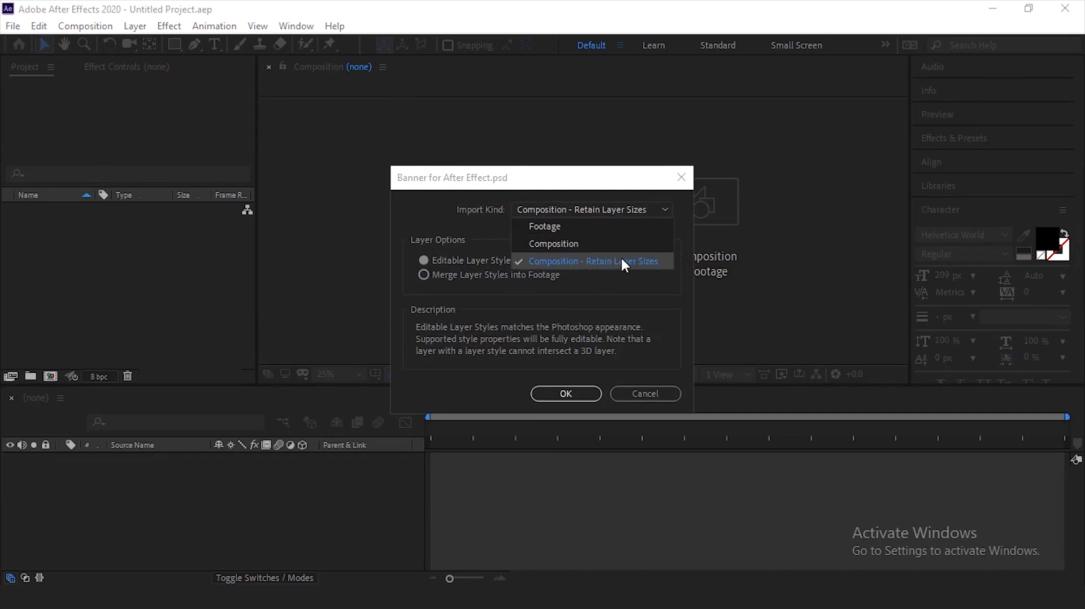
left_click(642, 260)
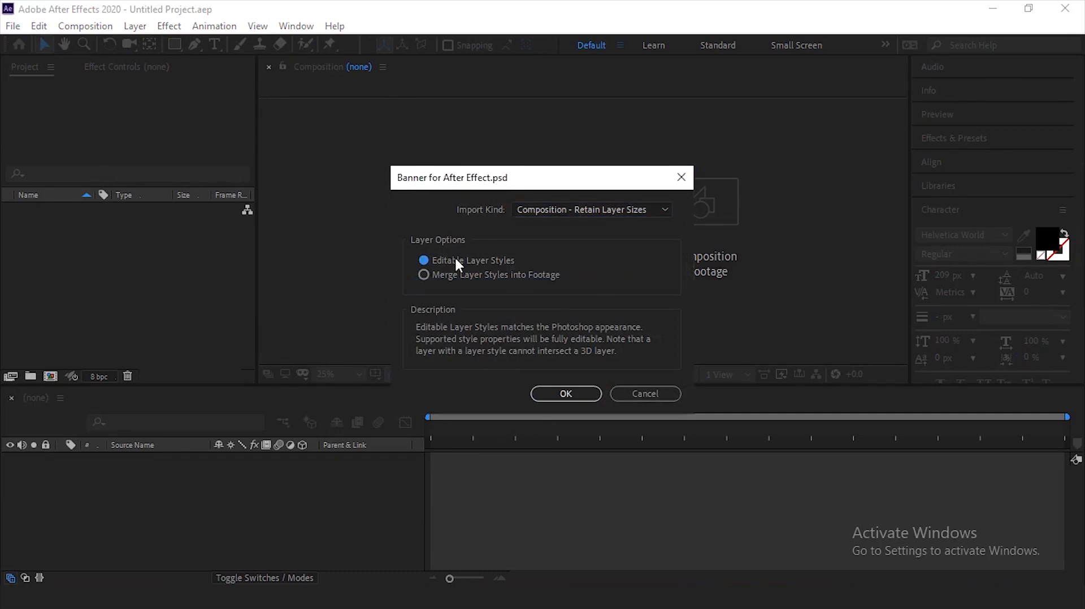
left_click(566, 394)
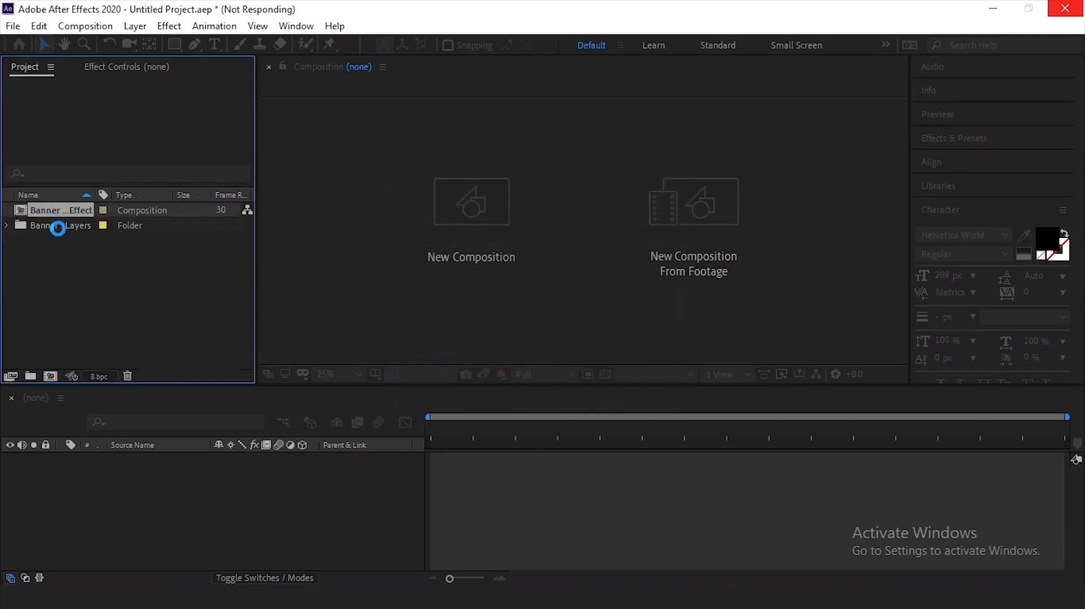
- Examine the imported composition and its layers folder in the project
left_click(39, 240)
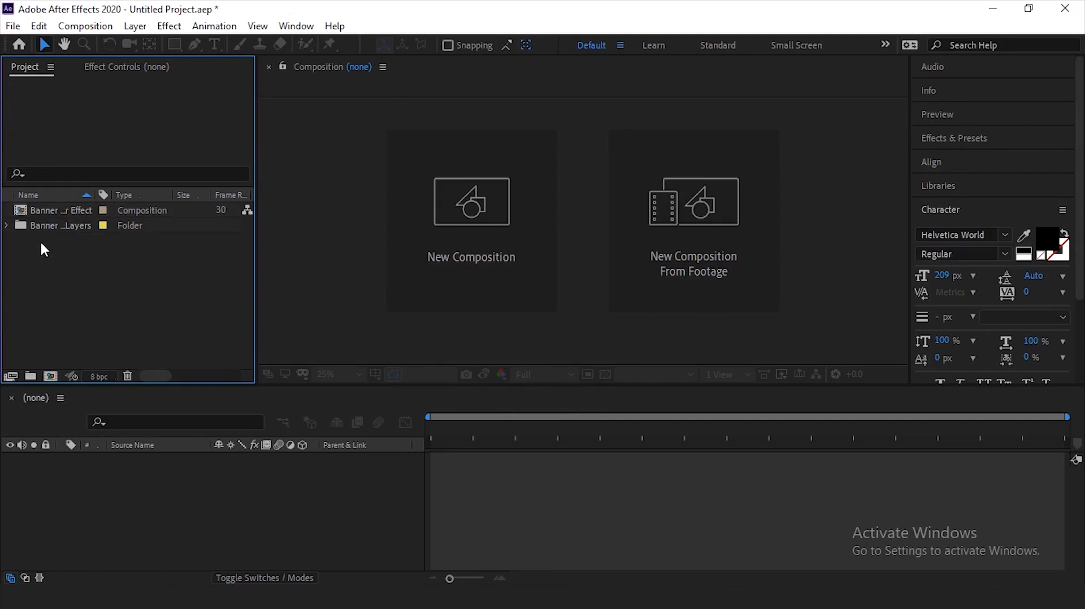
left_click(55, 215)
left_click(63, 225)
left_click(62, 242)
left_click(53, 225)
left_click(60, 212)
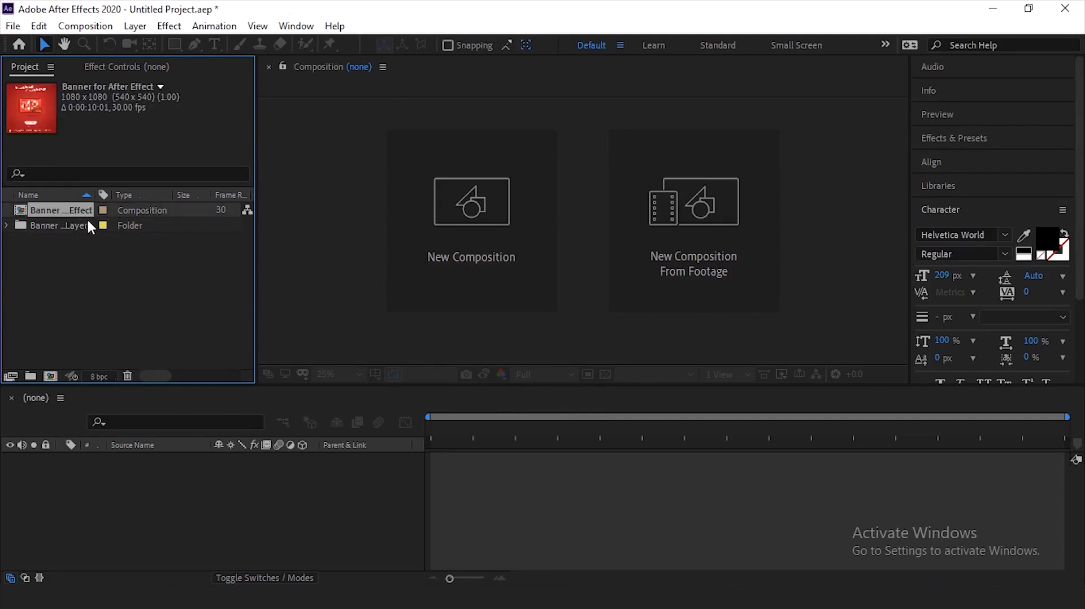
left_click(73, 244)
left_click(68, 225)
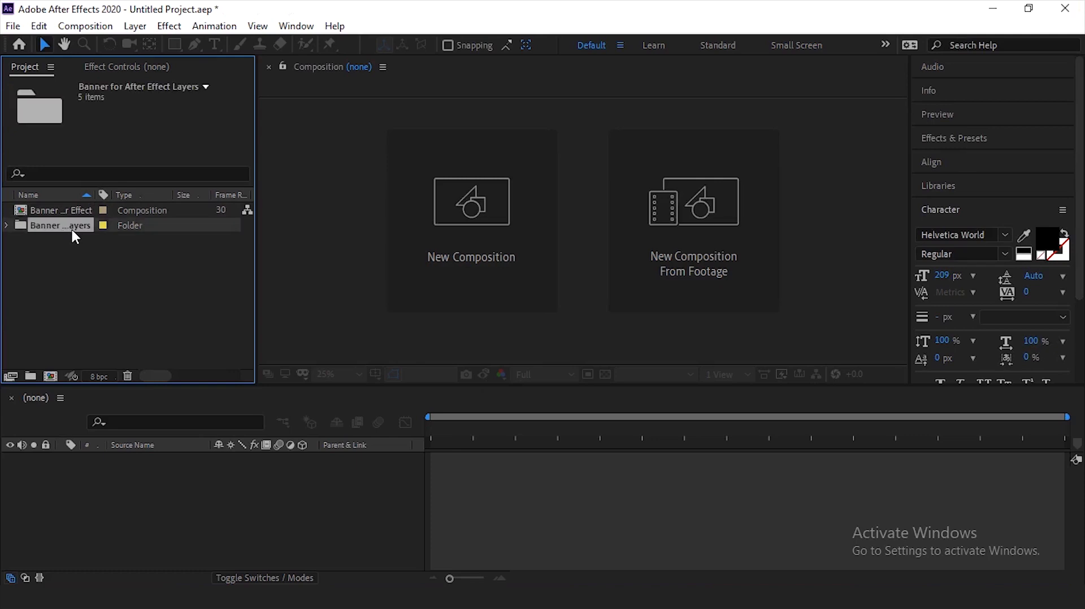
left_click(69, 210)
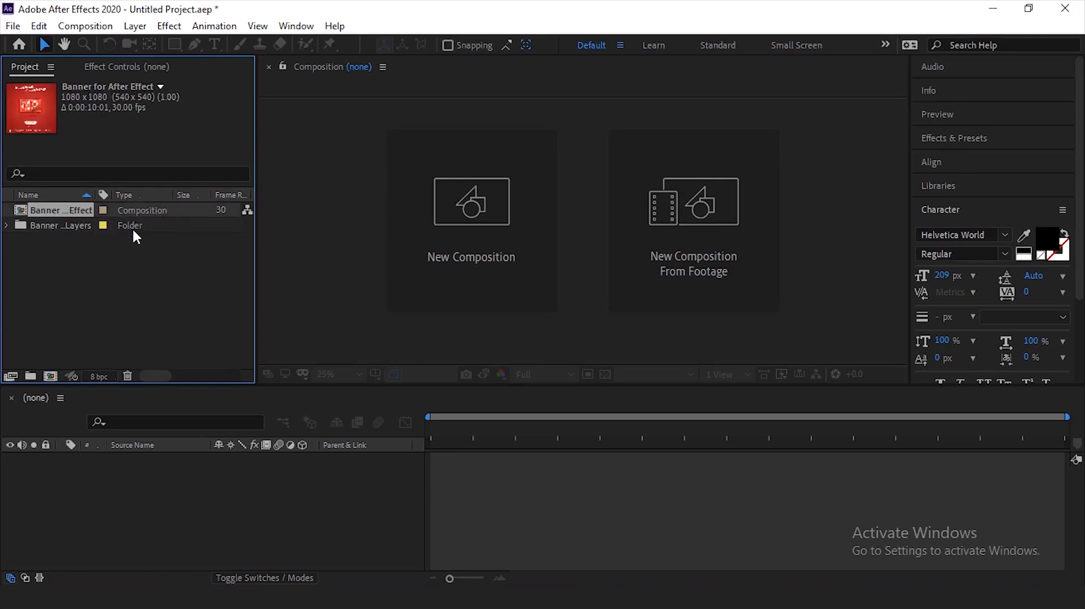
left_click(82, 258)
- Open the imported Banner for After Effect composition and leave its layers deselected
left_click(60, 211)
left_click(63, 244)
left_click(65, 213)
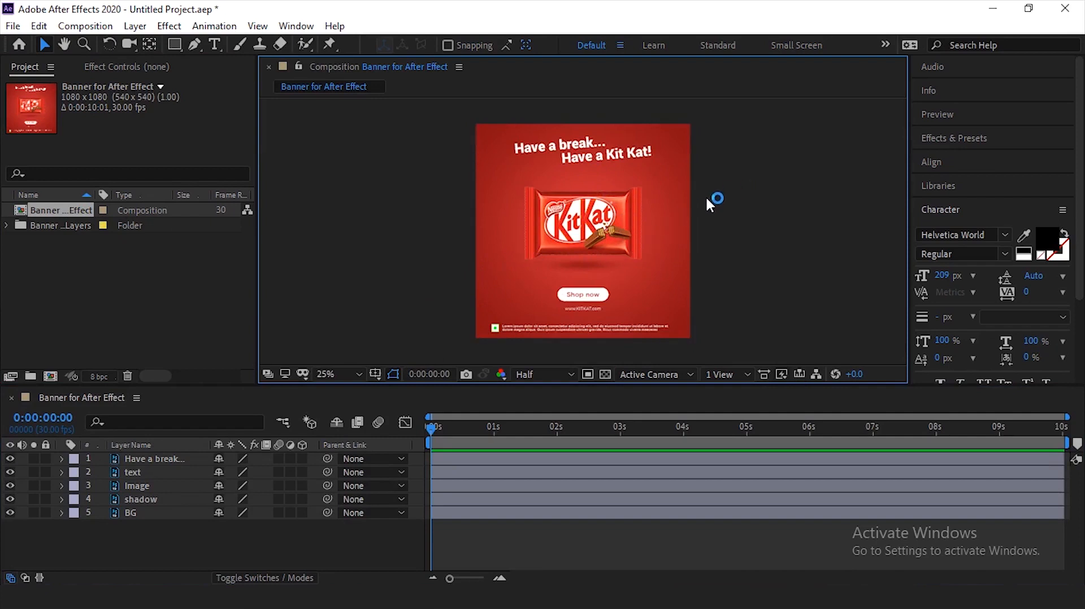
left_click_drag(445, 114, 751, 348)
left_click(754, 266)
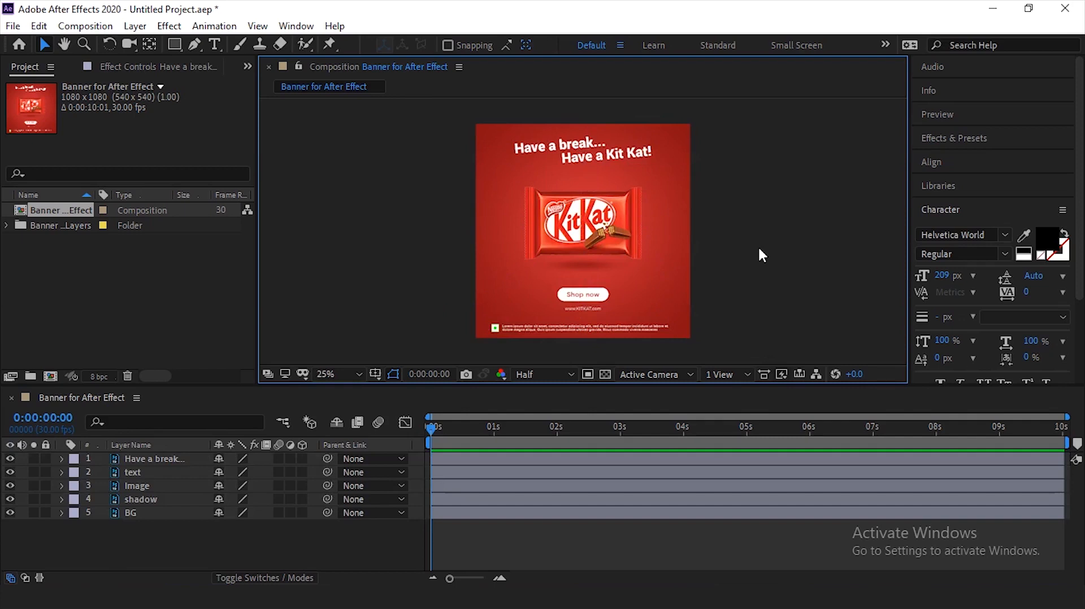
- Set the composition's duration to 0:00:10:00 in its settings
key("ctrl+k")
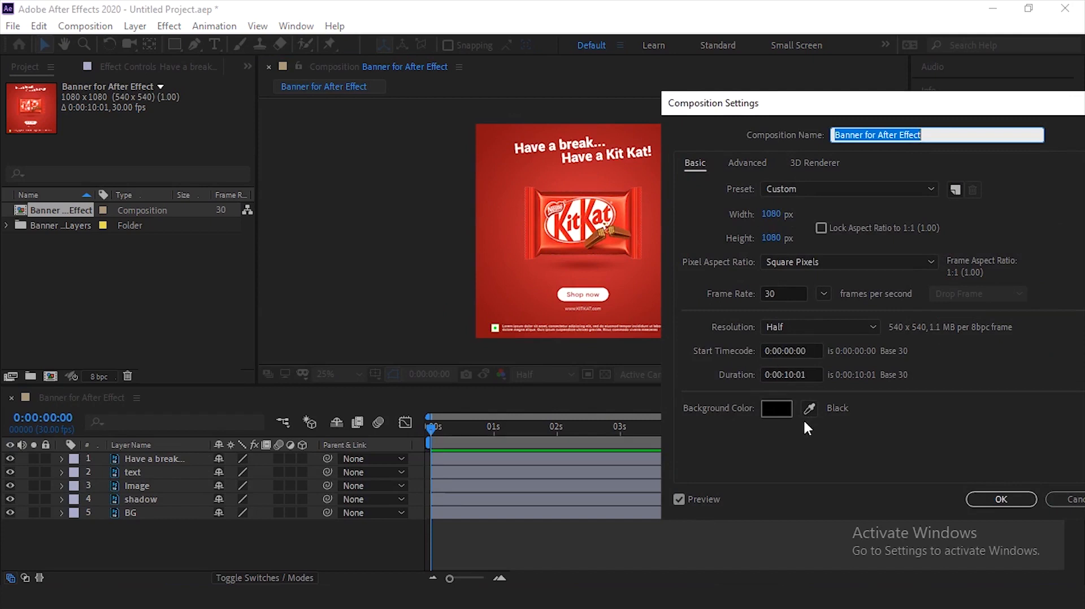
left_click(807, 376)
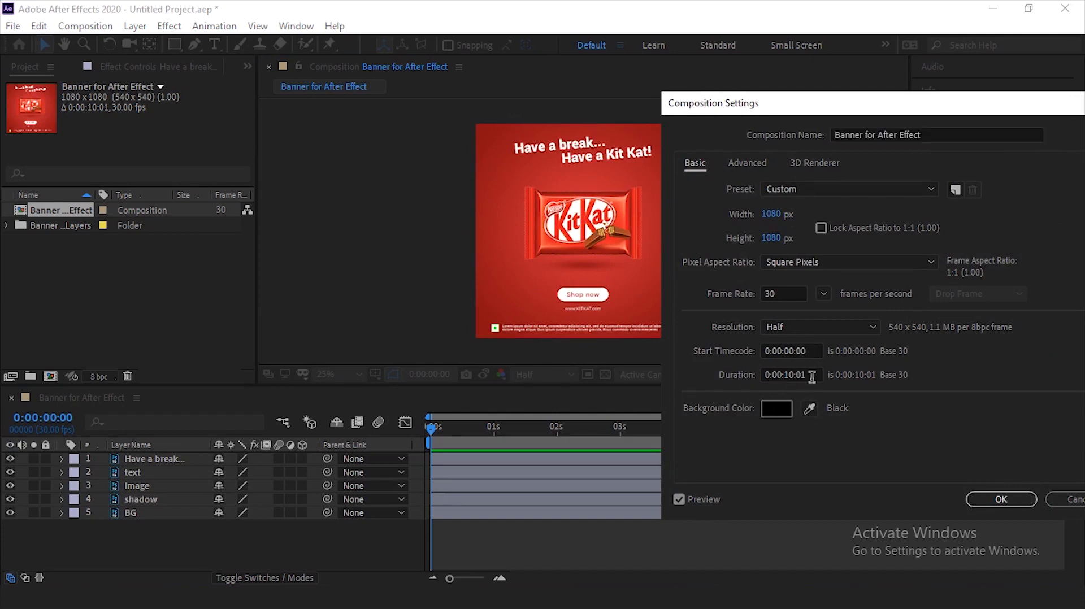
key("BackSpace")
type("0")
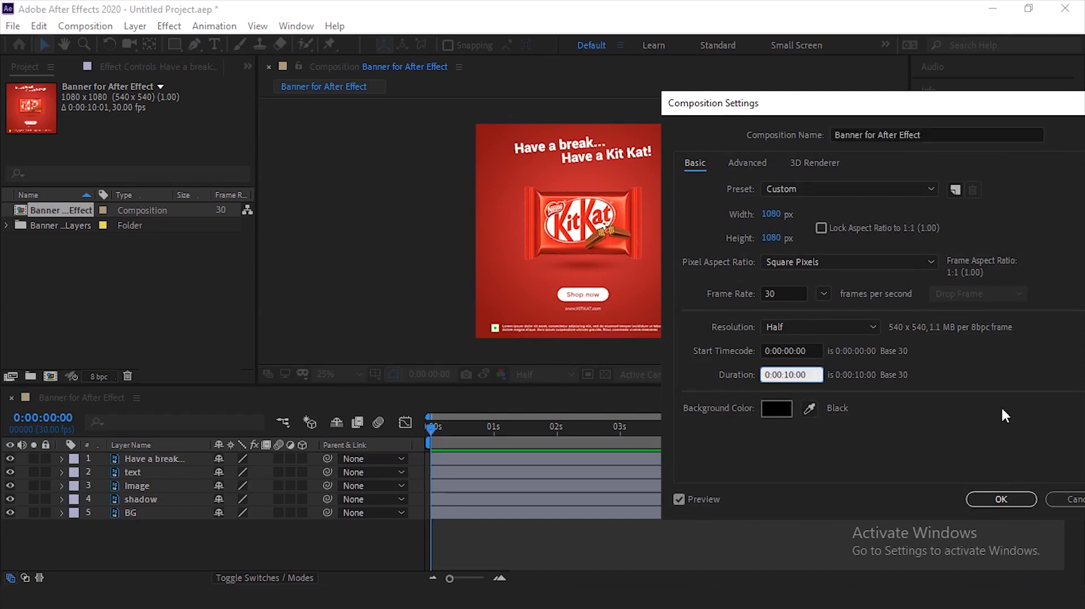
- Set the composition's background color to white (FFFFFF) and apply the composition settings
left_click(777, 404)
type("FFFFFF")
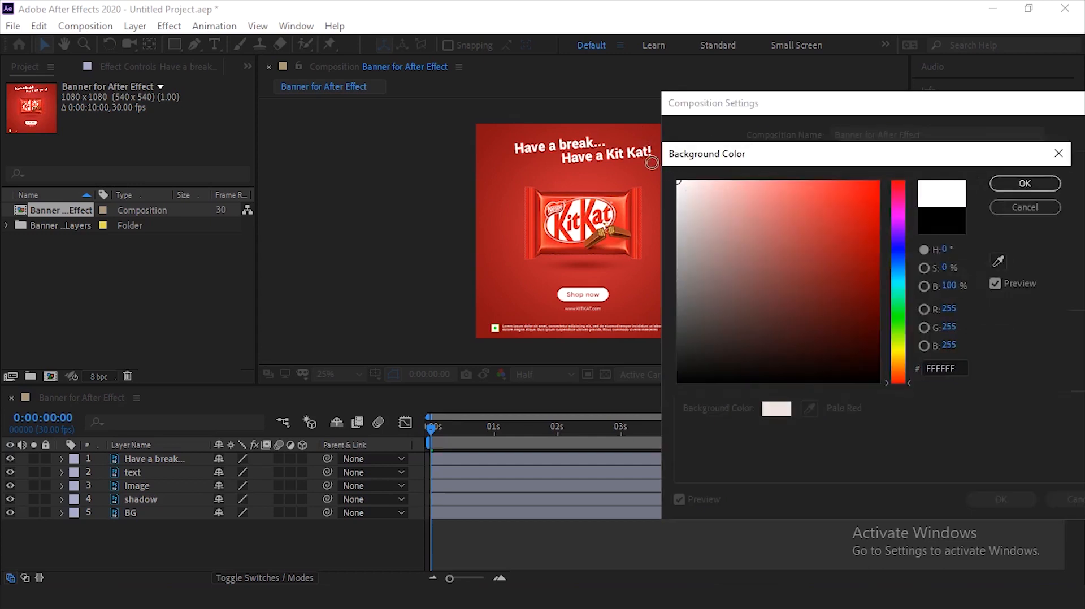
left_click(1016, 185)
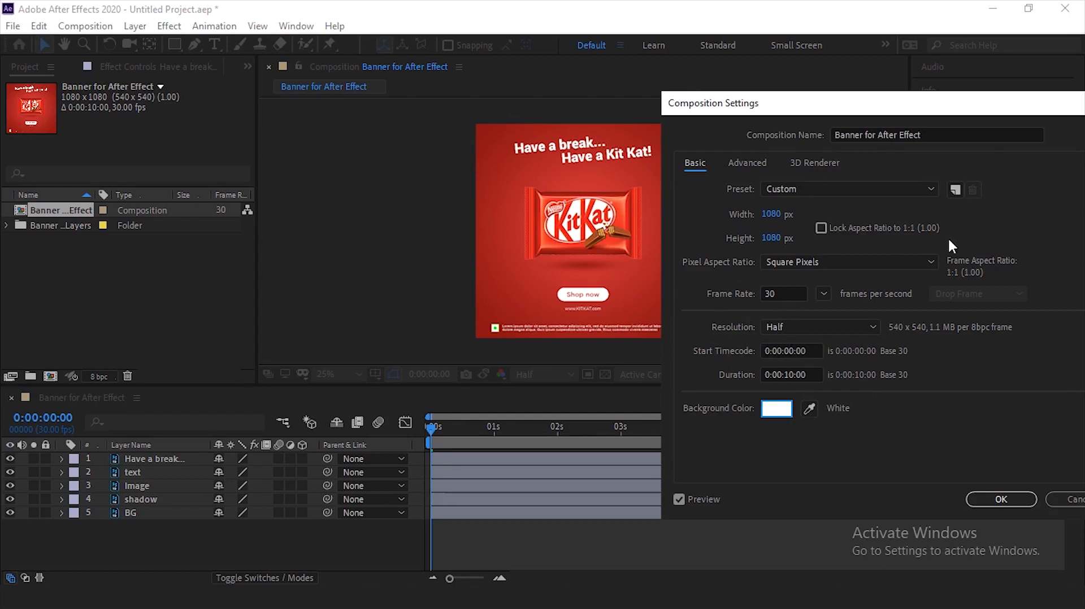
left_click_drag(970, 98, 769, 85)
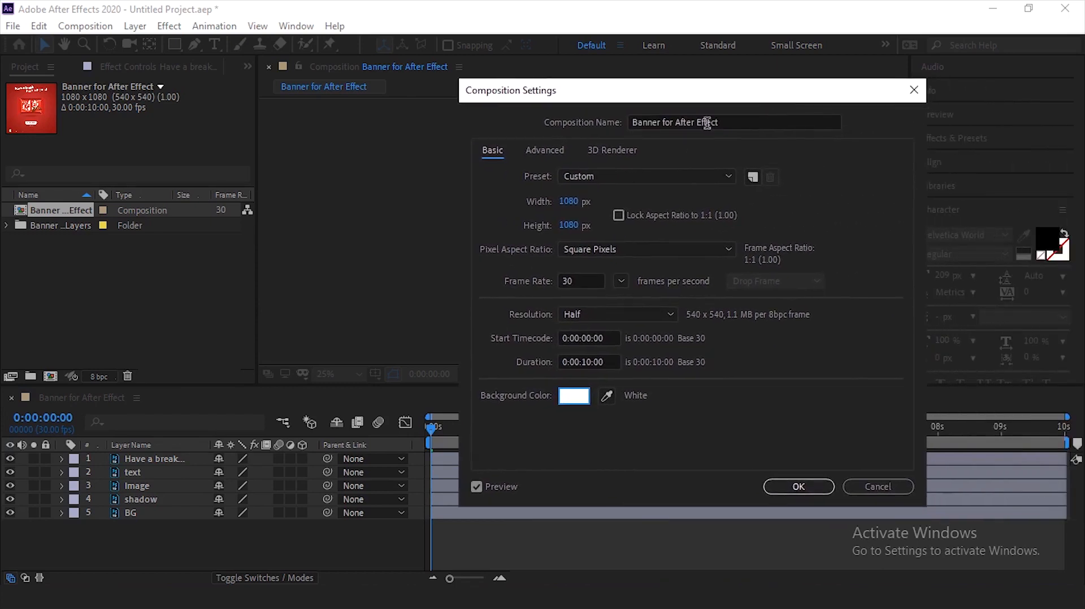
left_click(798, 487)
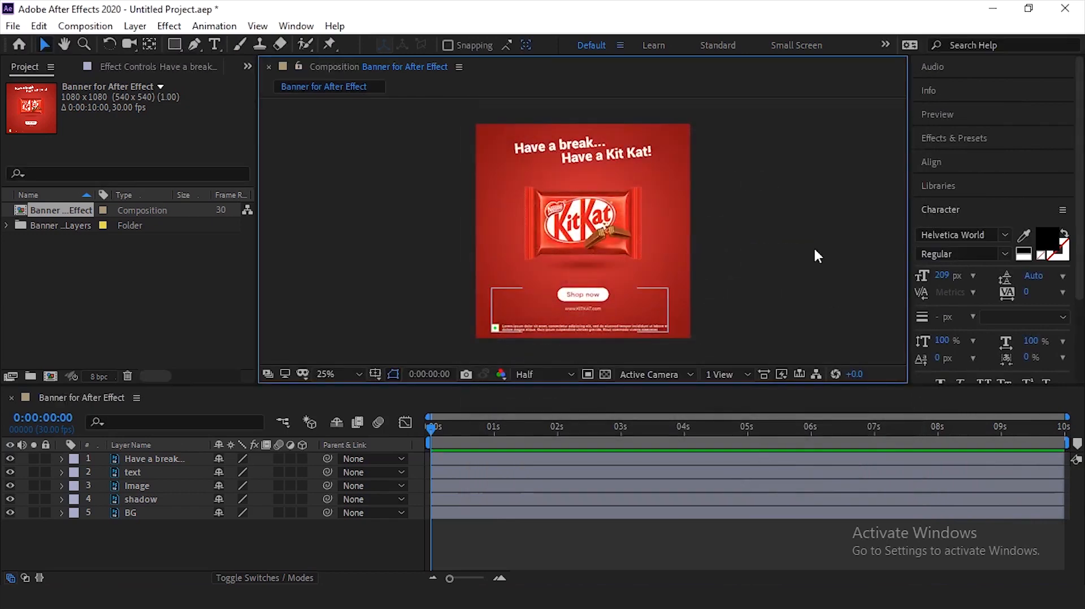
- Hide the BG layer briefly to check the composition behind it, and show it again
left_click(9, 512)
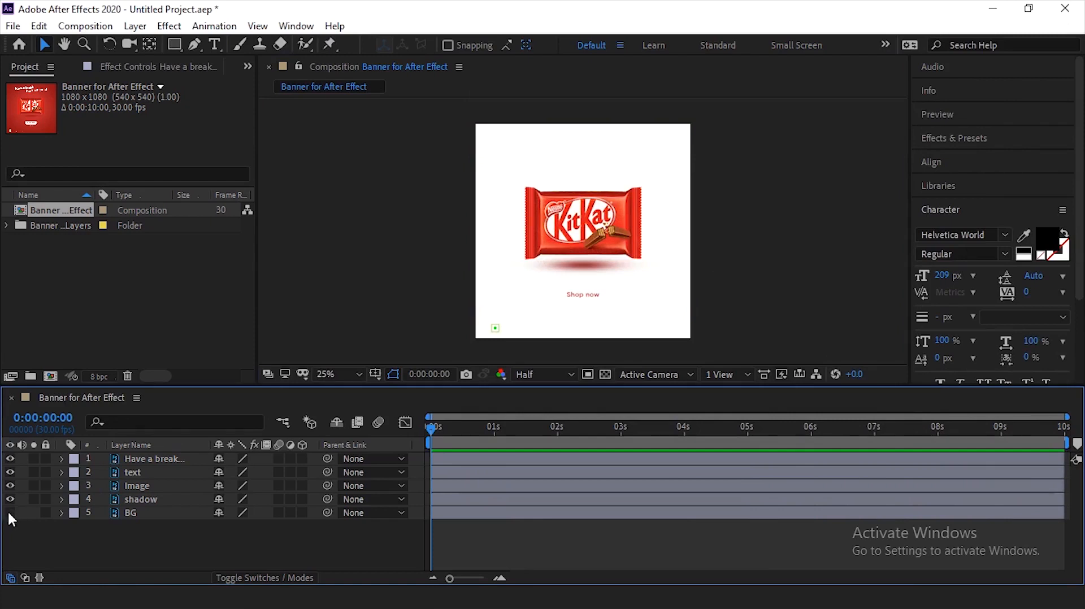
left_click(9, 512)
left_click(656, 249)
- Examine the Image and shadow layers by selecting each one and toggling the Image layer's visibility off and on
left_click(620, 237)
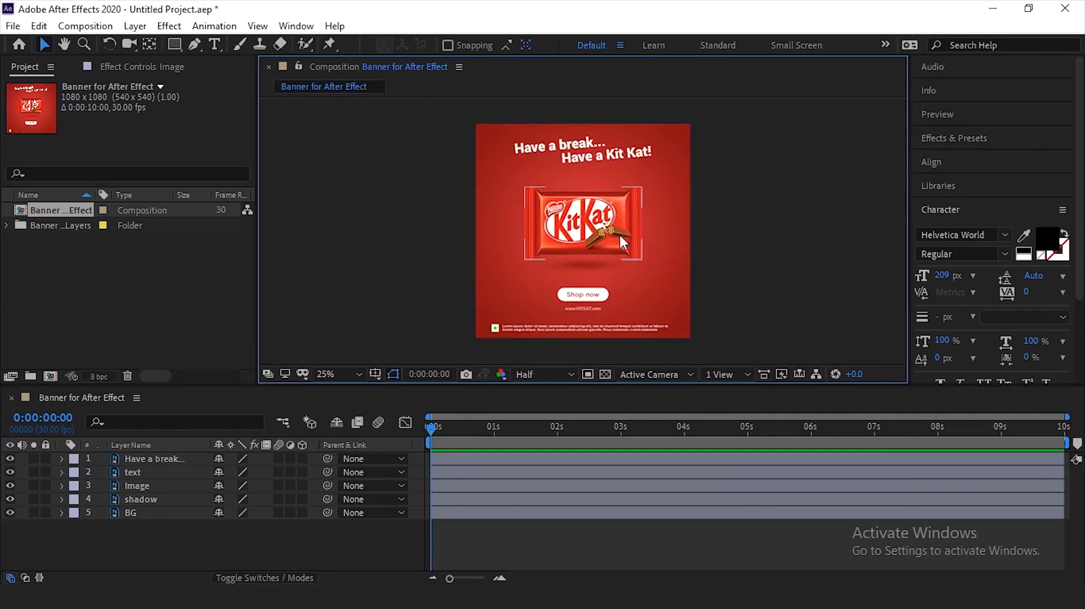
left_click(615, 227)
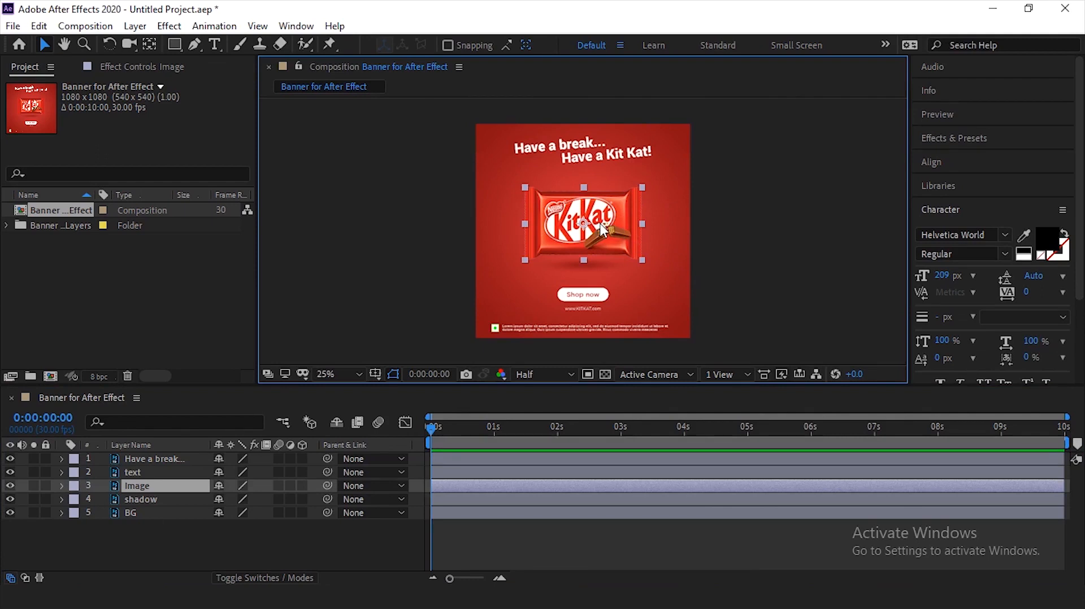
left_click(163, 540)
left_click(163, 487)
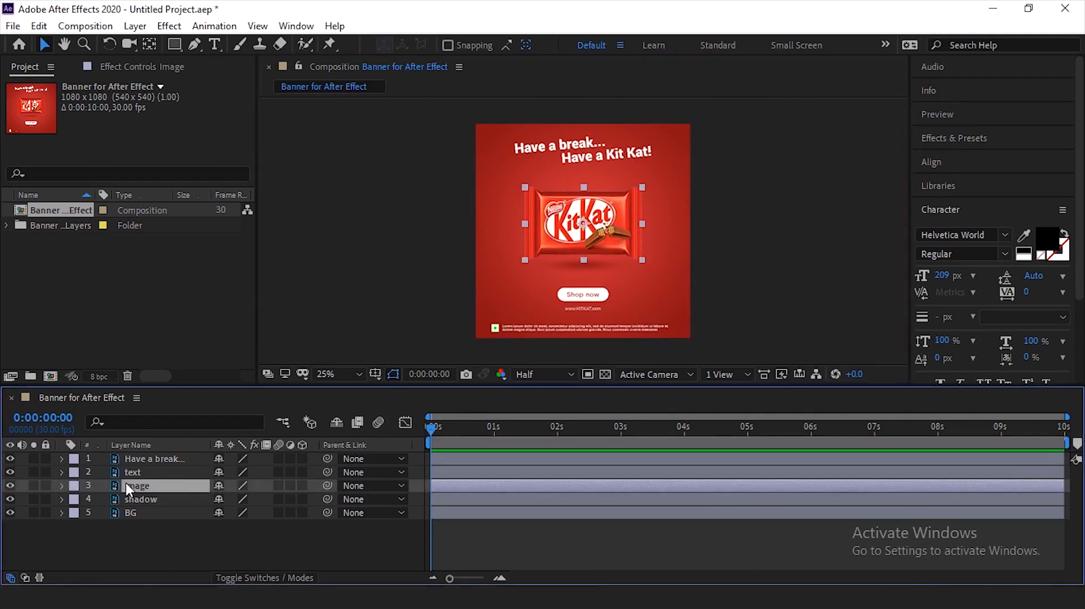
left_click(8, 484)
left_click(8, 485)
left_click(149, 537)
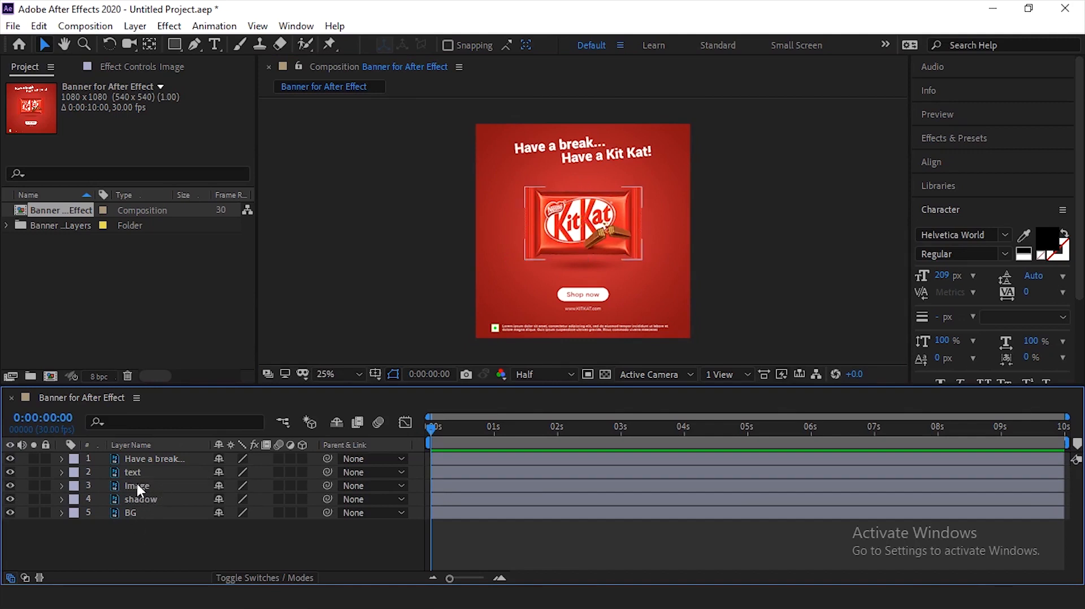
left_click(137, 485)
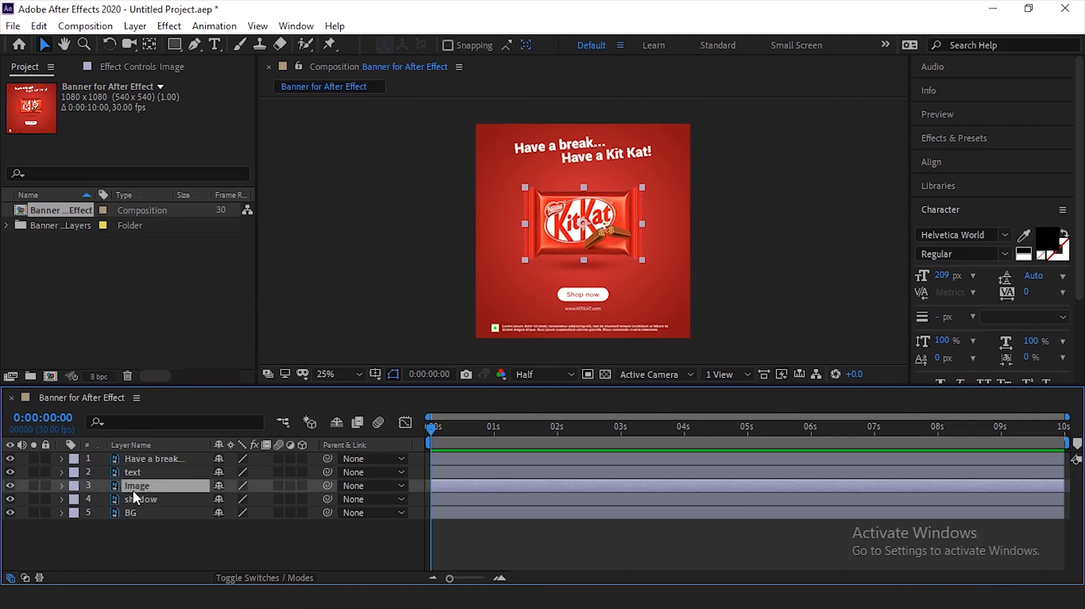
left_click(150, 537)
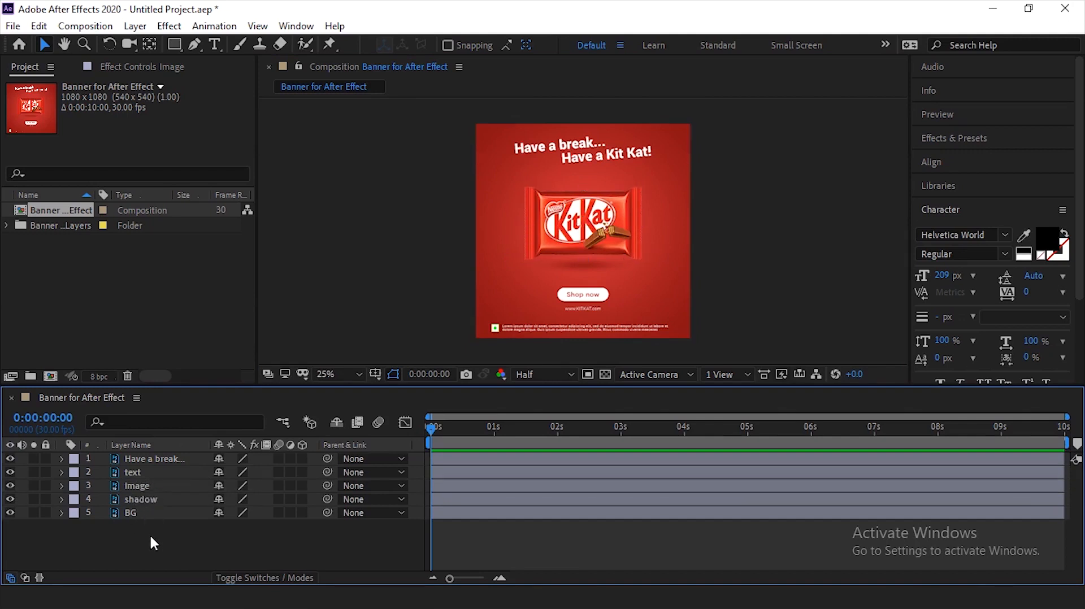
left_click(165, 499)
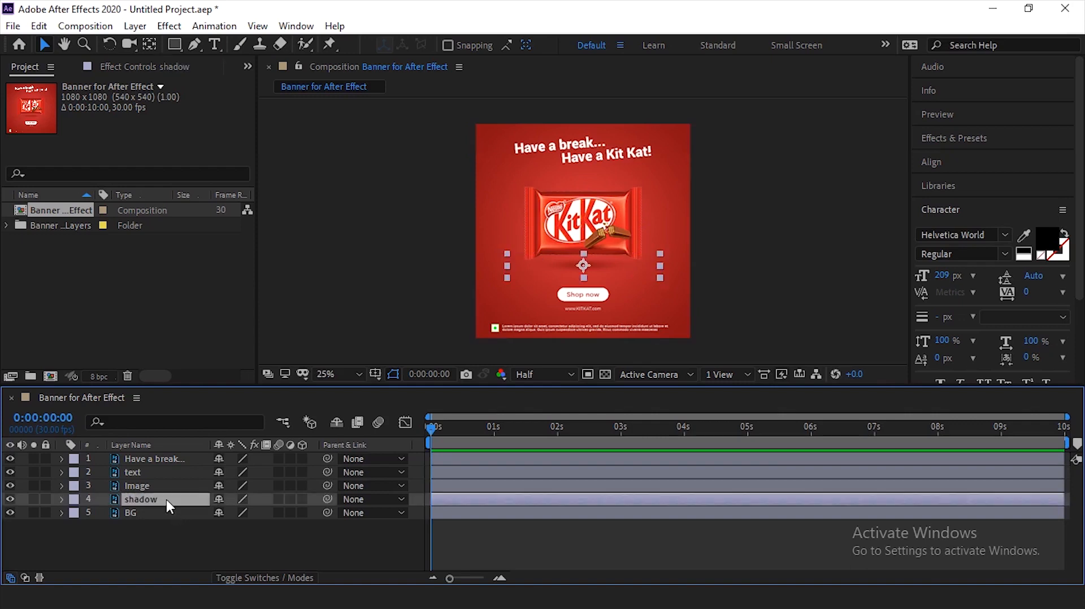
left_click(726, 261)
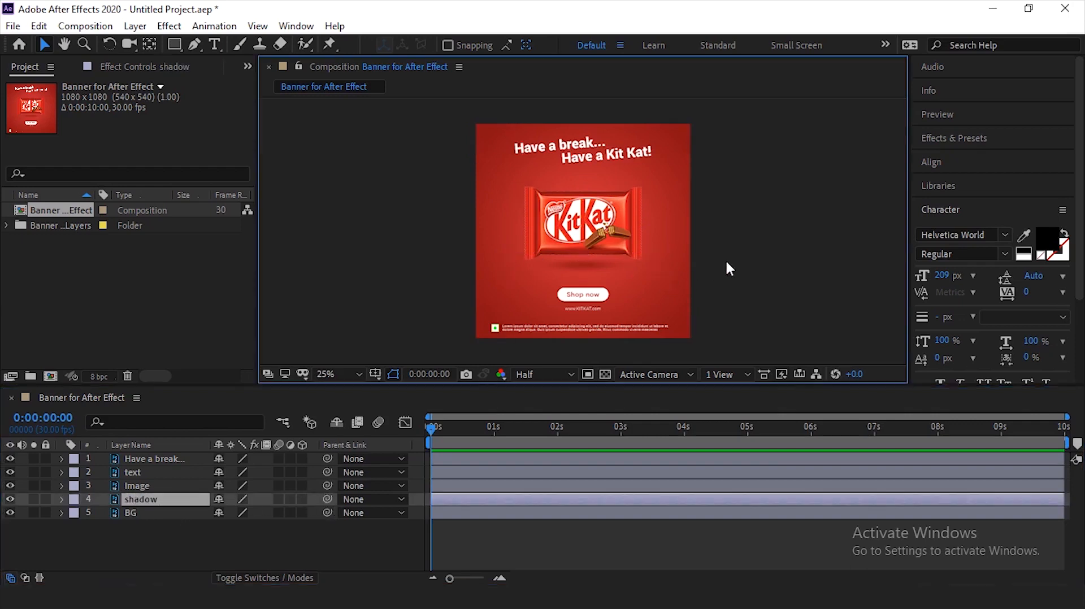
left_click(606, 265)
mouse_move(605, 265)
left_mouse_down()
mouse_move(605, 304)
mouse_move(605, 277)
left_mouse_up()
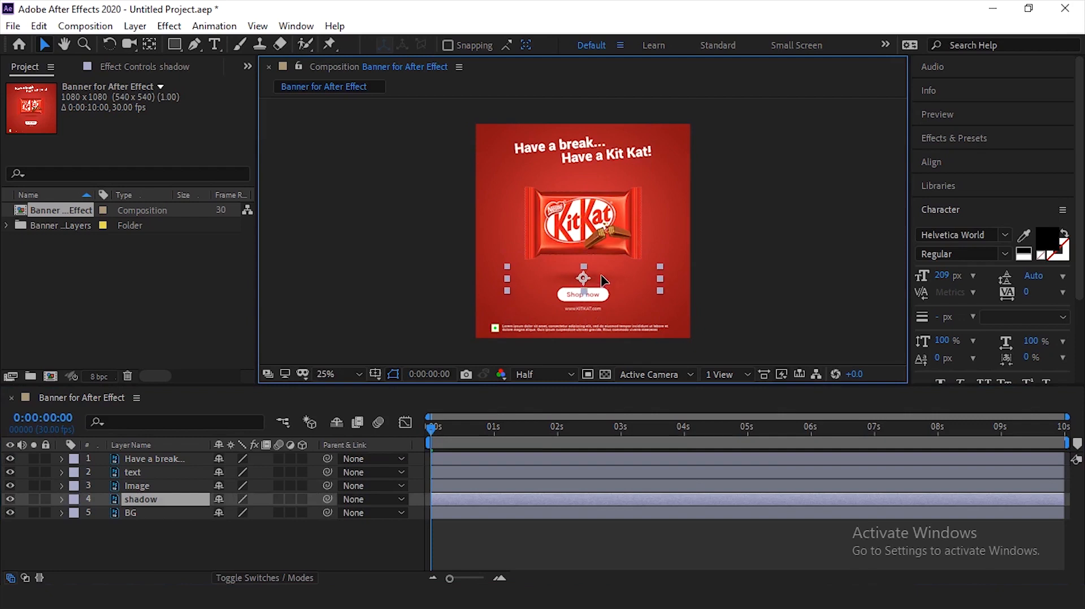
key("ctrl+z")
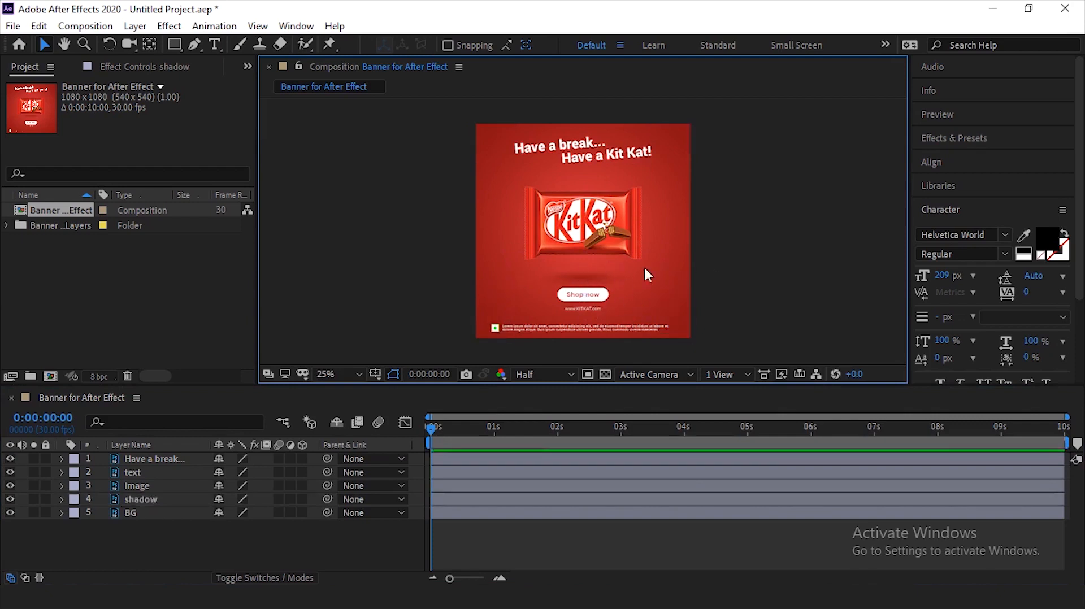
key("ctrl+z")
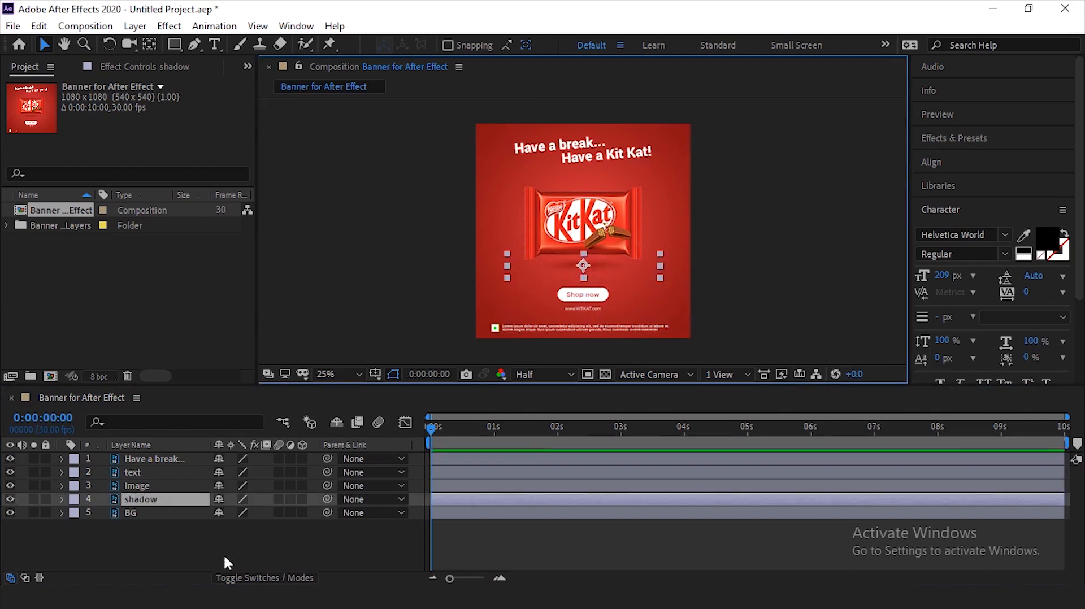
- Parent the shadow layer to the Image layer so that it inherits the chocolate bar's transforms
left_click(224, 557)
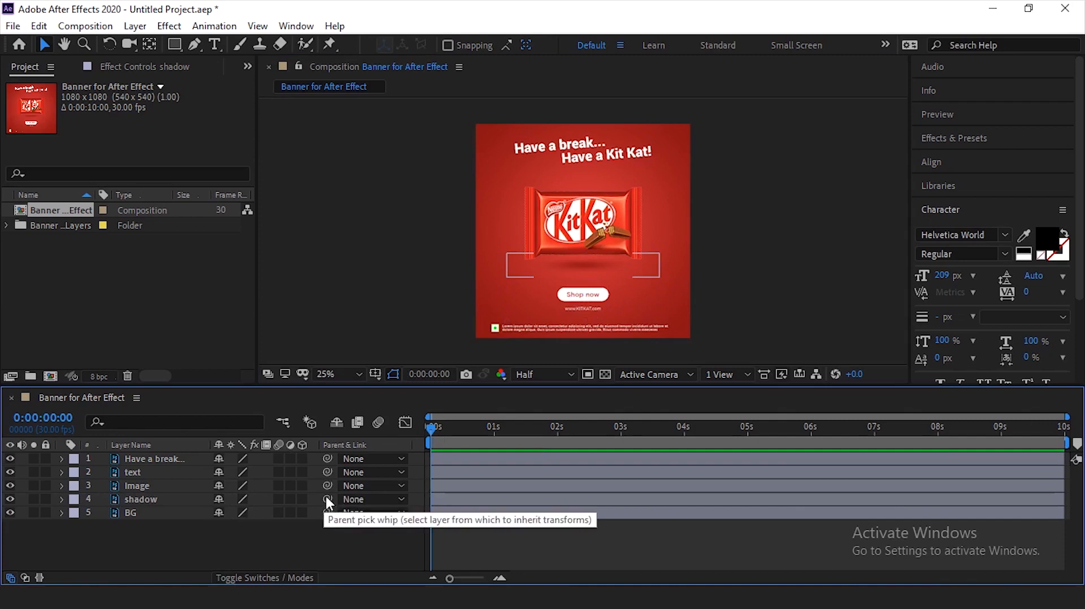
left_click_drag(327, 499, 135, 484)
left_click(146, 486)
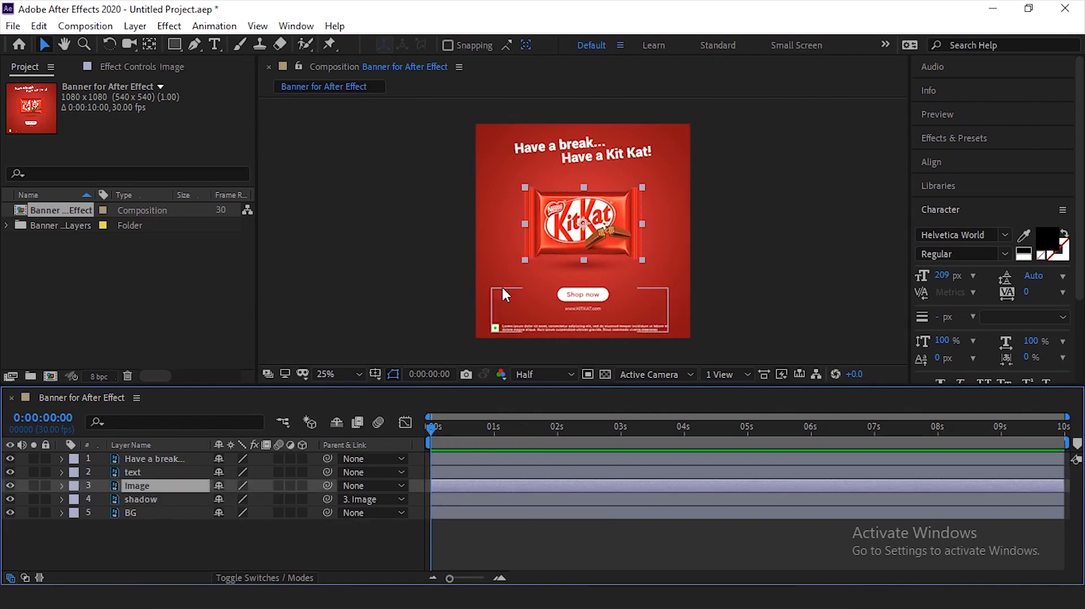
left_click_drag(610, 208, 606, 235)
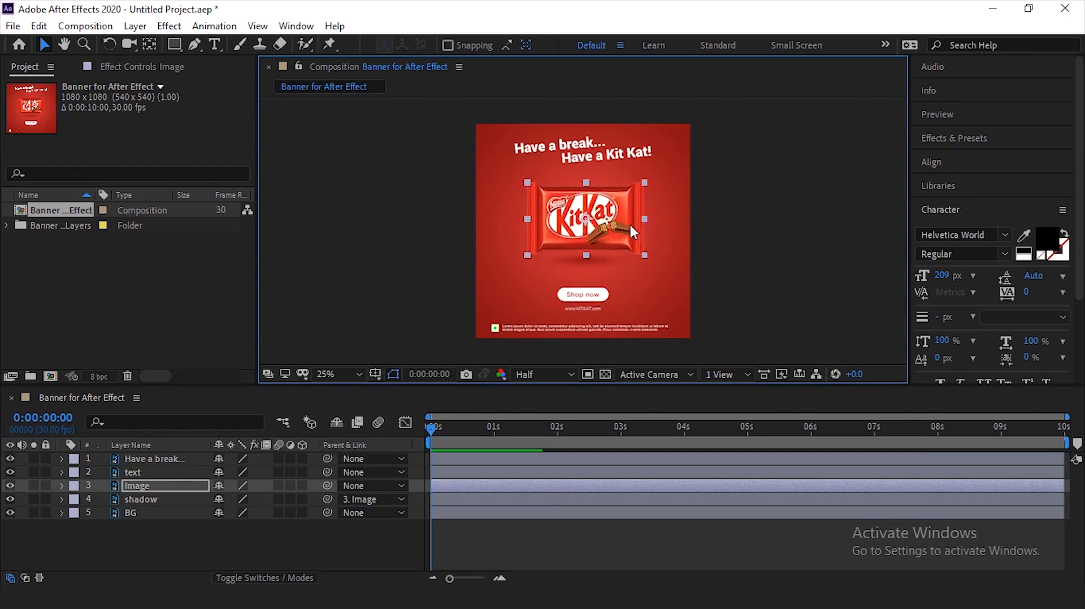
key("ctrl+z")
key("ctrl+z")
key("ctrl+z")
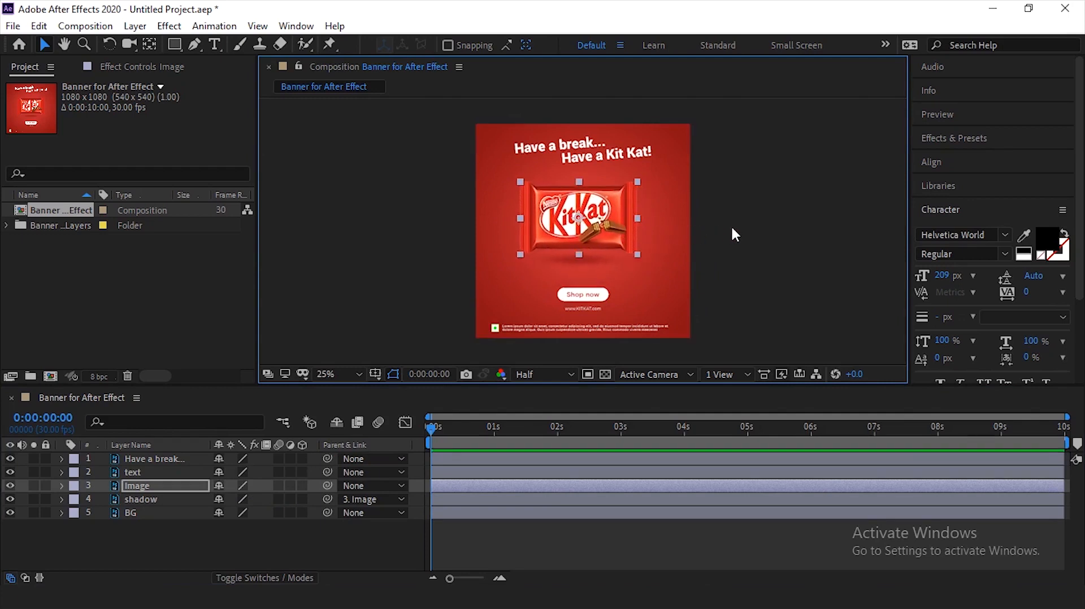
- Start Position keyframing on the Image layer at 0:00:00:00 and move the bar down to about 541, 621
left_click(168, 488)
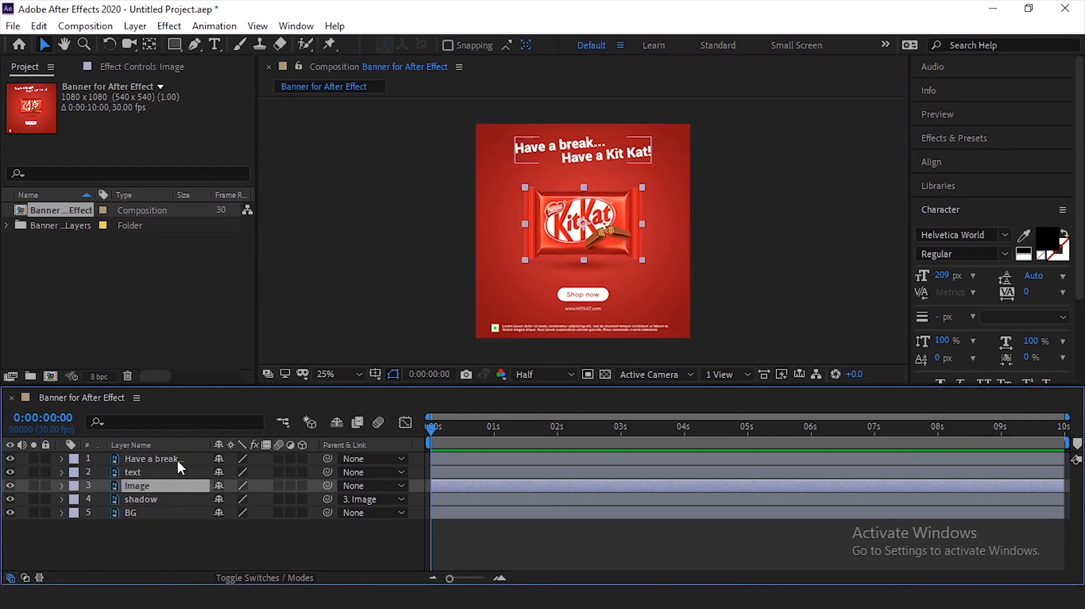
left_click(736, 220)
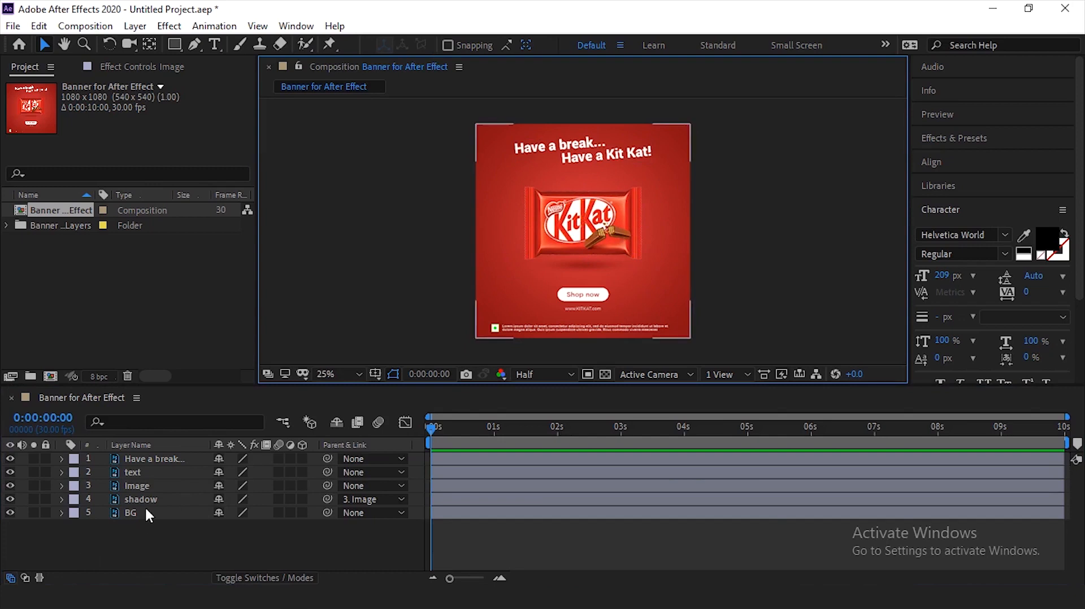
left_click(157, 487)
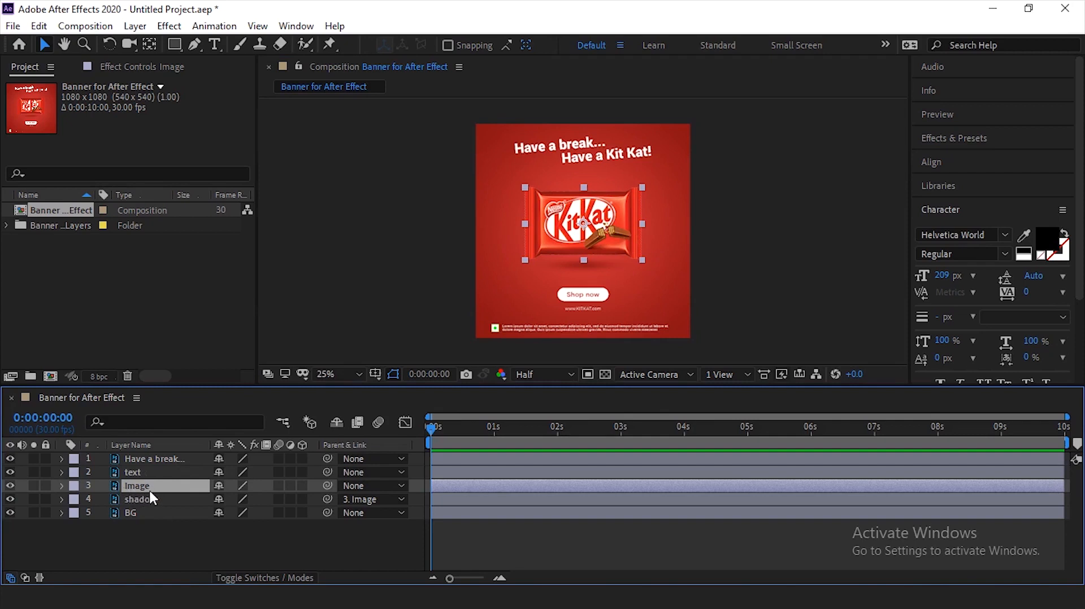
key("p")
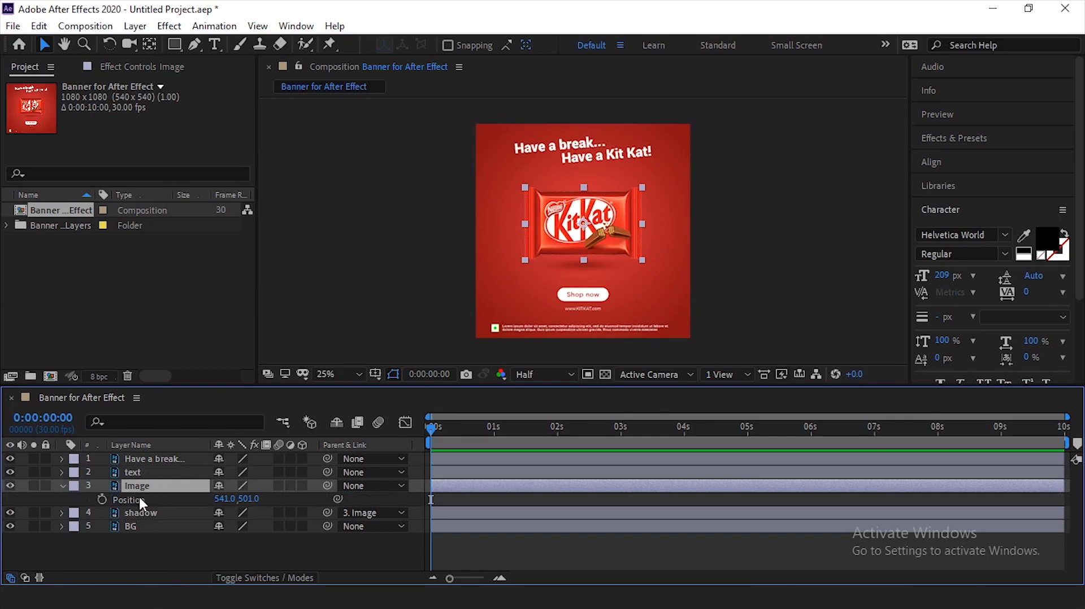
left_click(103, 500)
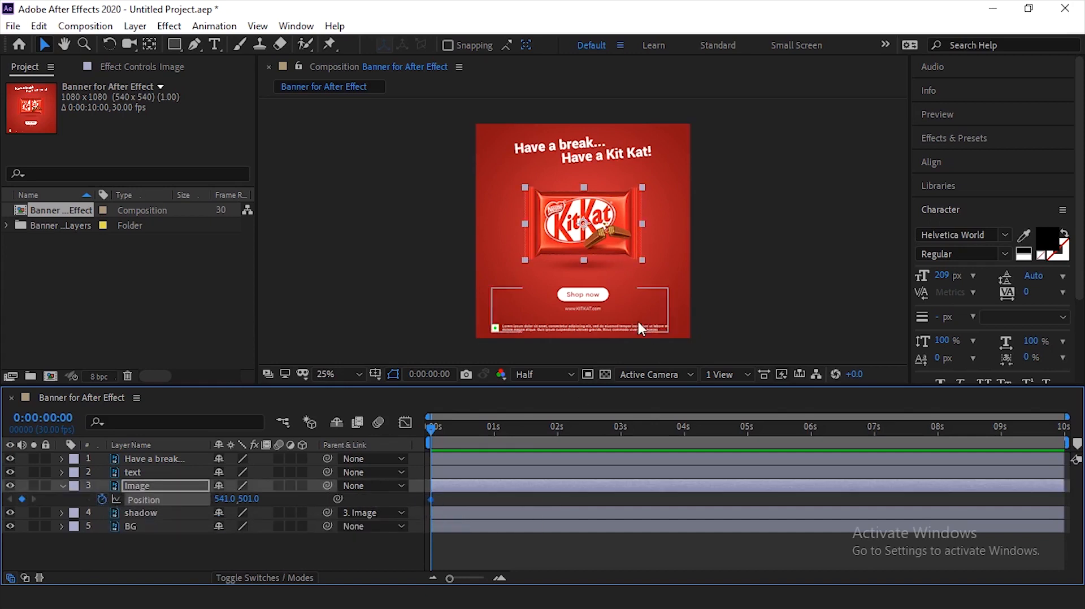
left_click_drag(608, 220, 605, 244)
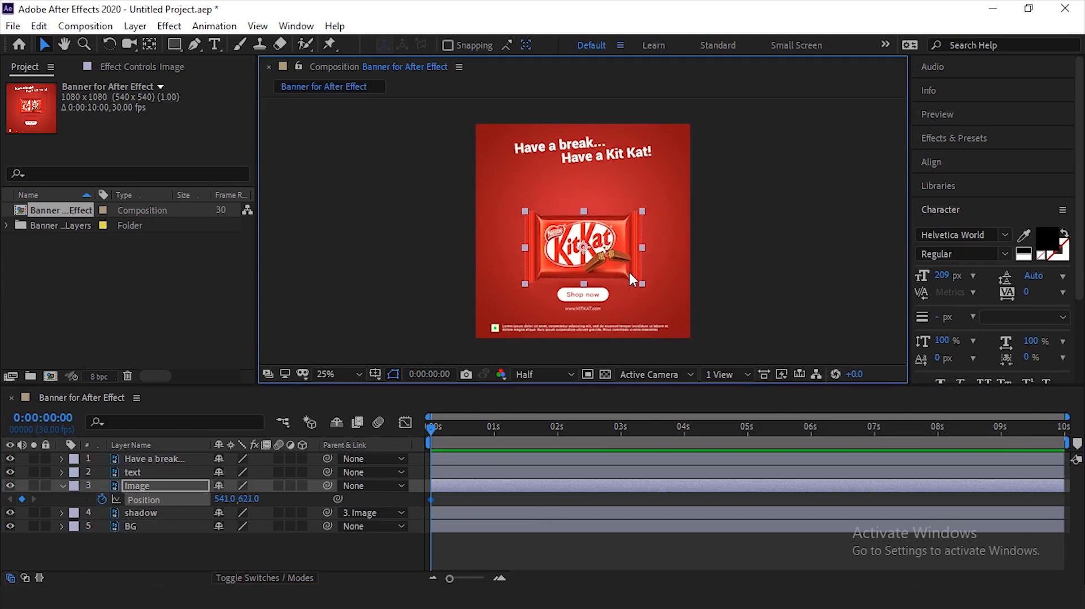
- Add a Position keyframe to the Image layer at 0:00:01:00 with the bar moved up to about 541, 385
left_click(494, 428)
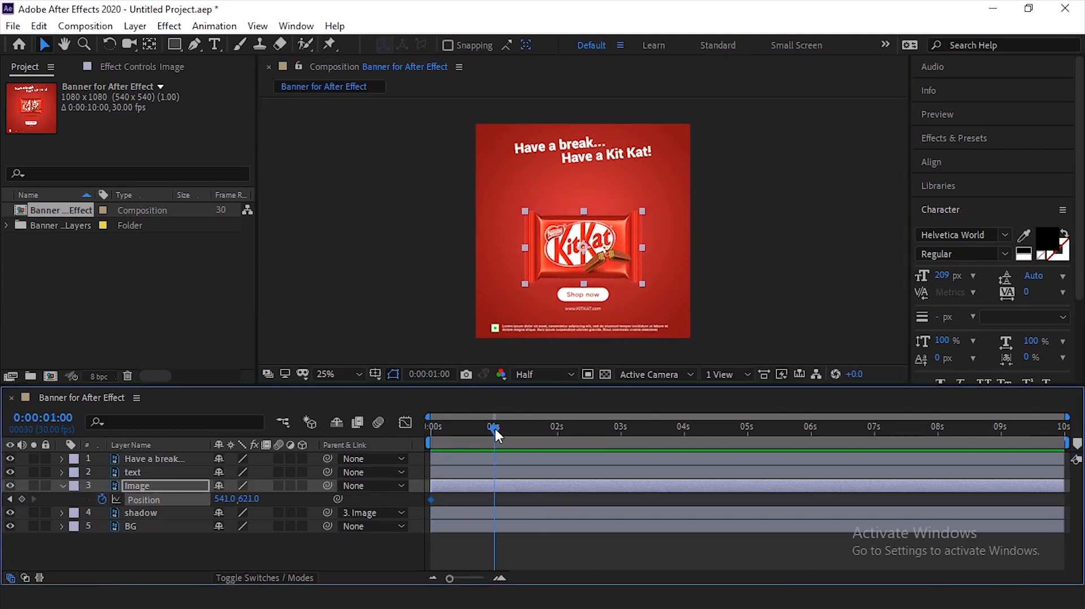
left_click(435, 373)
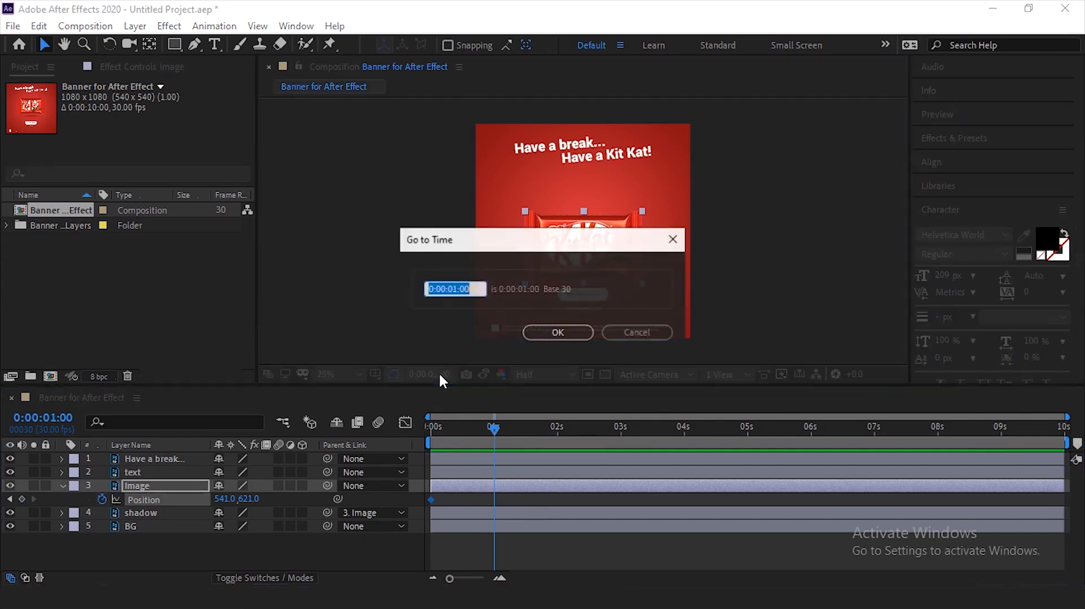
left_click(552, 333)
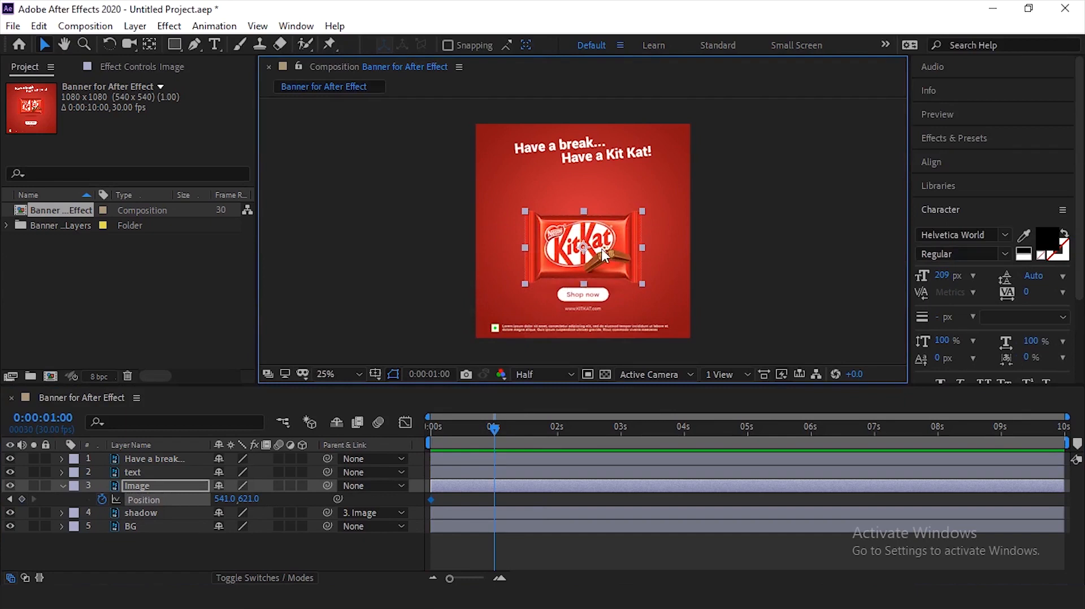
left_click_drag(609, 258, 599, 207)
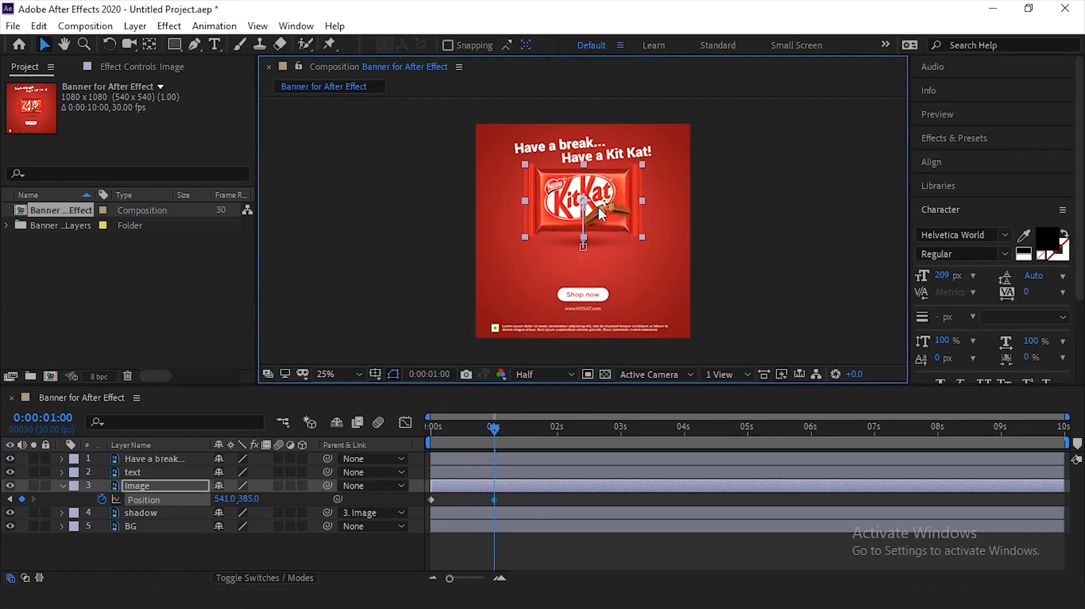
- Copy the Image layer's first Position keyframe and paste it at 0:00:02:00
left_click(534, 428)
left_click_drag(540, 425, 556, 436)
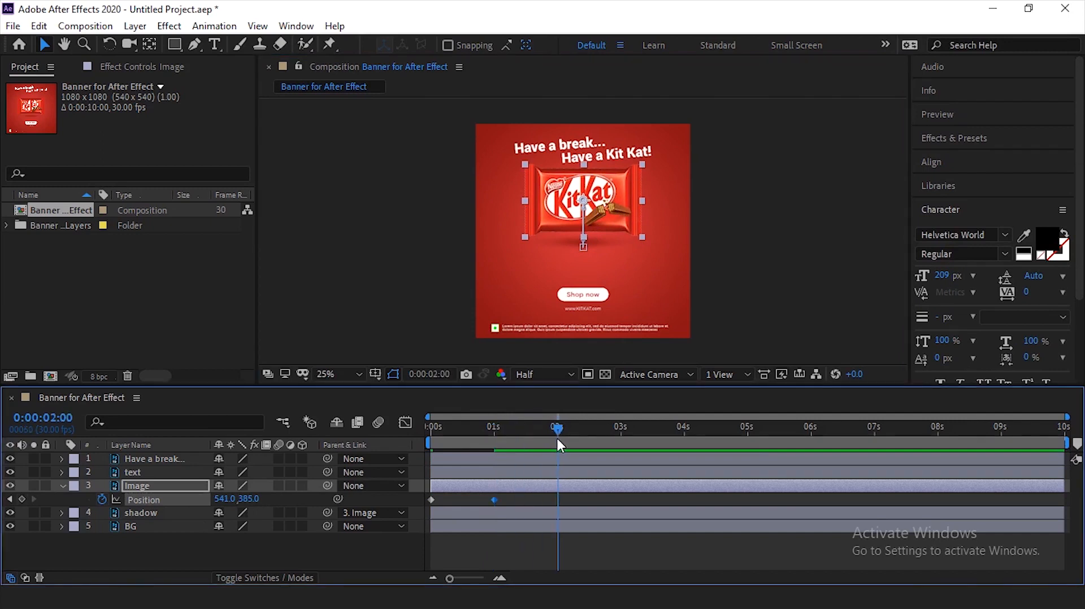
left_click(431, 376)
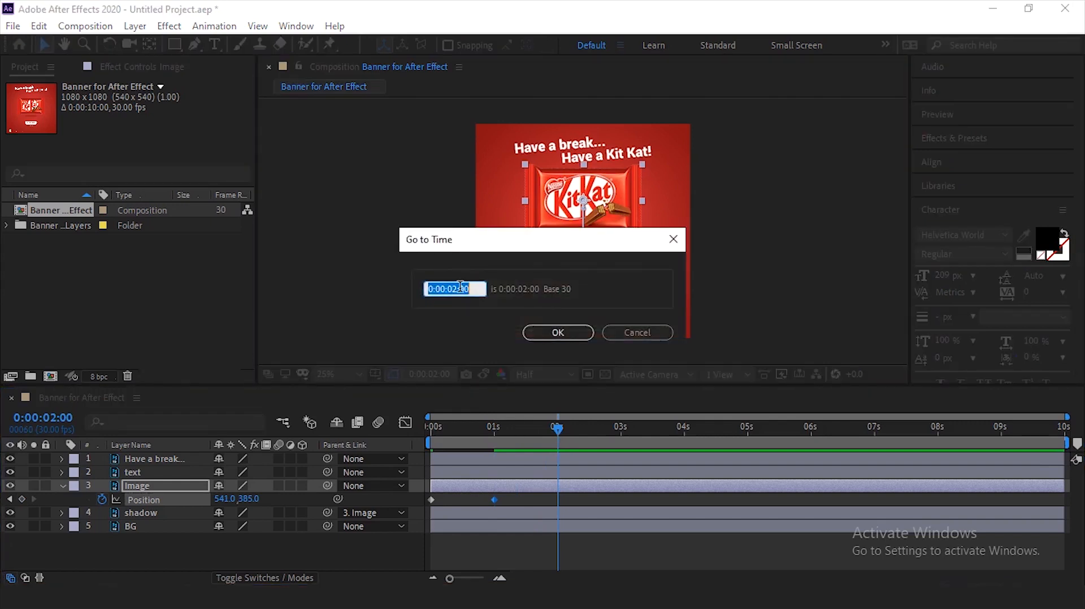
left_click(538, 332)
left_click(432, 500)
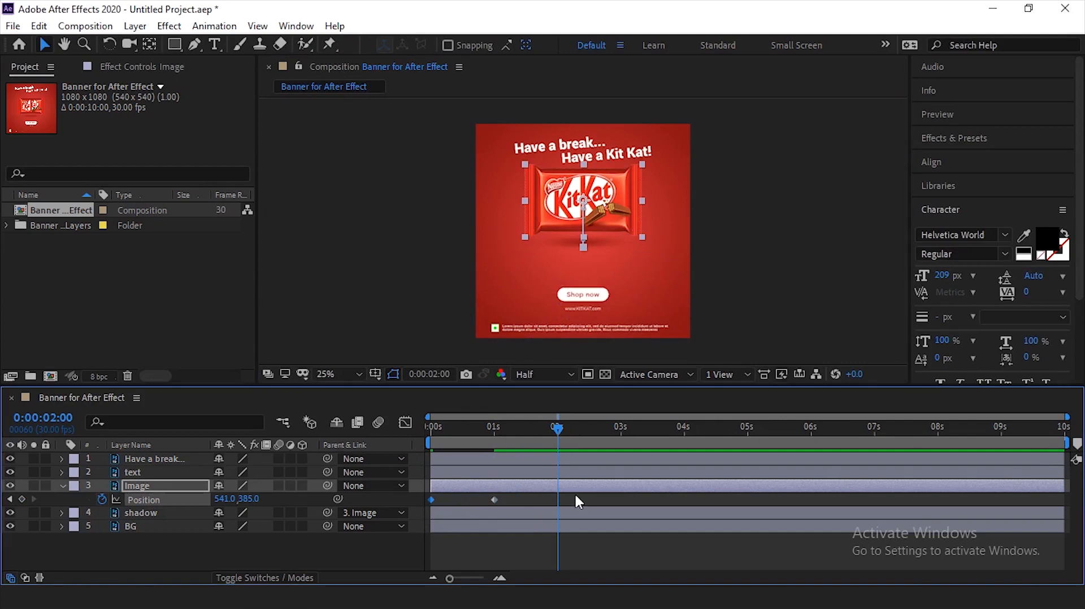
key("ctrl+c")
key("ctrl+v")
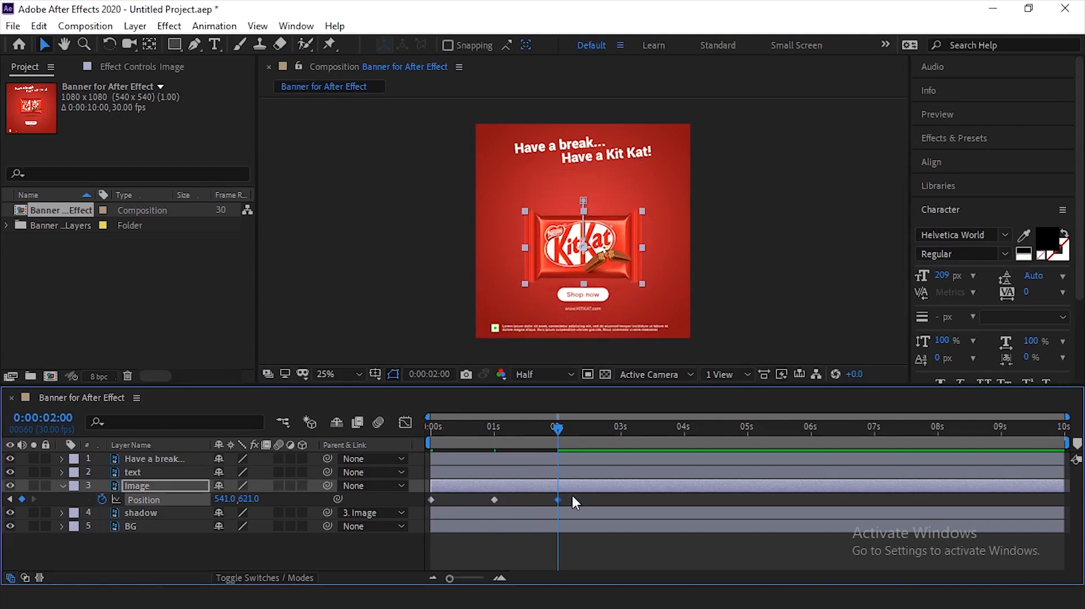
- Preview the bar's up-and-down movement from the start of the timeline
left_click_drag(458, 425, 397, 438)
left_click(497, 550)
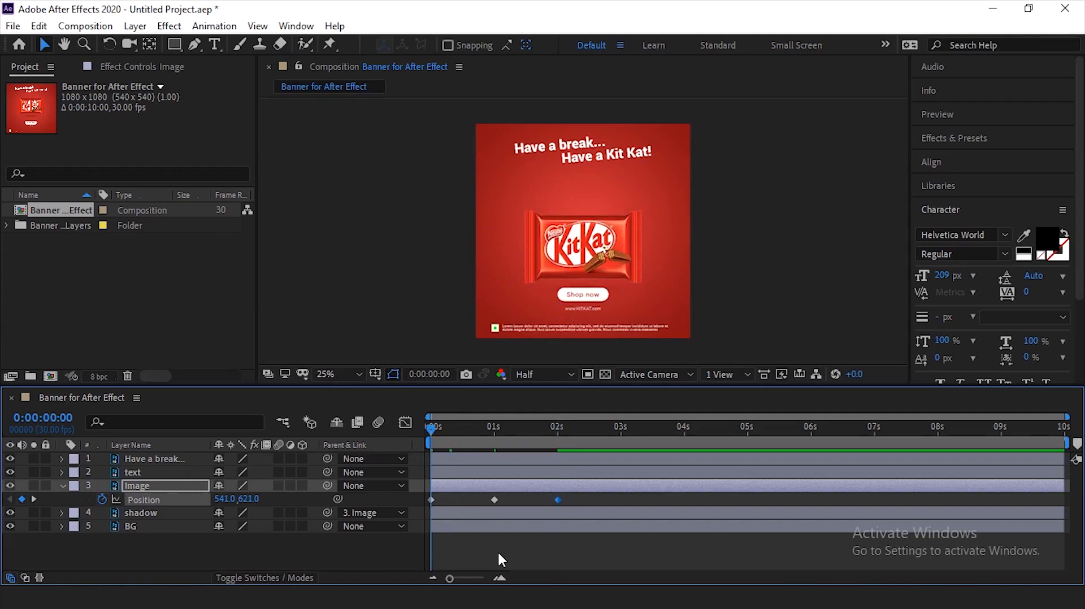
key("space")
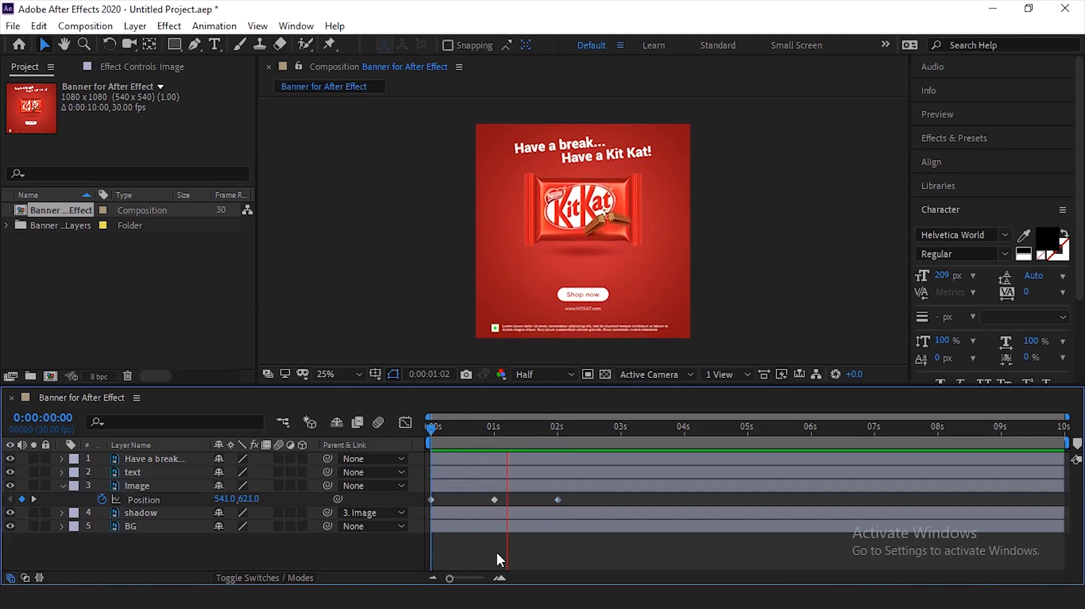
key("space")
- At 0:00:01:00, flatten and narrow the shadow layer and move it slightly closer to the bar
left_click(505, 434)
left_click(498, 435)
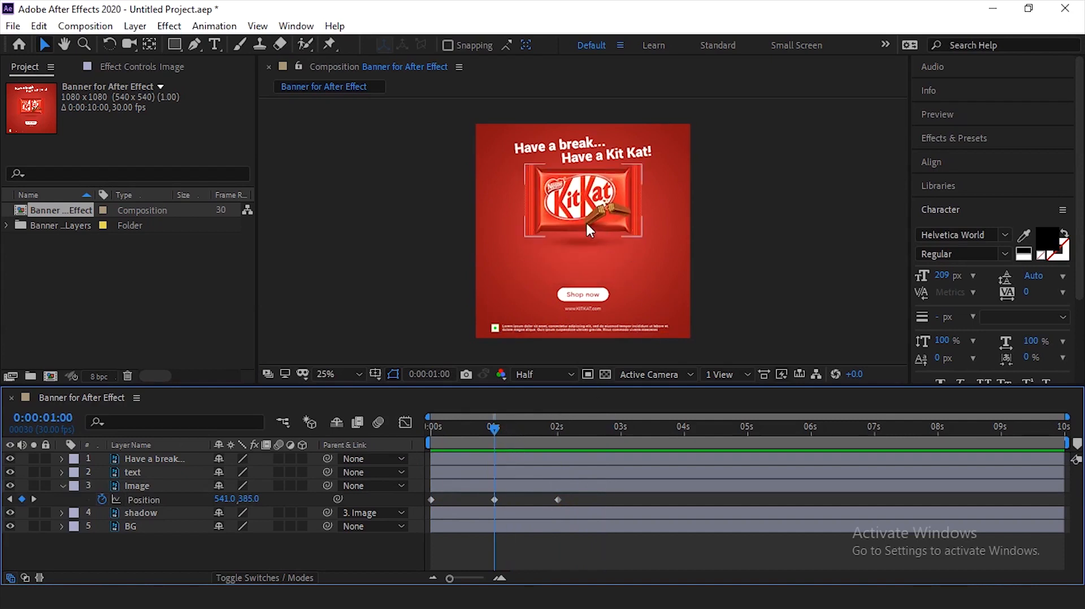
scroll(585, 221, "up", 2)
left_click_drag(583, 270, 584, 282)
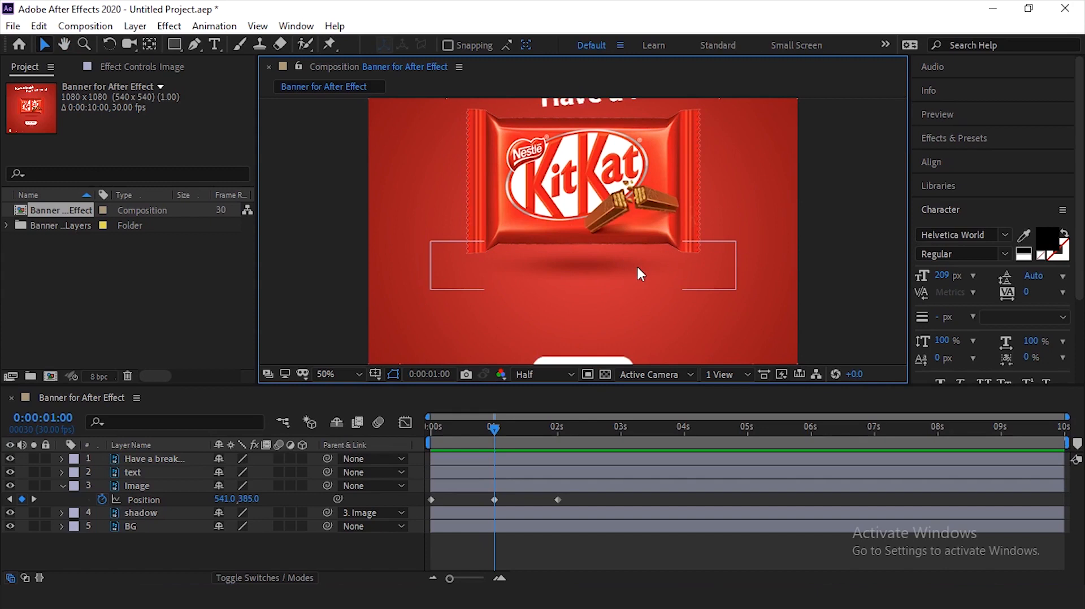
left_click(608, 266)
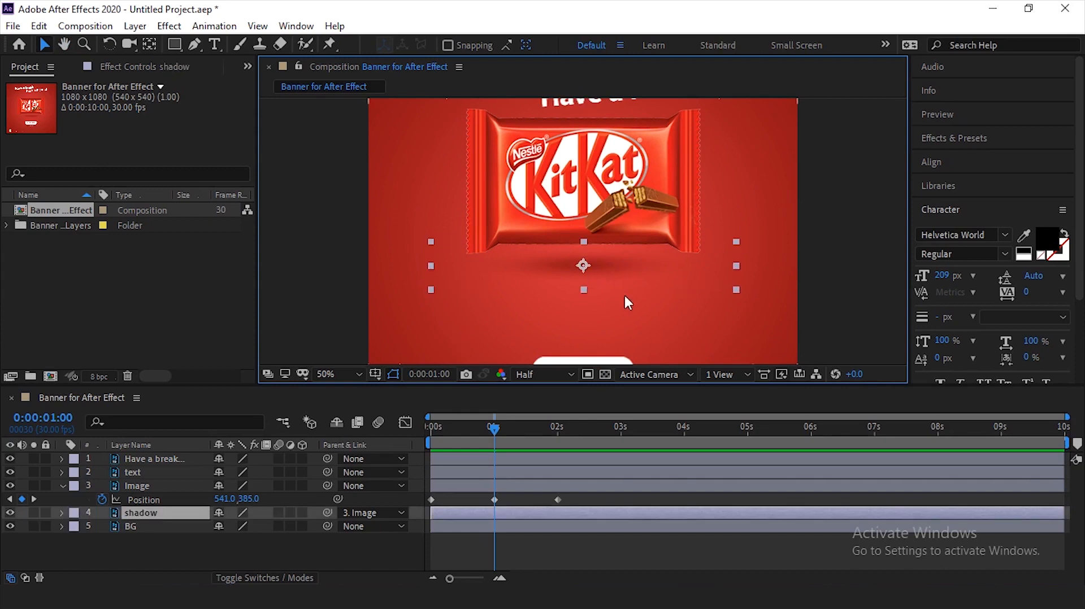
scroll(612, 258, "up", 1)
scroll(584, 284, "down", 1)
left_click_drag(586, 242, 586, 248)
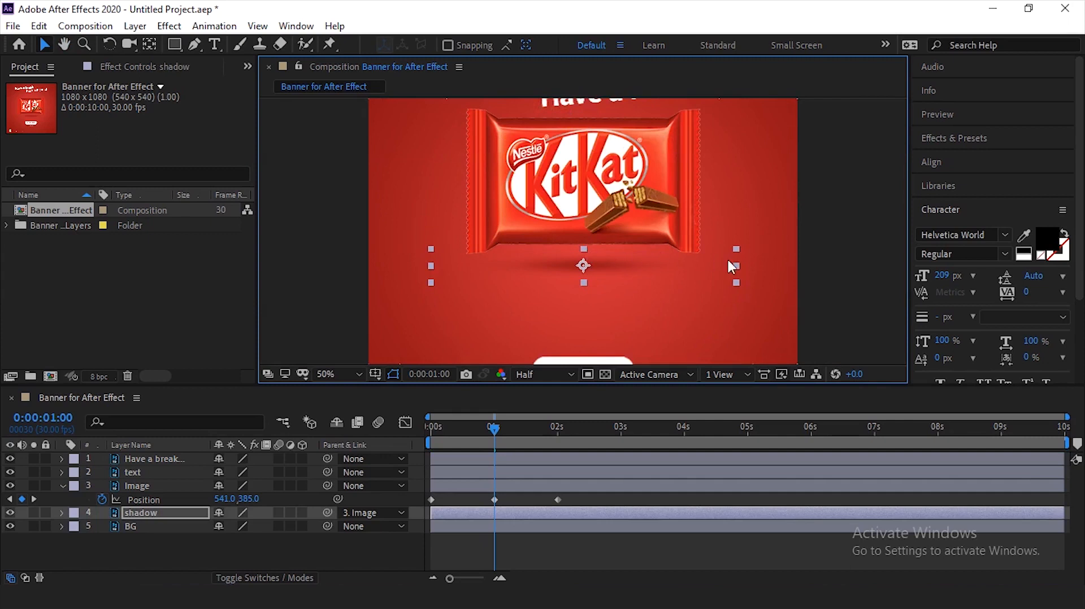
left_click_drag(736, 265, 707, 265)
left_click_drag(602, 268, 601, 260)
left_click(623, 264)
scroll(718, 259, "down", 2)
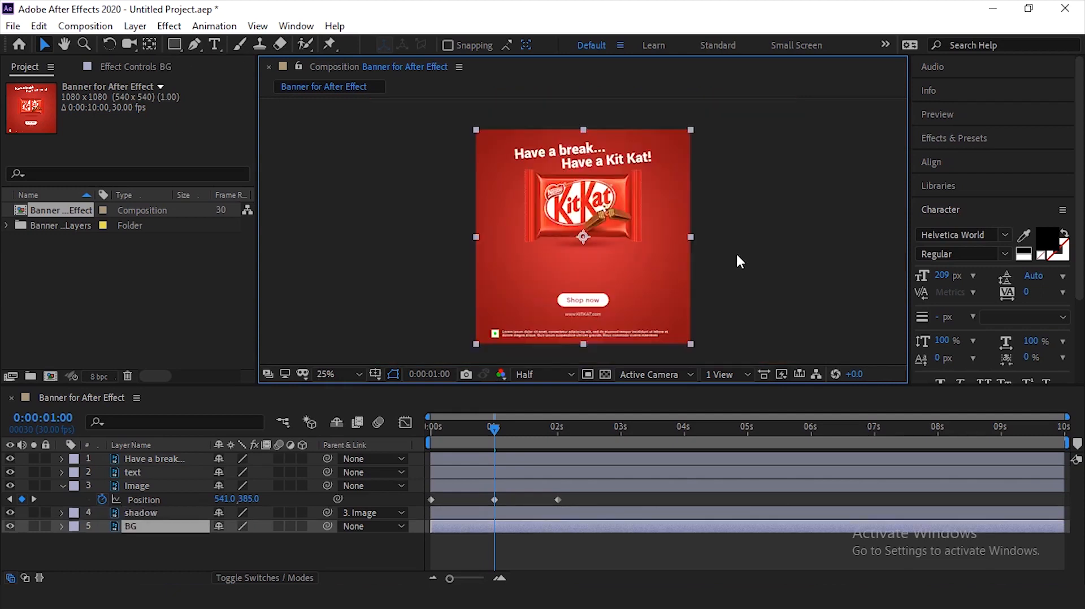
left_click(732, 253)
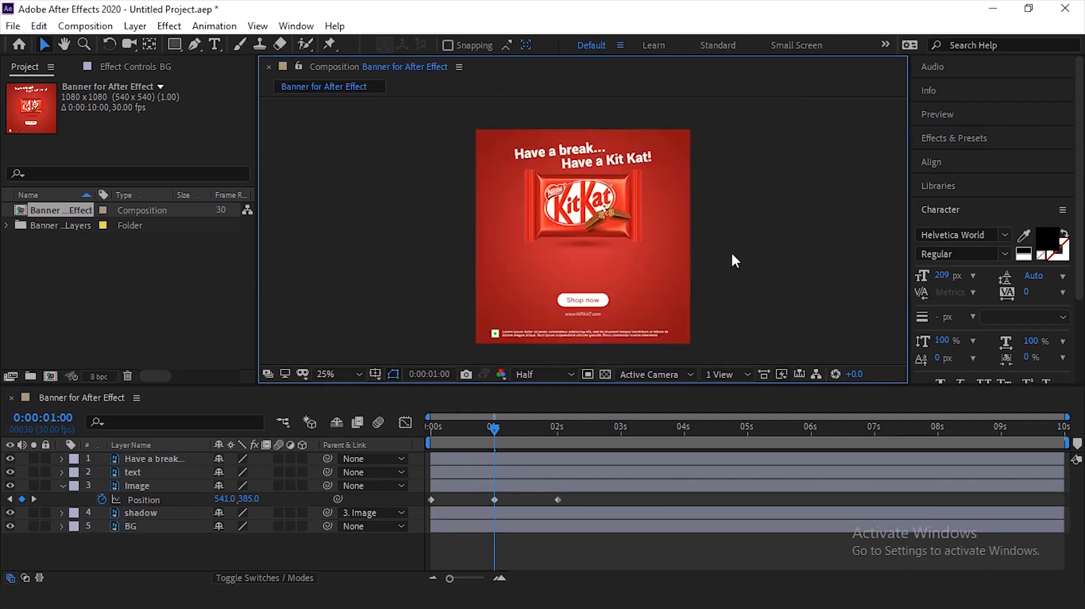
- Set the shadow layer's Opacity to 60%
left_click(508, 487)
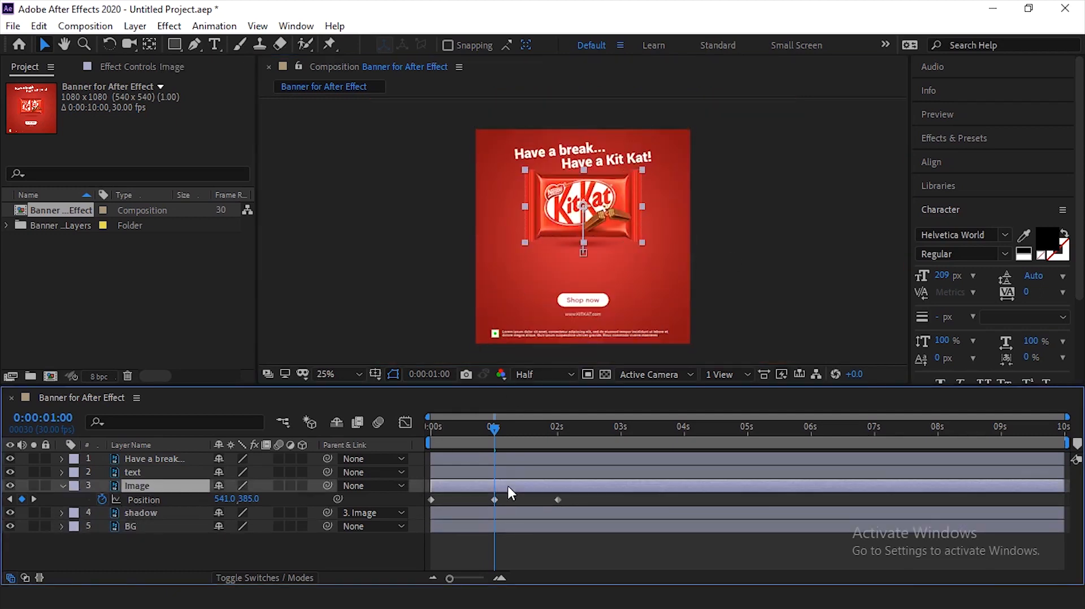
left_click(161, 512)
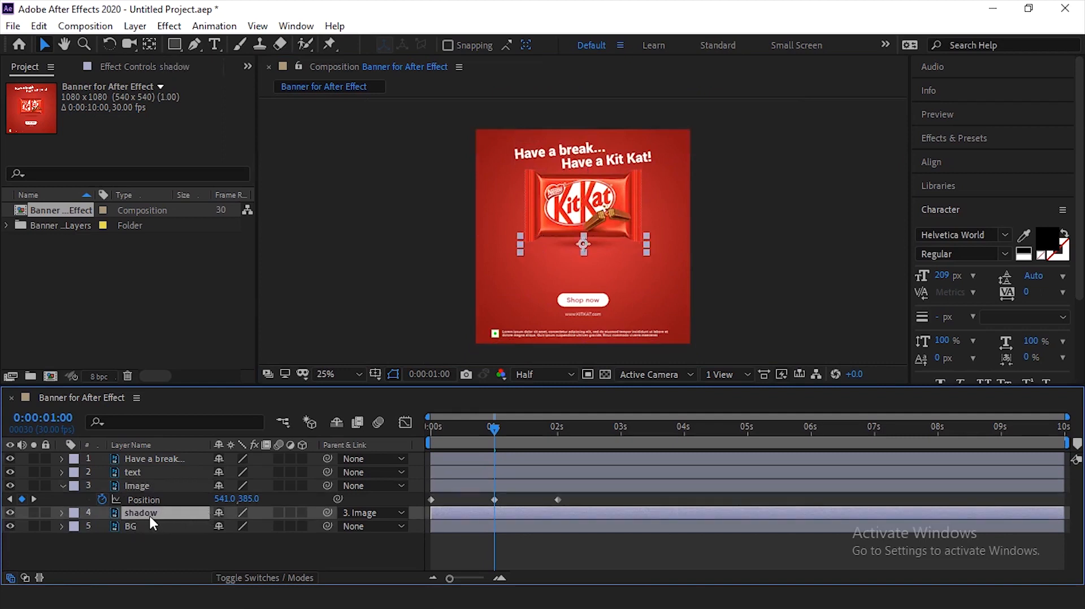
key("t")
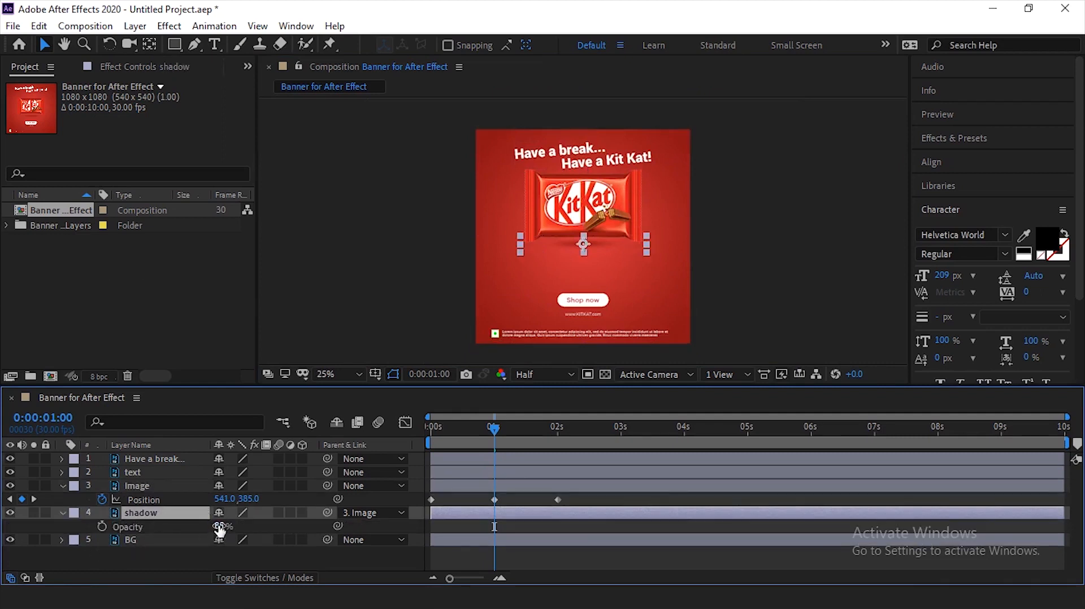
left_click(151, 533)
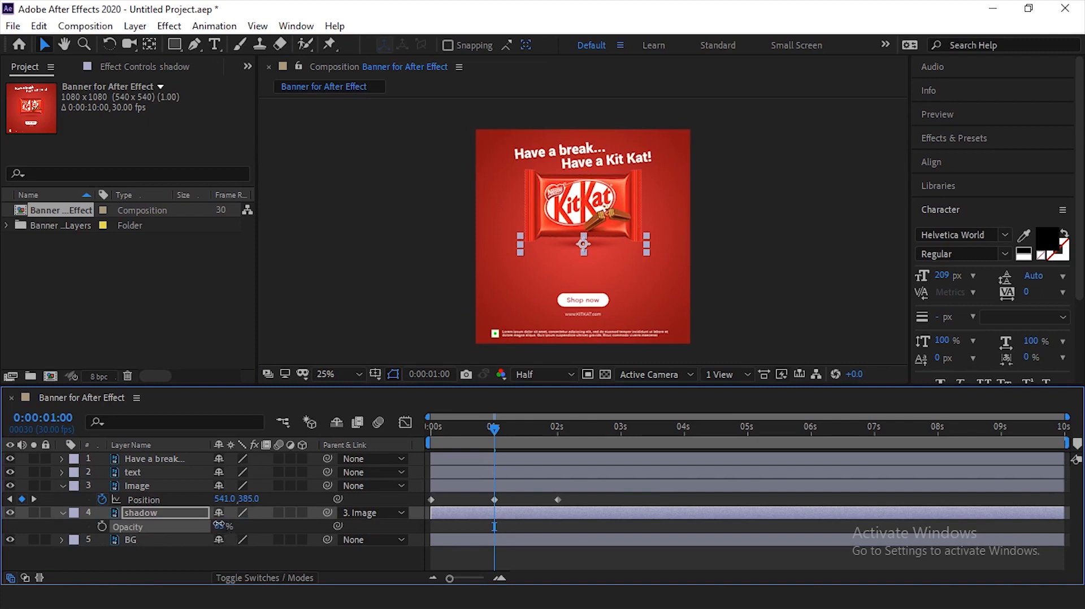
left_click(221, 527)
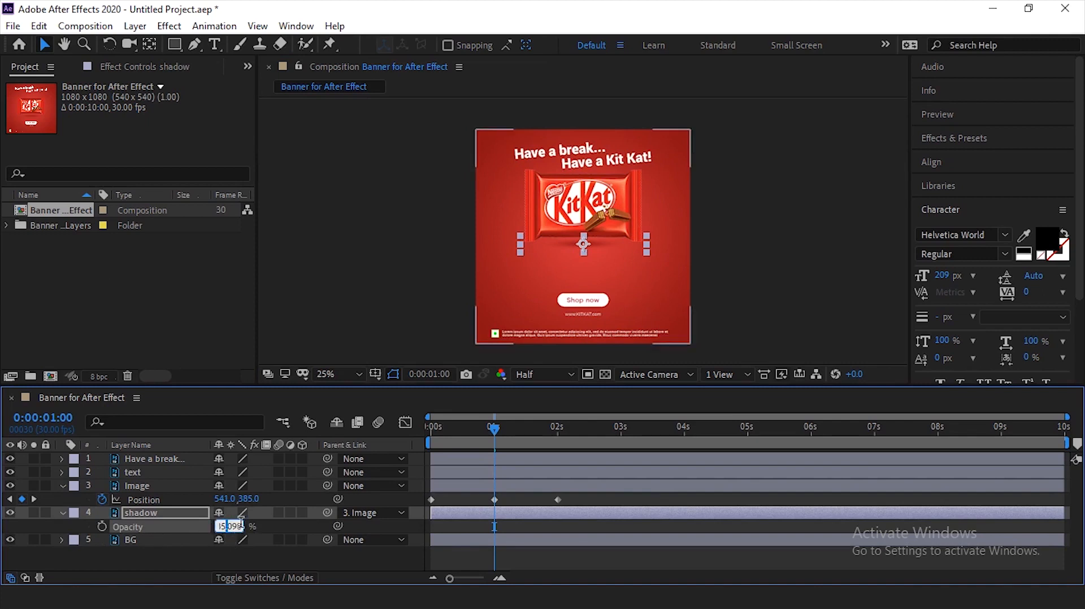
type("60")
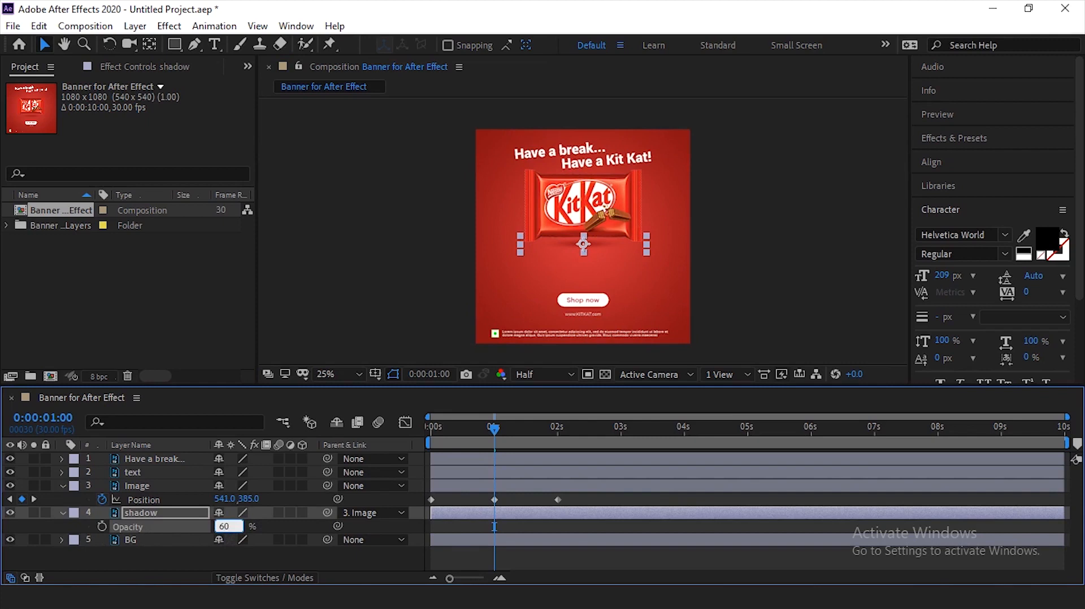
key("Return")
left_click(756, 234)
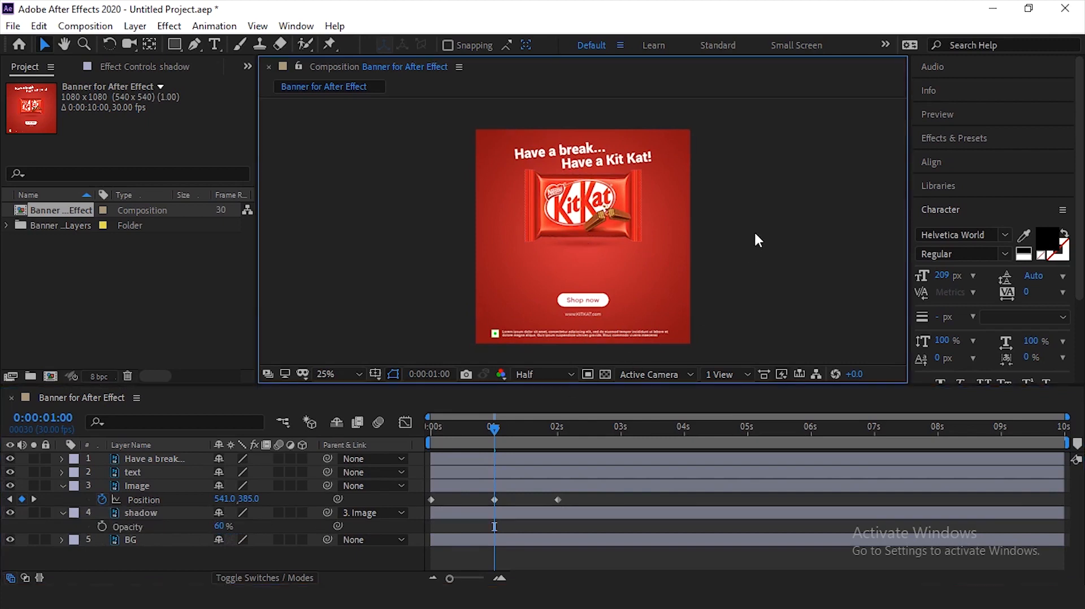
- Preview the banner animation with the lighter shadow from the start of the timeline
left_click_drag(468, 432, 412, 437)
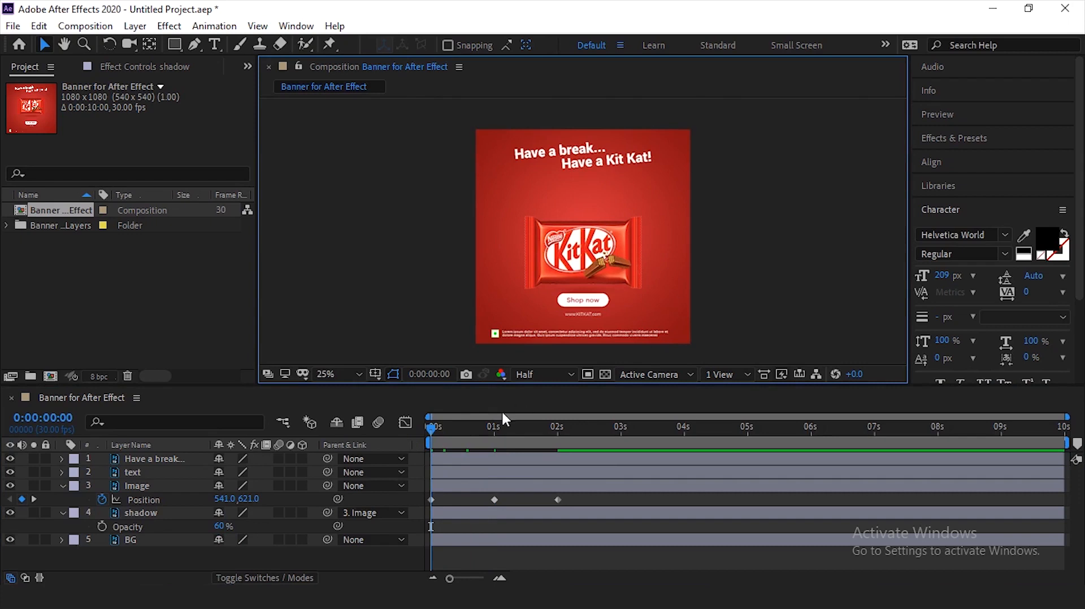
mouse_move(430, 426)
left_mouse_down()
mouse_move(454, 430)
mouse_move(423, 435)
left_mouse_up()
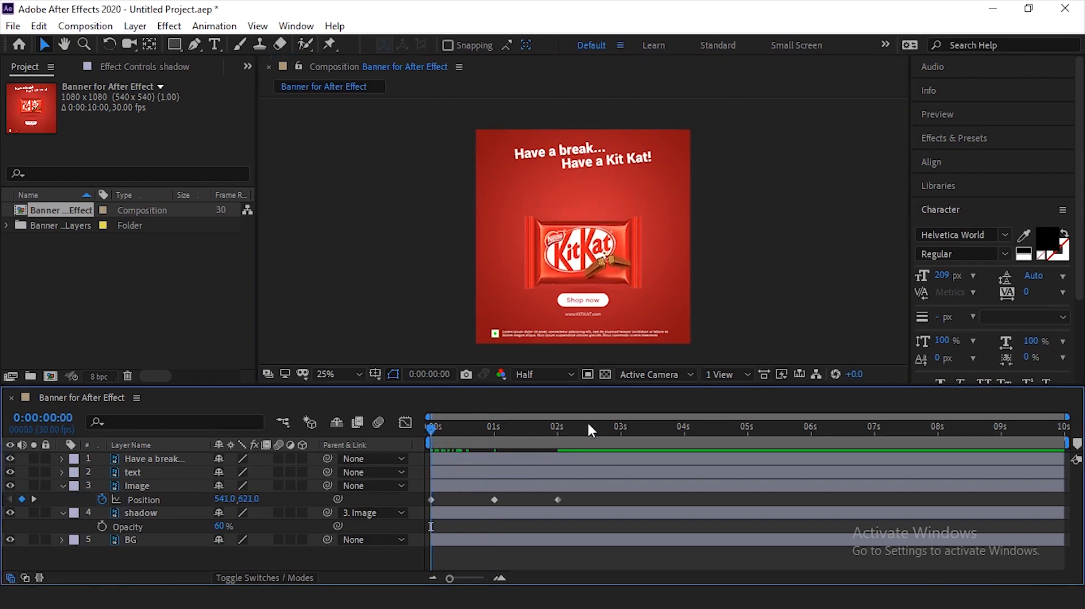
key("space")
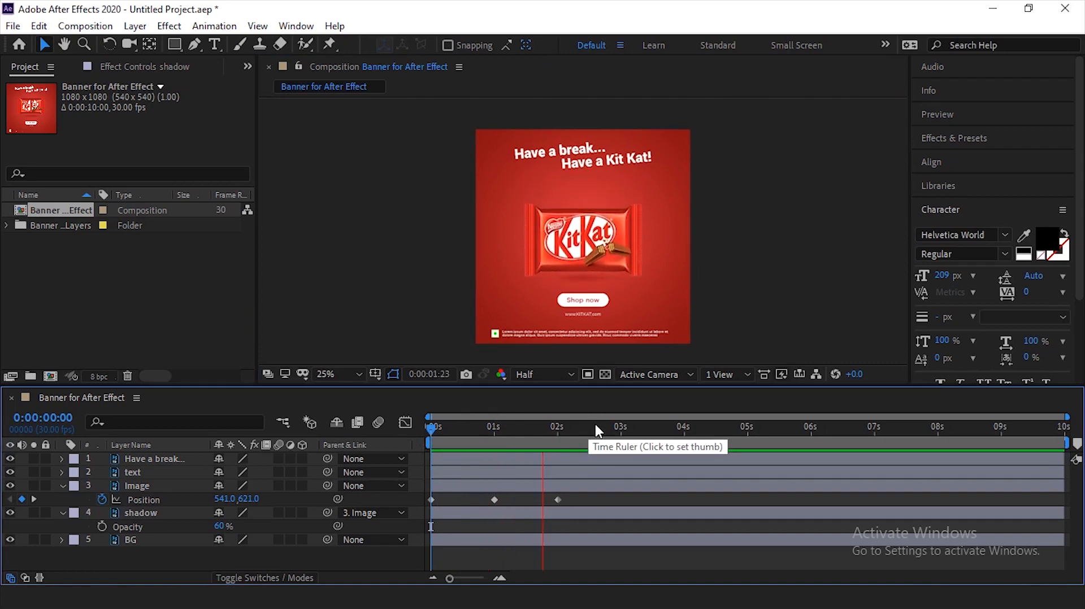
left_click(587, 428)
- At 0:00:02:00, nudge the text layer slightly down from the bar and the headline layer slightly up
left_click(560, 434)
left_click(614, 313)
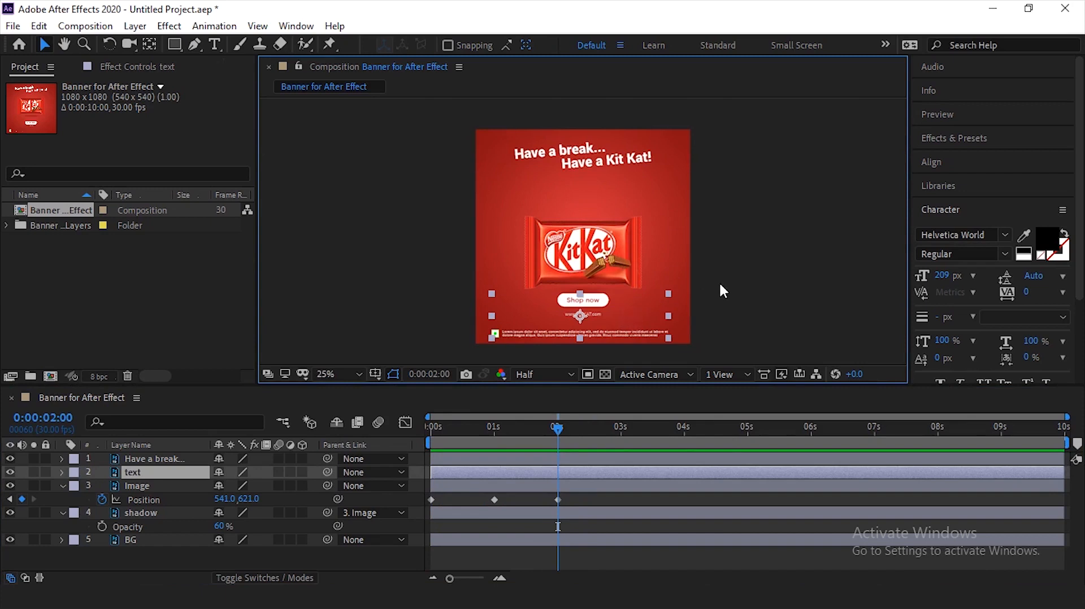
key("Down")
key("Down")
key("Down")
key("Down")
key("Down")
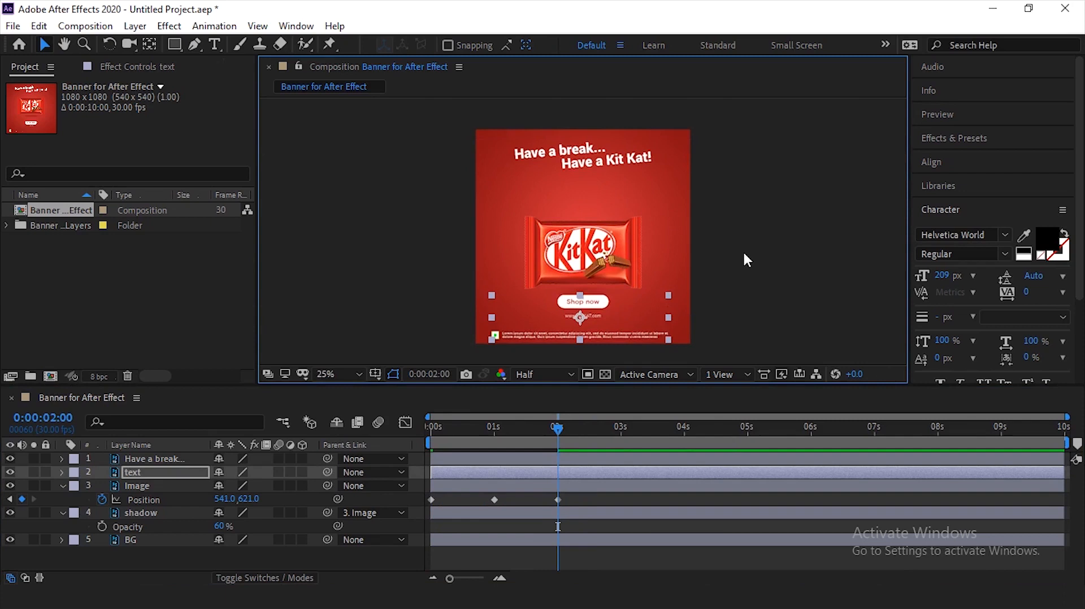
left_click(603, 156)
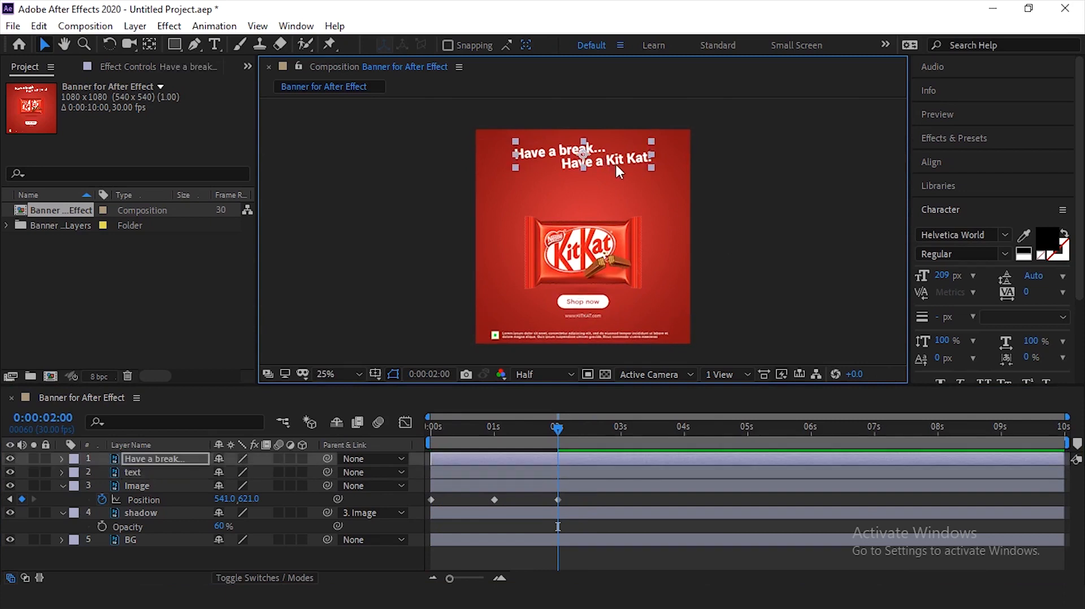
left_click(730, 149)
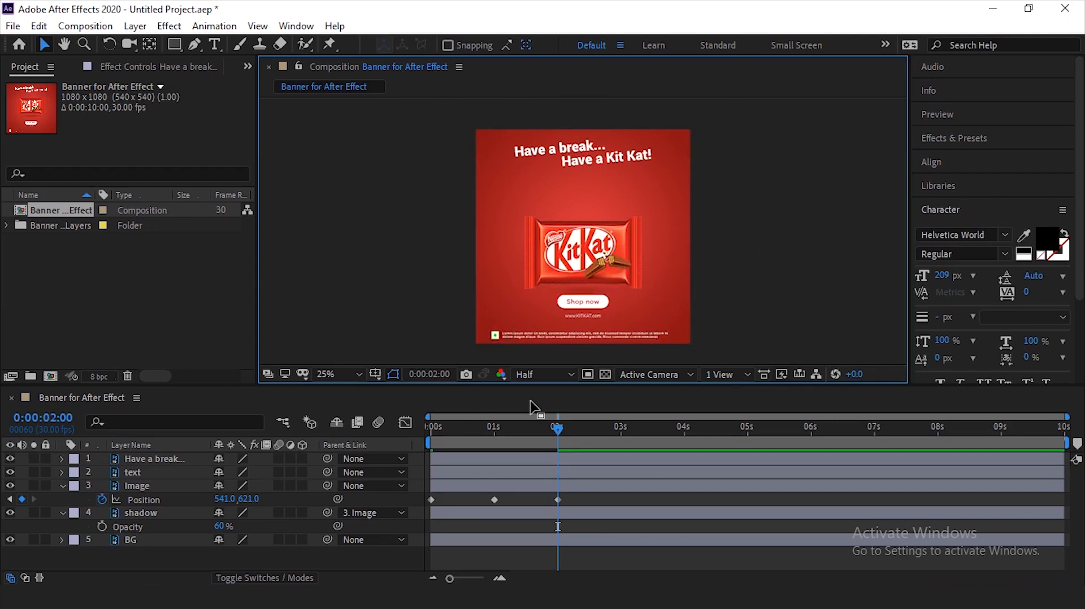
- Apply Easy Ease to all three Position keyframes of the Image layer
left_click_drag(574, 496, 419, 503)
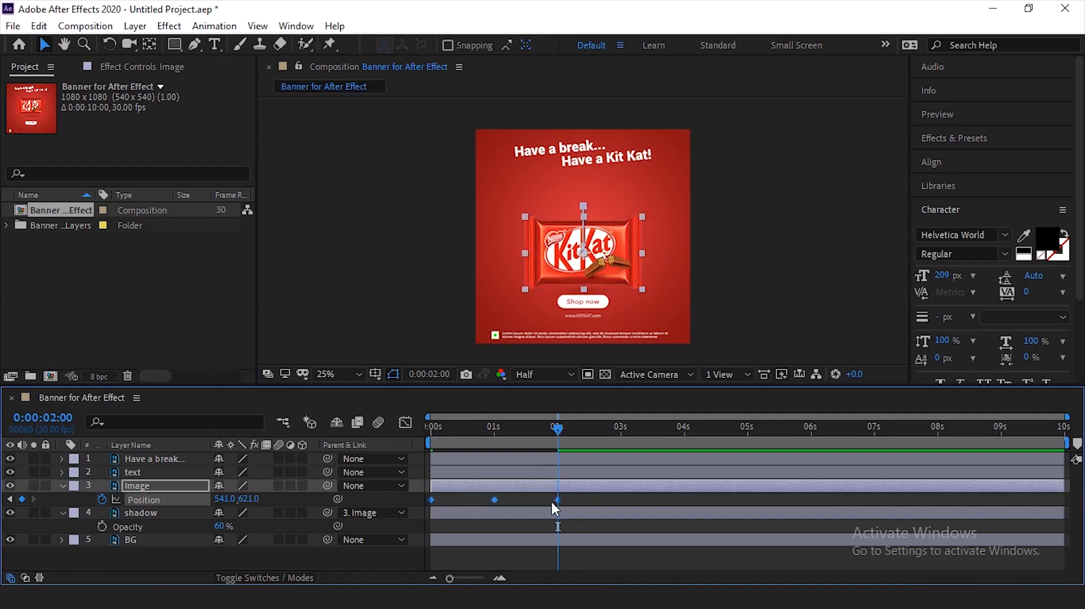
right_click(560, 499)
mouse_move(632, 491)
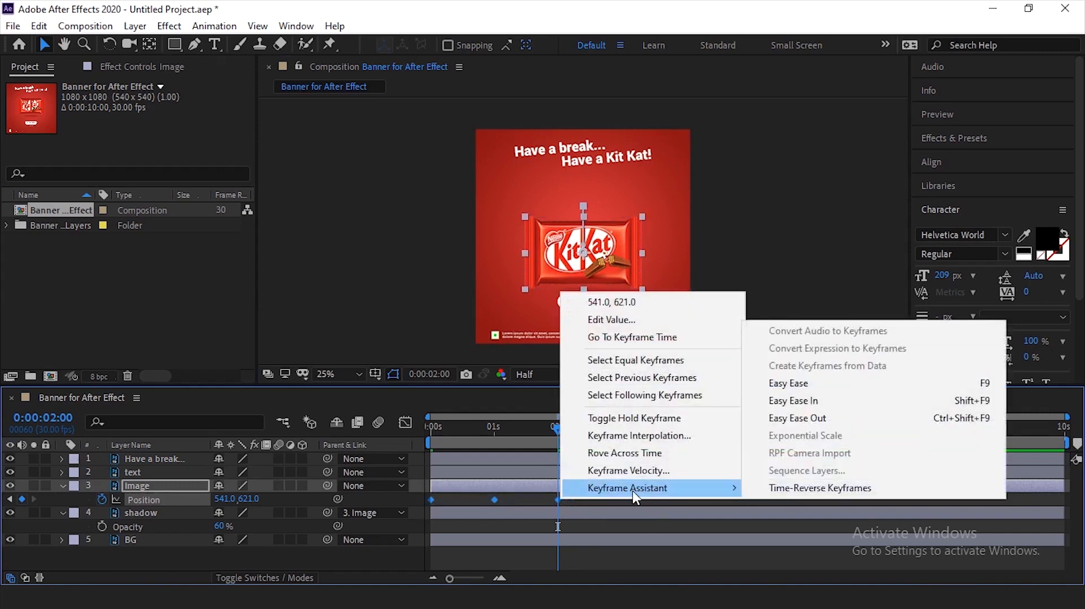
left_click(806, 389)
left_click(596, 495)
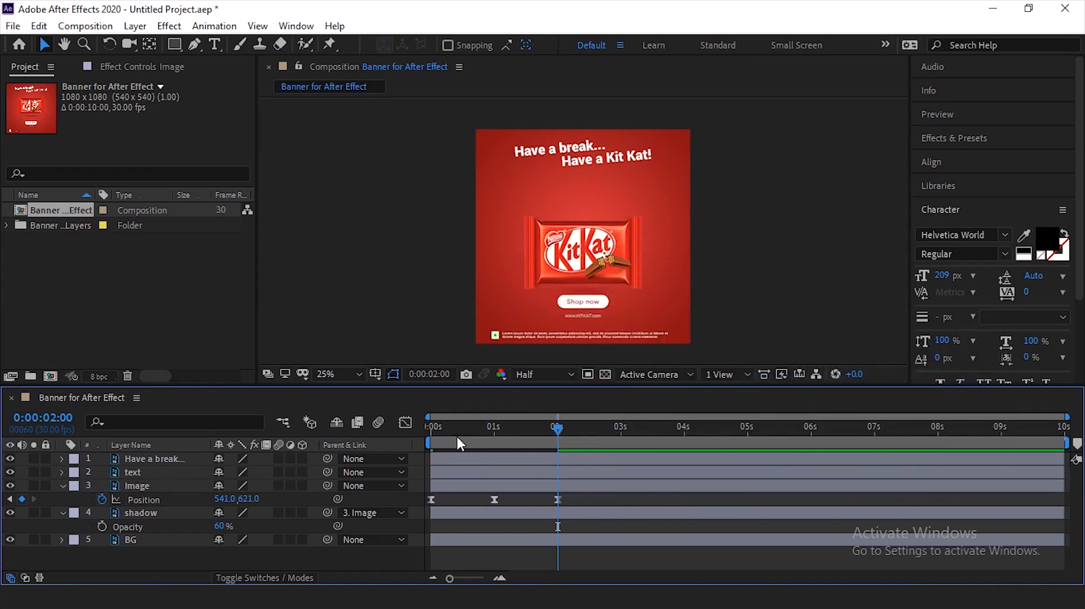
- Preview the eased bar movement from the start and scrub through the timeline to its end and back
key("Home")
key("space")
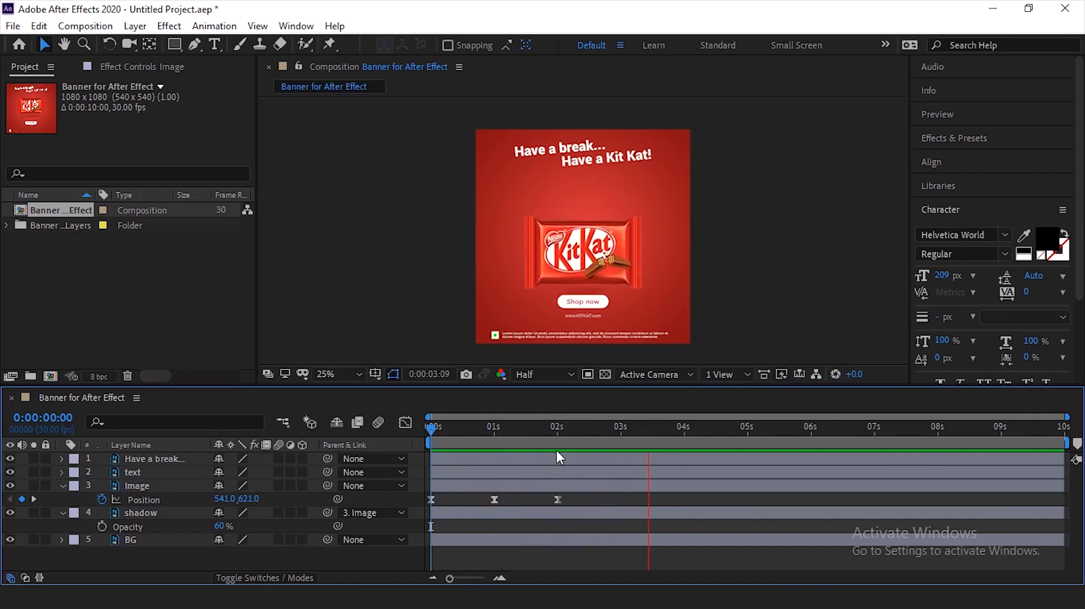
left_click(560, 432)
left_click_drag(560, 430, 1060, 461)
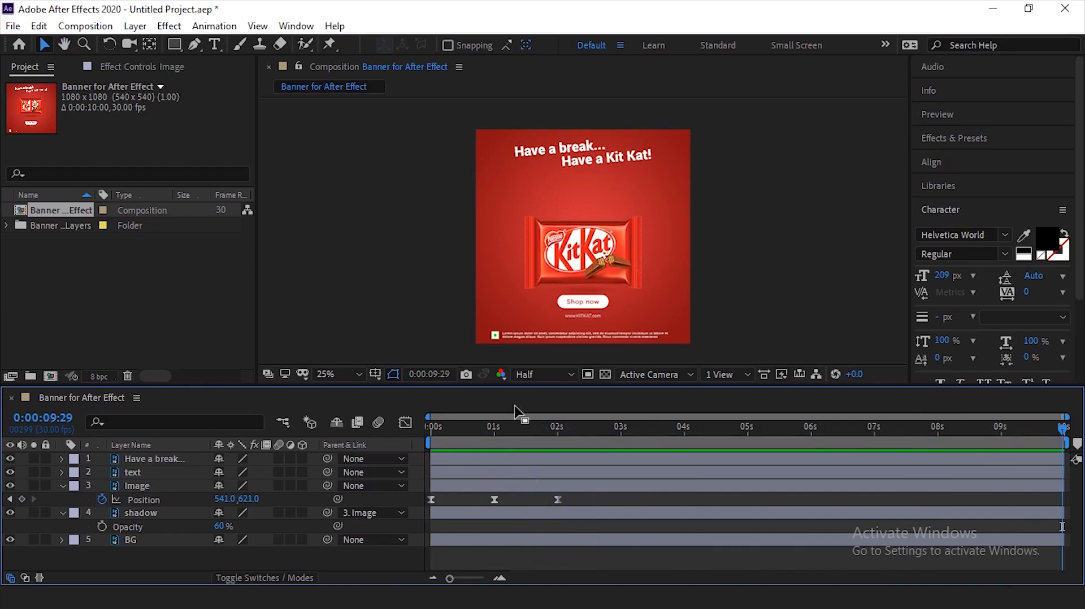
left_click_drag(1061, 430, 508, 497)
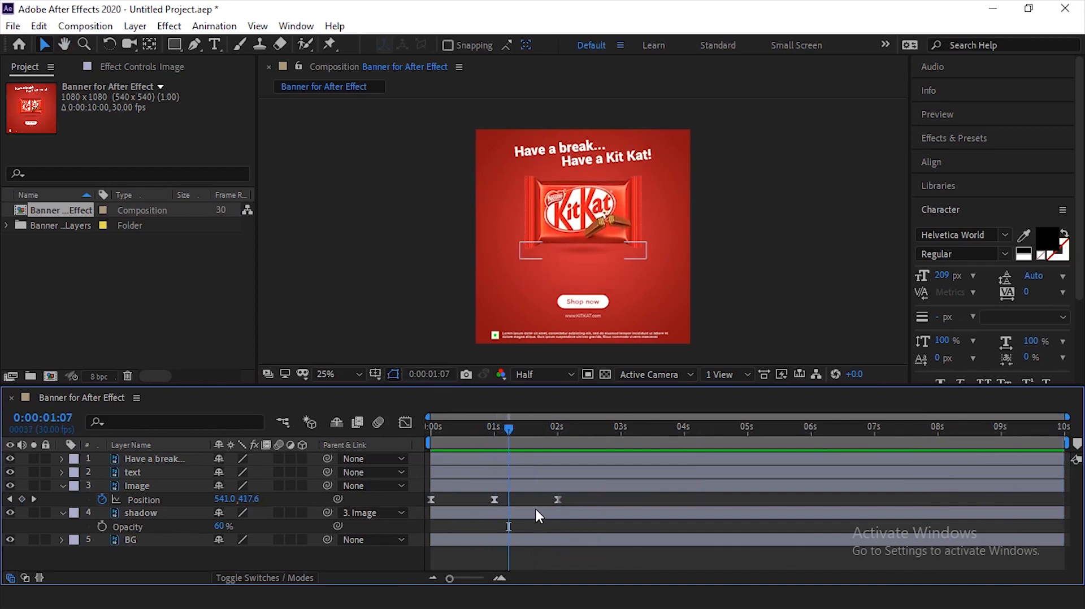
- Add the expression loopOut(type = "cycle", numKeyframes = 0) to the Image layer's Position property
left_click(110, 504)
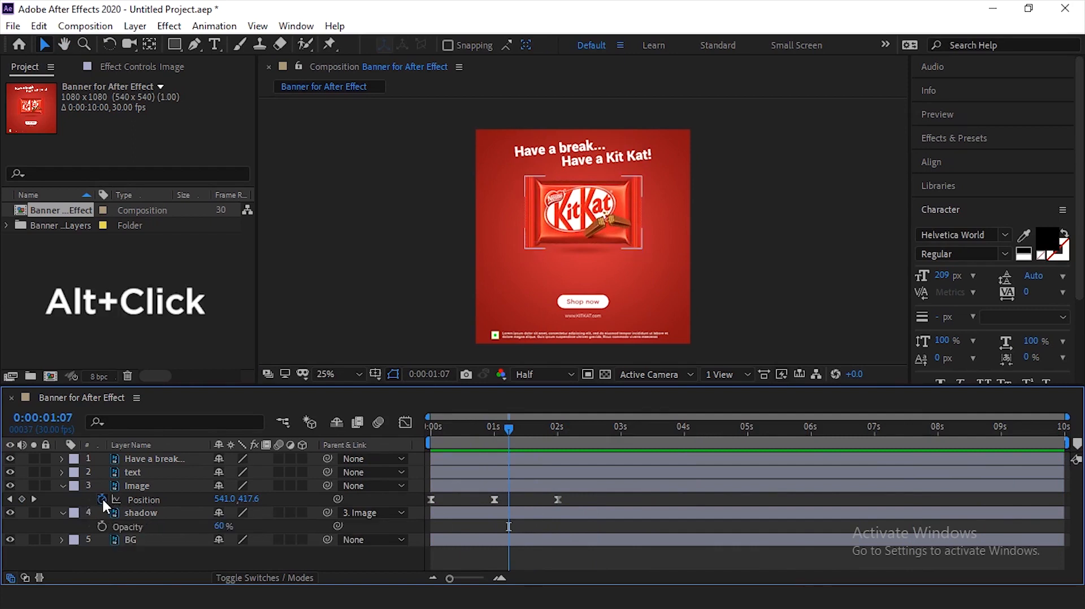
left_click(102, 499, "alt")
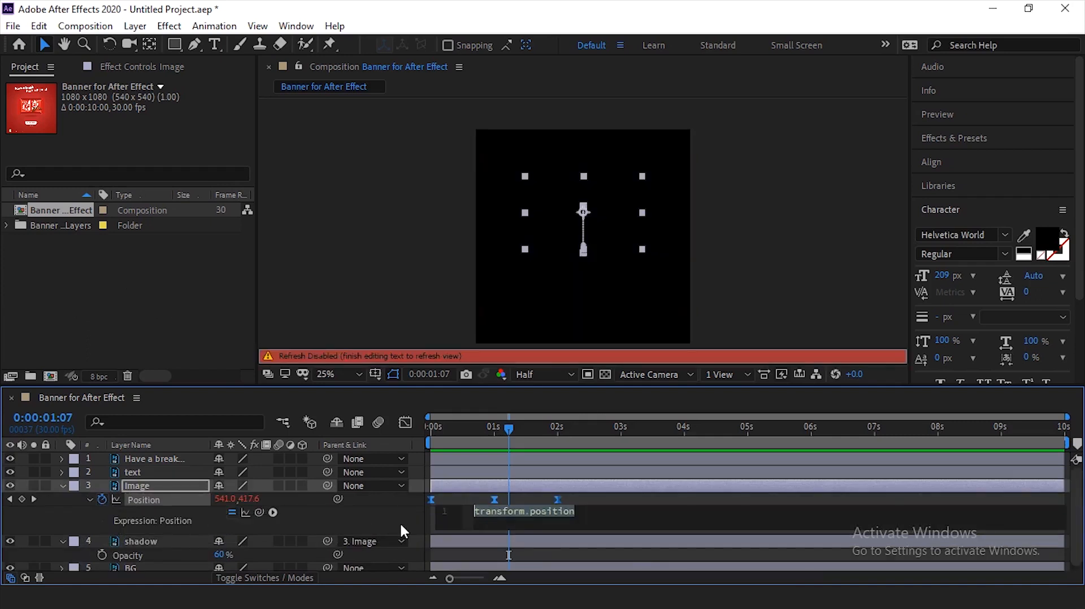
left_click(273, 512)
mouse_move(325, 467)
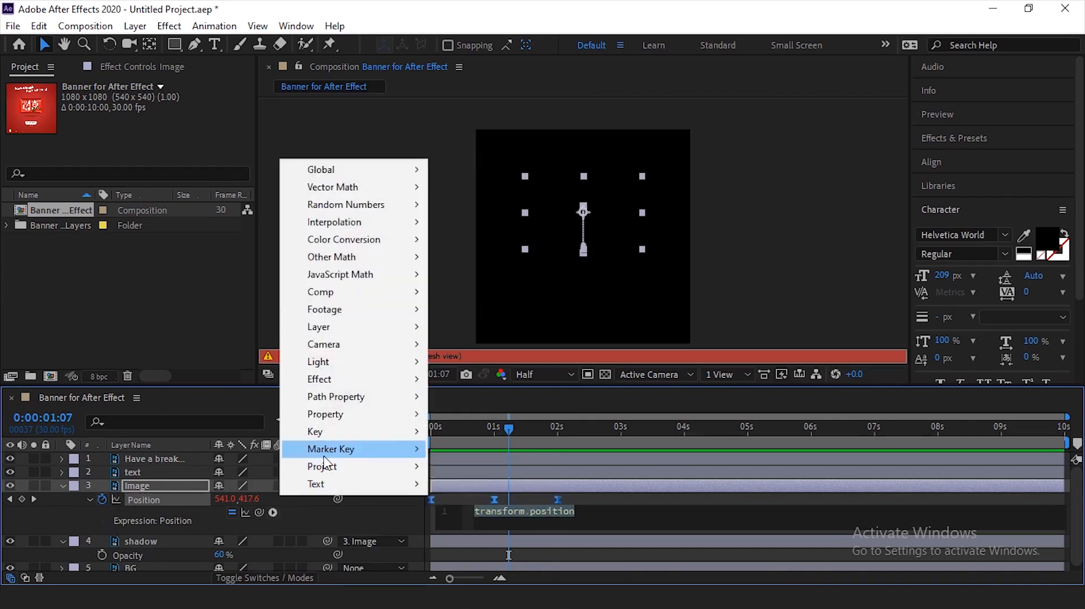
mouse_move(404, 384)
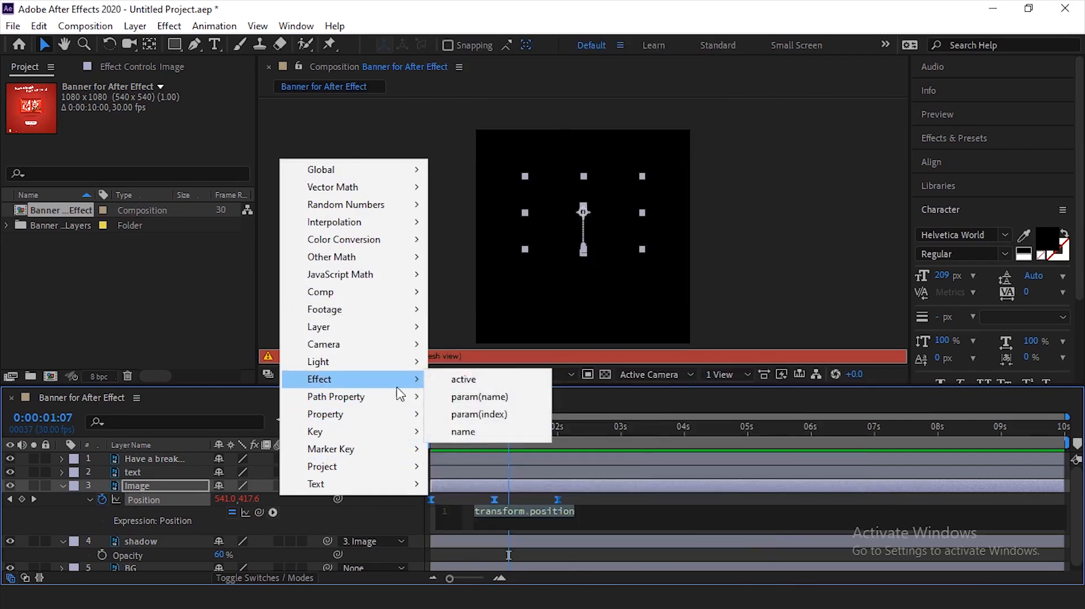
mouse_move(390, 415)
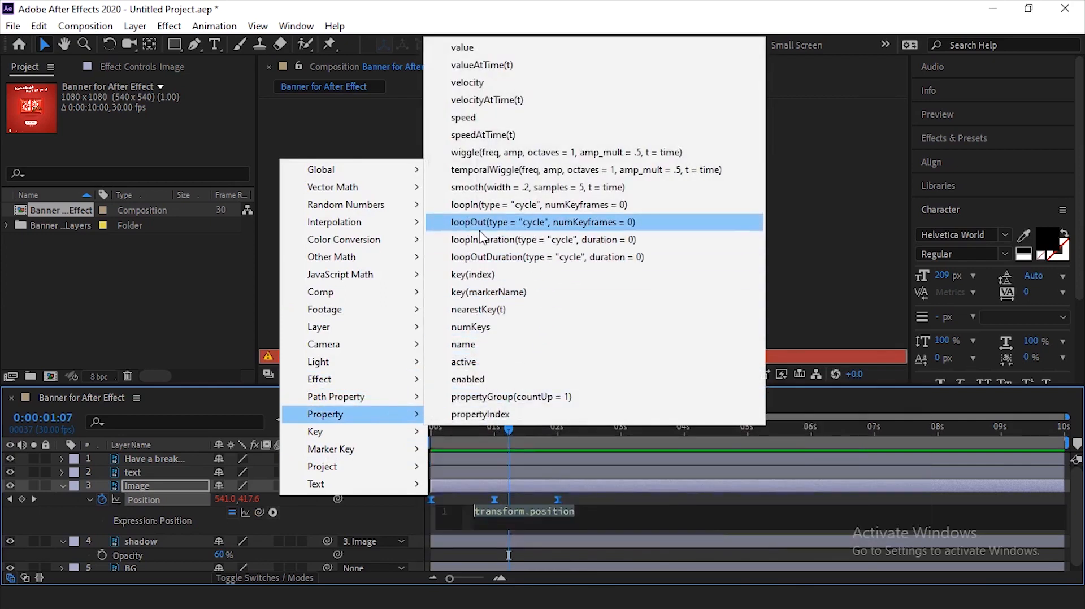
left_click(533, 226)
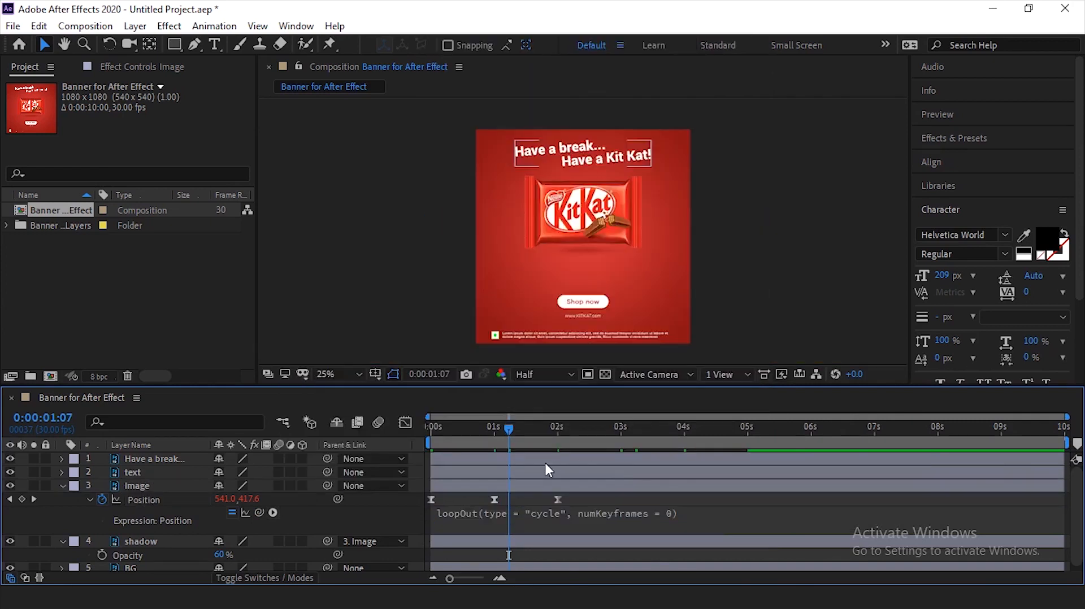
- Preview the looping bar movement from near the start of the timeline
left_click_drag(473, 429, 439, 474)
left_click(758, 269)
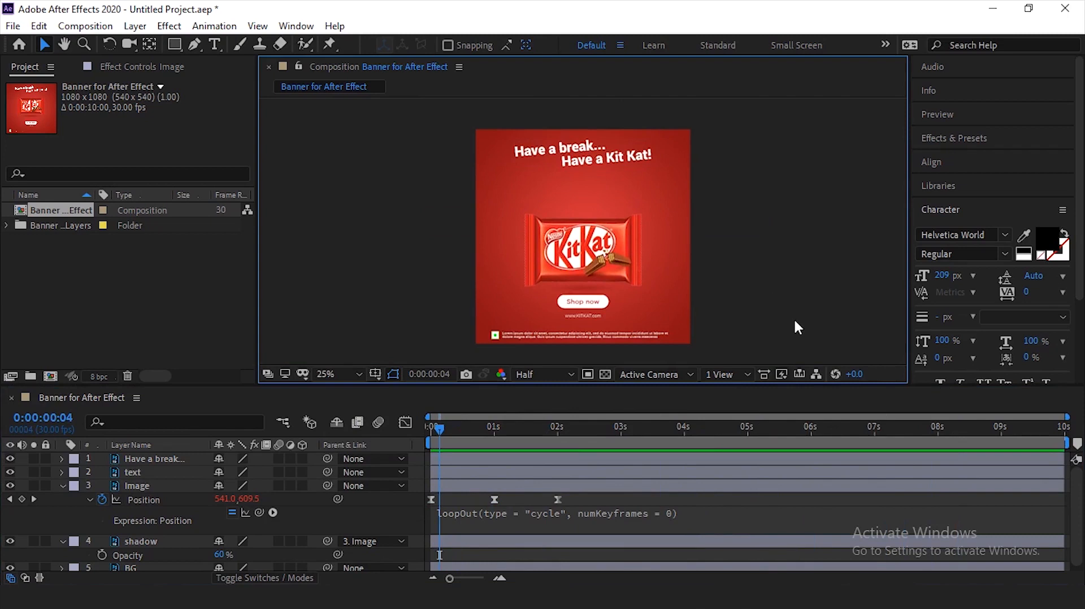
key("space")
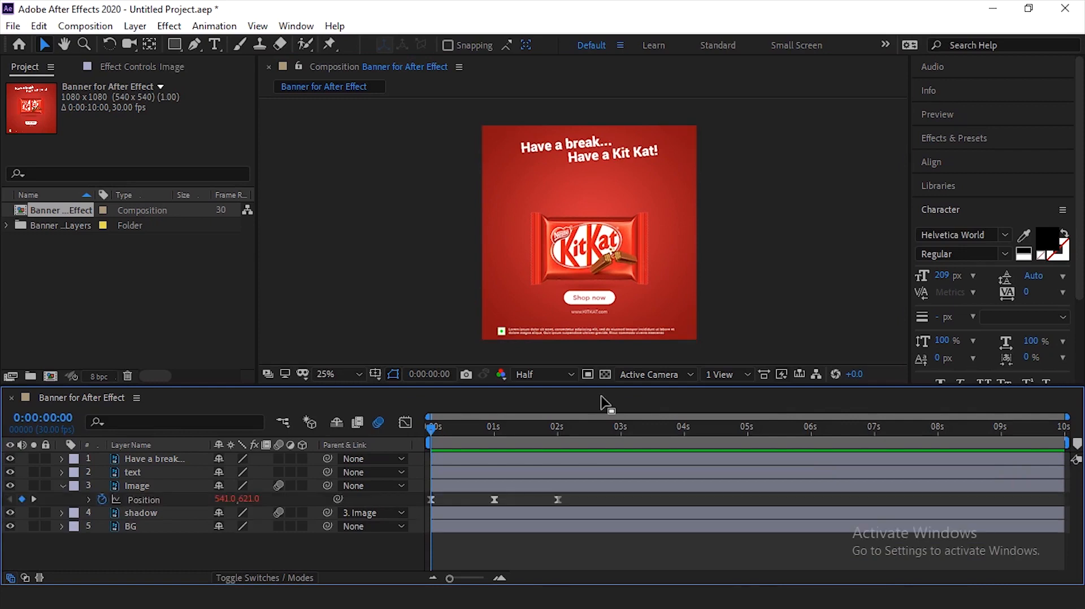
- Select the Image layer's three Position keyframes, go to 0:00:02:00 and clear the selection
left_click_drag(582, 498, 428, 512)
left_click(460, 544)
left_click_drag(583, 500, 429, 505)
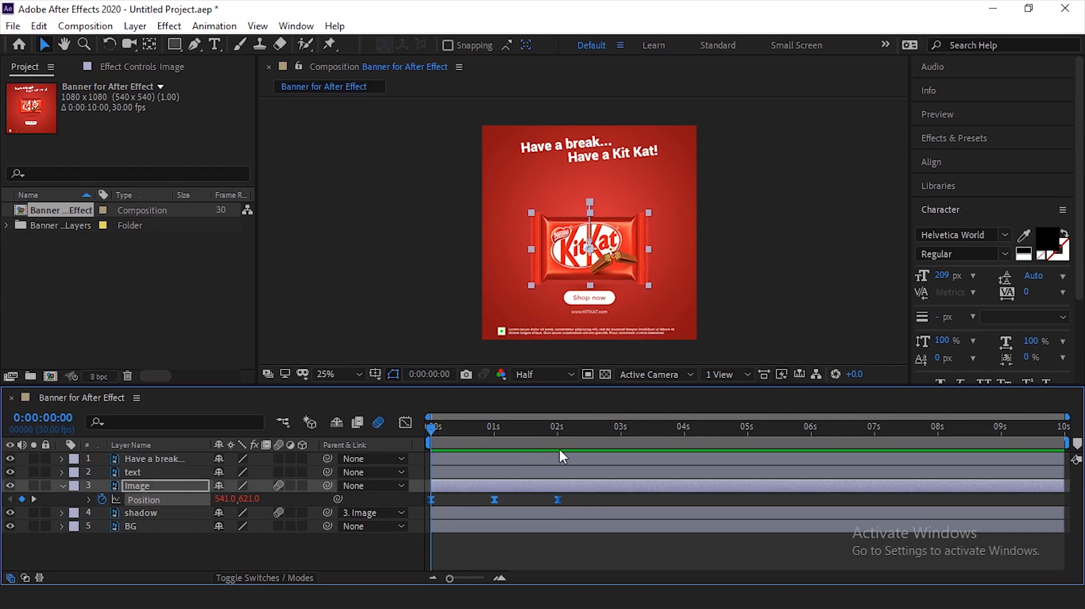
left_click(557, 429)
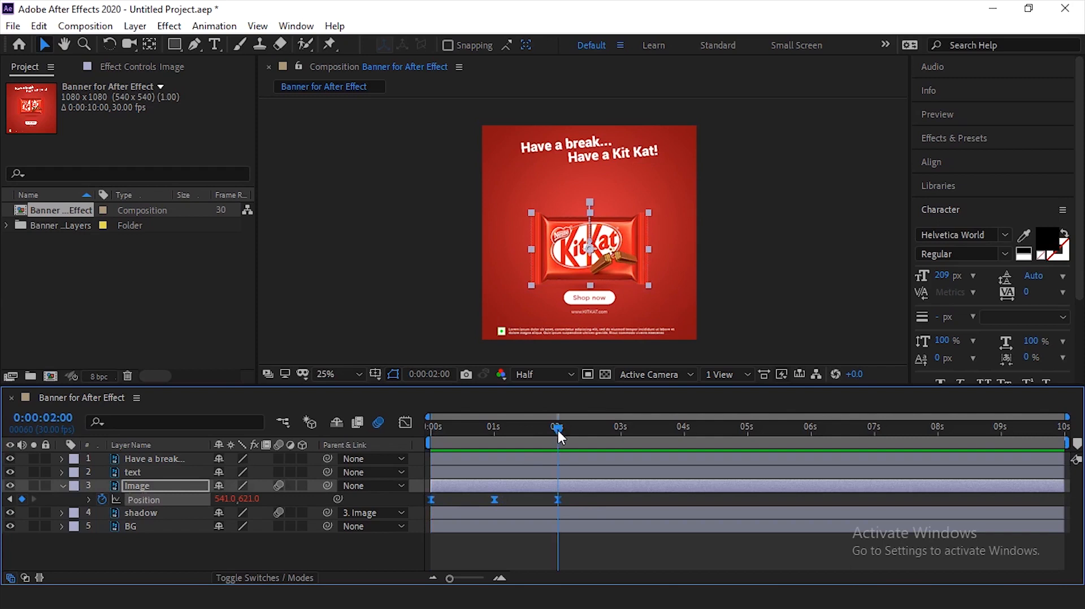
left_click(440, 374)
left_click(558, 332)
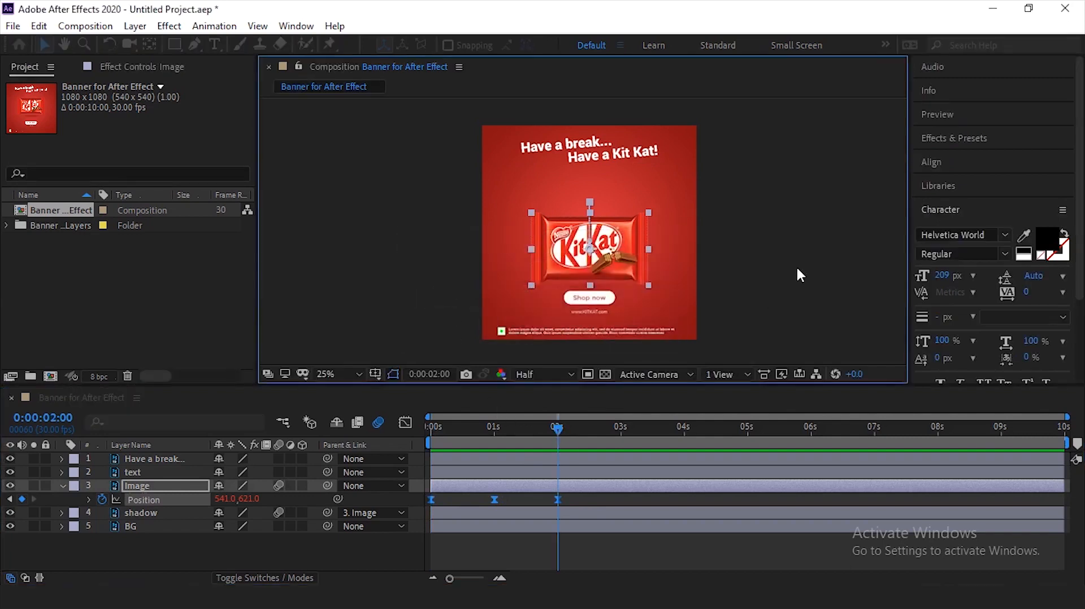
left_click(699, 323)
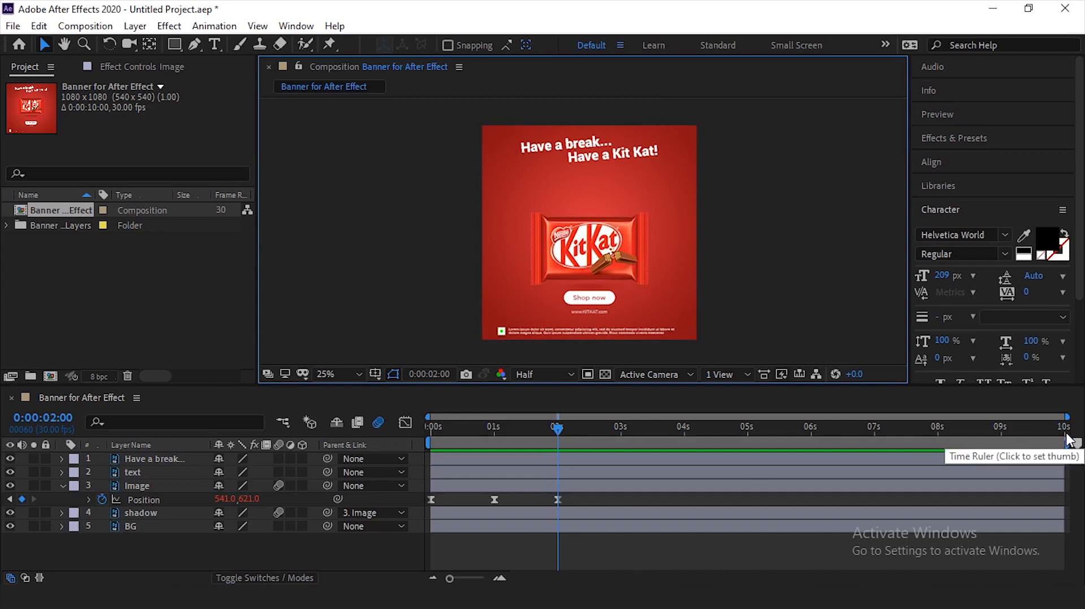
- End the work area at 0:00:09:00 and trim the composition to the work area
left_click(999, 432)
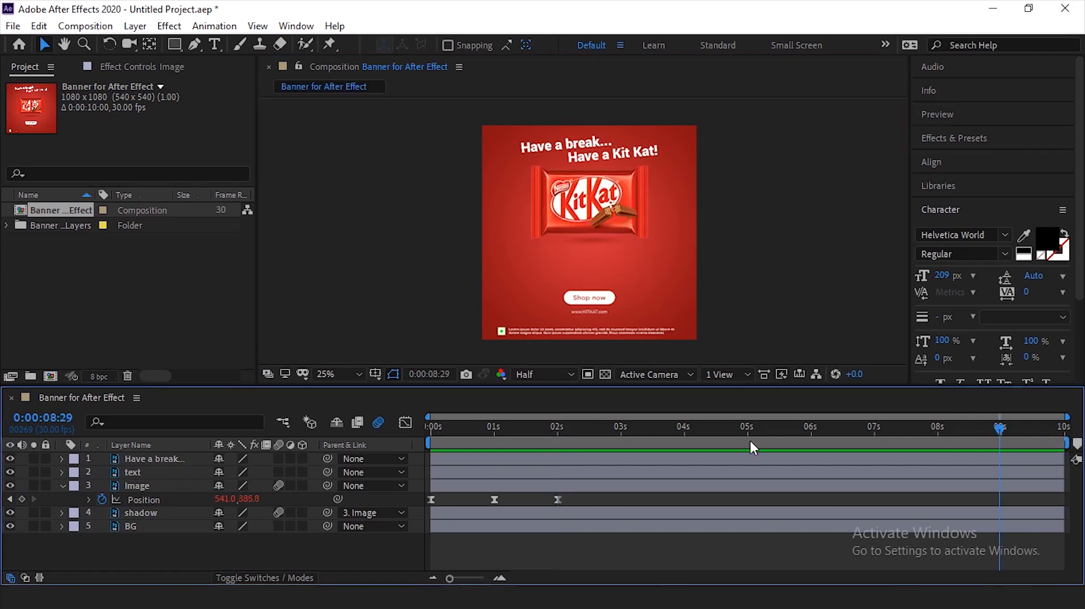
left_click(1001, 427)
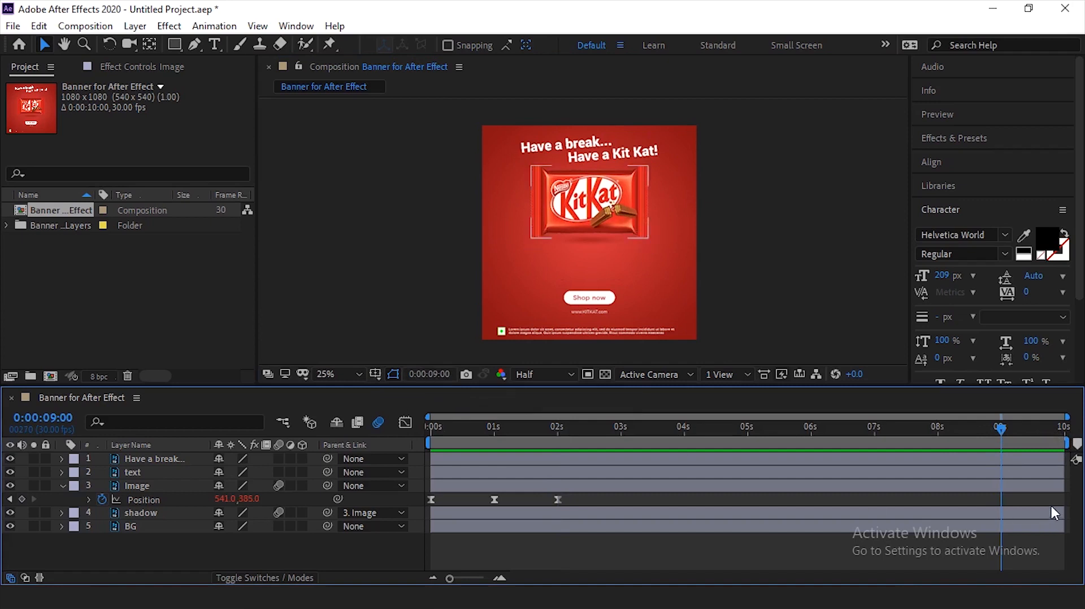
key("n")
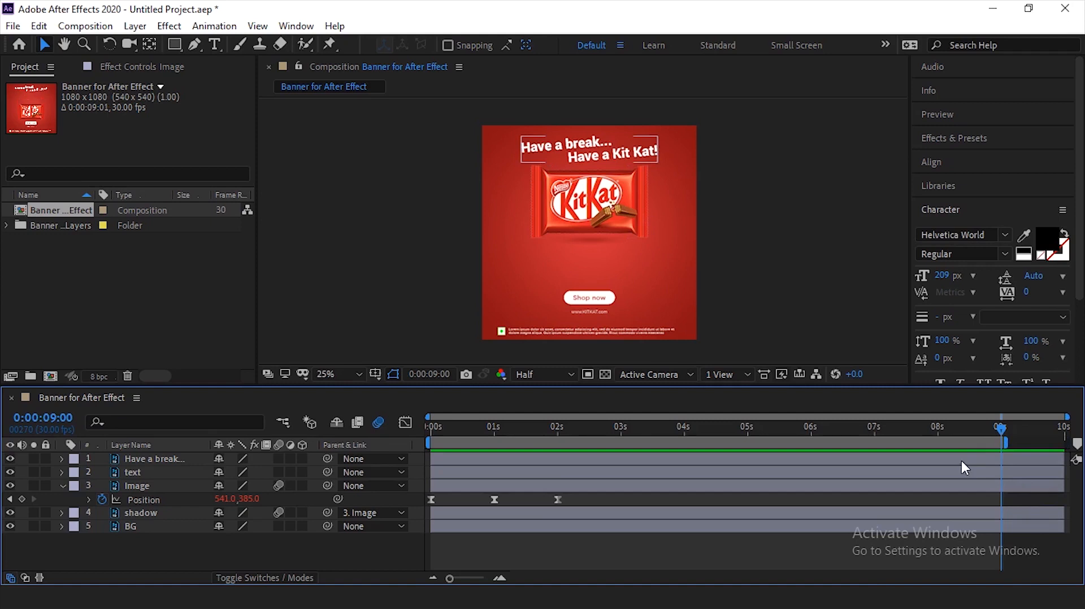
key("ctrl+shift+x")
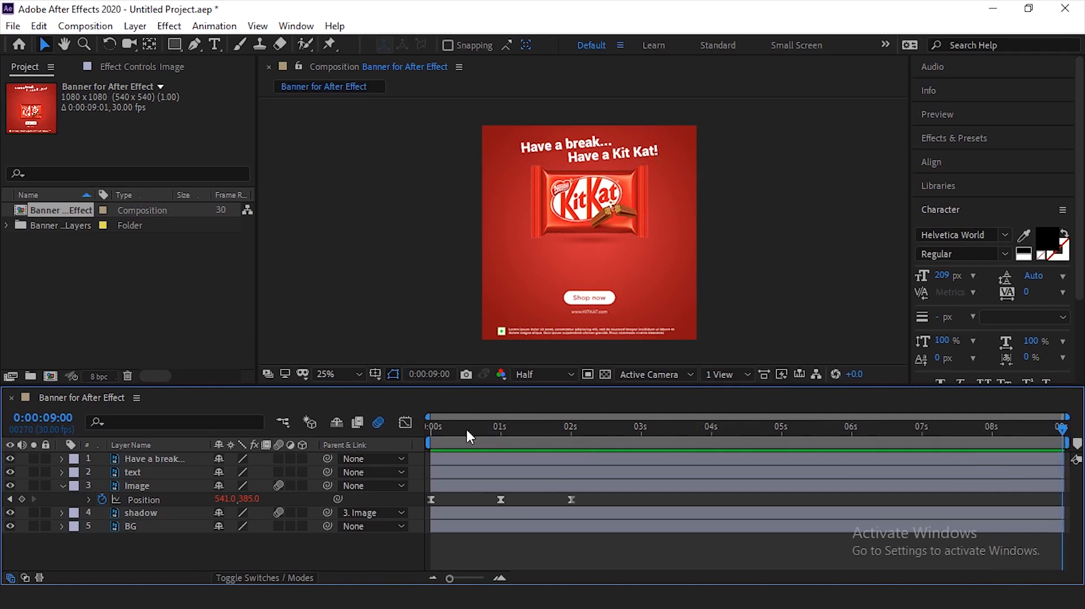
- Play the trimmed composition from its start and check the bar's loop near 0:00:08:15
key("Home")
key("space")
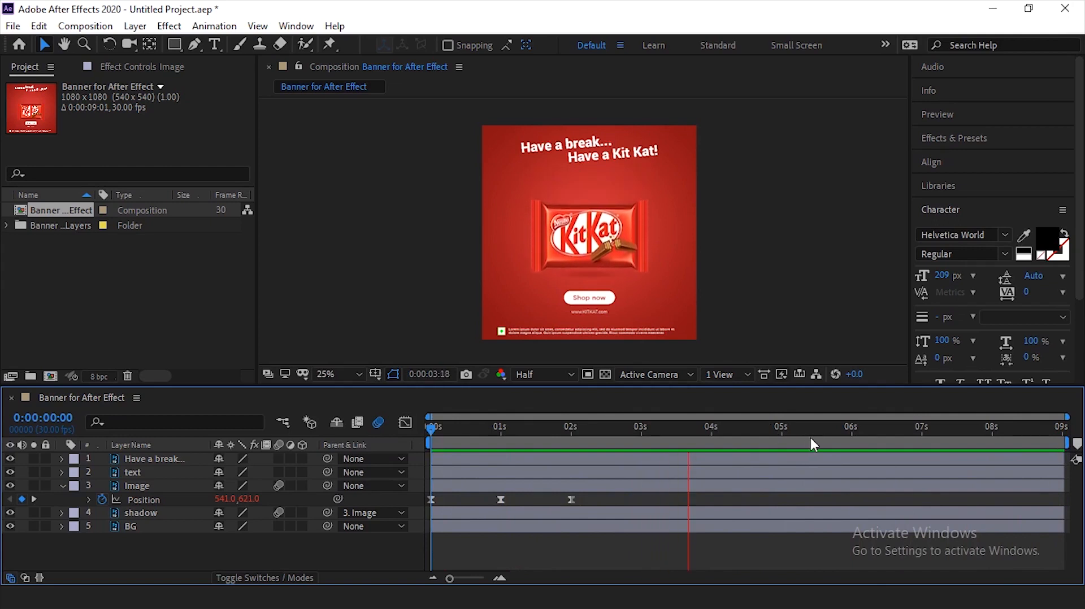
left_click(1027, 439)
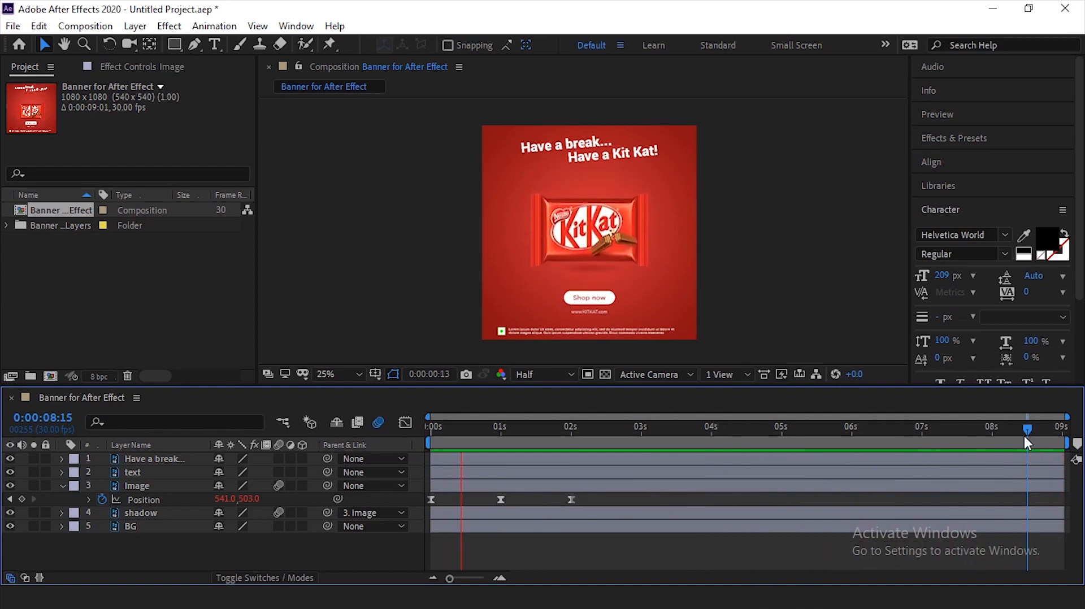
key("space")
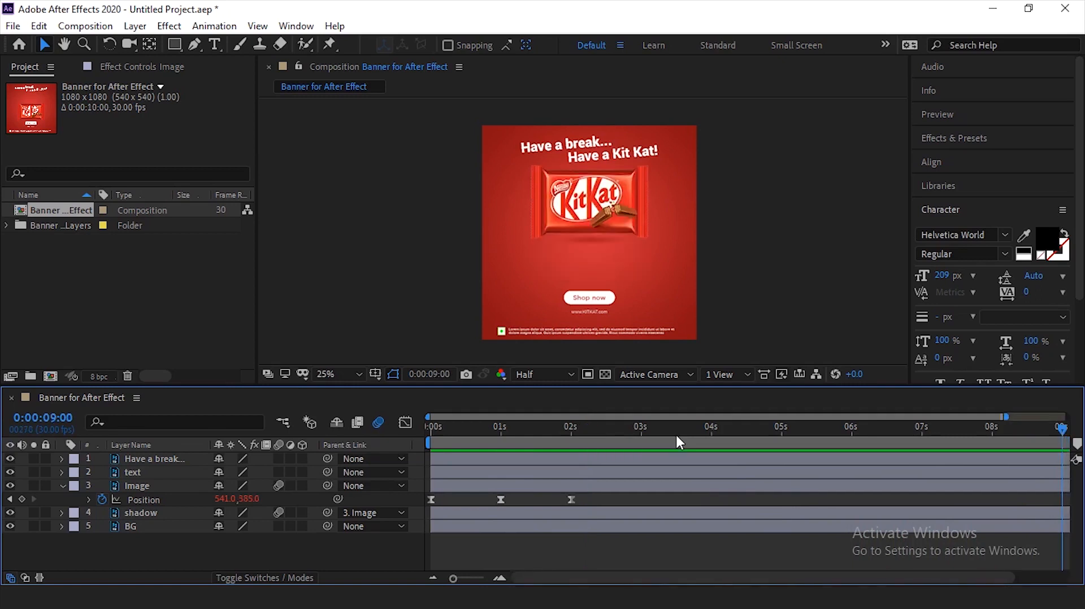
- Preview the looping bar across the full 10-second composition, starting from 0:00:00:00
scroll(662, 437, "down", 3)
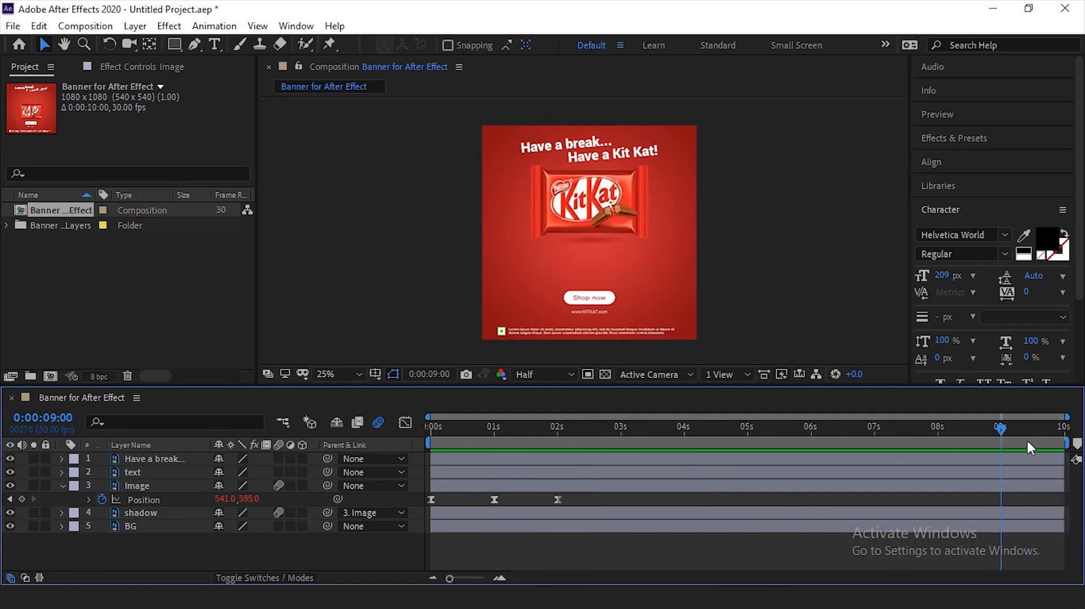
left_click_drag(1040, 428, 1061, 440)
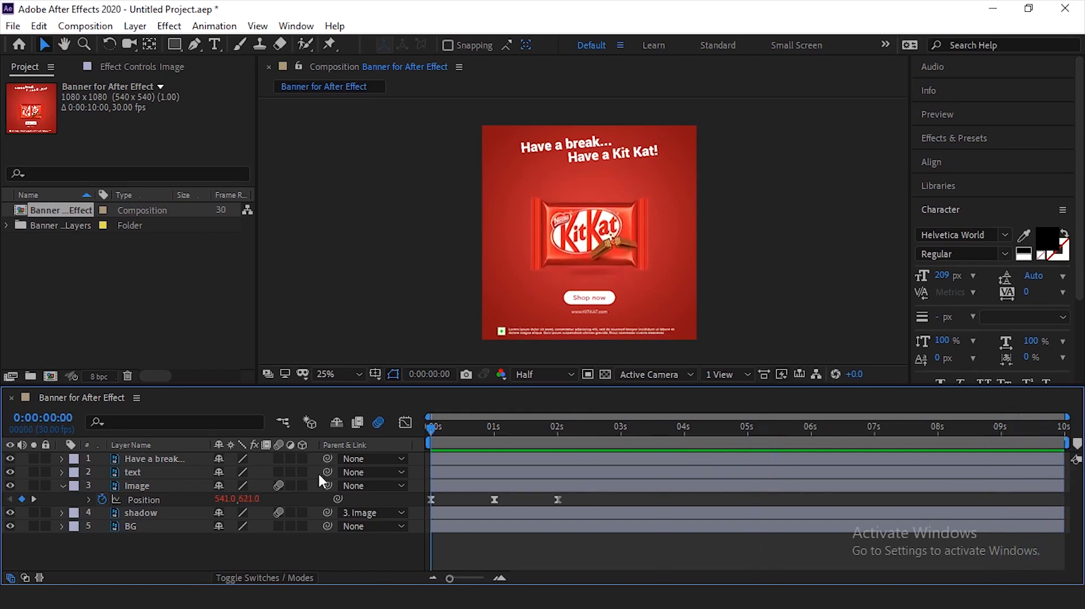
key("Home")
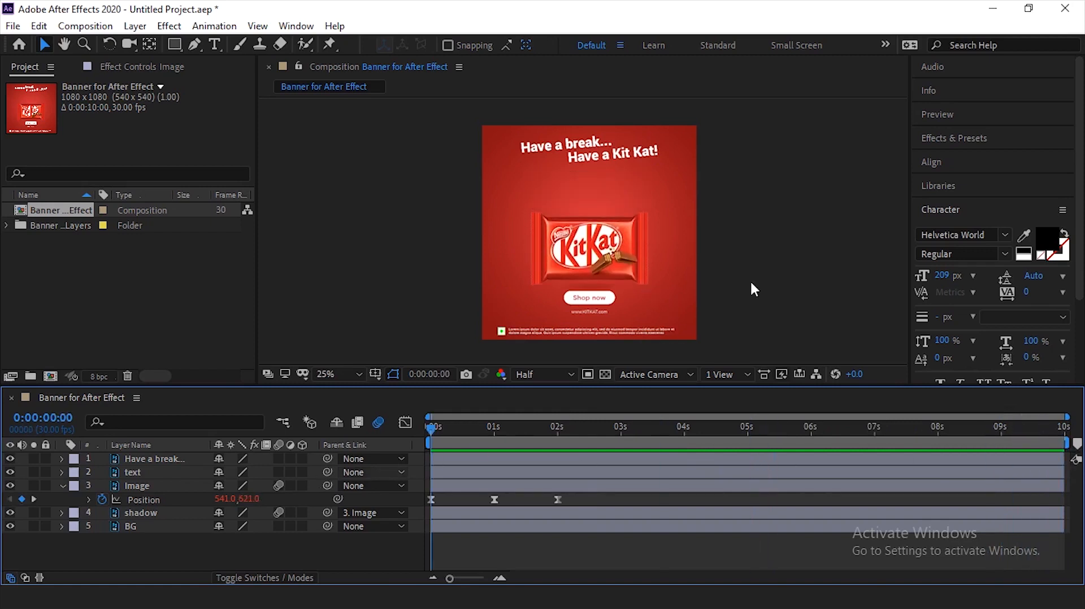
key("space")
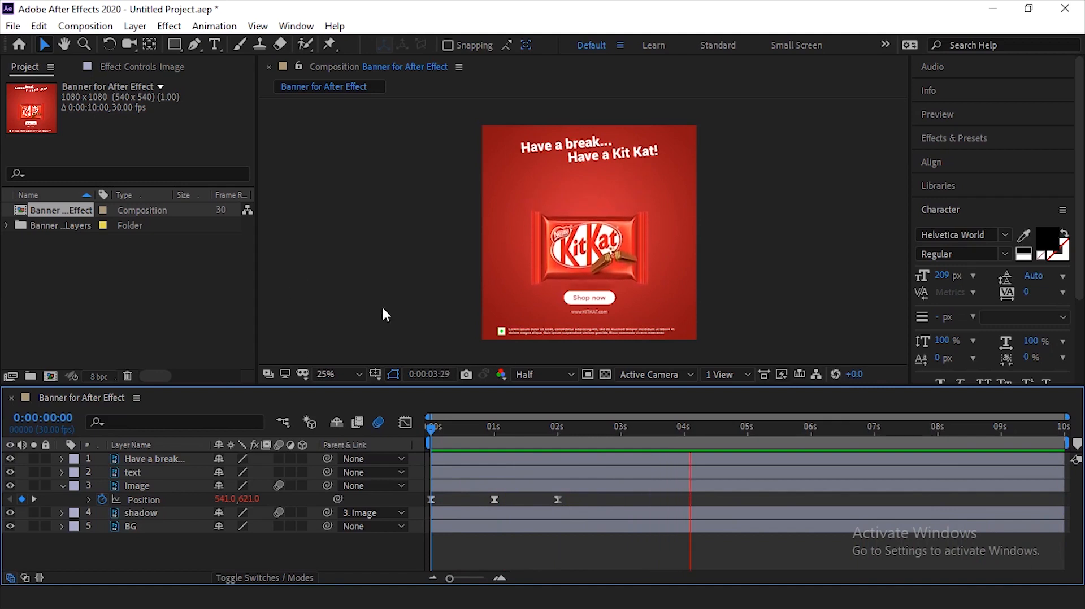
- Select the "Have a break..." headline layer, reveal its Position and Opacity properties, and check which artwork it holds
left_click(605, 141)
left_click(599, 161)
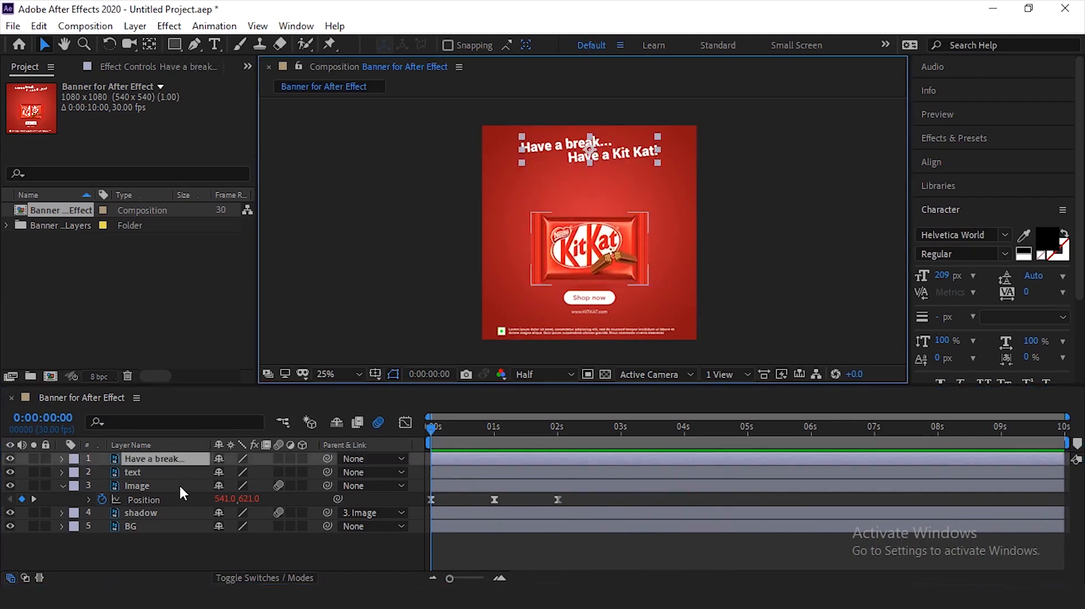
key("p")
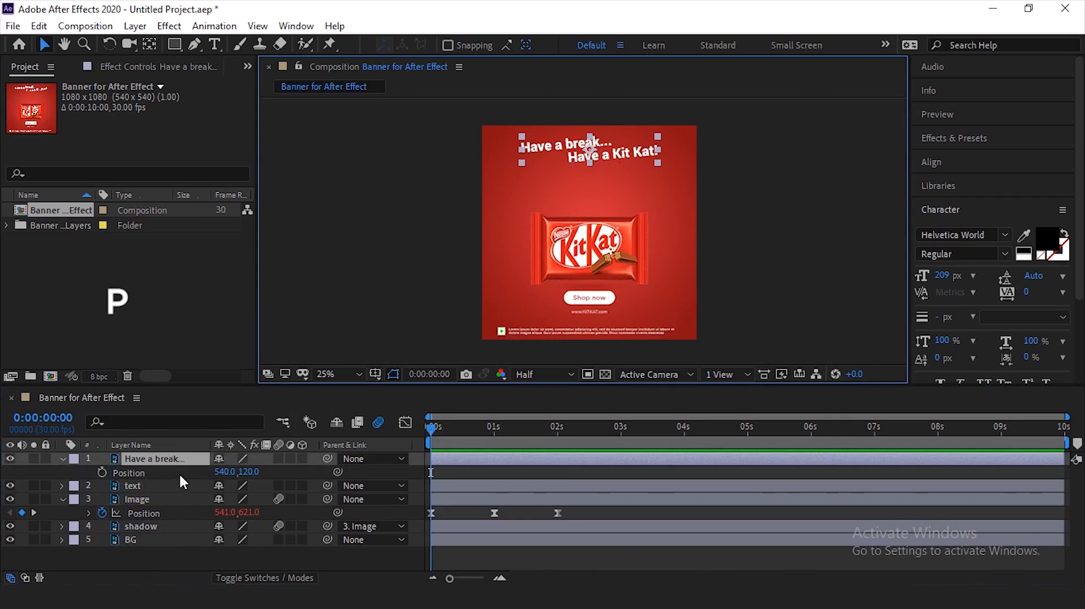
key("shift+t")
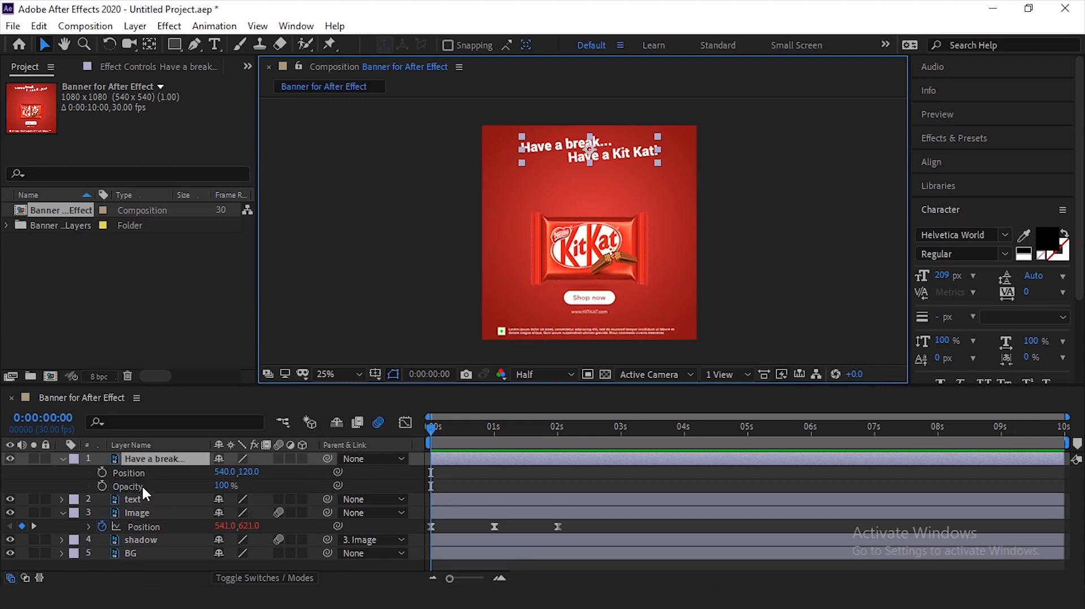
left_click(11, 458)
left_click(12, 458)
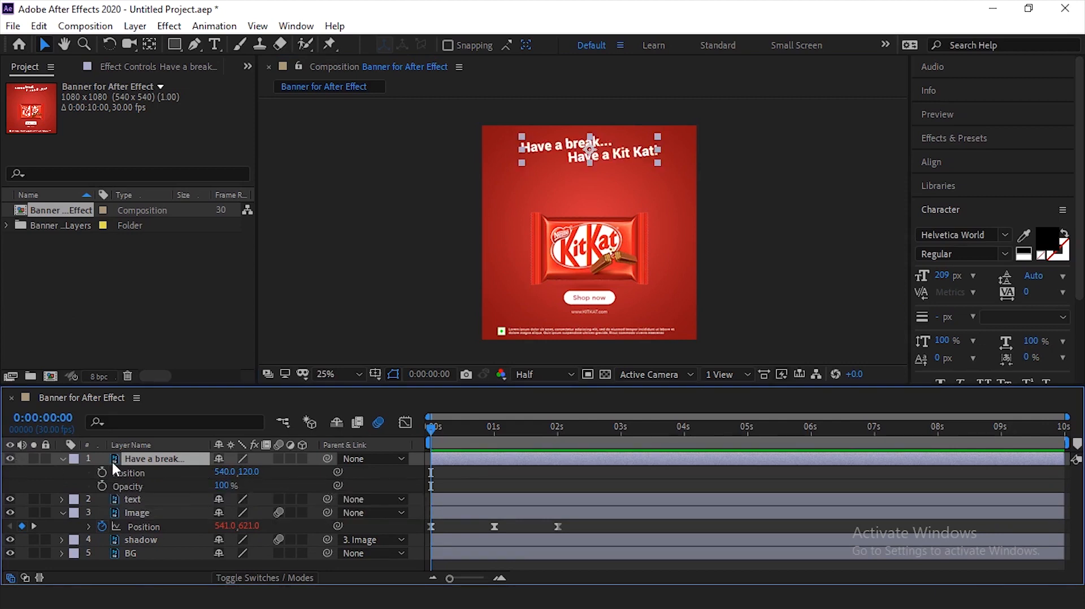
- Keyframe the headline's Position from above the canvas at 540, -76 at 0:00:00:00 to its original place at about 0:00:00:15
left_click(101, 473)
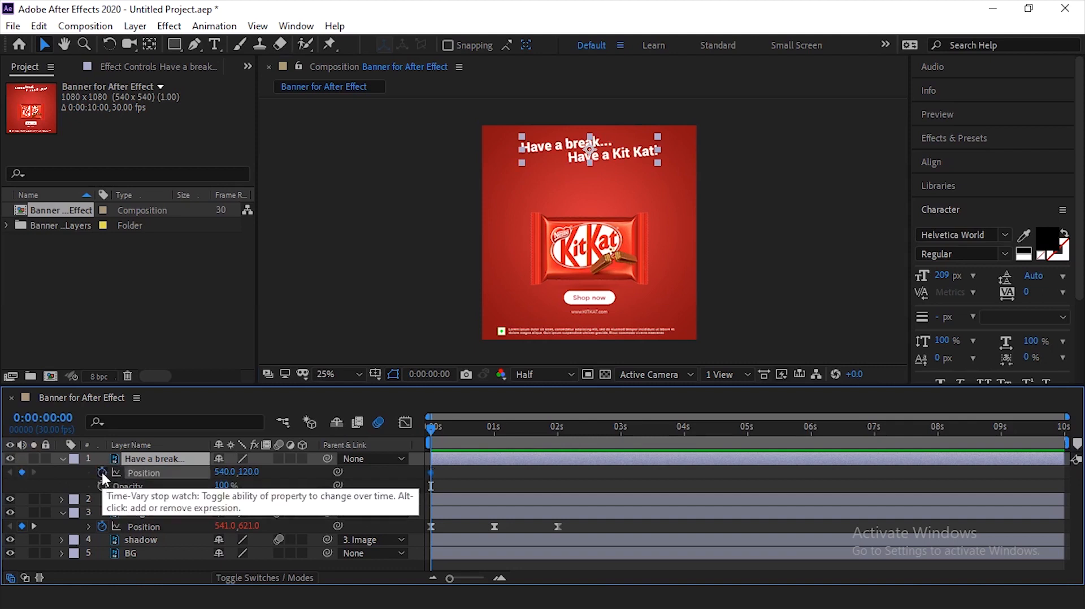
left_click(437, 474)
left_click(433, 472)
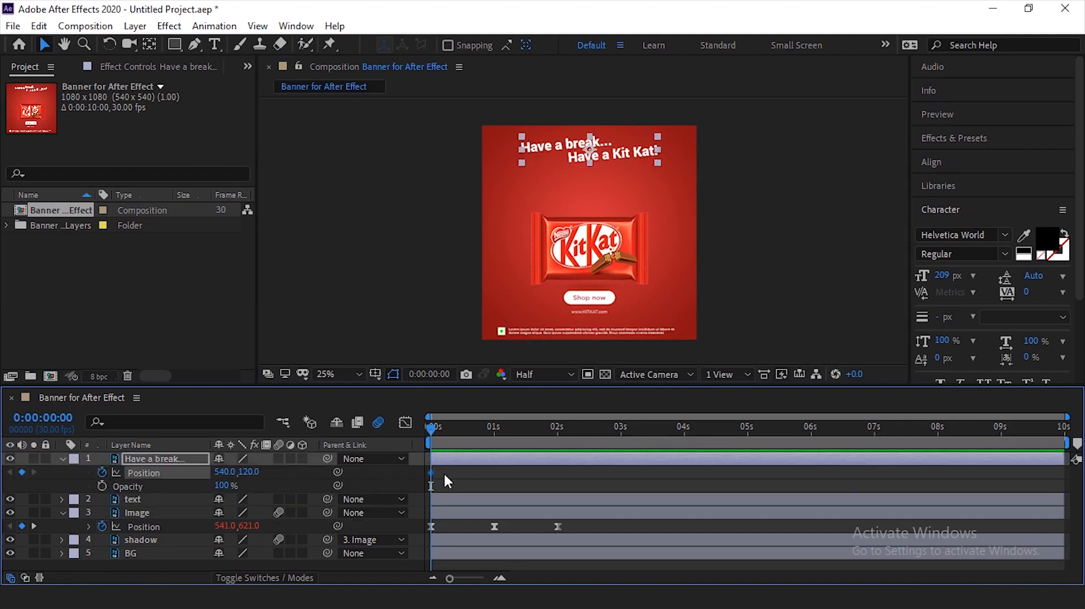
left_click(450, 469)
left_click_drag(431, 473, 463, 472)
left_click_drag(608, 158, 604, 116)
left_click(785, 182)
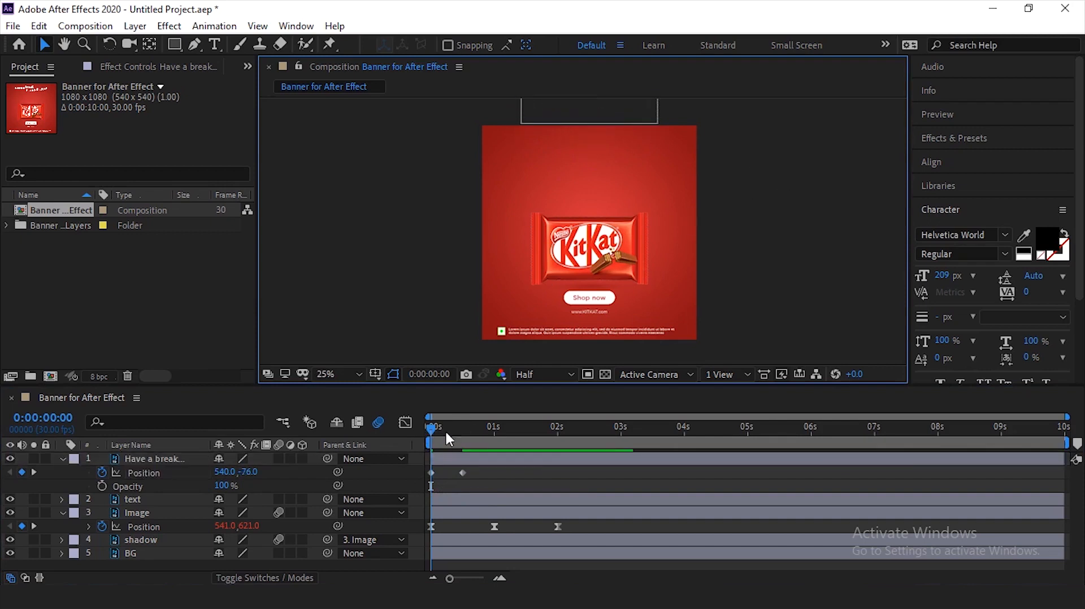
- Preview the headline's drop-in and shift both of its Position keyframes about five frames later
key("space")
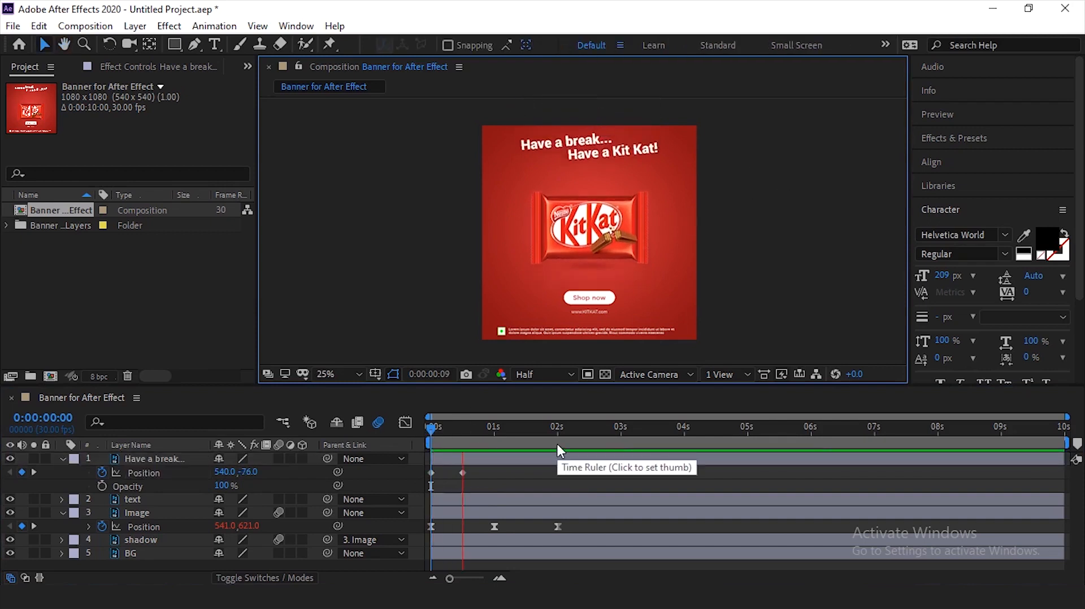
left_click(609, 210)
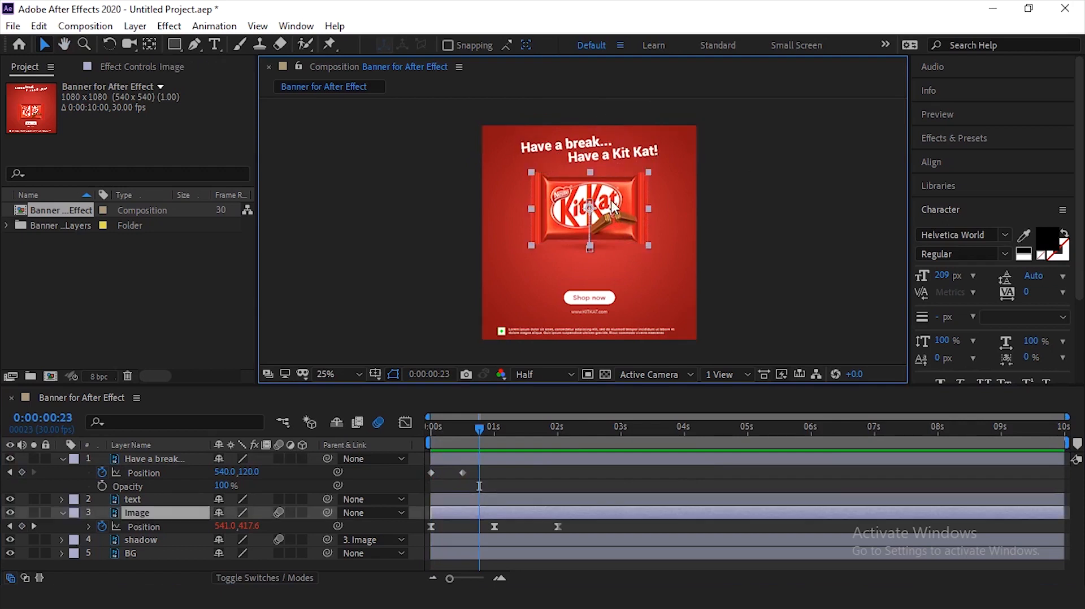
left_click(758, 194)
key("Home")
key("space")
key("space")
left_click(604, 153)
left_click(730, 211)
mouse_move(418, 435)
left_mouse_down()
mouse_move(460, 443)
mouse_move(425, 442)
left_mouse_up()
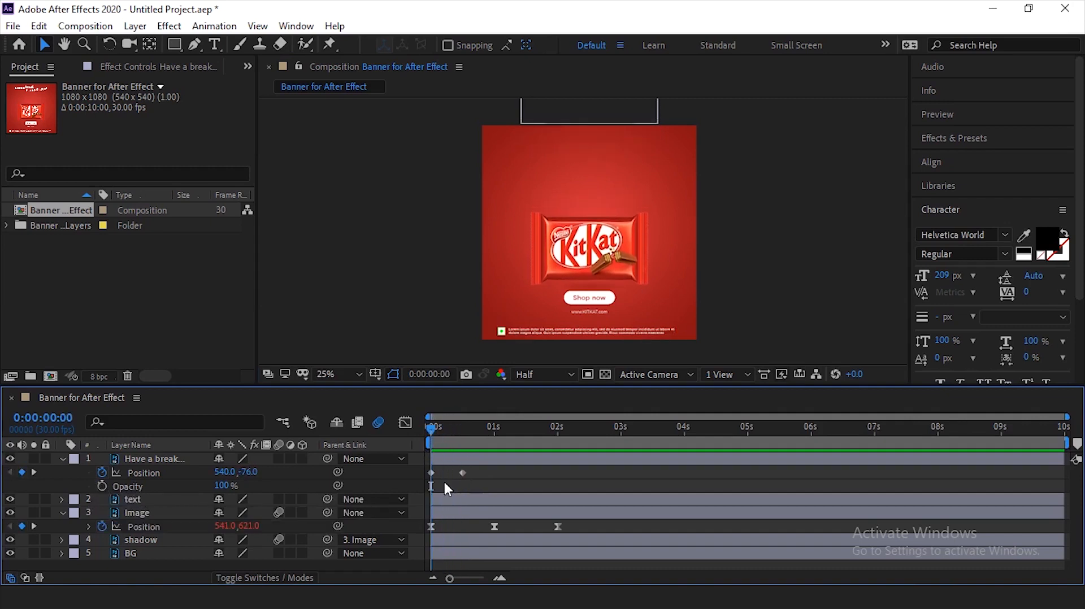
mouse_move(468, 472)
left_mouse_down()
mouse_move(418, 480)
mouse_move(477, 469)
left_mouse_up()
left_click(497, 472)
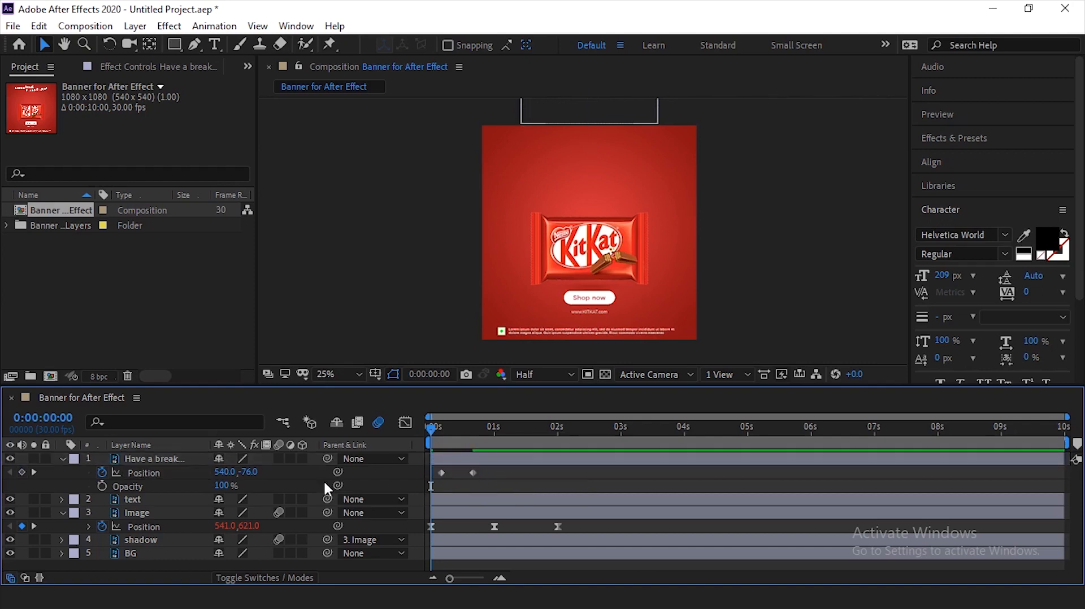
- Animate the headline's Opacity from 0% at 0:00:00:00 to 100% at 0:00:00:11
left_click(102, 486)
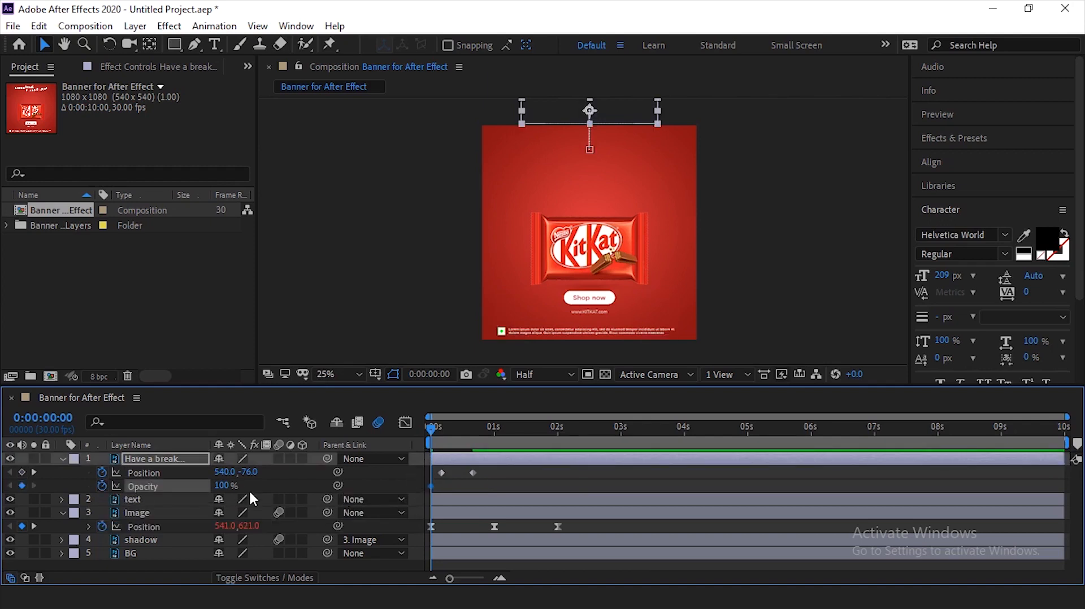
left_click(222, 486)
type("0")
key("Return")
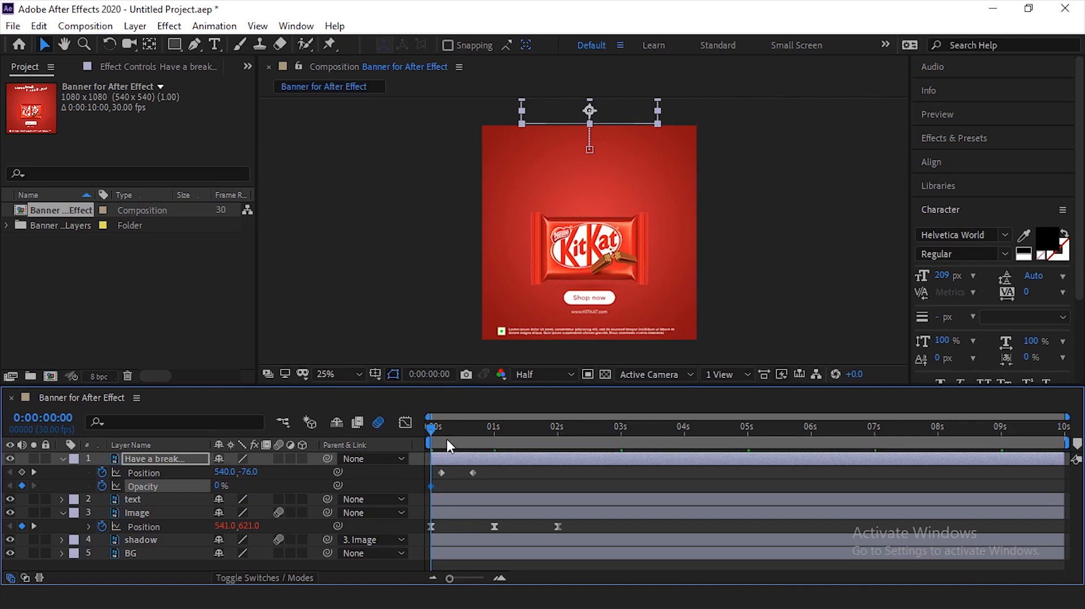
left_click_drag(447, 441, 453, 442)
left_click(225, 486)
type("100")
key("Return")
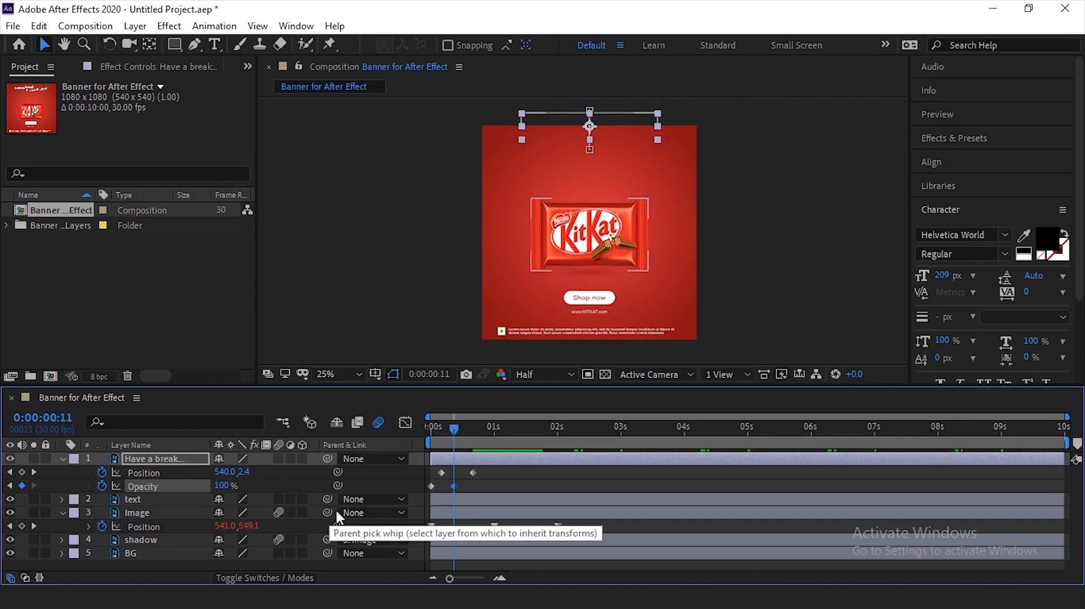
- Preview the entrance and delay the headline's final Position keyframe to 0:00:00:26 and its final Opacity keyframe to about 0:00:00:17
left_click_drag(448, 435, 424, 432)
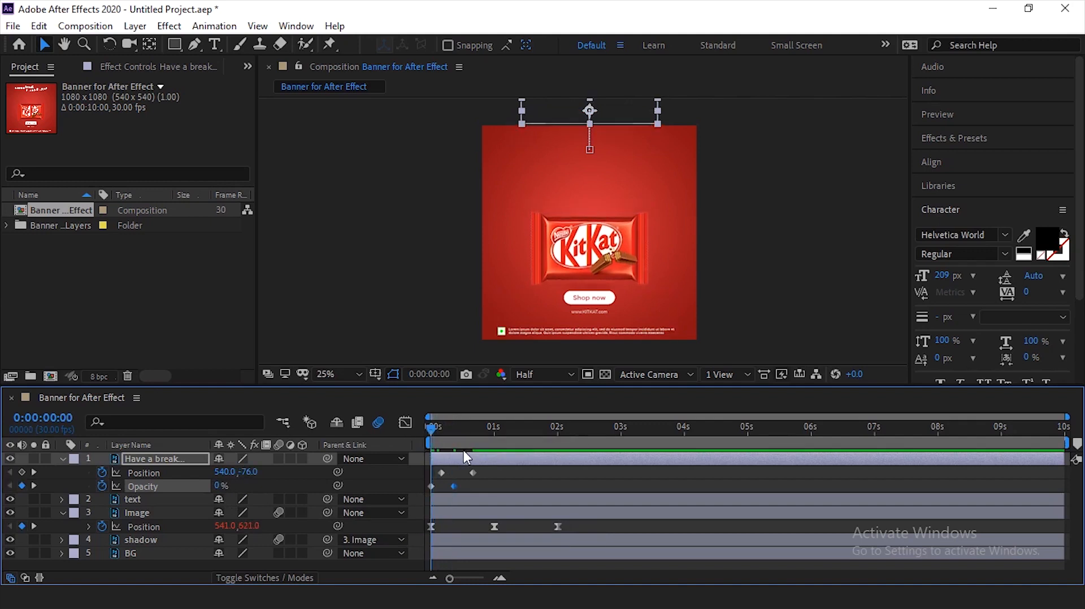
key("space")
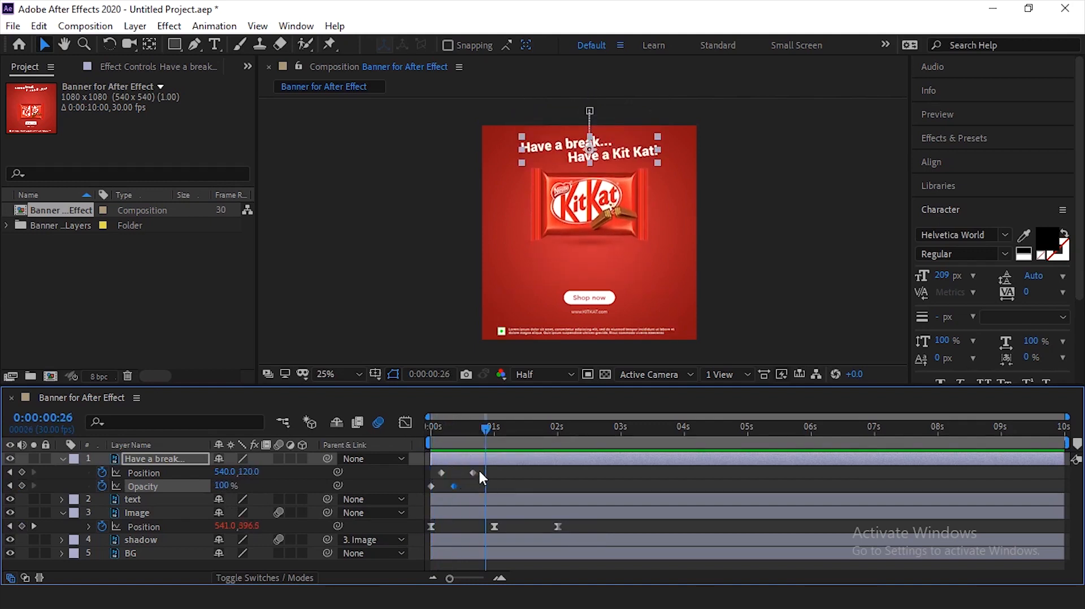
mouse_move(473, 473)
left_mouse_down()
mouse_move(485, 472)
mouse_move(465, 484)
left_mouse_up()
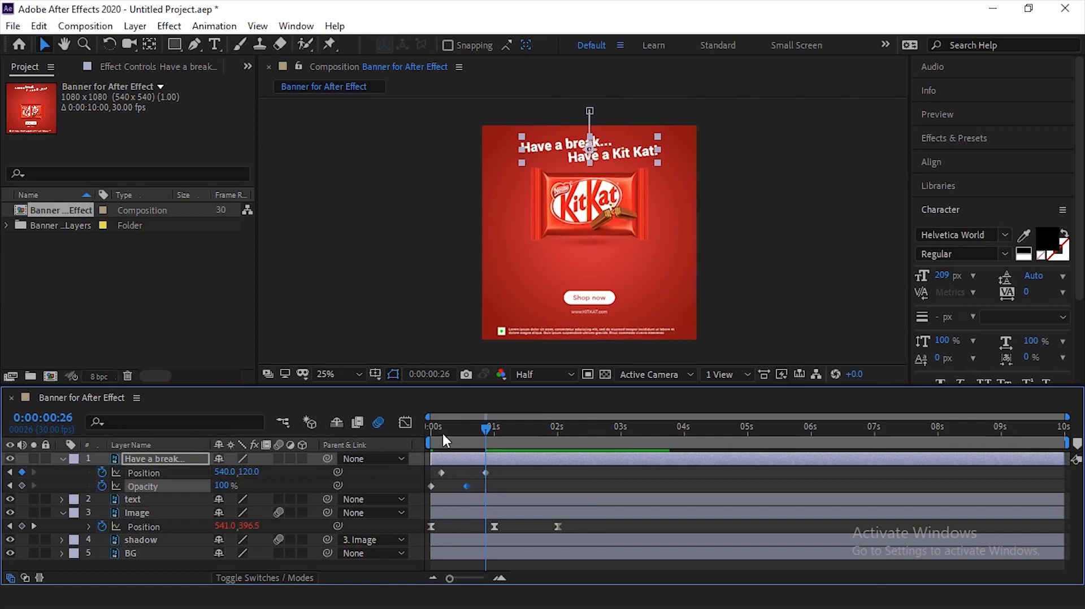
left_click_drag(443, 436, 405, 434)
left_click(512, 477)
key("space")
key("space")
- Shift the headline's two Position keyframes to about 0:00:00:03 and 0:00:00:24, checking the timing in previews
left_click_drag(501, 469, 437, 477)
left_click_drag(442, 473, 454, 474)
key("Home")
key("space")
key("space")
left_click_drag(446, 435, 436, 473)
key("space")
- Try a faster headline fade by moving the final Opacity keyframe to about 0:00:00:10 and previewing it
key("space")
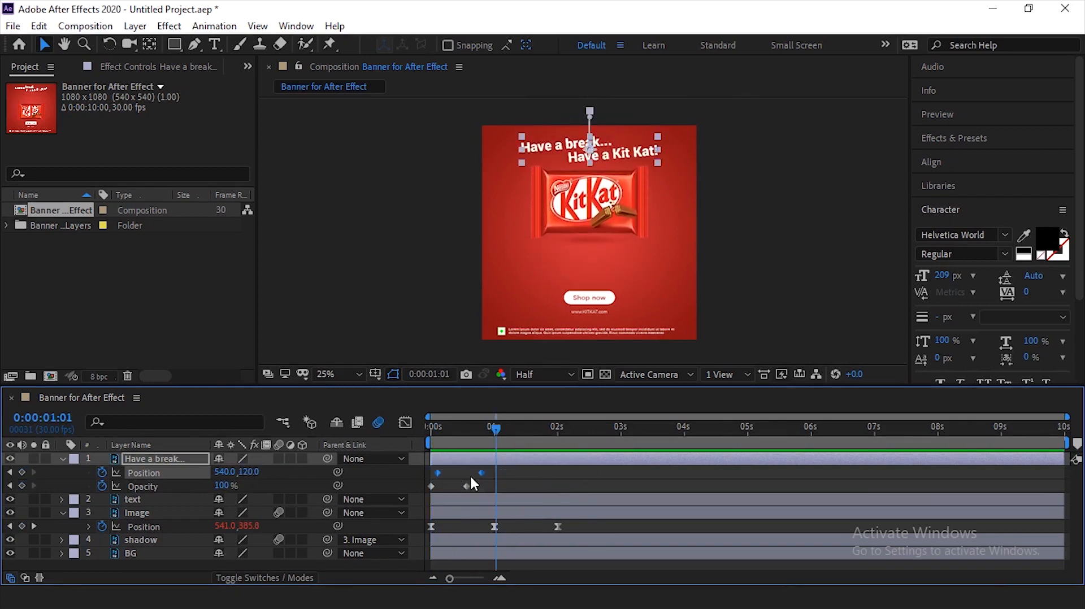
left_click(487, 479)
left_click_drag(466, 486, 452, 487)
left_click_drag(442, 435, 430, 436)
- Align the headline's final Opacity keyframe with its final Position keyframe at about 0:00:00:24 and preview the fade
key("space")
- Move the headline's first Position keyframe to about 0:00:00:09 and preview the shorter drop
key("space")
left_click_drag(452, 486, 483, 488)
key("Home")
key("space")
key("space")
left_click_drag(438, 473, 451, 472)
left_click(432, 424)
key("space")
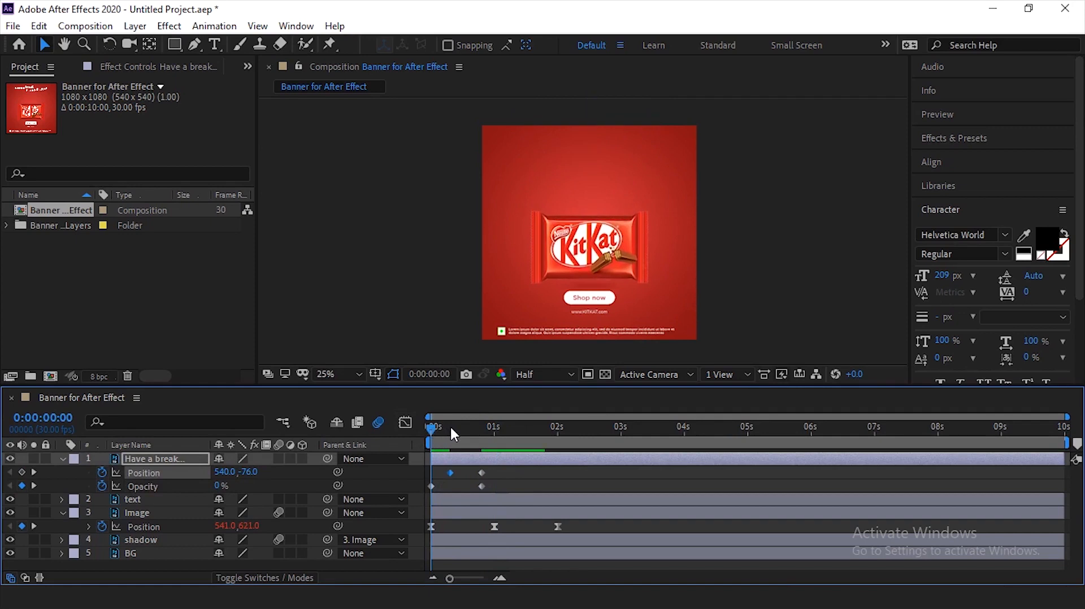
left_click(731, 247)
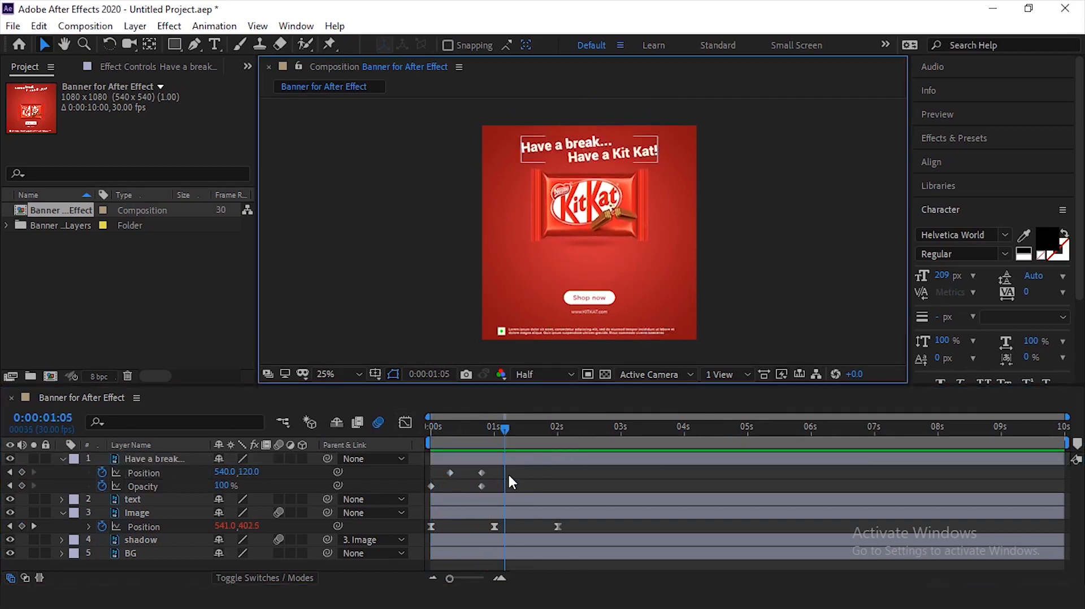
- Apply Easy Ease to the headline's two Position keyframes only, leaving Opacity out of the selection
left_click_drag(513, 467, 436, 478)
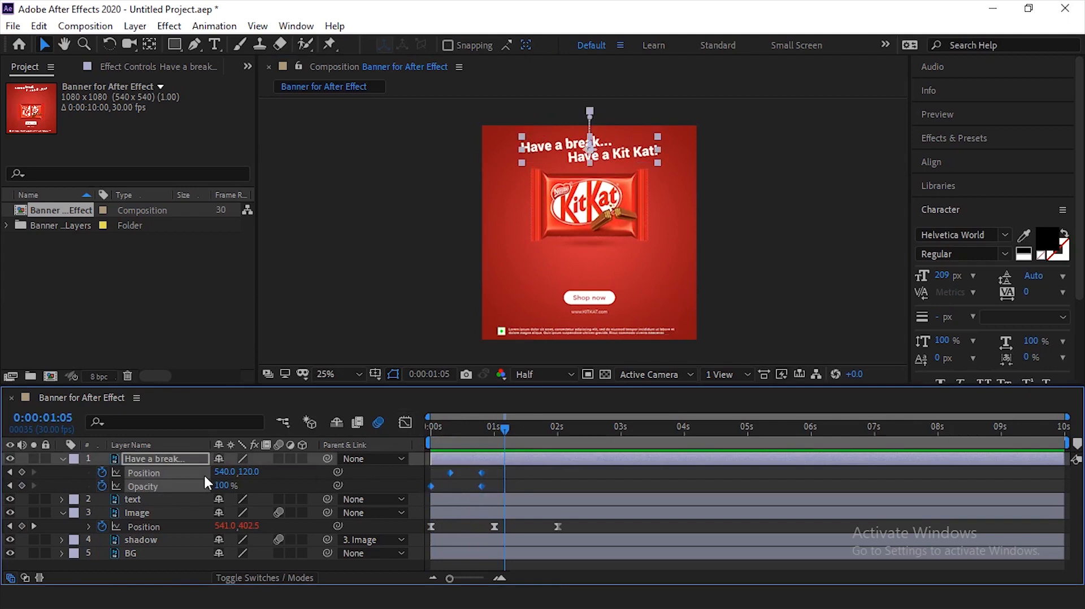
left_click(513, 478)
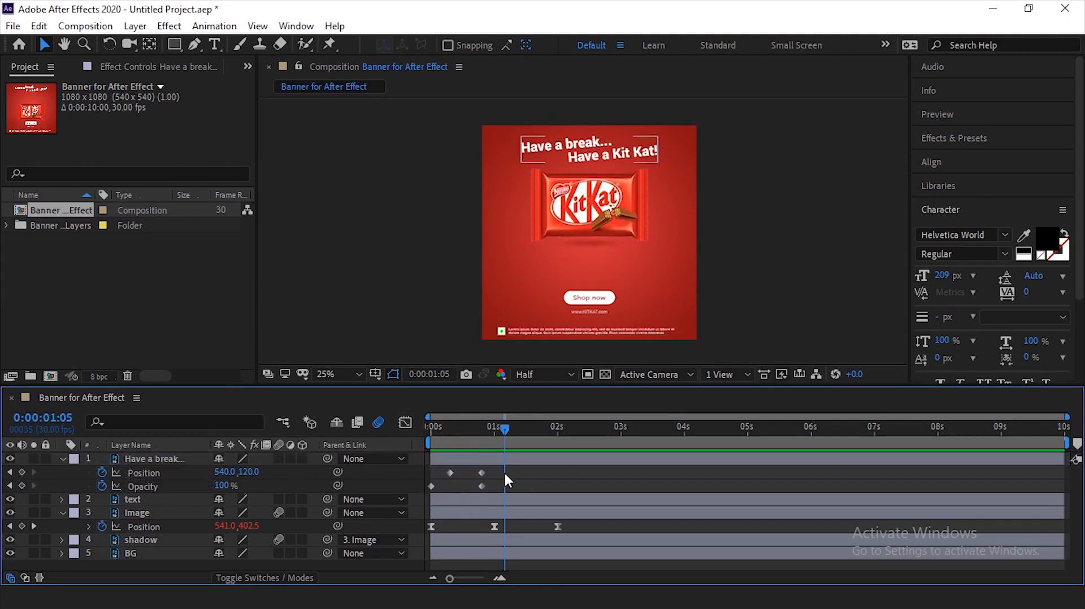
left_click_drag(514, 470, 438, 476)
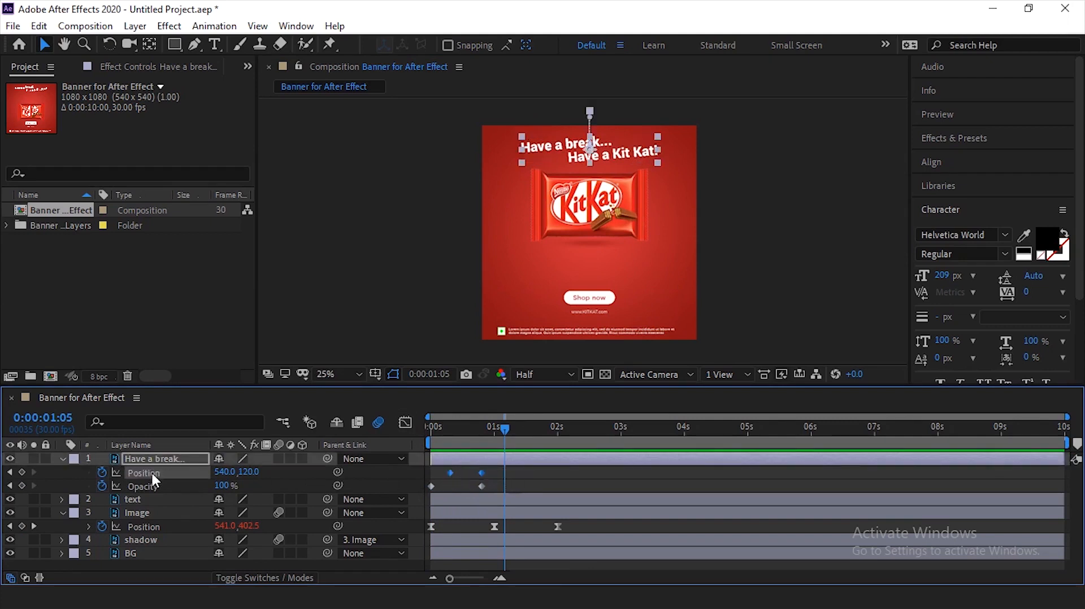
right_click(481, 472)
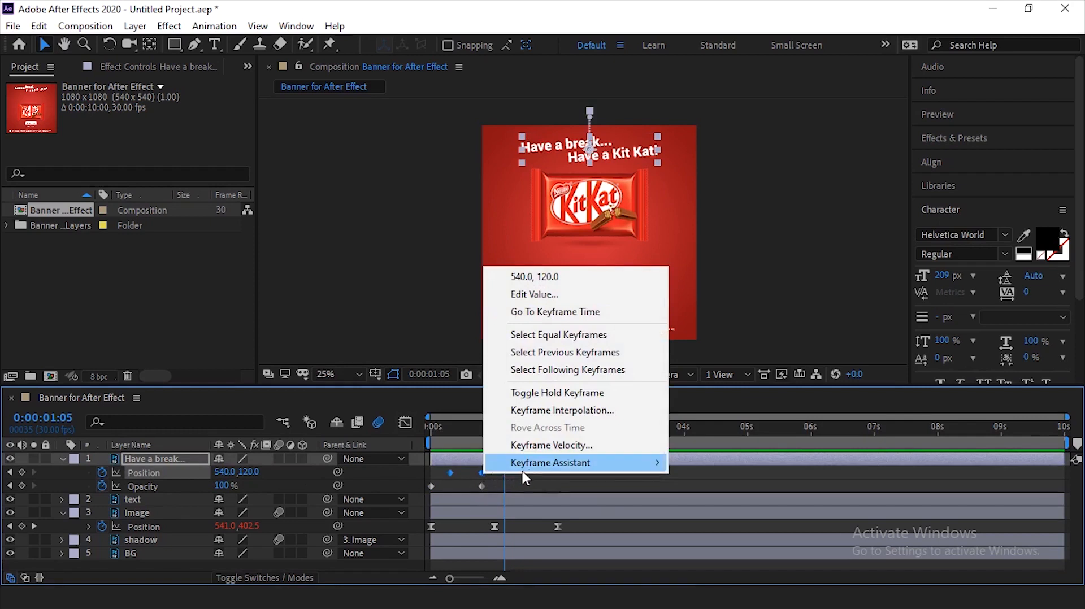
mouse_move(661, 471)
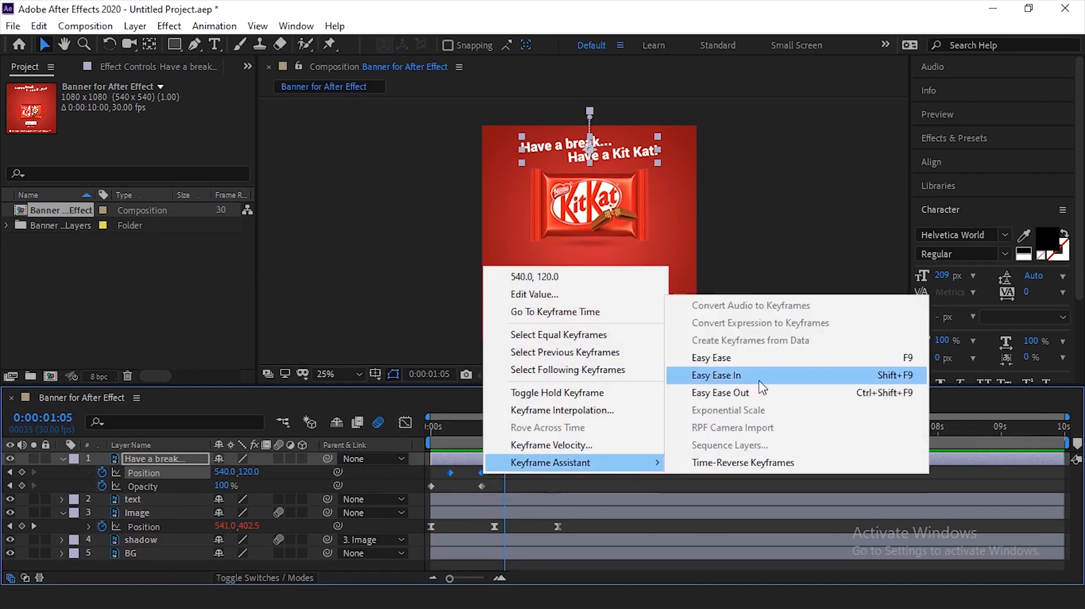
left_click(760, 379)
- Reshape the headline's Position speed curve so it builds to a sharp peak just before the final keyframe, and preview it
left_click(405, 422)
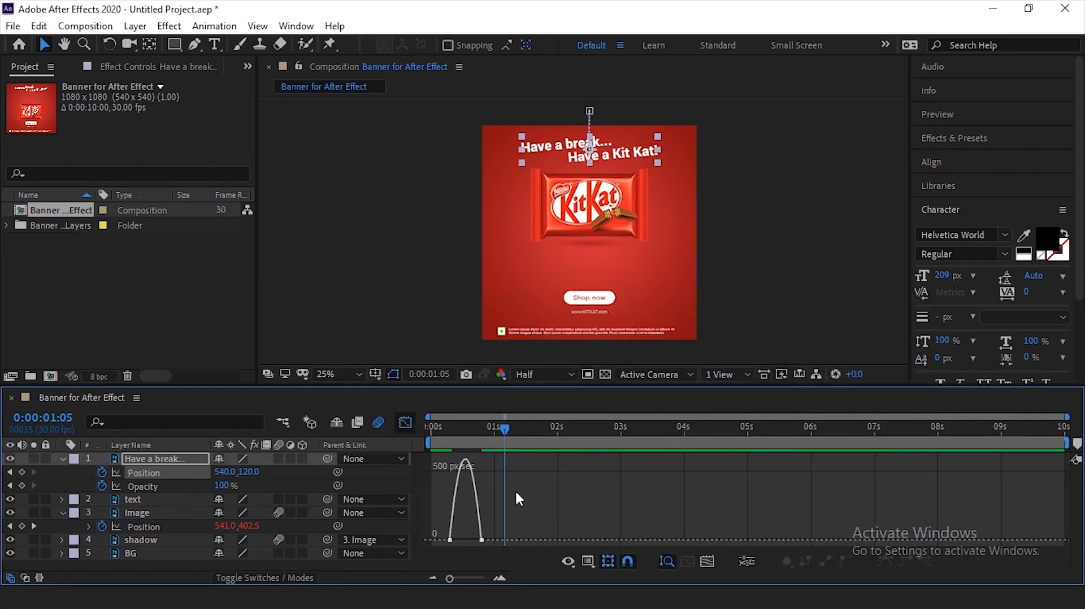
left_click_drag(495, 536, 465, 534)
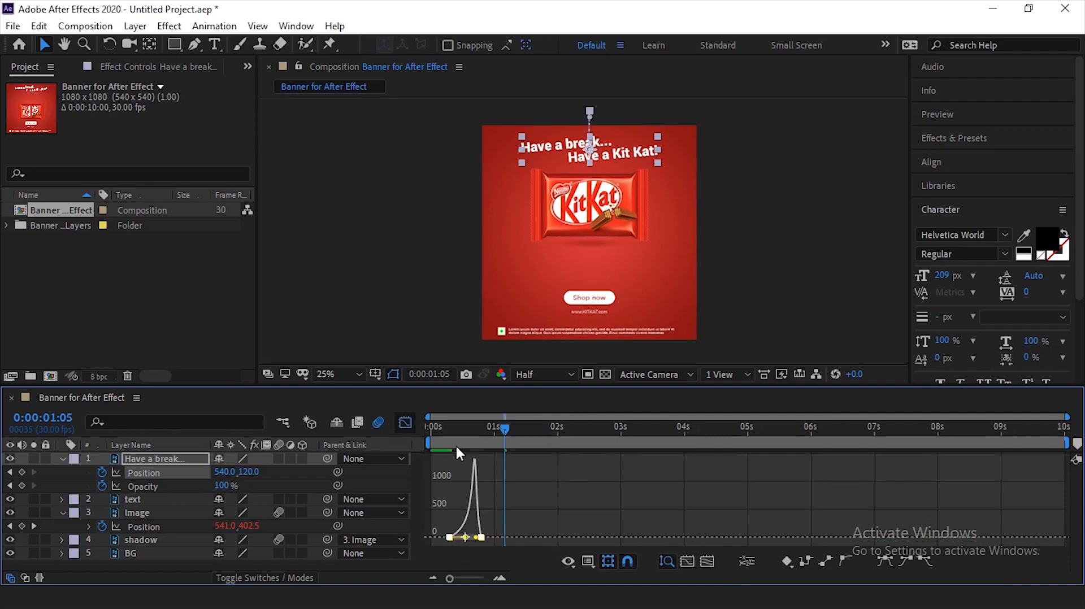
left_click_drag(445, 430, 450, 443)
key("space")
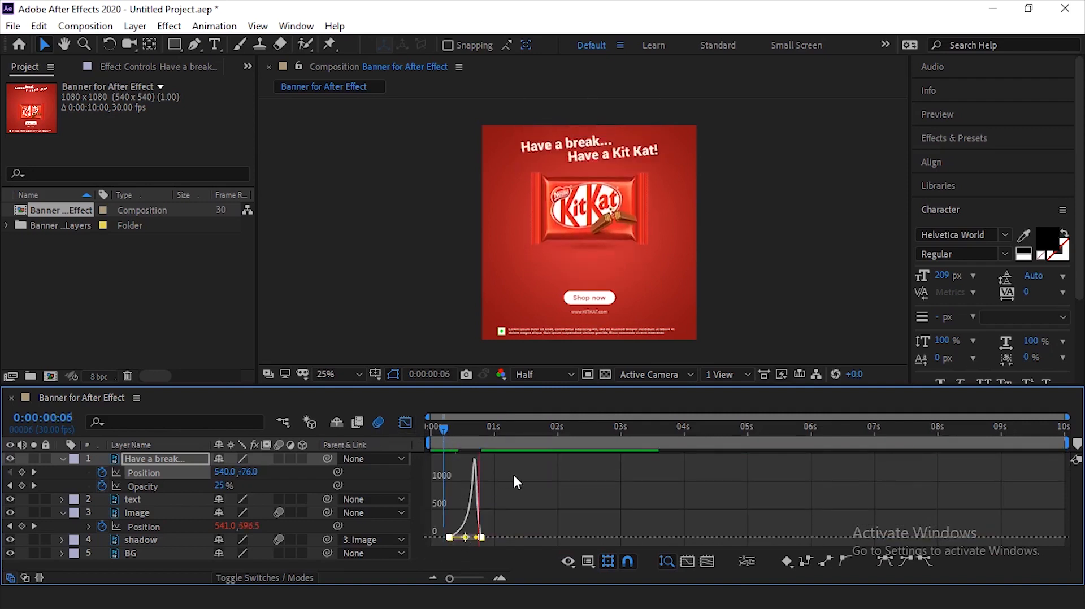
- Undo the sharp-peak edit to the headline's Position speed curve and preview the standard ease with the timeline magnified
key("ctrl+z")
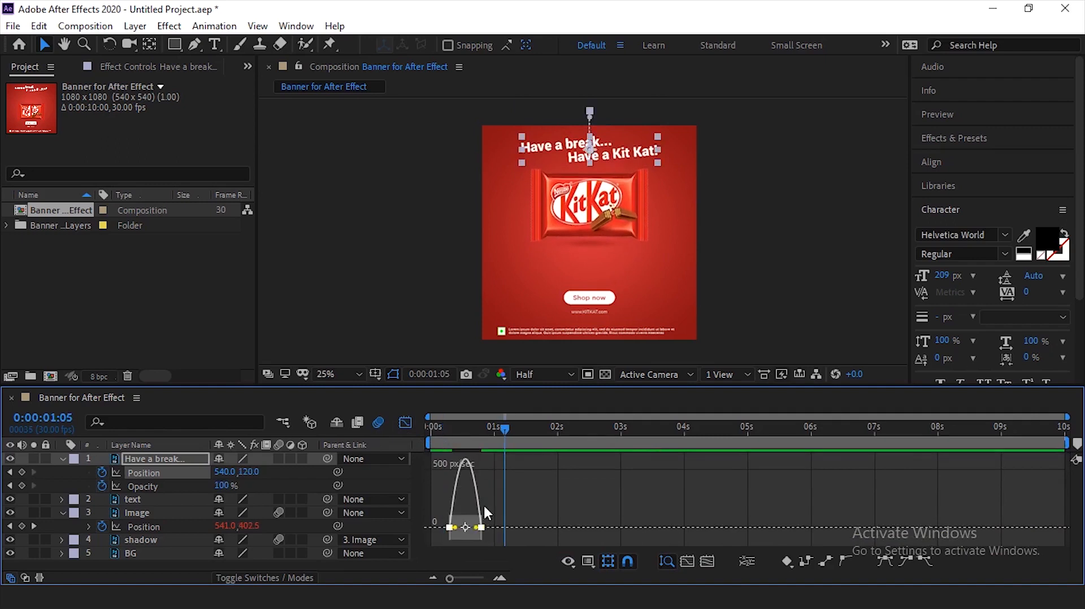
key("=")
key("=")
left_click_drag(571, 577, 544, 570)
left_click_drag(554, 429, 500, 440)
key("space")
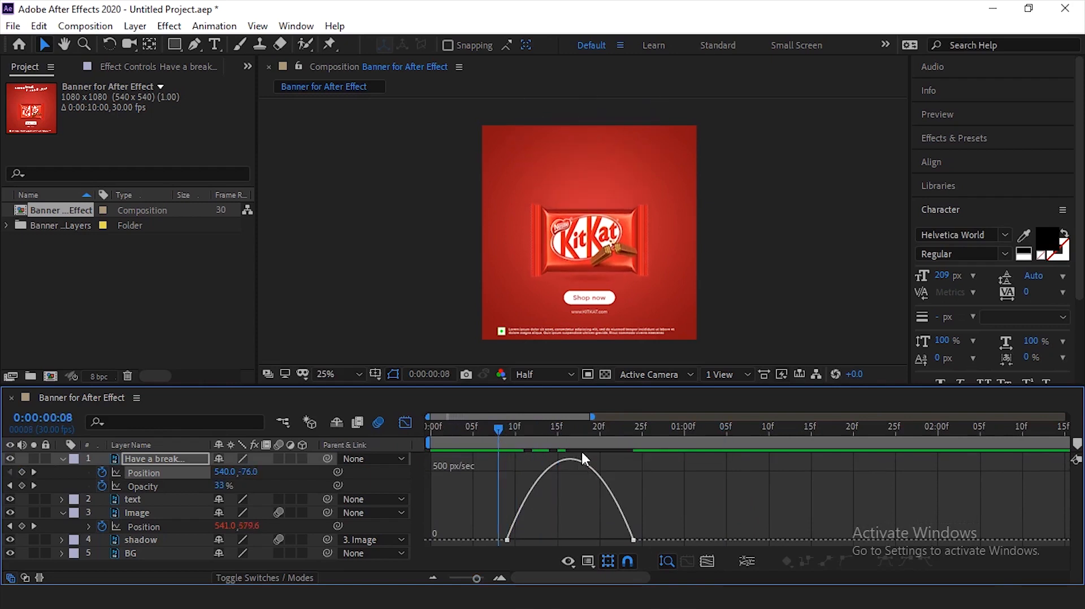
- Reshape the headline's Position speed curve into a gentler rise peaking at about 0:00:00:19, preview it, and close the Graph Editor
left_click_drag(558, 434, 501, 437)
left_click_drag(663, 513, 548, 536)
left_click(497, 435)
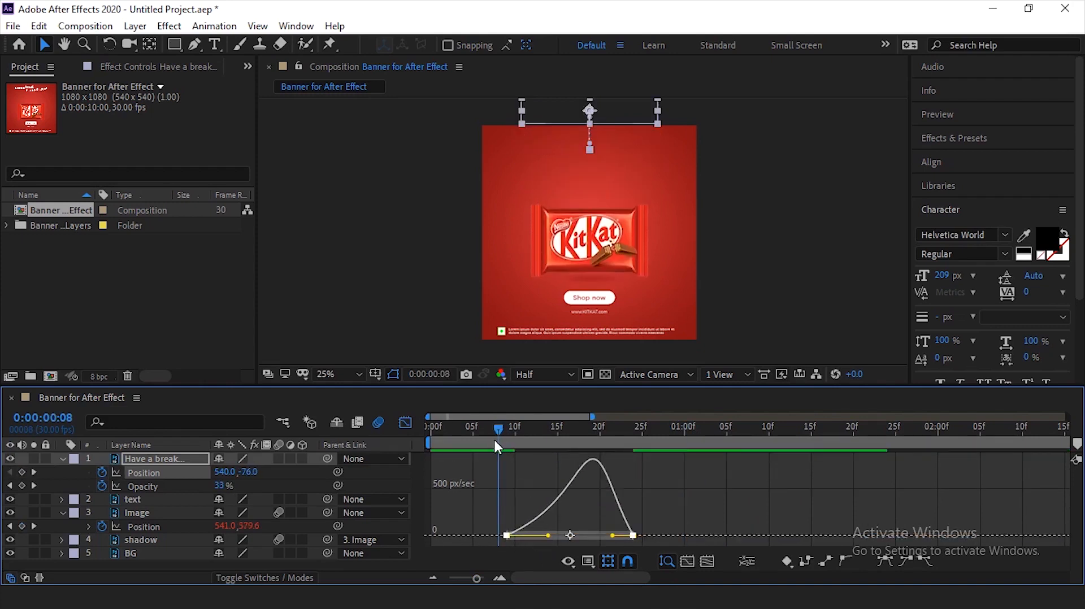
key("space")
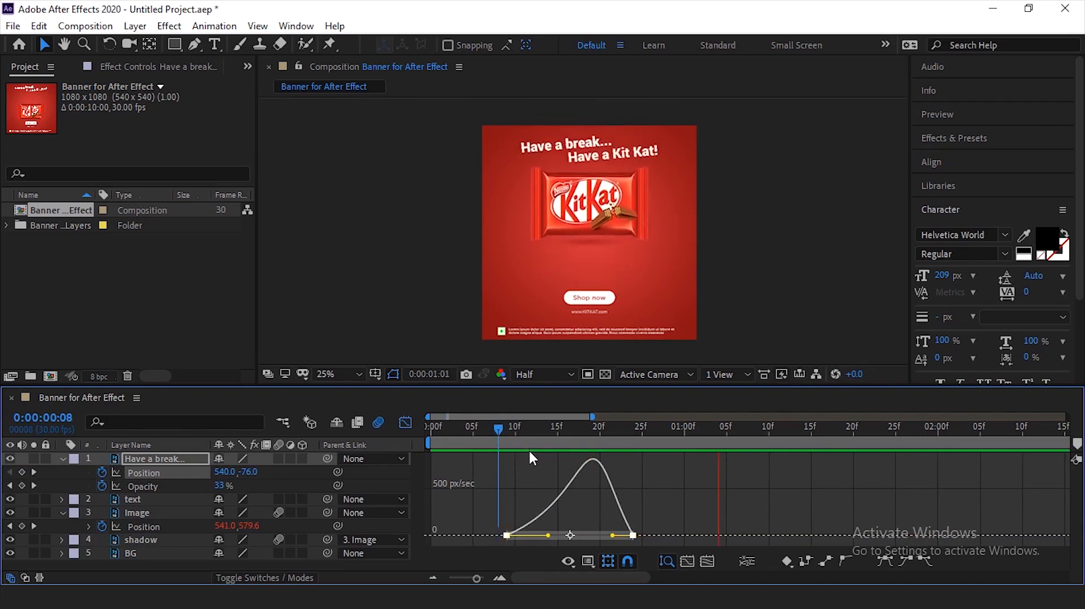
left_click(405, 423)
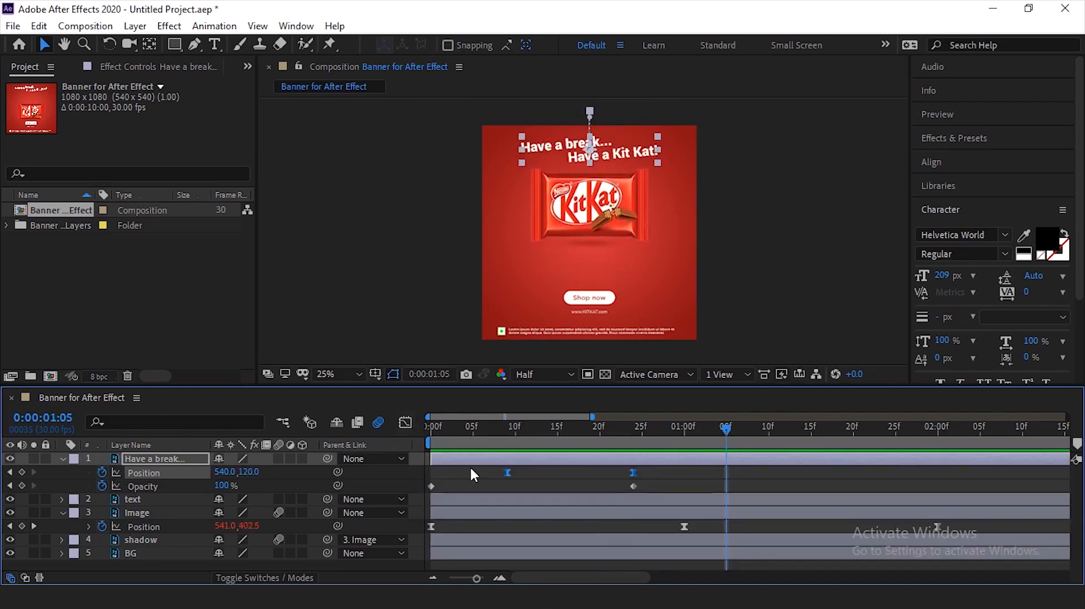
- Enable motion blur on the "Have a break..." headline layer and preview the drop from the start
left_click(771, 214)
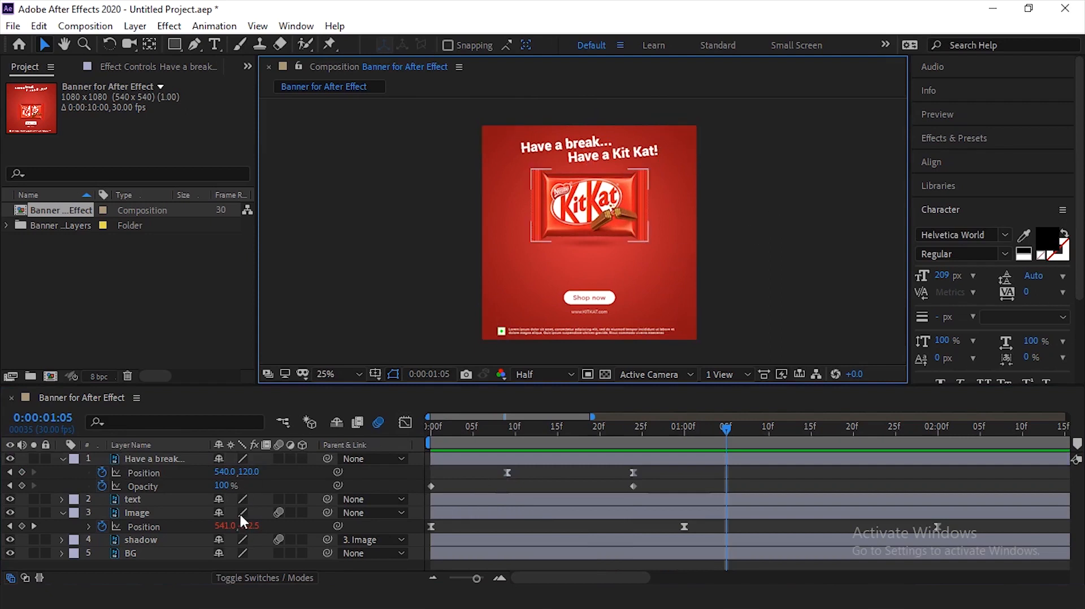
left_click(167, 465)
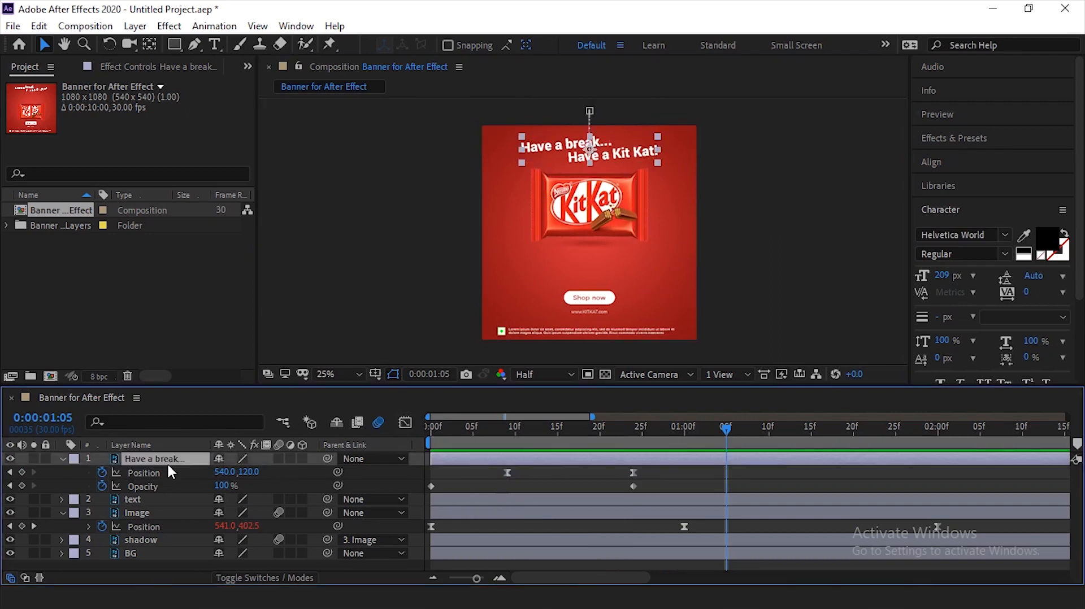
left_click(278, 460)
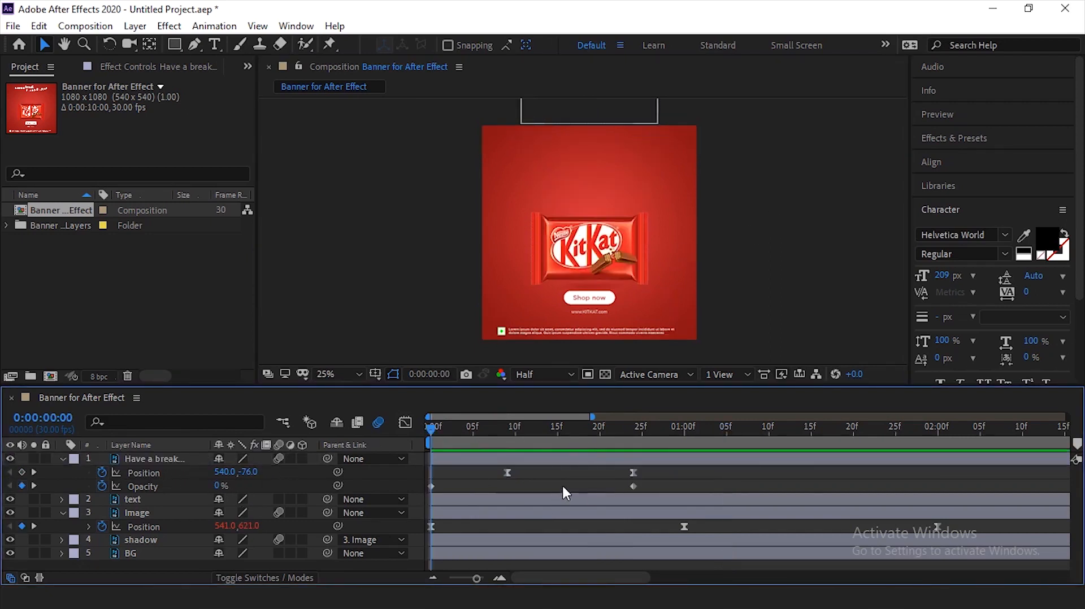
key("space")
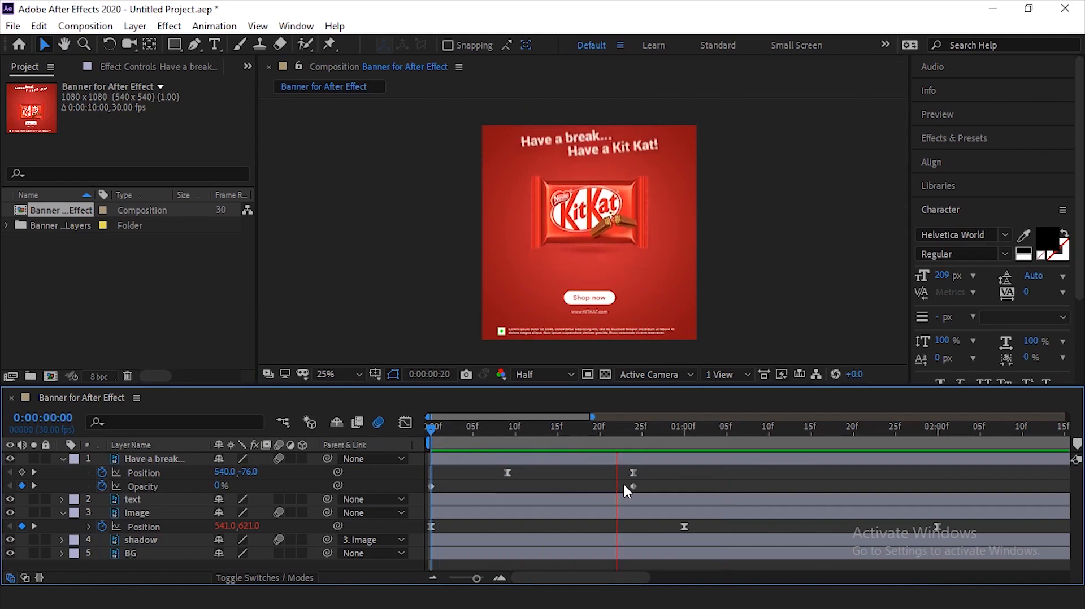
key("space")
- Check which artwork the text layer holds by toggling its visibility, and reveal its Opacity and Position properties
left_click(595, 315)
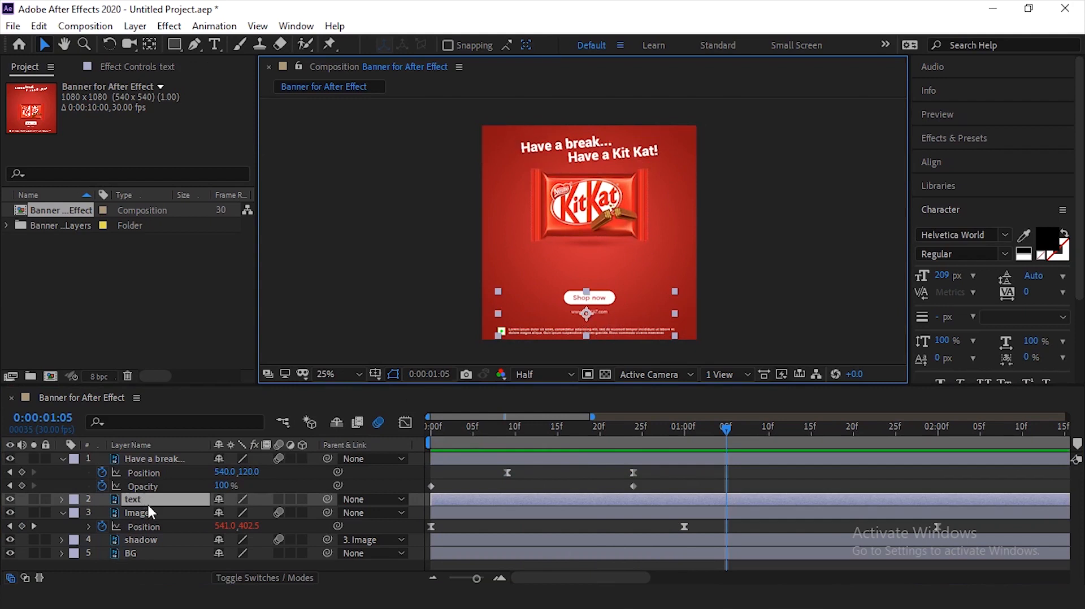
left_click(9, 499)
left_click(10, 499)
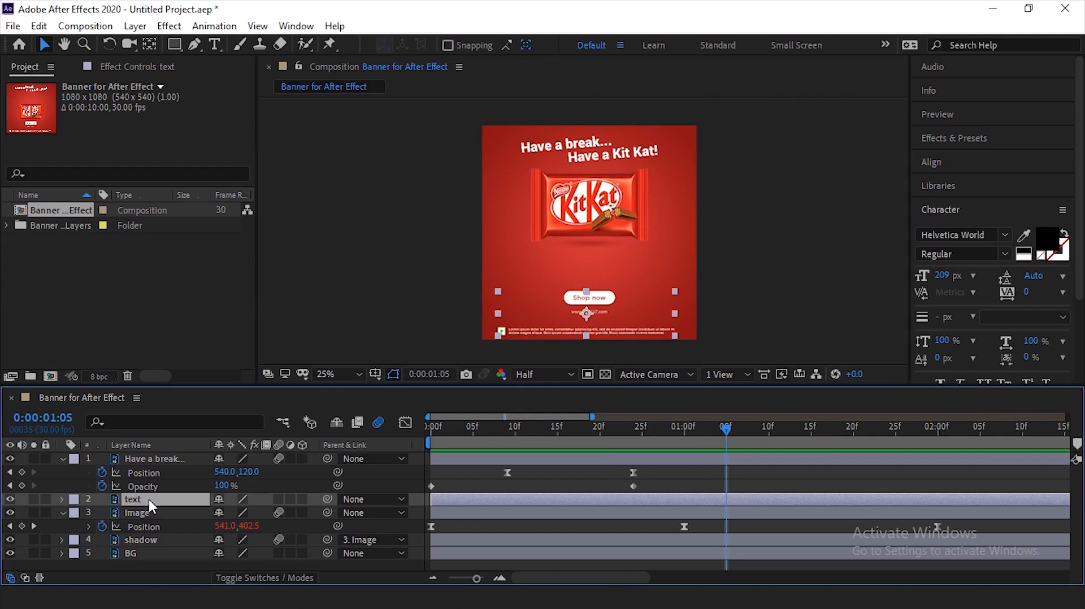
key("t")
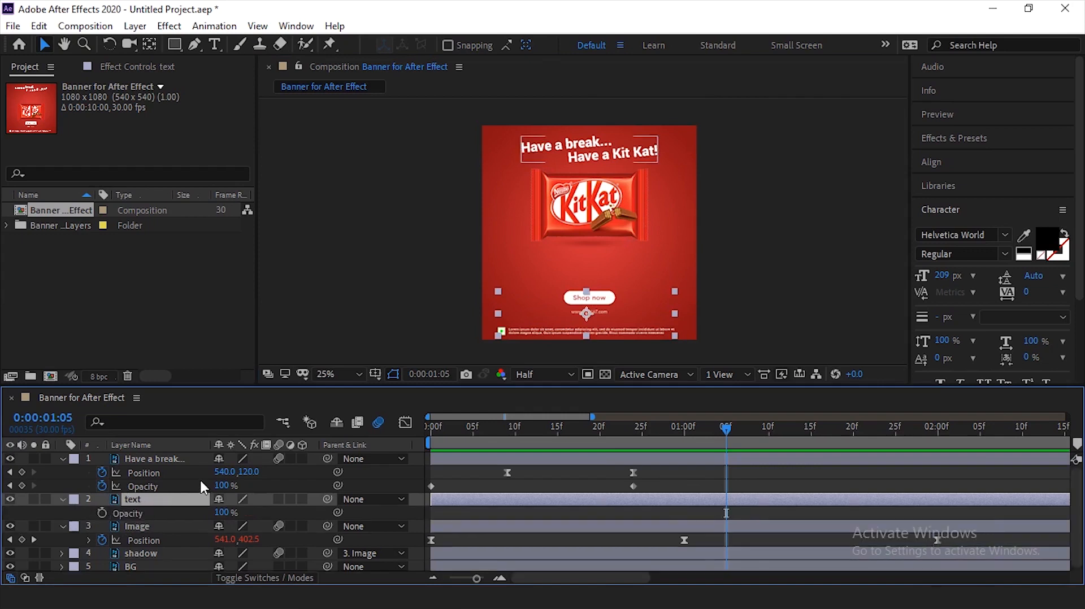
key("shift+p")
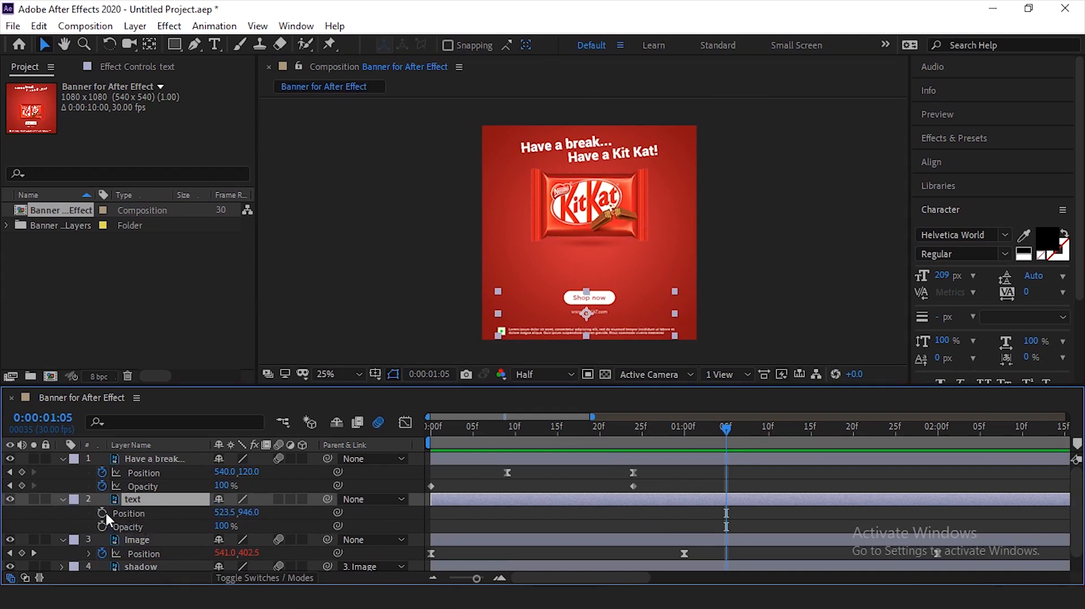
- Keyframe the text layer's Opacity from 0% at 0:00:00:00 to 100% at 0:00:00:17
left_click_drag(476, 432, 425, 439)
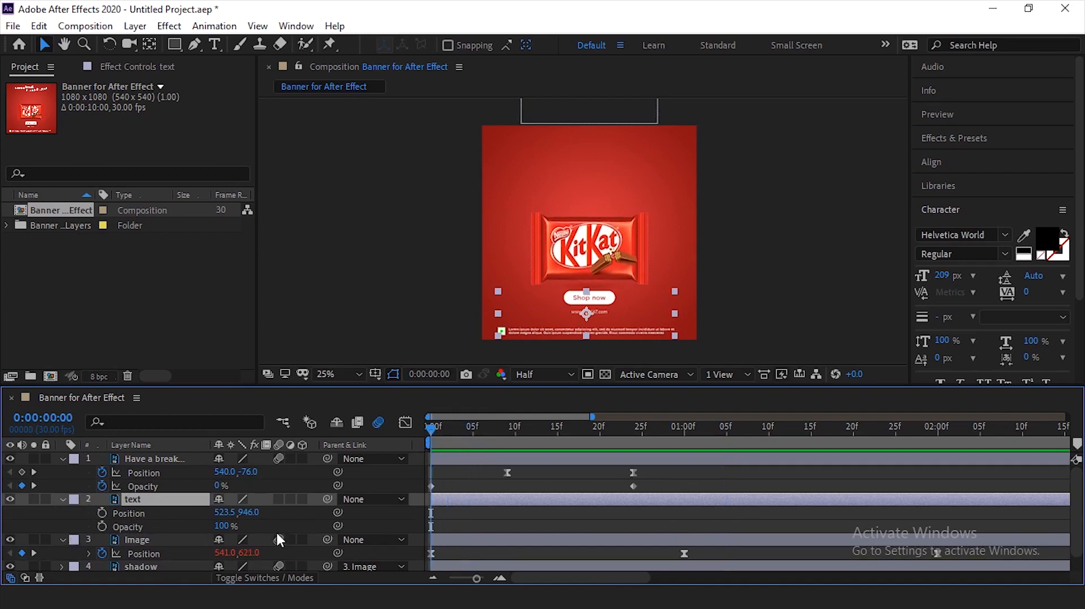
left_click(103, 526)
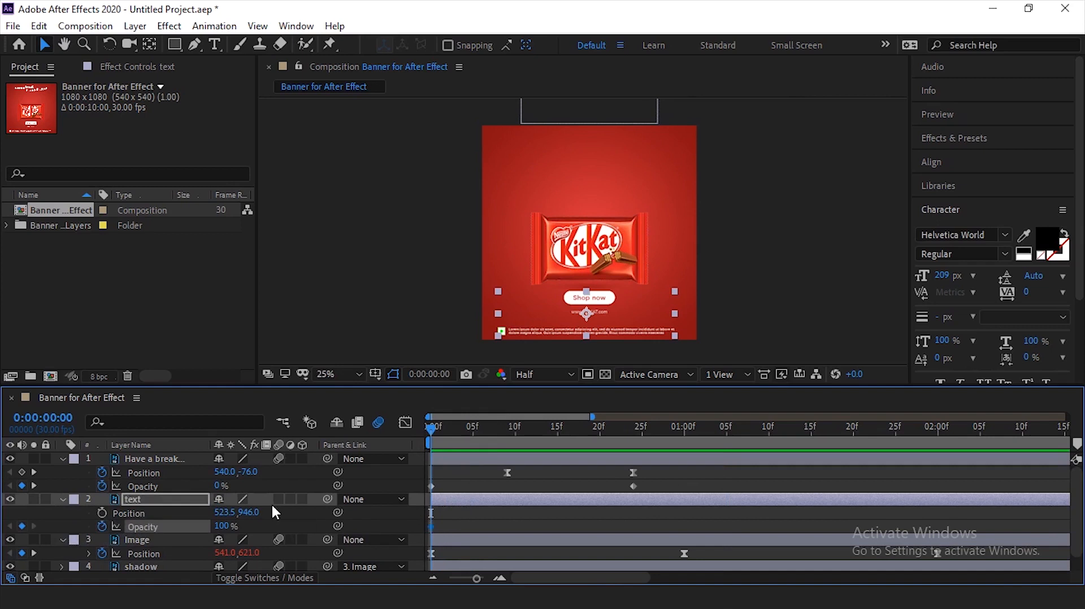
left_click(221, 526)
type("0")
key("Return")
left_click_drag(462, 432, 575, 459)
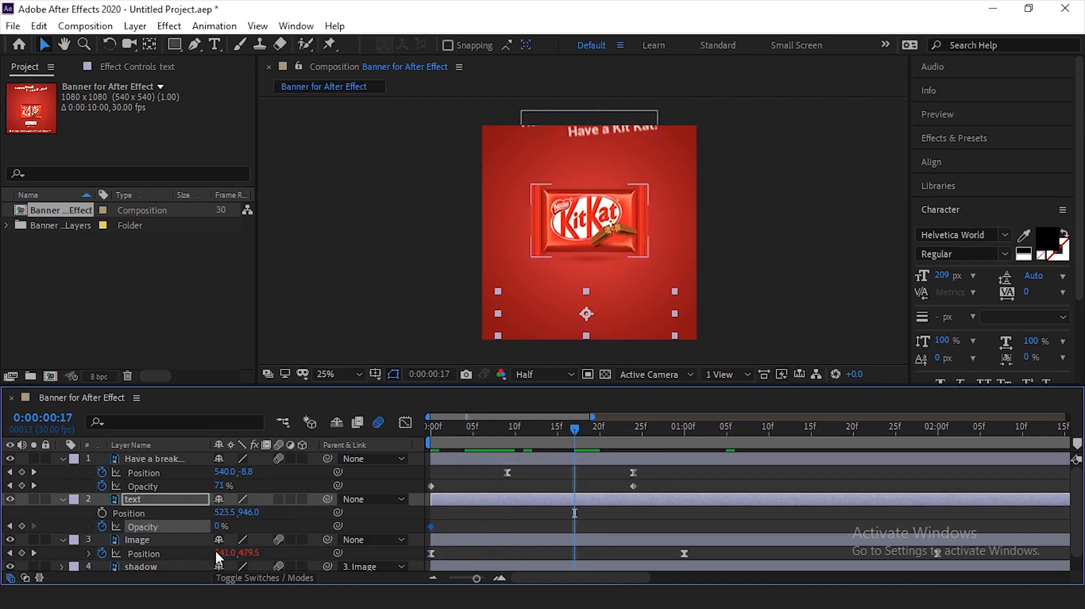
left_click(220, 526)
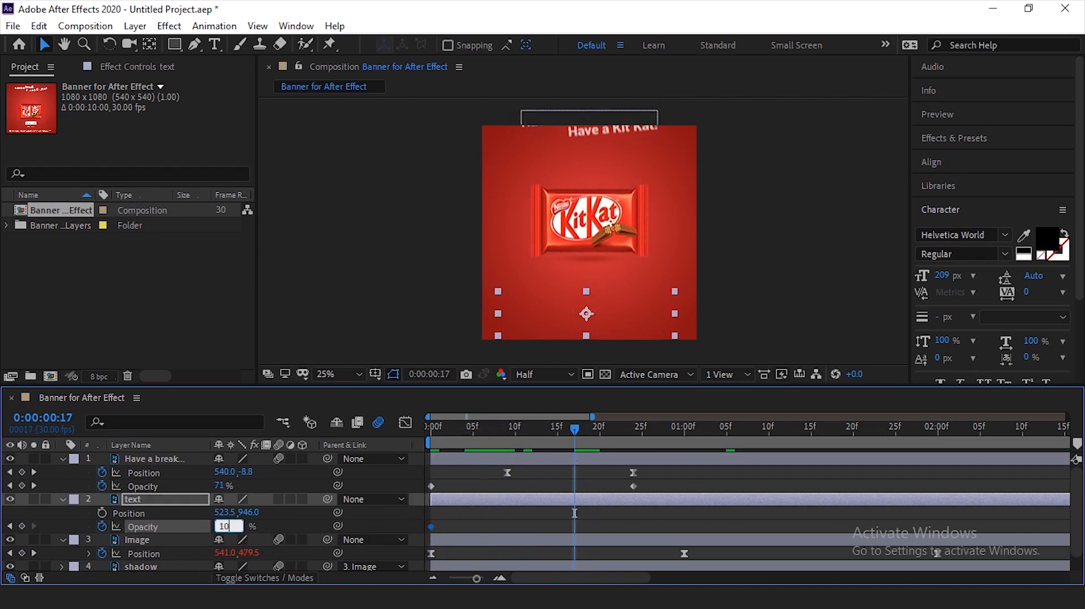
key("Return")
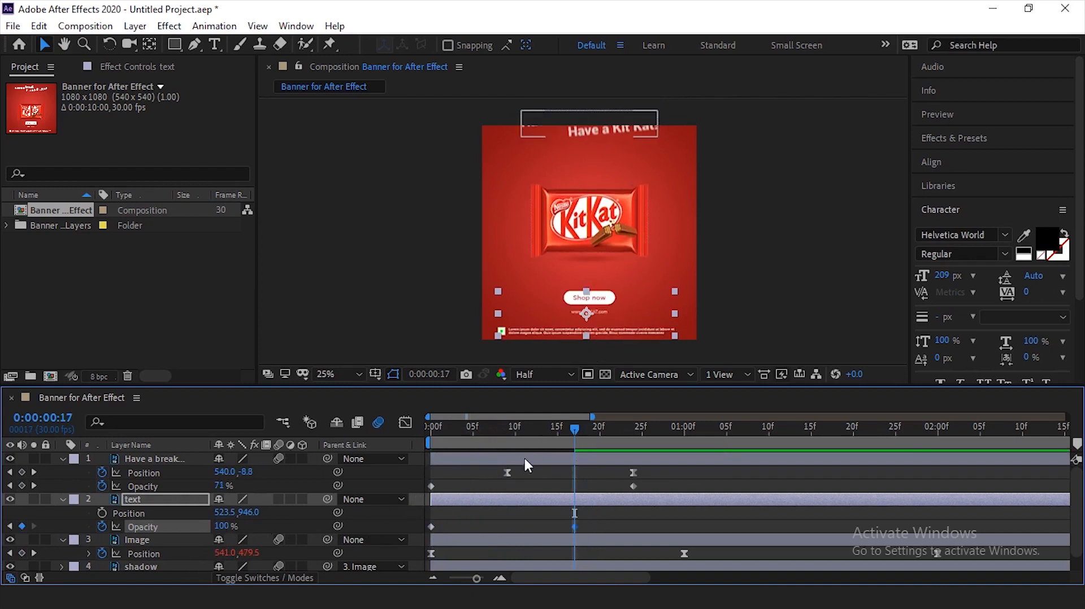
- Preview the text layer's fade-in from the start and examine its Opacity keyframes
left_click_drag(471, 428, 430, 446)
key("space")
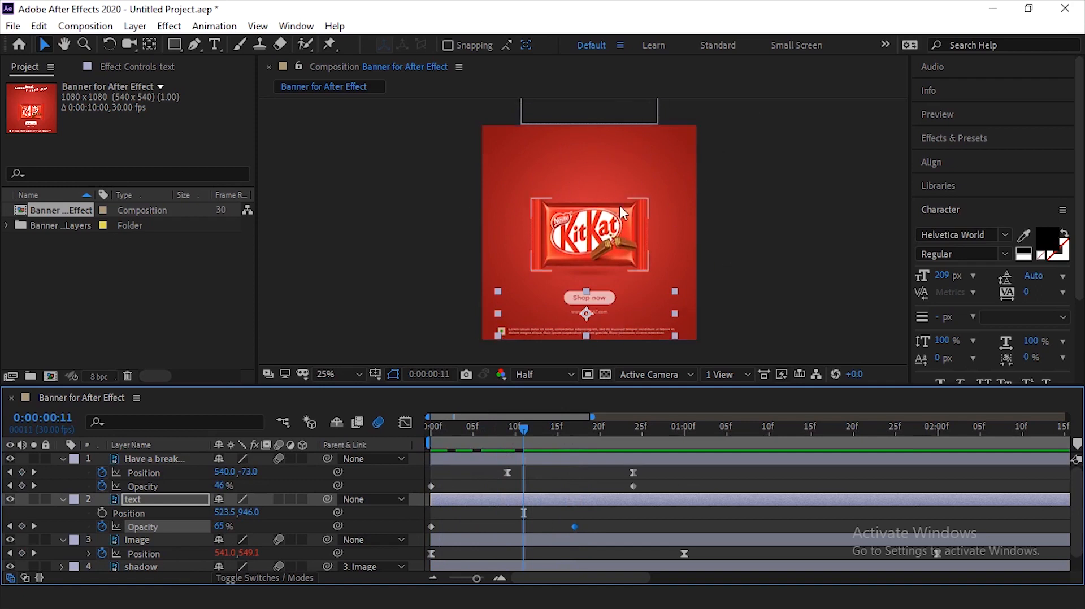
left_click(719, 251)
left_click(631, 330)
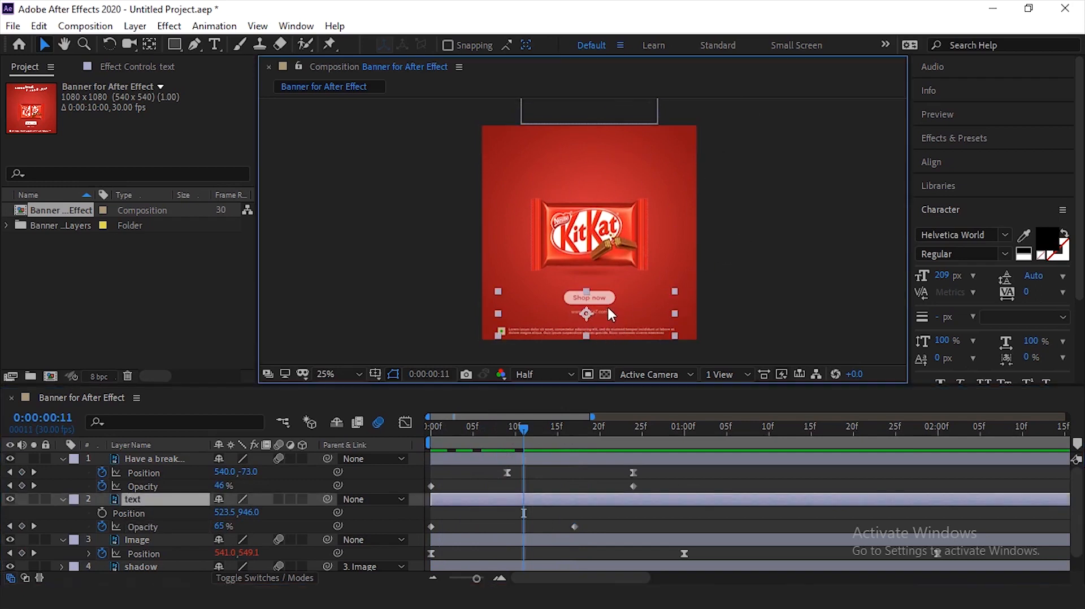
left_click_drag(471, 429, 524, 474)
left_click_drag(589, 518, 428, 532)
left_click(162, 499)
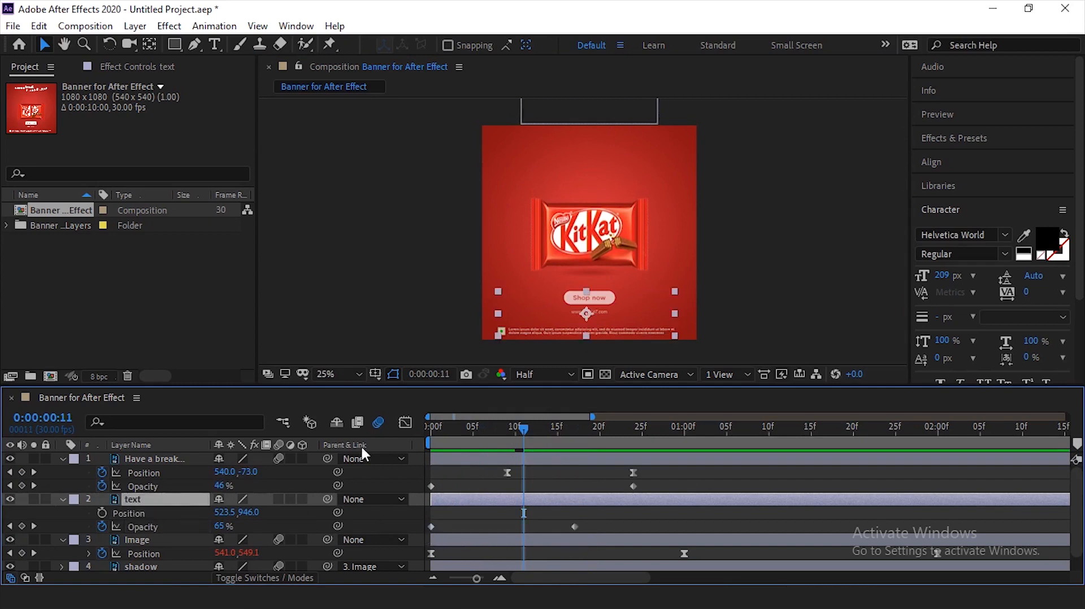
left_click_drag(587, 517, 422, 527)
left_click(613, 505)
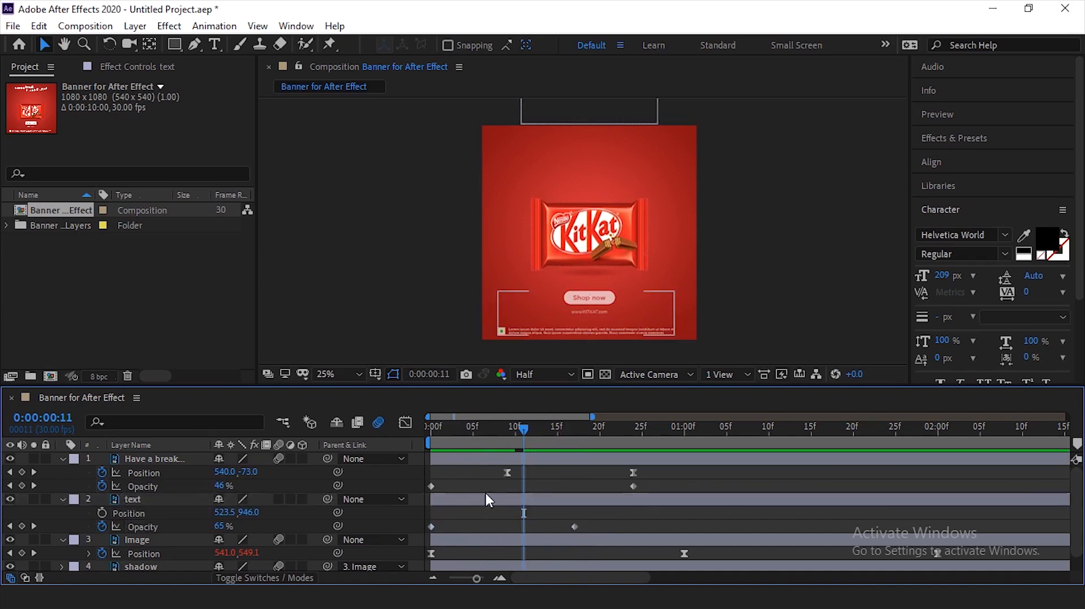
- Keyframe the text layer's Position to rise from 523.5, 1210.0 at 0:00:00:03 to 523.5, 946.0 at about 0:00:00:21, and preview it
left_click(433, 433)
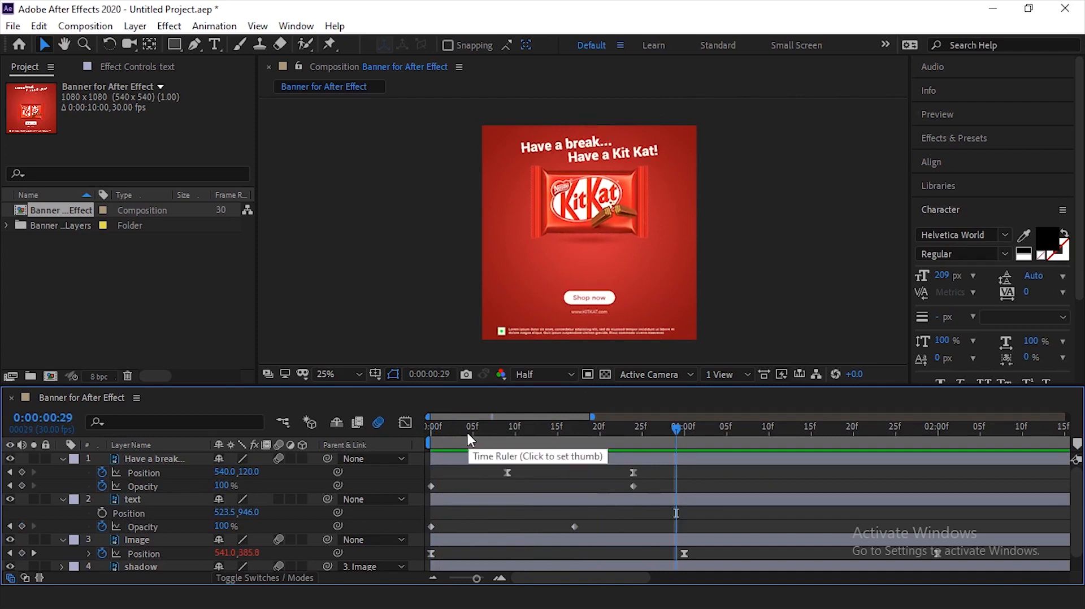
left_click(454, 437)
left_click(166, 526)
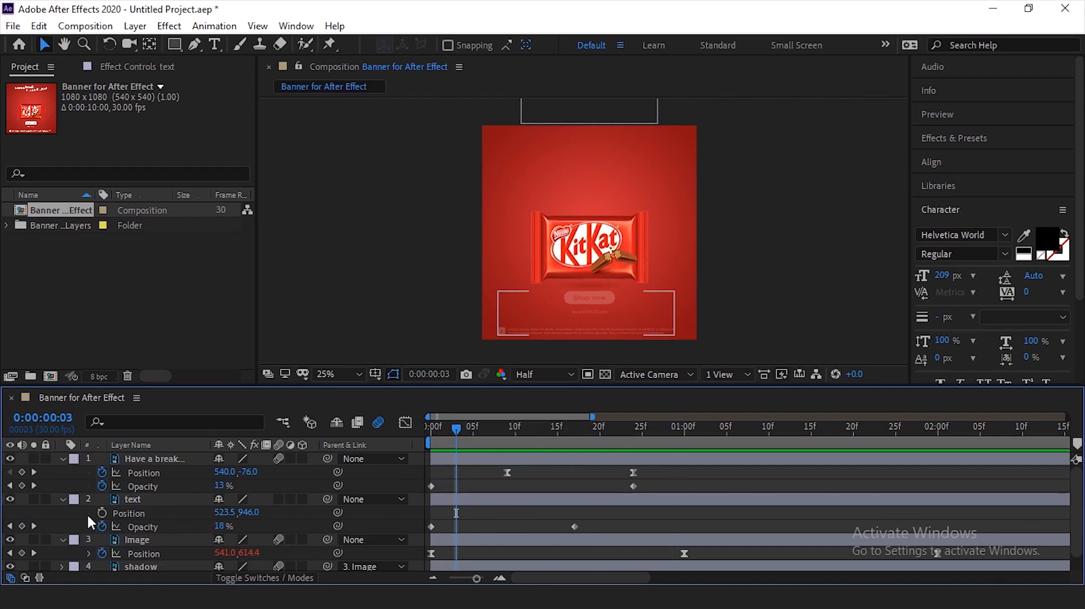
left_click(105, 513)
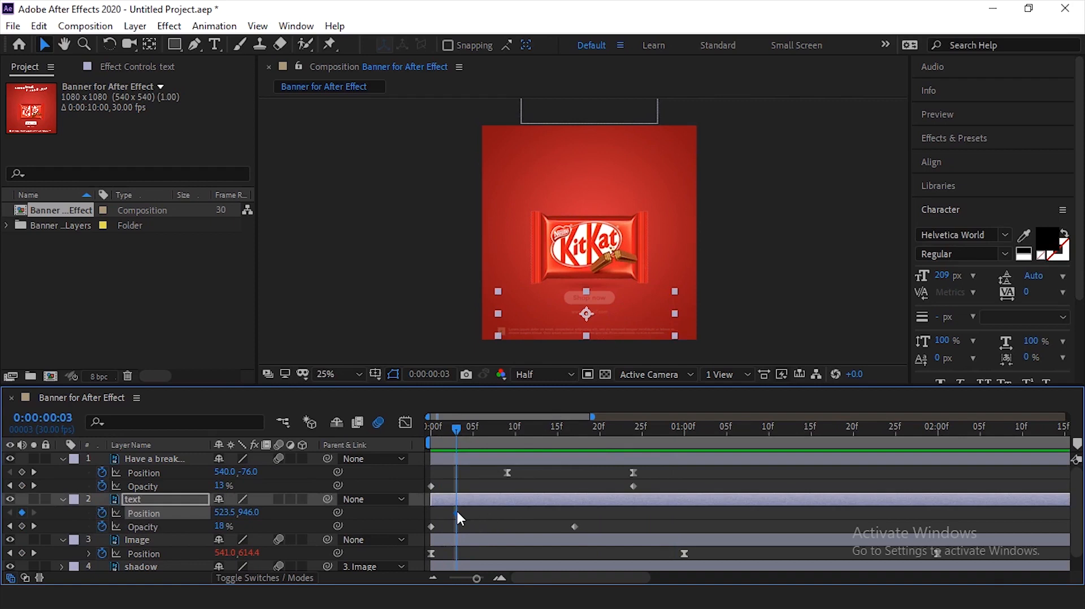
left_click_drag(459, 511, 606, 517)
left_click_drag(649, 308, 657, 355)
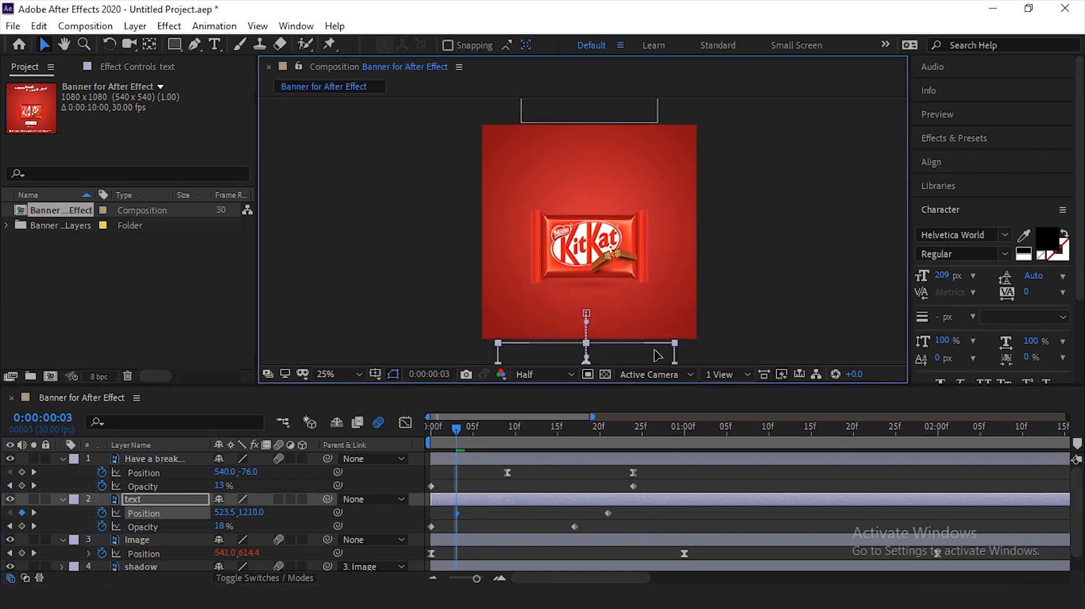
left_click(707, 285)
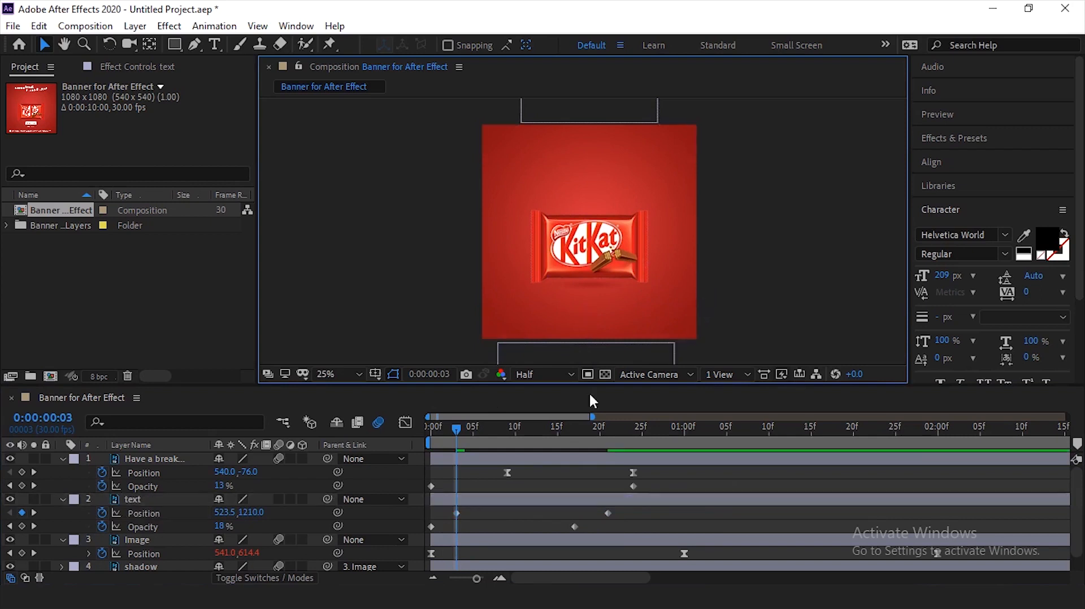
key("space")
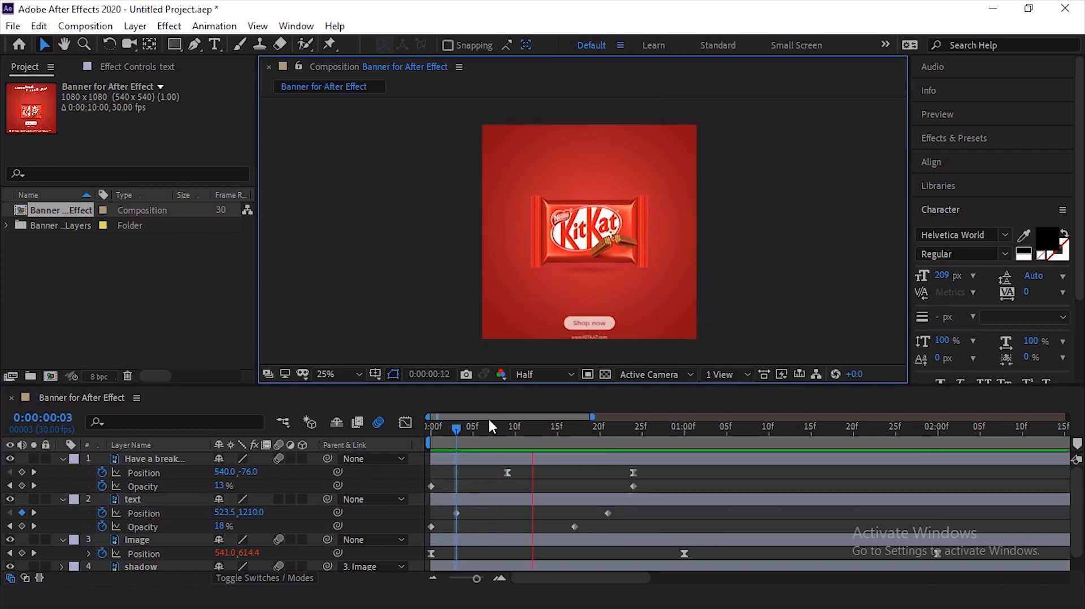
left_click_drag(443, 431, 420, 442)
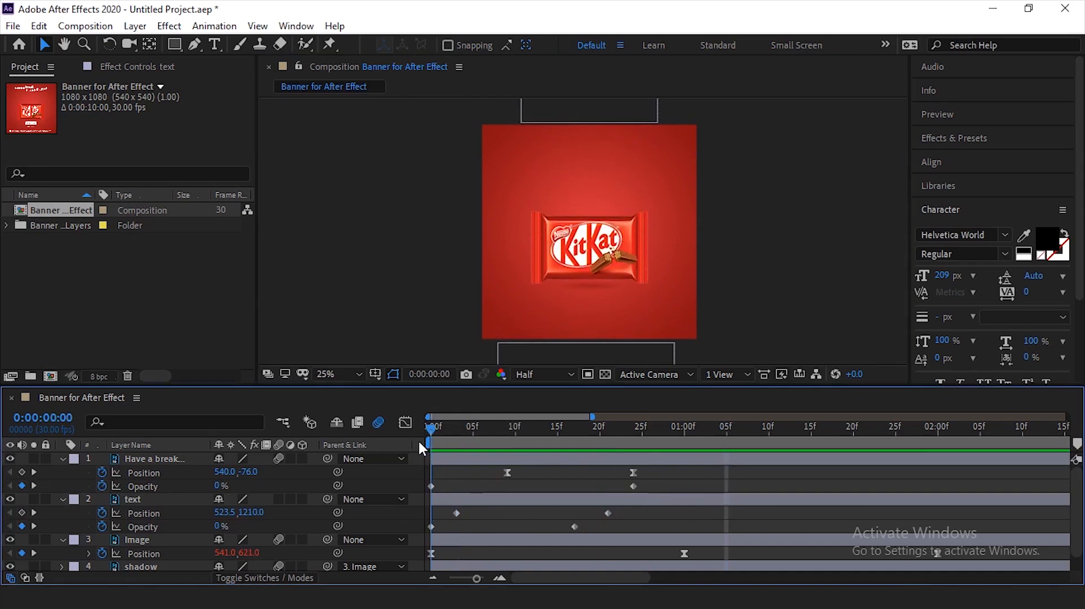
key("space")
- Move the text layer's first Position keyframe to about 0:00:00:06 and its final Opacity keyframe to about 0:00:00:14, and preview the result
key("space")
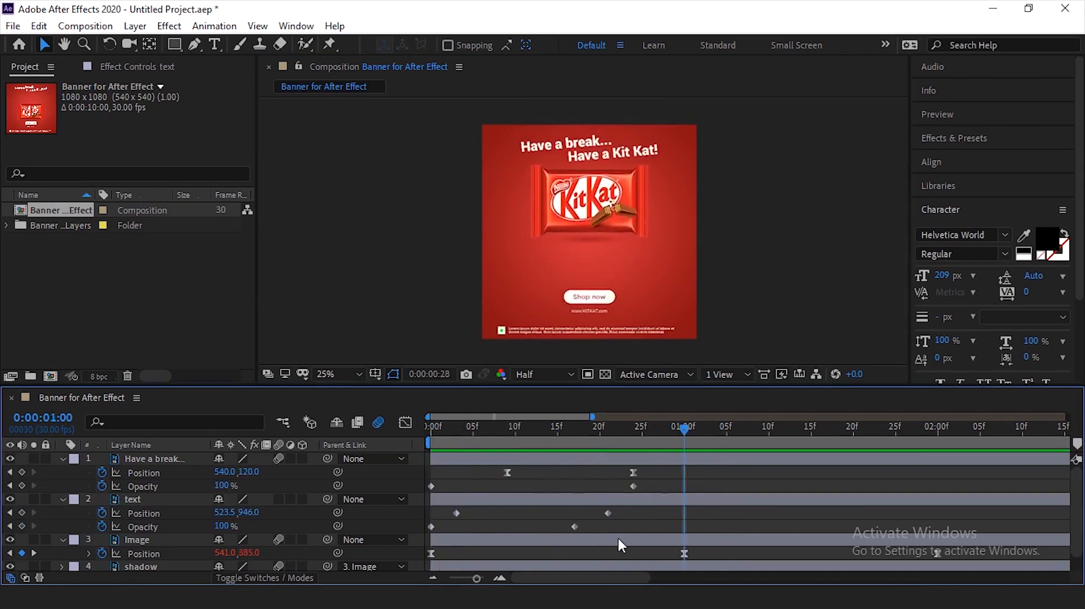
left_click_drag(456, 514, 480, 522)
left_click_drag(574, 526, 550, 526)
key("space")
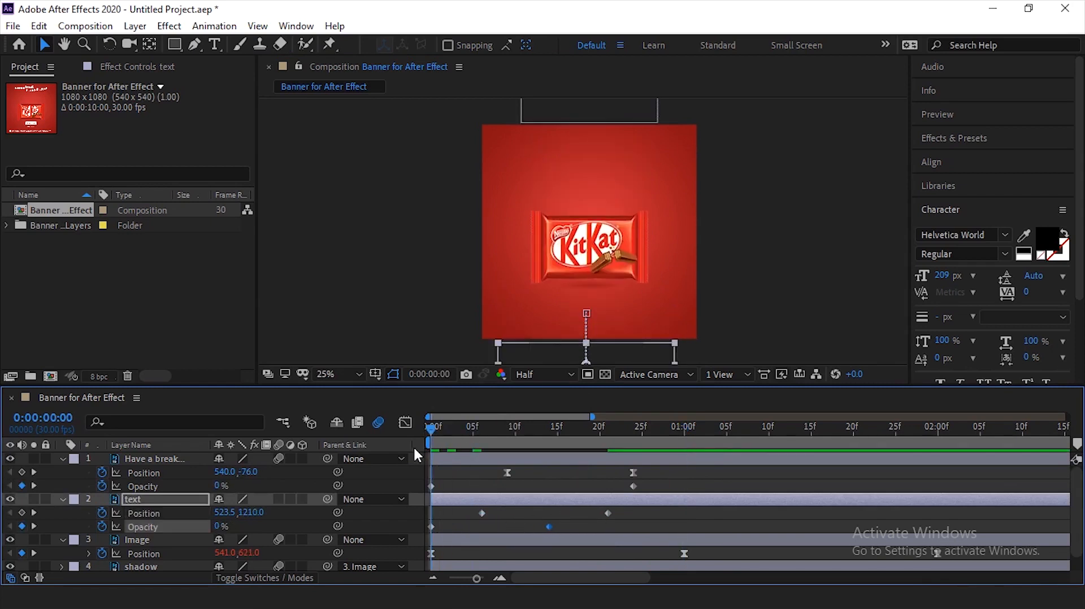
key("space")
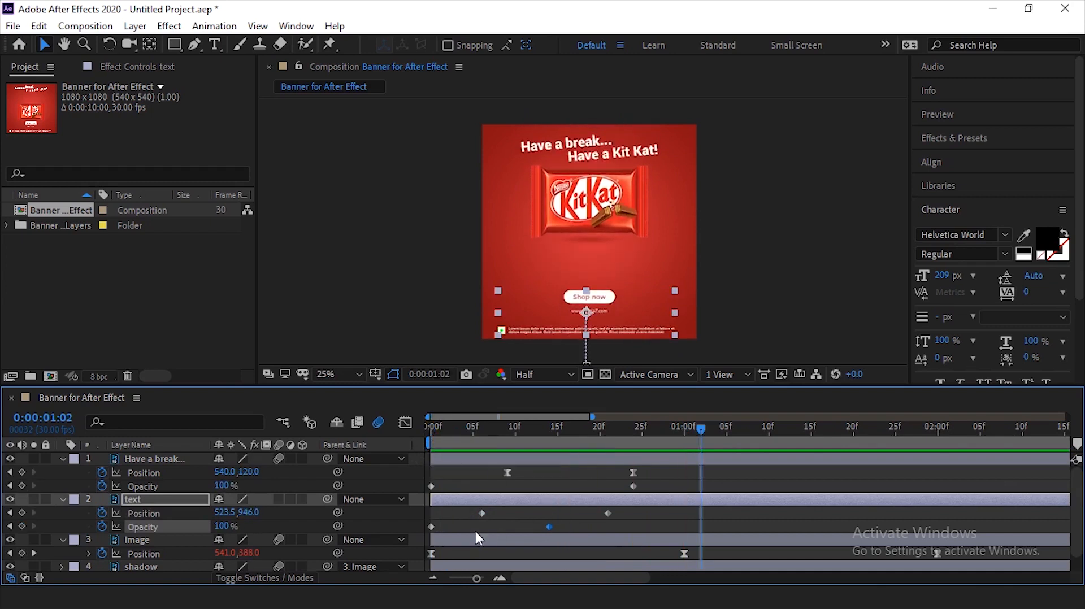
- Shift all four Position and Opacity keyframes of the text layer together so that Opacity starts at about 0:00:00:08 and Position at about 0:00:00:14
left_click_drag(627, 509, 415, 531)
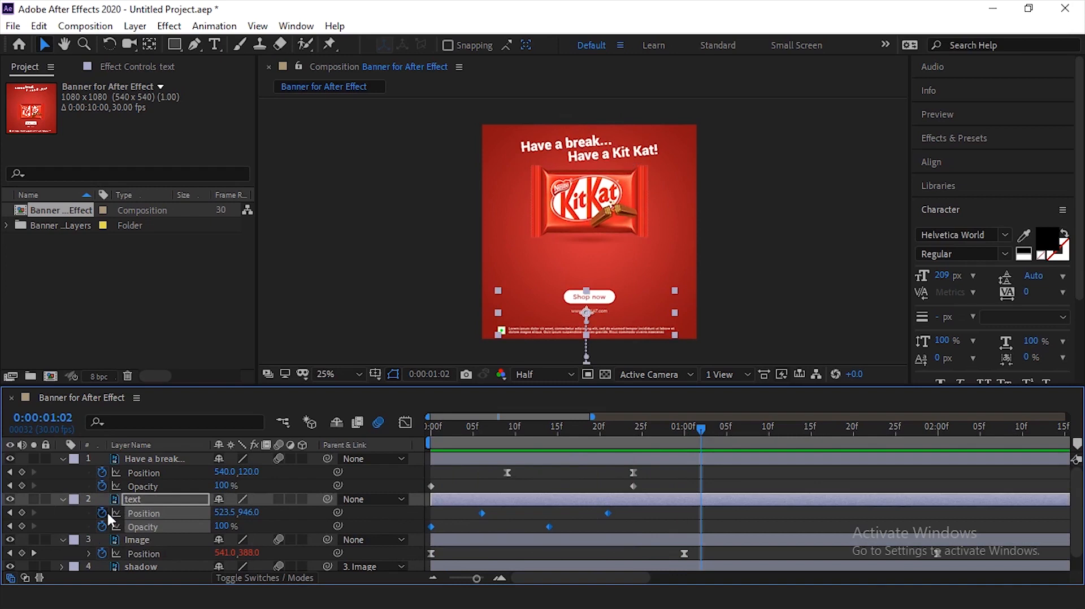
left_click(10, 499)
left_click(10, 499)
left_click_drag(481, 512, 559, 507)
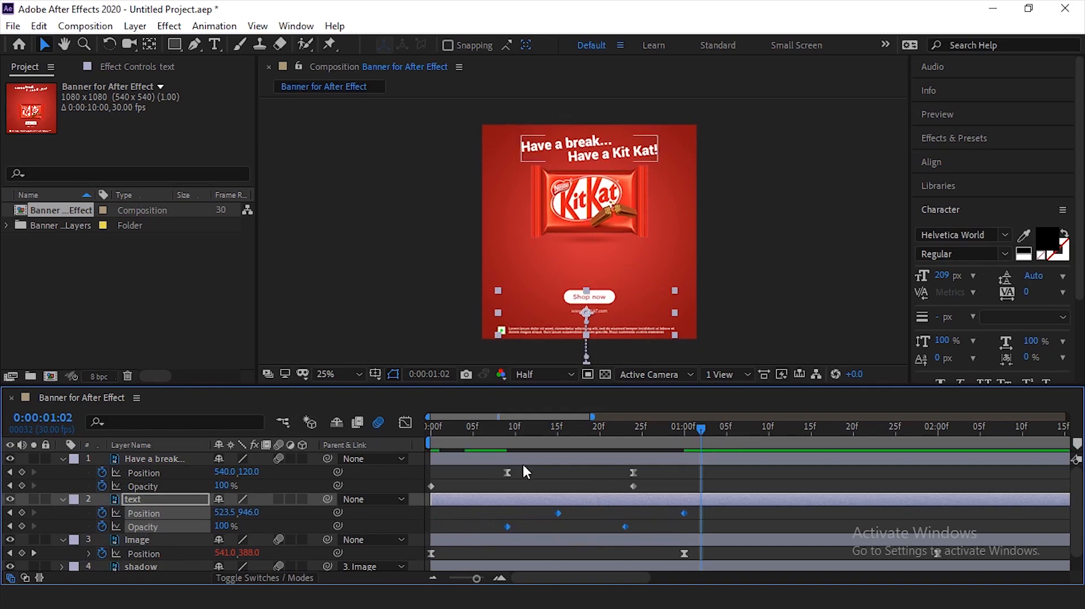
left_click_drag(494, 438, 549, 513)
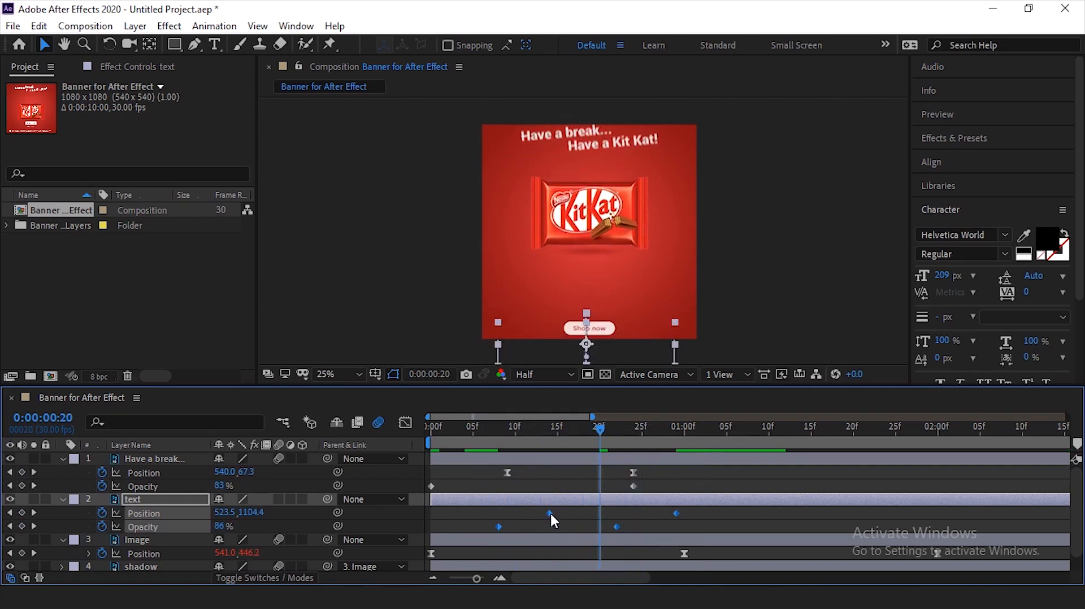
- Move the text layer's final Position keyframe earlier to about 0:00:00:25
left_click(667, 523)
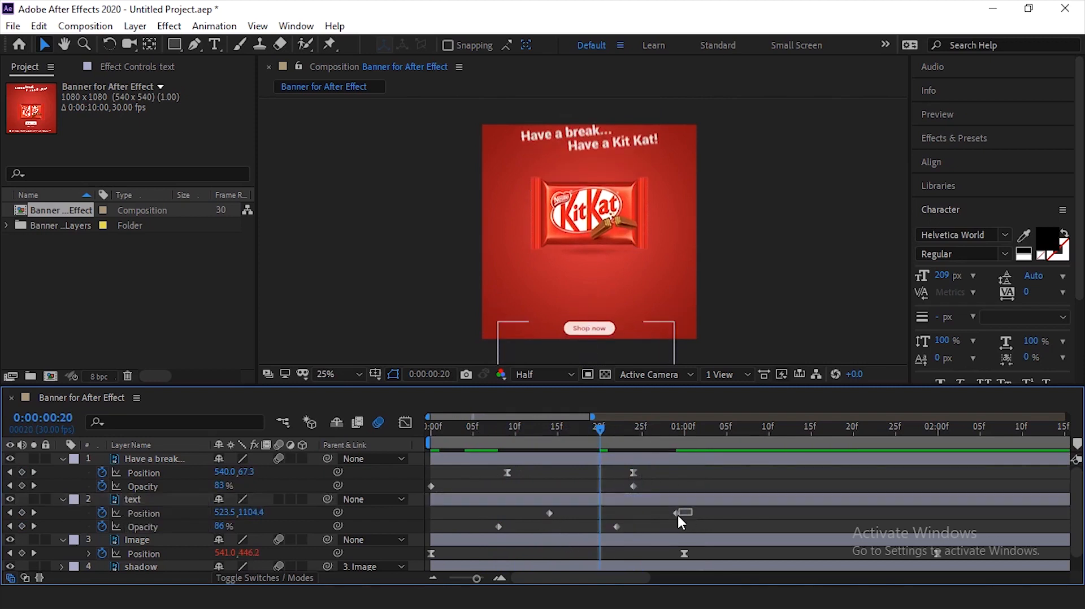
left_click(677, 513)
left_click_drag(676, 513, 651, 513)
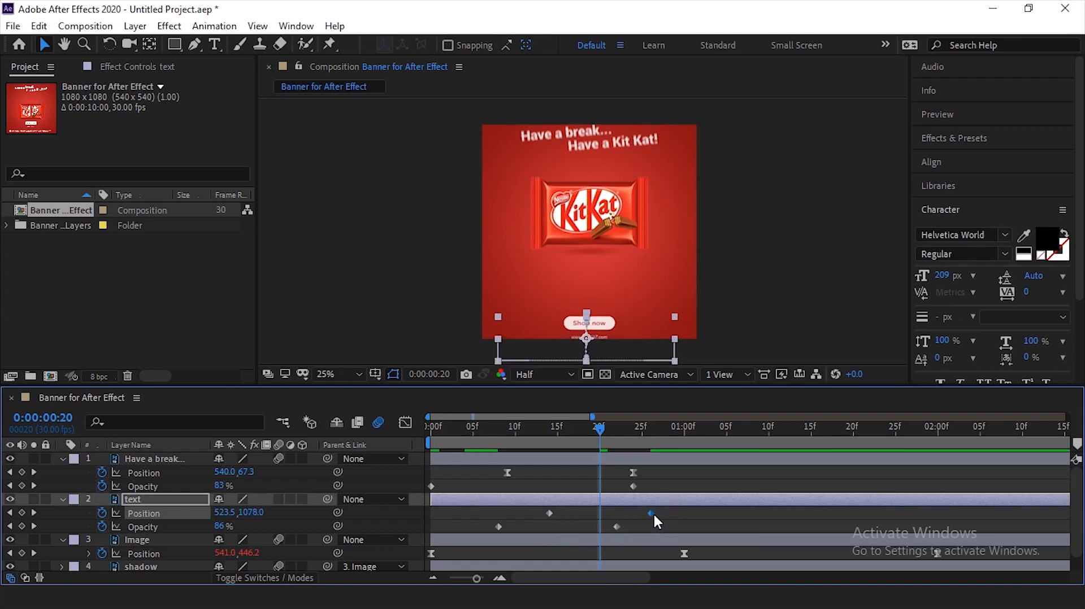
left_click_drag(652, 513, 642, 513)
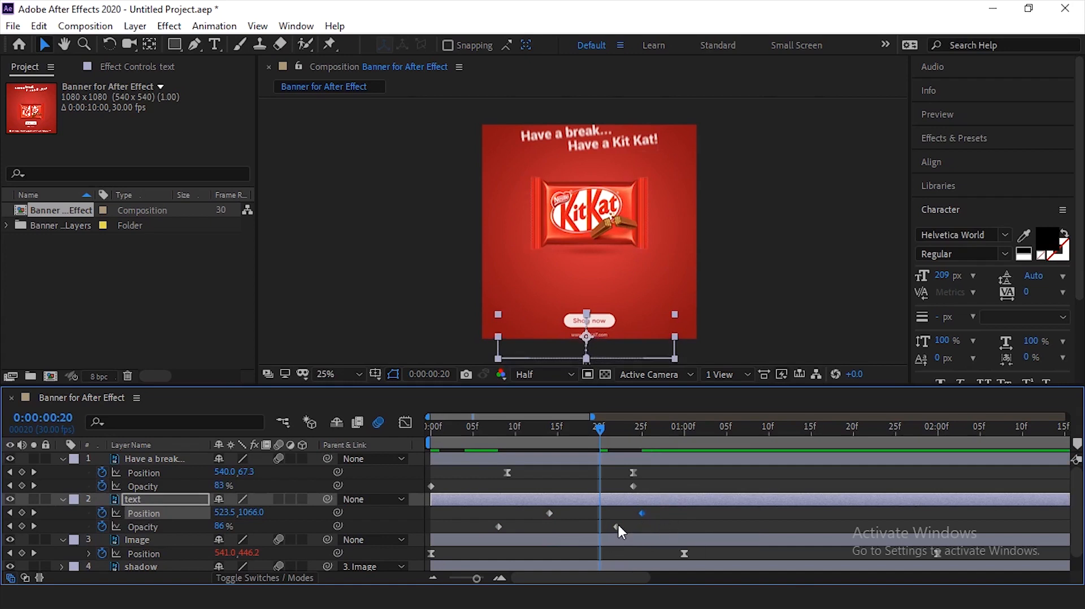
- Move the text layer's first Opacity keyframe to about 0:00:00:11 and its last to about 0:00:00:25, aligned with the final Position keyframe
left_click_drag(617, 528, 599, 527)
left_click_drag(498, 527, 524, 528)
left_click_drag(599, 527, 641, 539)
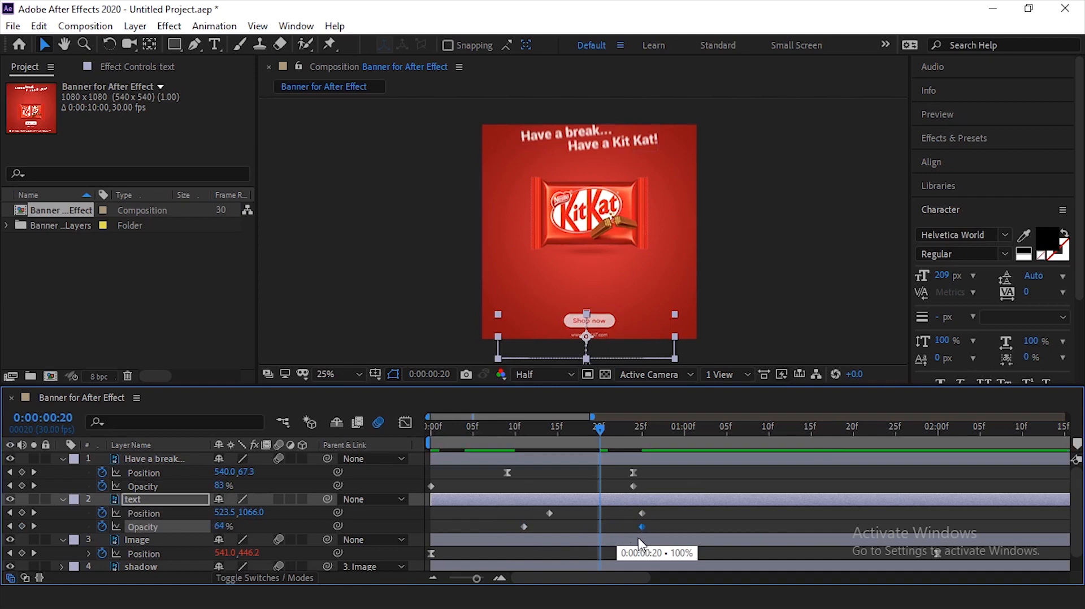
- Preview the headline and bottom text animation repeatedly from the start of the composition to judge the new keyframe timing
left_click_drag(535, 439, 510, 449)
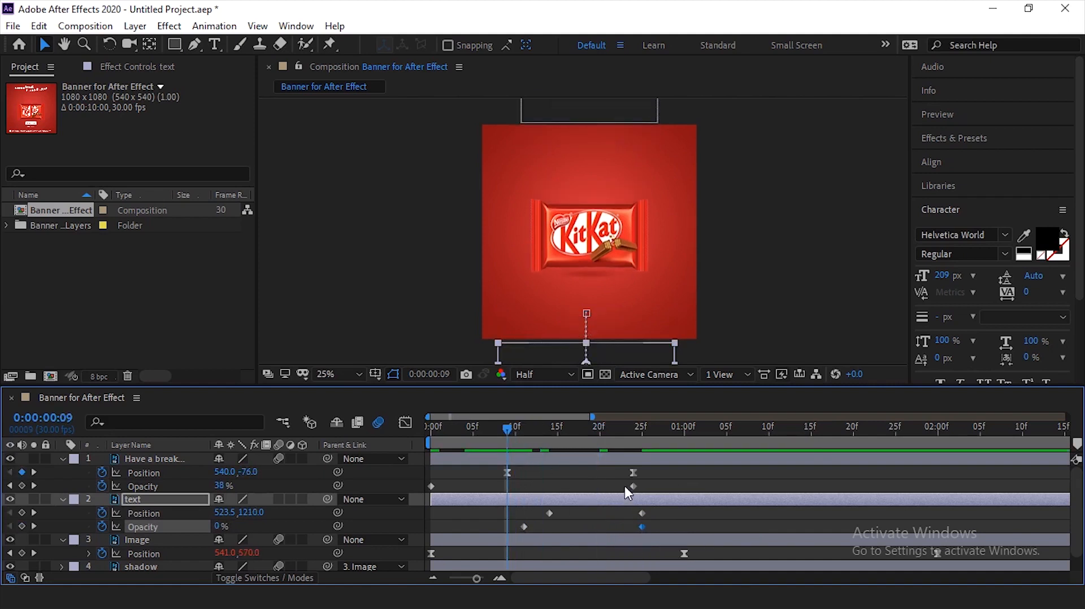
key("space")
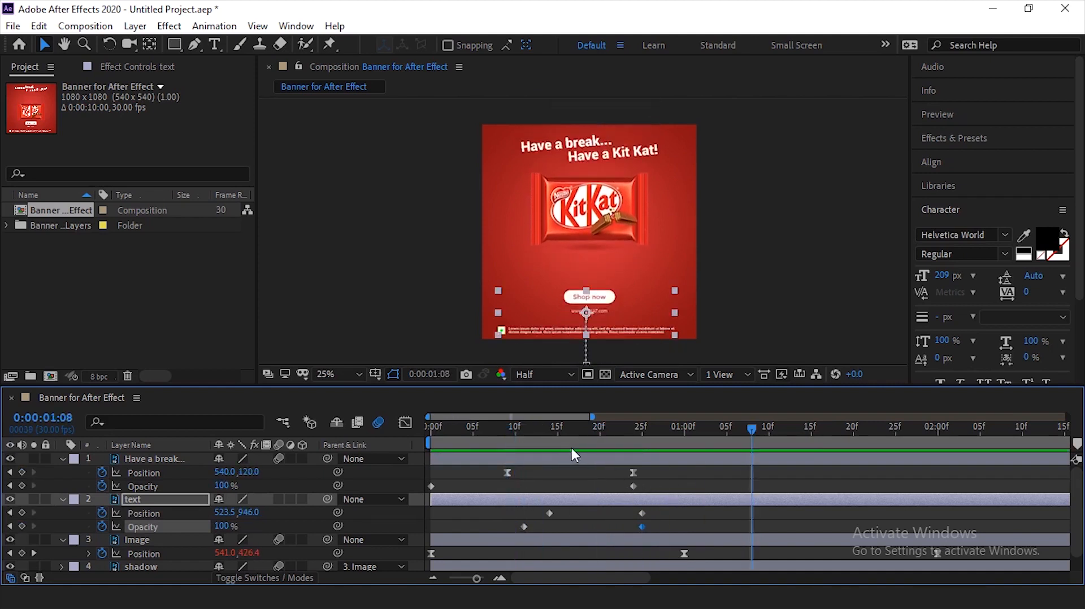
key("Home")
key("space")
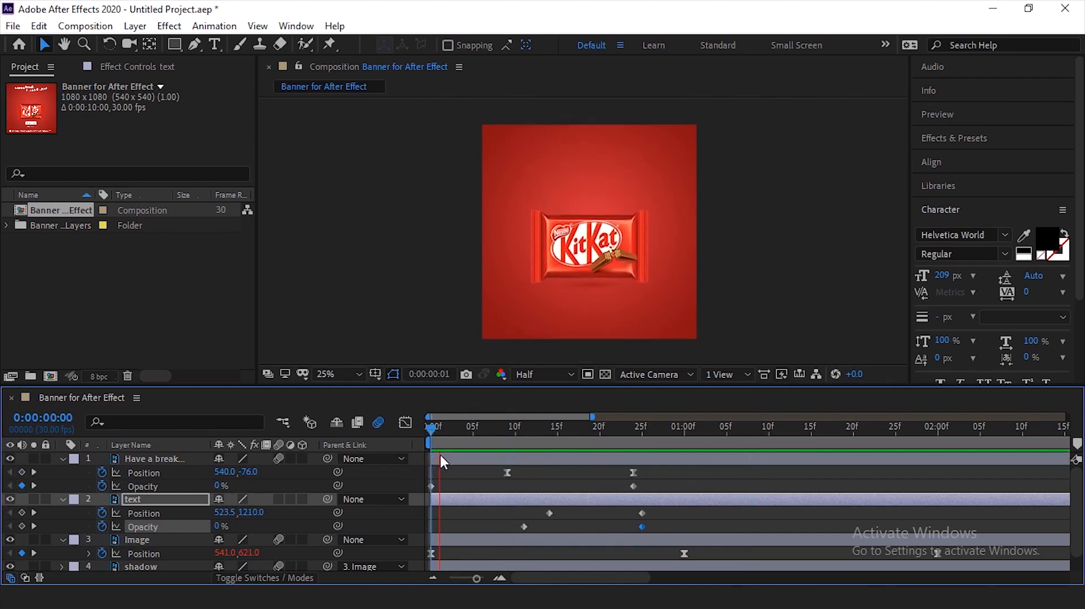
key("space")
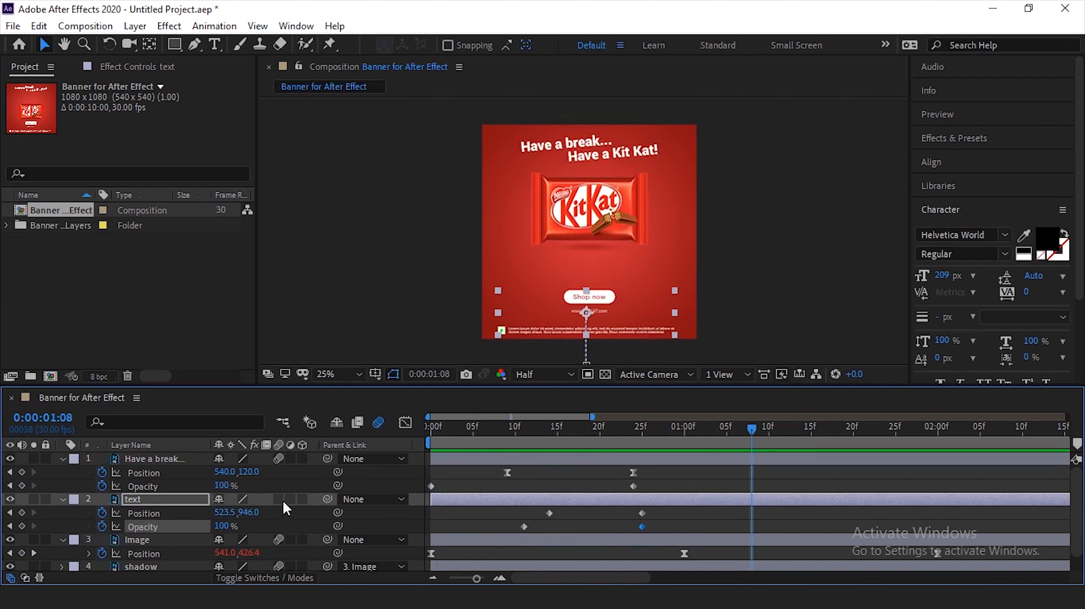
left_click_drag(632, 436, 464, 450)
key("Home")
left_click(809, 286)
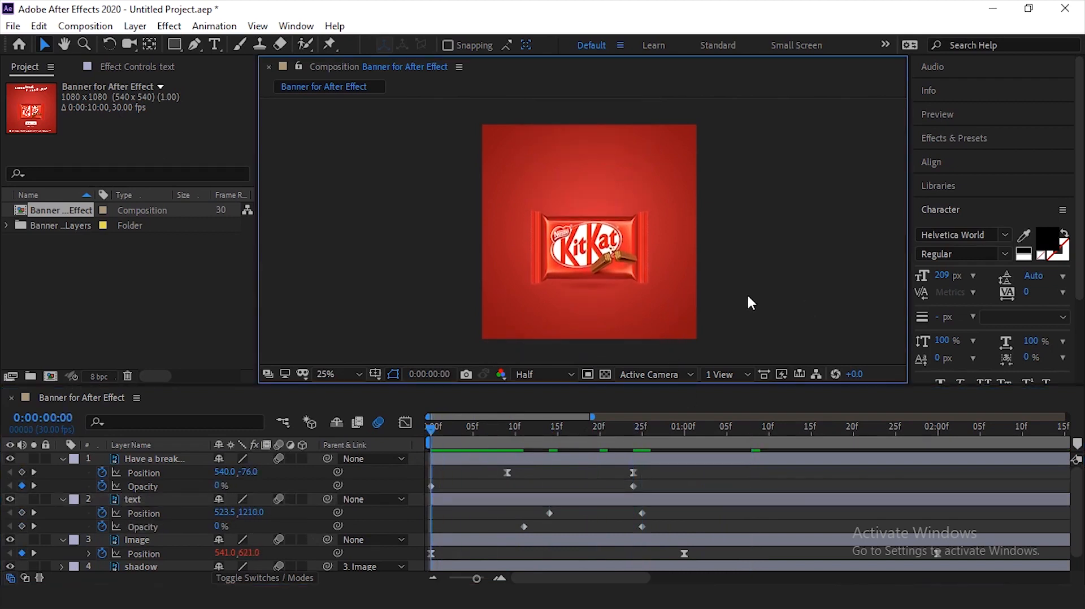
key("space")
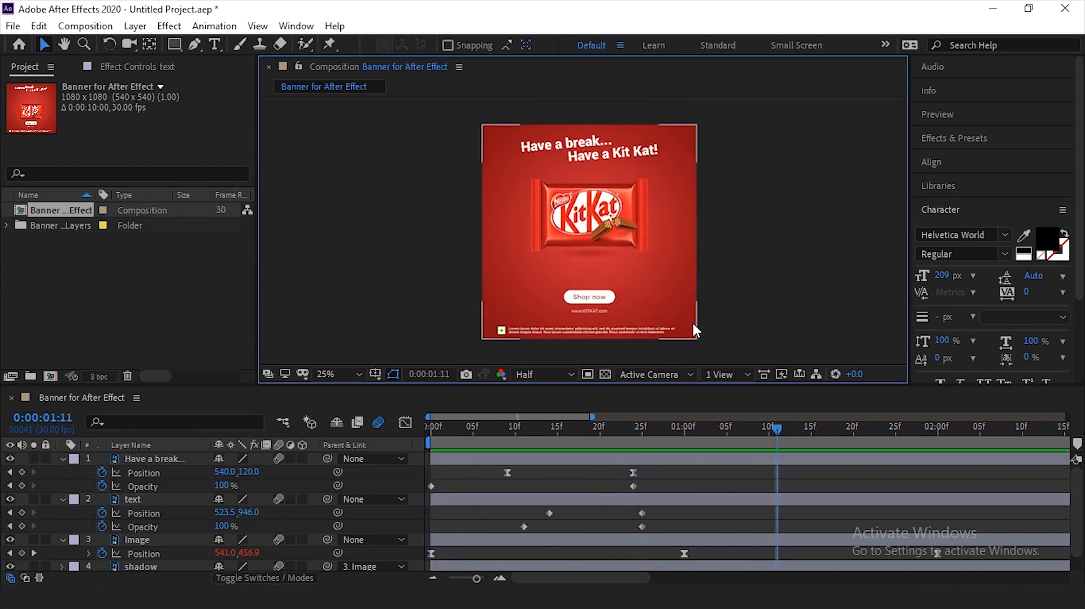
- Return the playhead to 0:00:00:00 and reveal the Image layer's Opacity alongside its Position
left_click(612, 223)
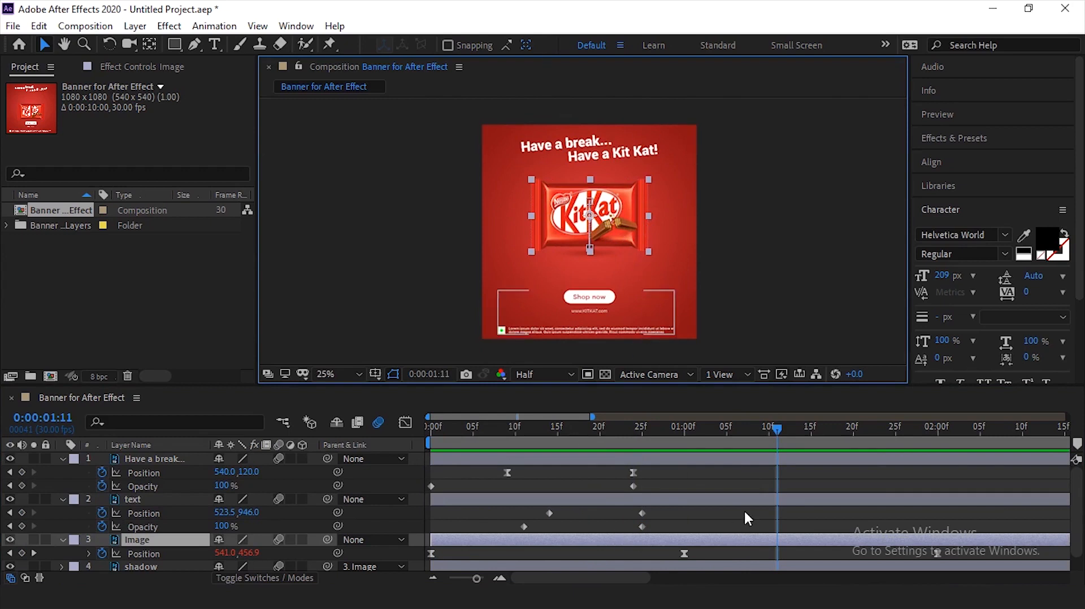
left_click_drag(591, 432, 418, 480)
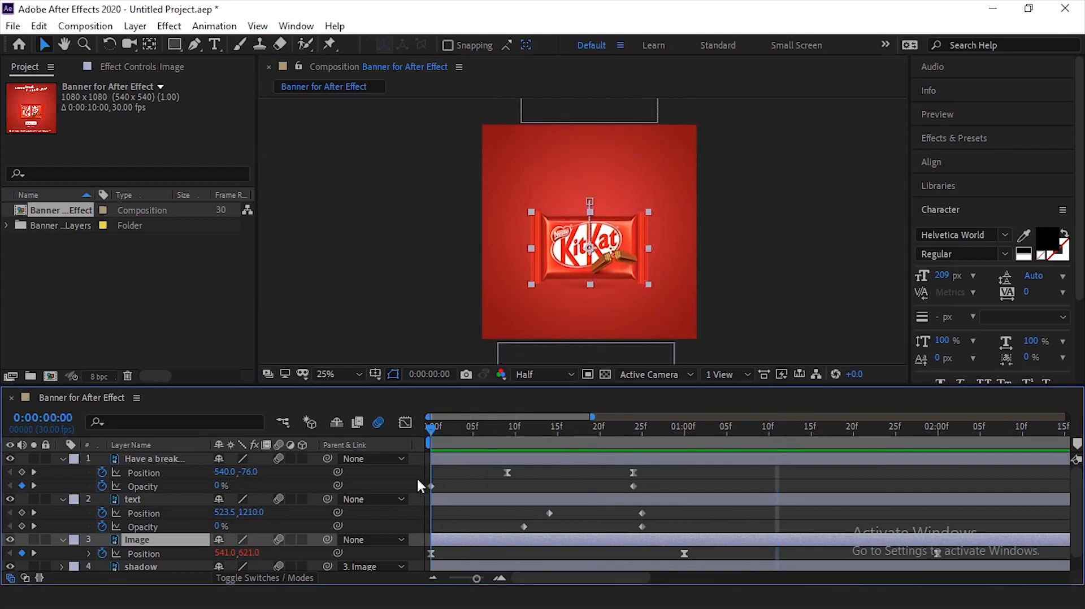
left_click(778, 235)
left_click(607, 256)
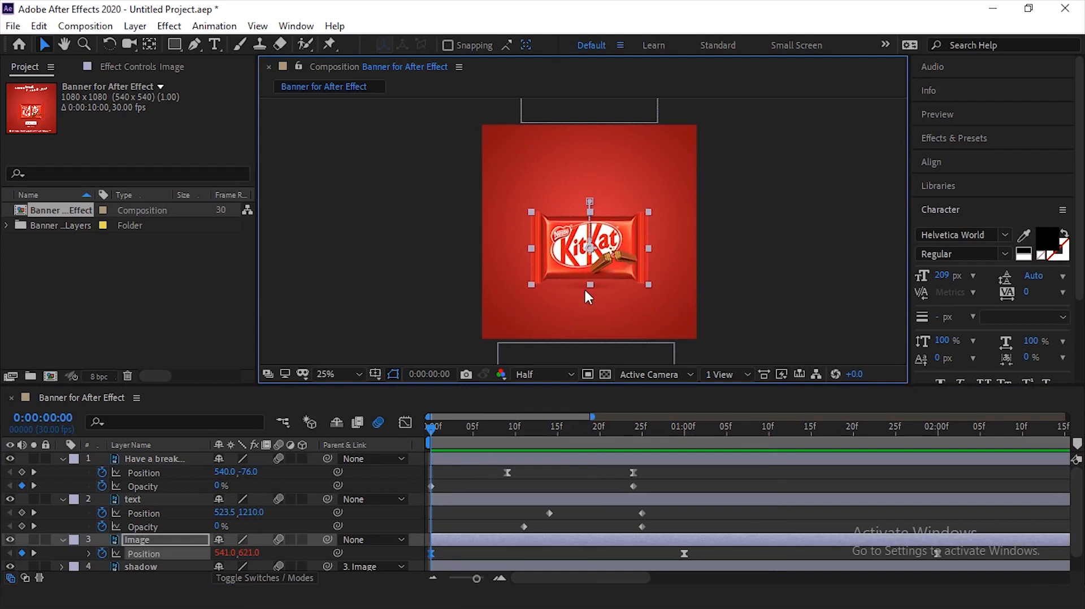
left_click(144, 539)
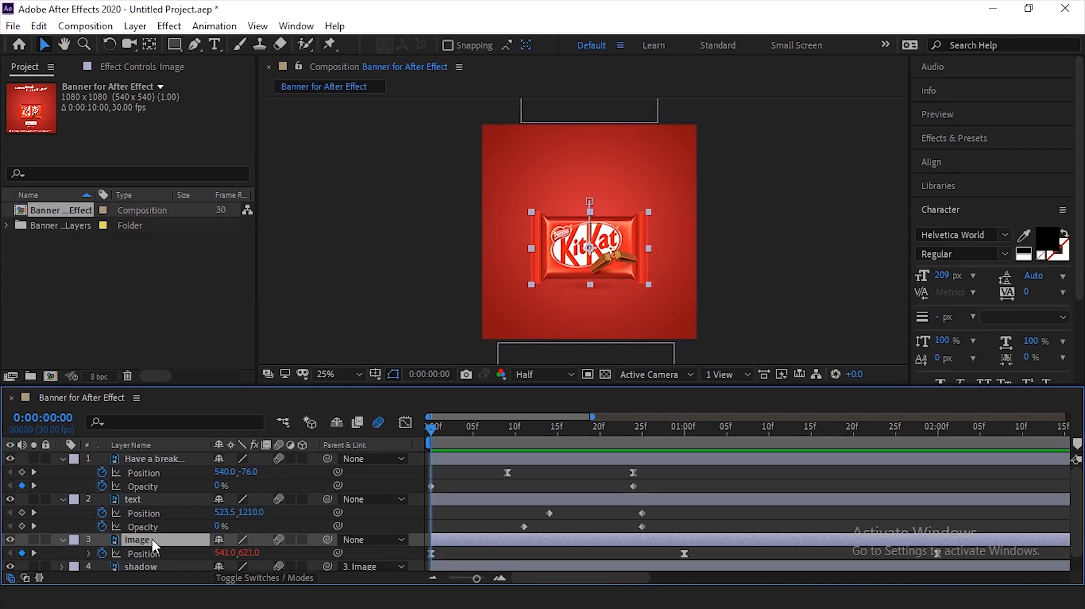
key("shift+t")
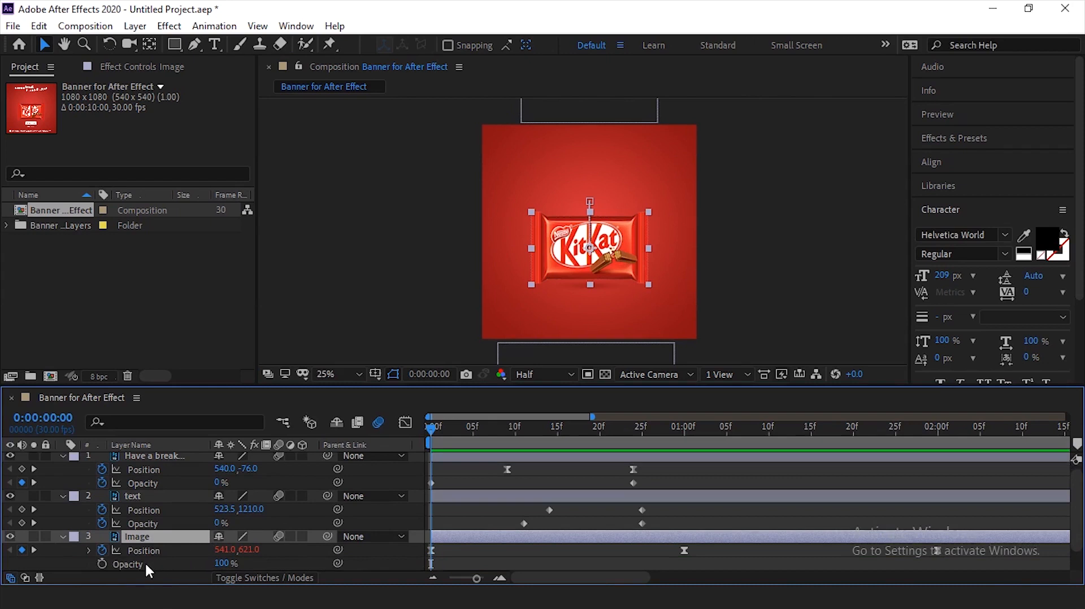
scroll(1078, 505, "down", 3)
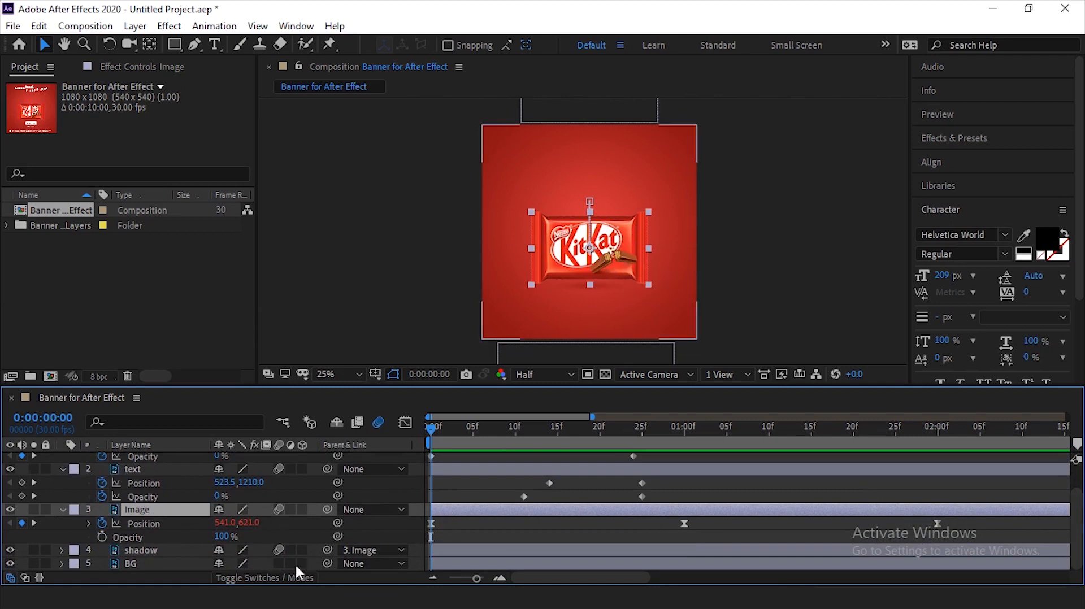
- Shift the Image and shadow layers together to start at 0:00:00:17 and place the playhead on that frame
left_click(147, 549, "ctrl")
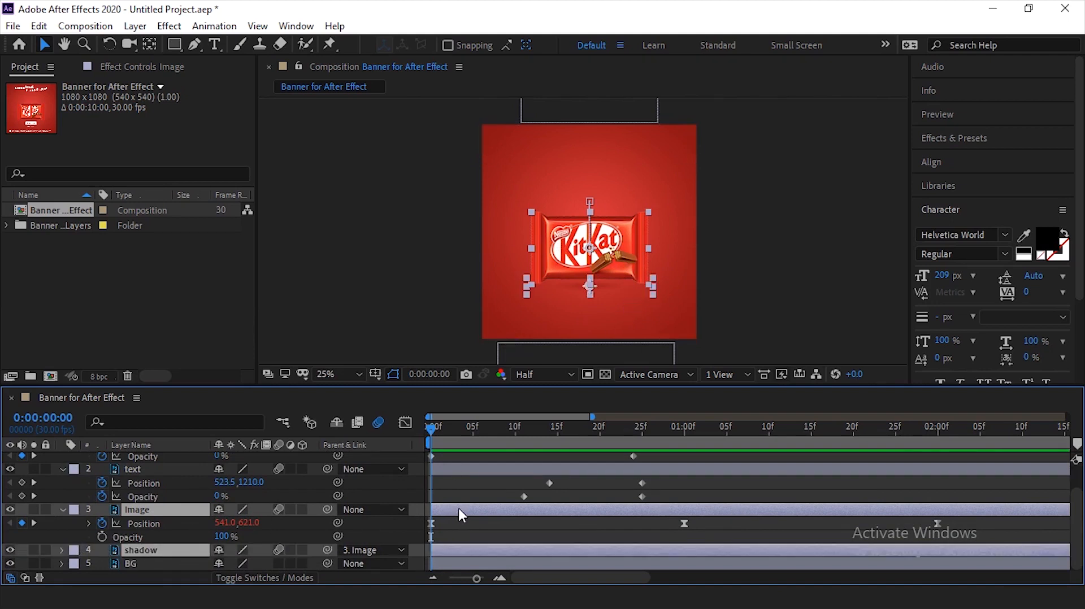
left_click_drag(465, 510, 613, 513)
left_click(541, 435)
left_click_drag(542, 435, 573, 452)
left_click(601, 526)
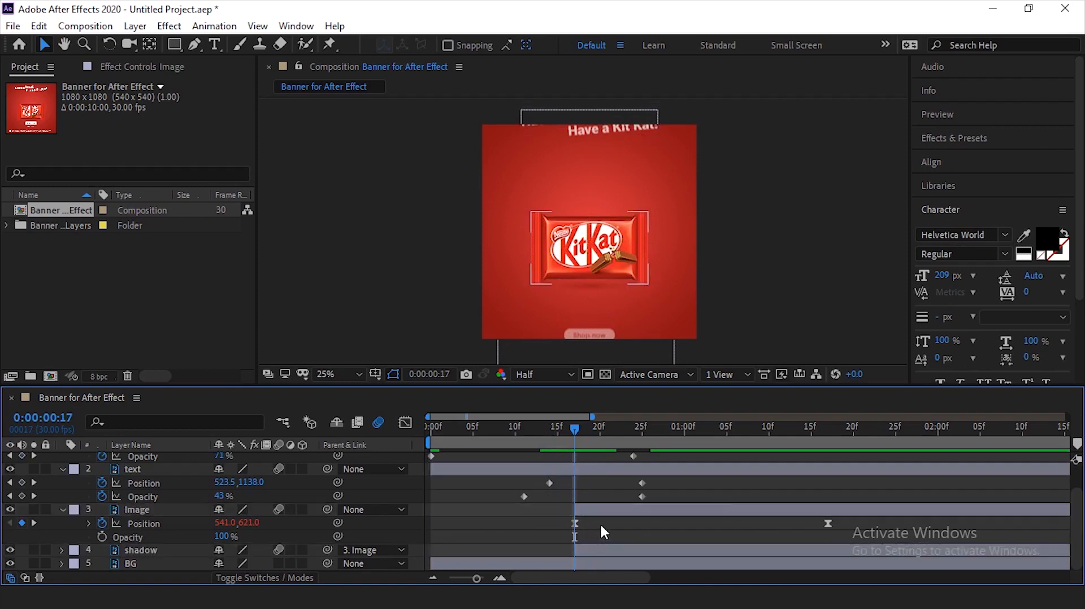
- Keyframe the Image layer's Opacity from 0% at 0:00:00:17 to 100% at 0:00:01:02
left_click(595, 511)
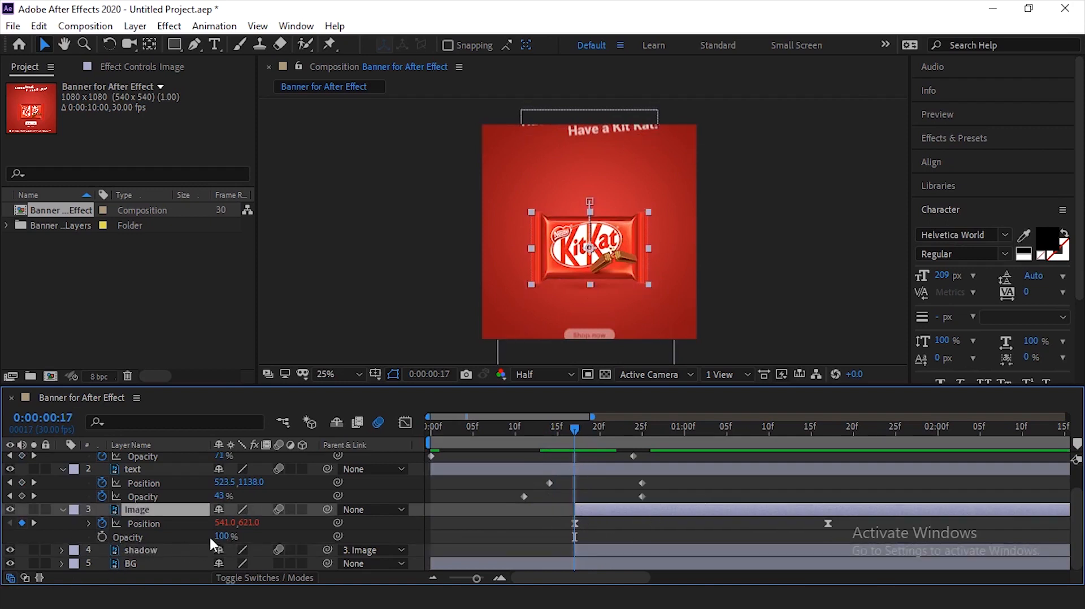
left_click(102, 537)
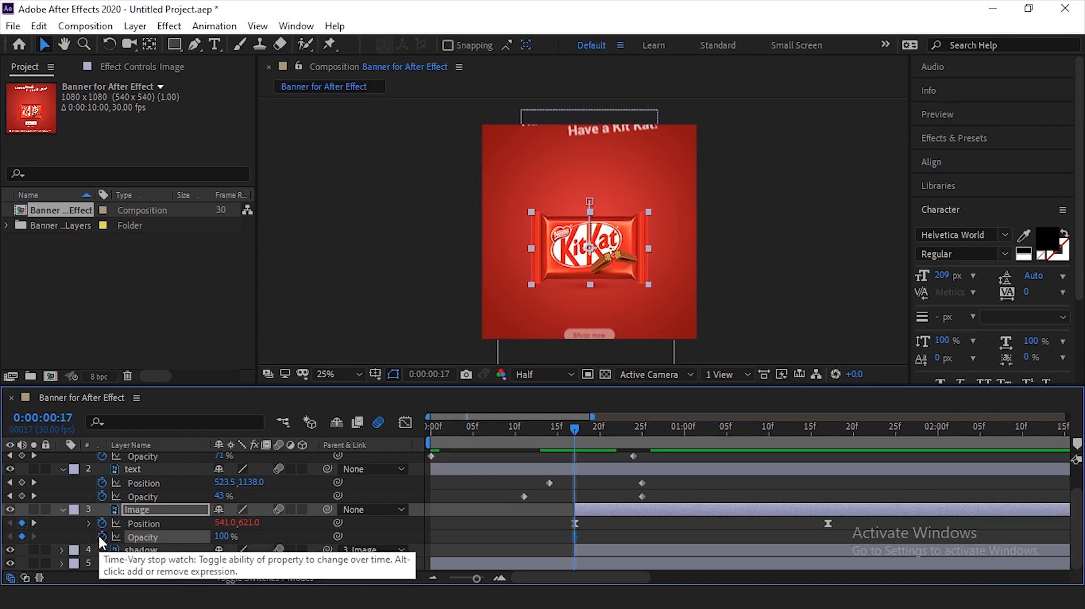
left_click(225, 536)
type("0")
key("Return")
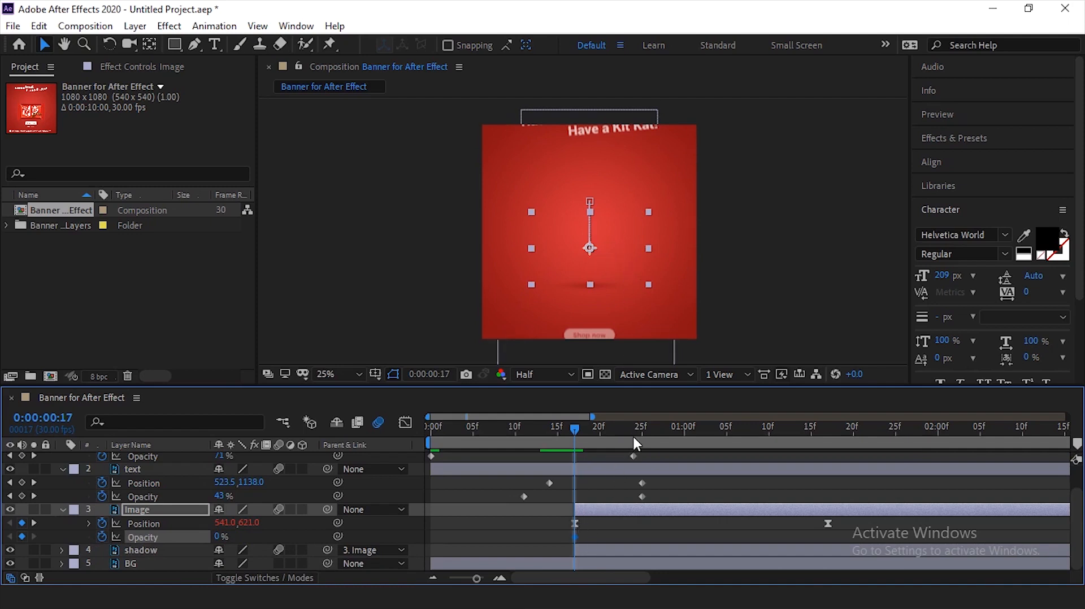
left_click_drag(634, 434, 703, 457)
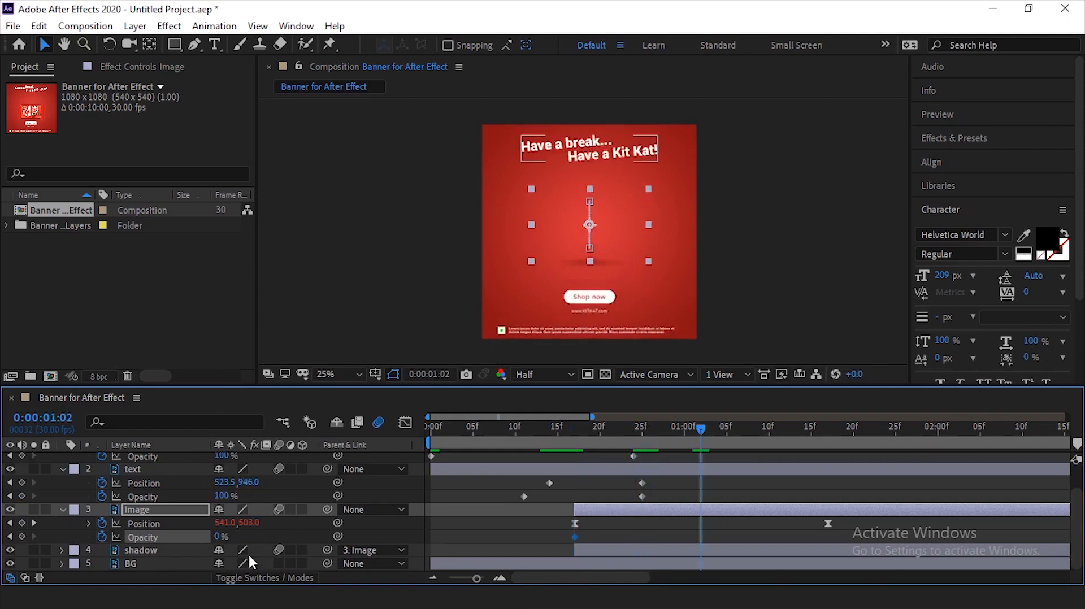
left_click(221, 537)
type("100")
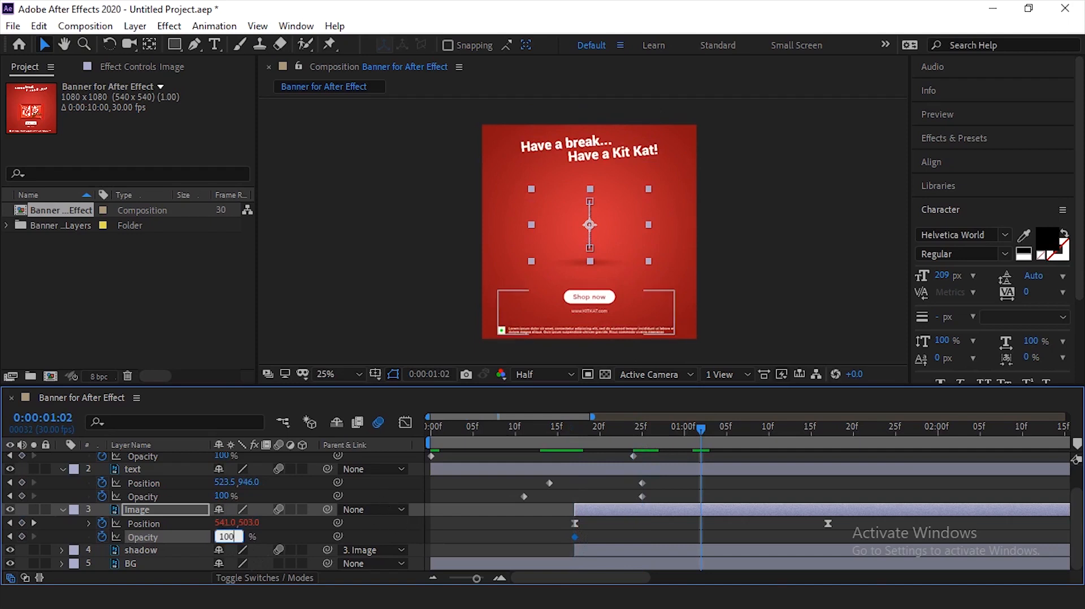
key("Return")
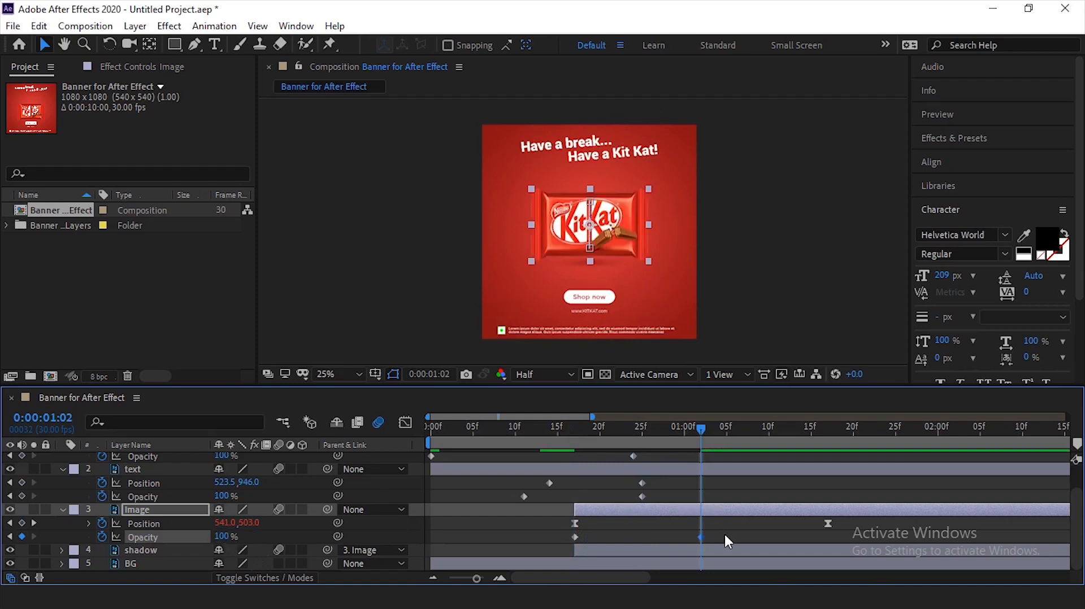
left_click(709, 526)
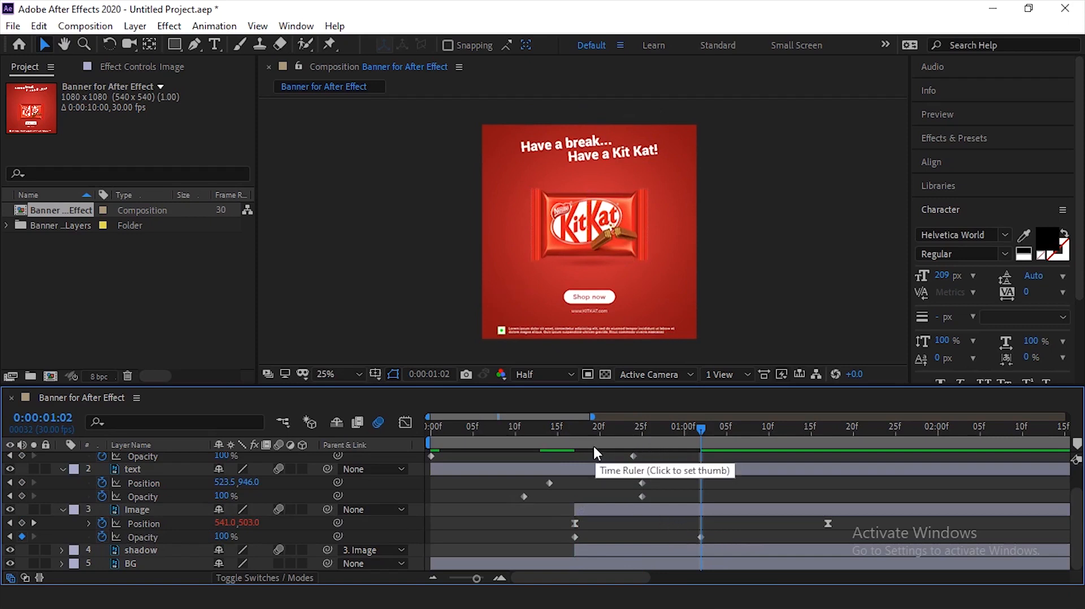
- Return the playhead to 0:00:00:17 and reveal the shadow layer's Opacity
left_click_drag(647, 447, 576, 445)
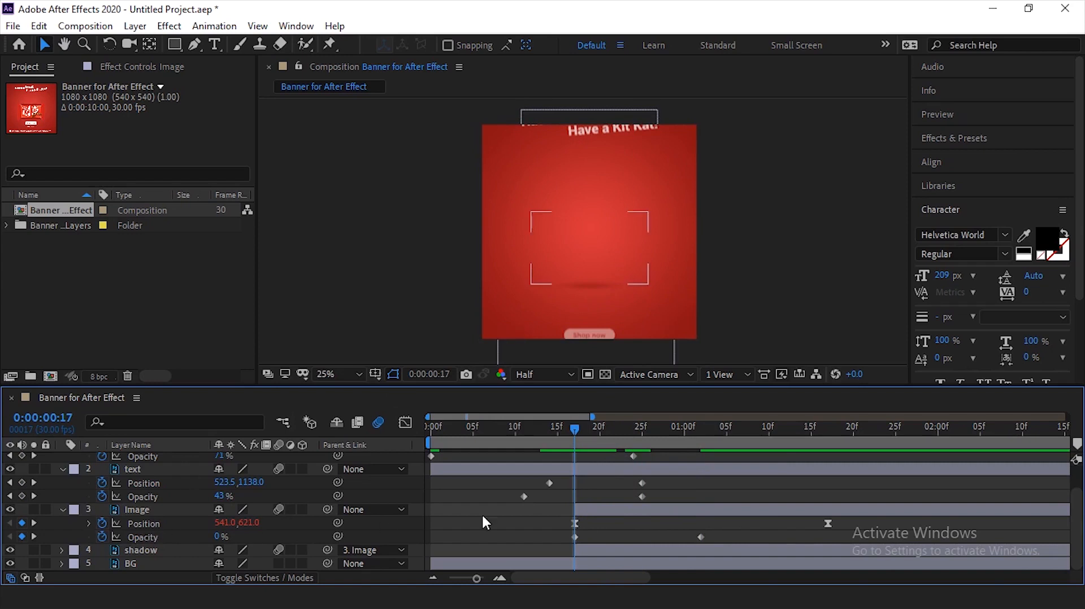
left_click(610, 549)
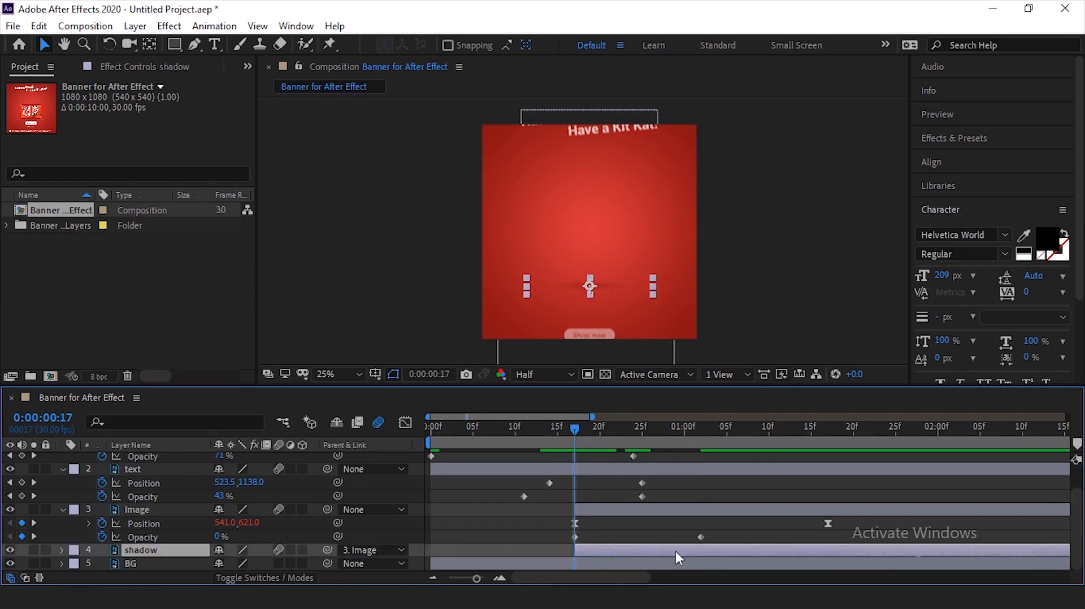
key("t")
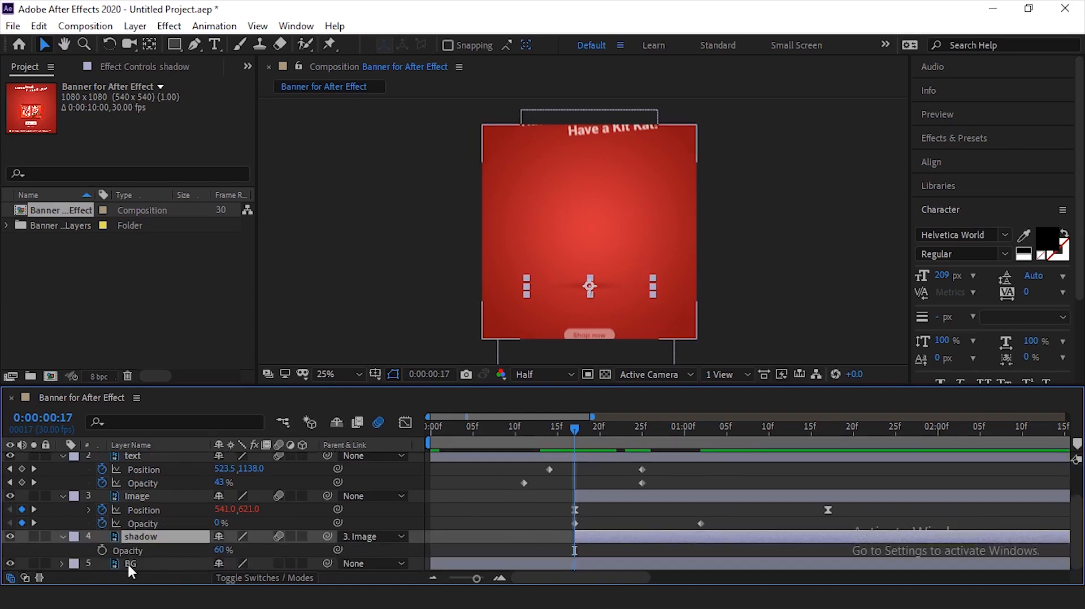
- Examine the Image layer's two Opacity keyframes at 0:00:00:17 and 0:00:01:02 as the timing reference for the shadow
left_click_drag(723, 519, 568, 524)
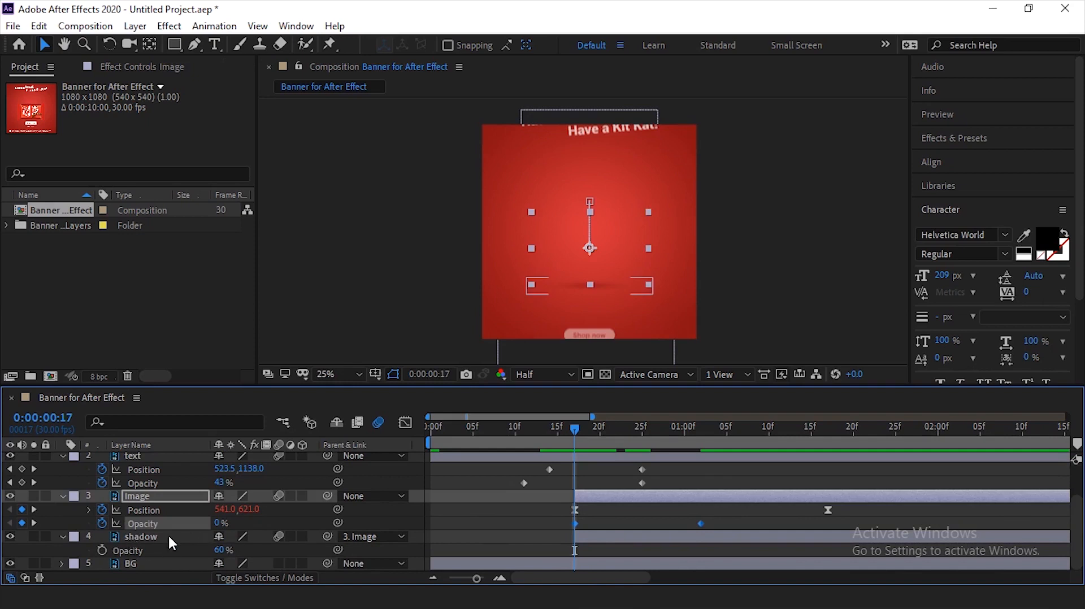
left_click(698, 441)
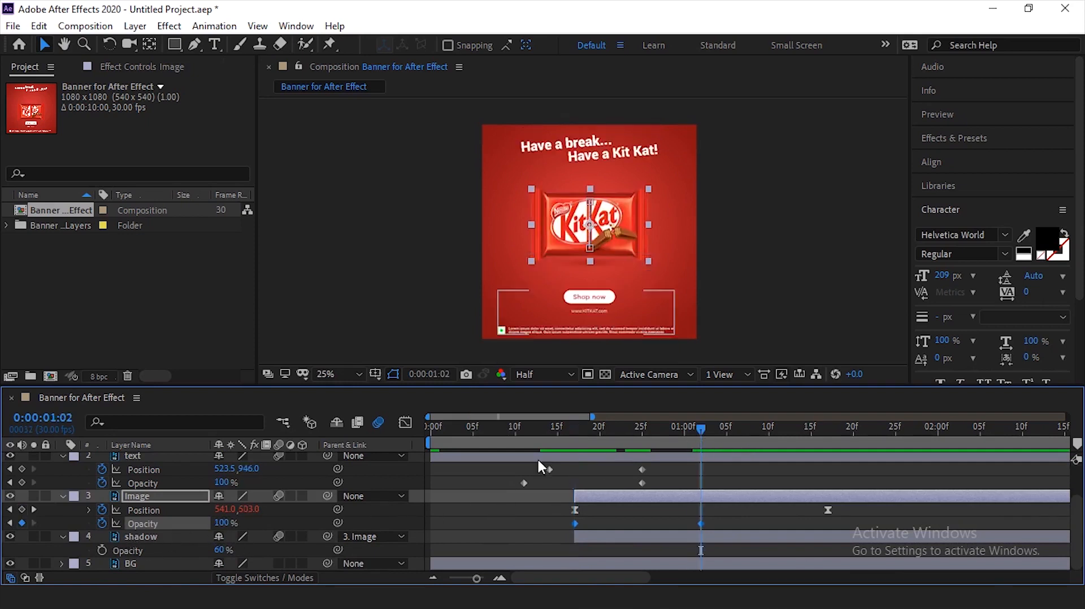
left_click(129, 537)
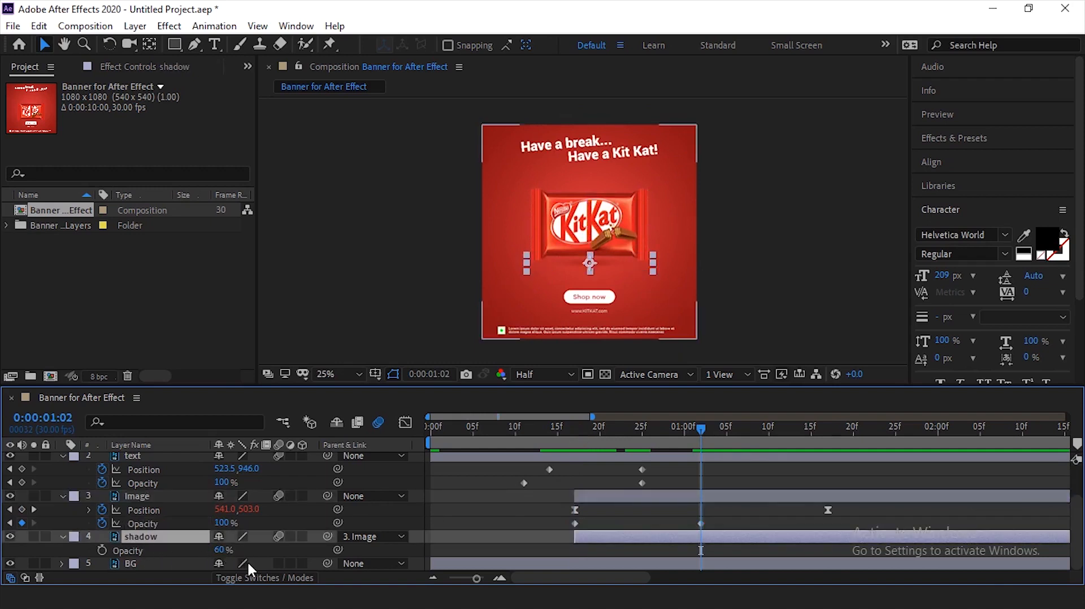
left_click_drag(715, 519, 564, 524)
left_click(575, 431)
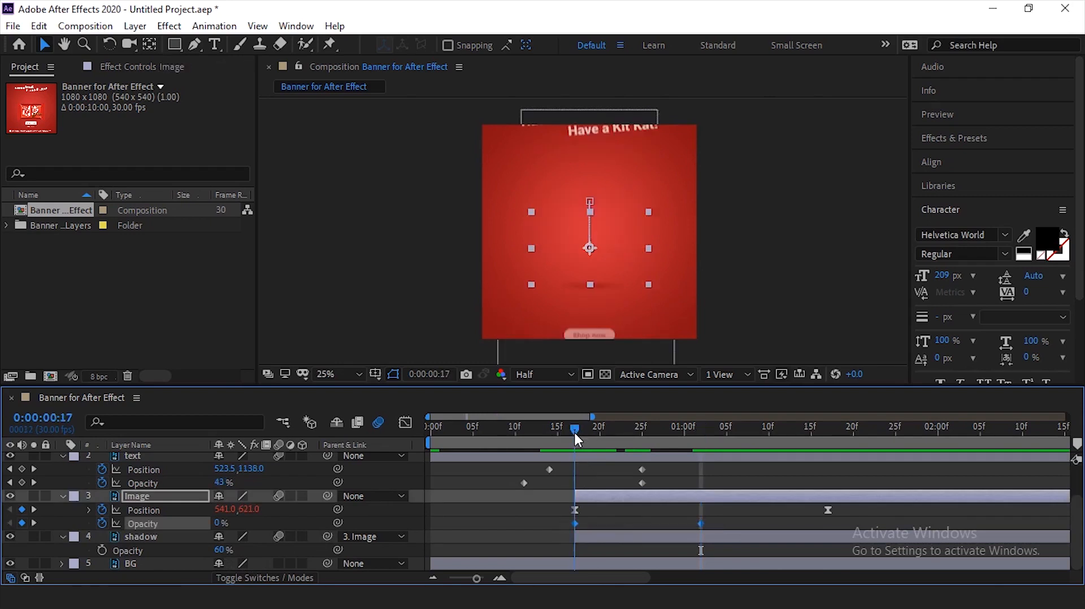
left_click_drag(590, 522, 562, 527)
- Keyframe the shadow layer's Opacity from 0% at 0:00:00:17 to 60% at 0:00:01:02
left_click(594, 535)
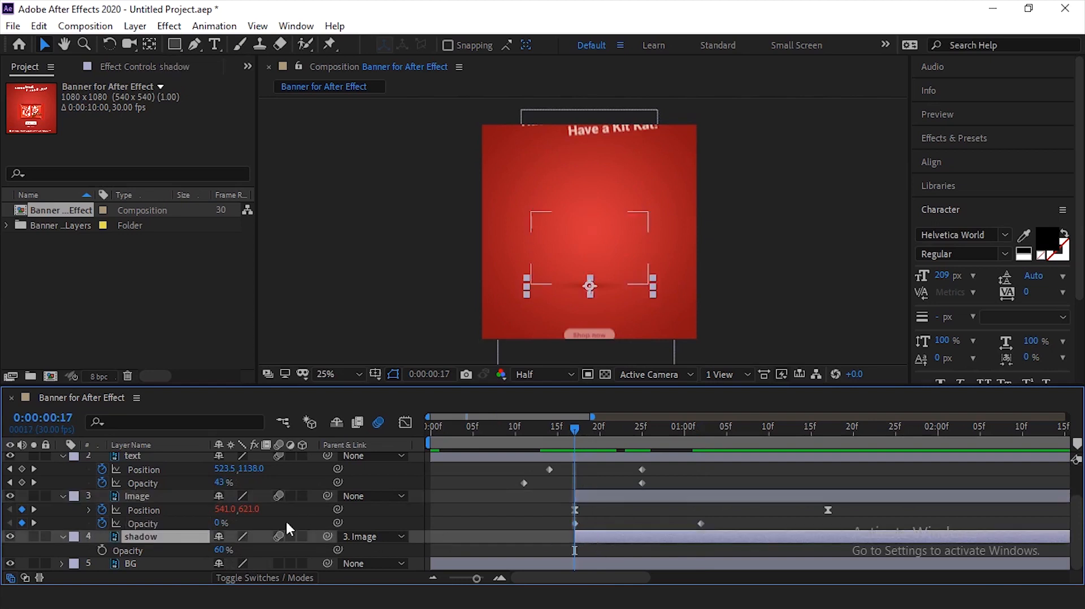
left_click(101, 550)
left_click(223, 549)
type("0")
key("Return")
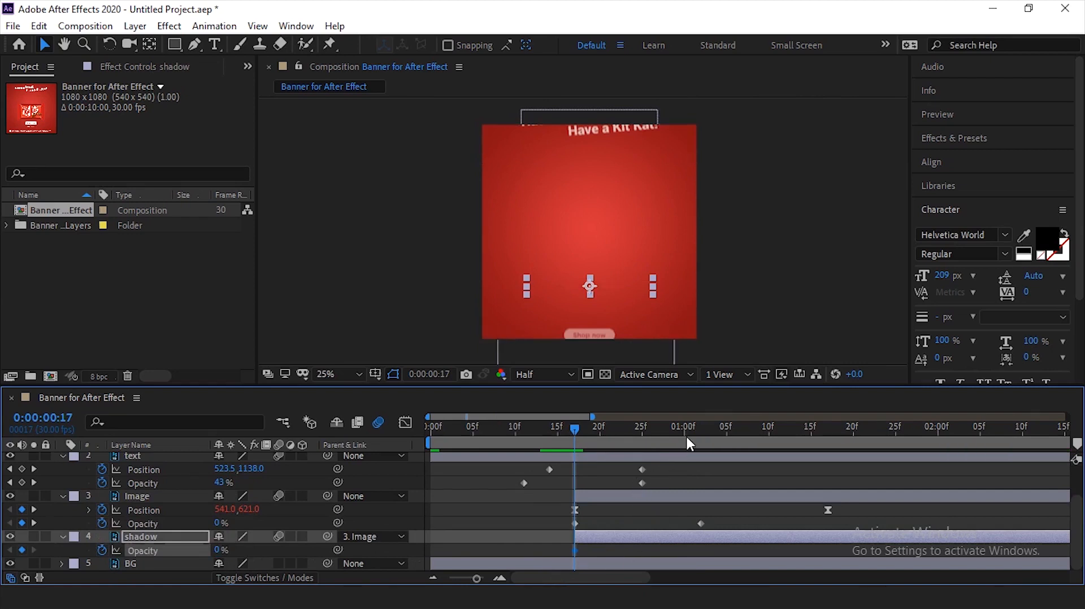
left_click(697, 436)
left_click(221, 550)
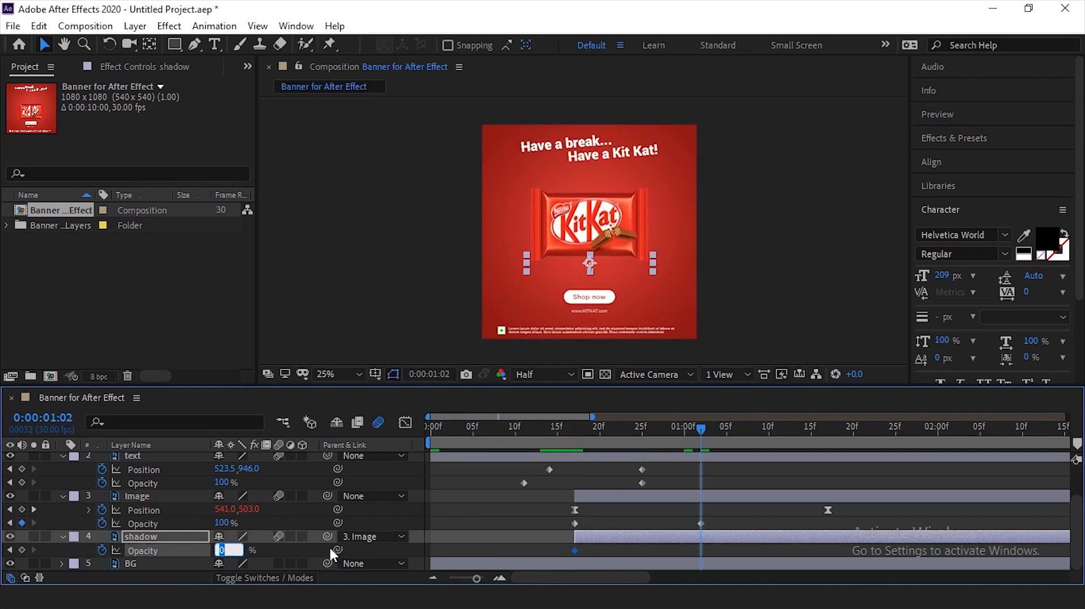
type("60")
key("Return")
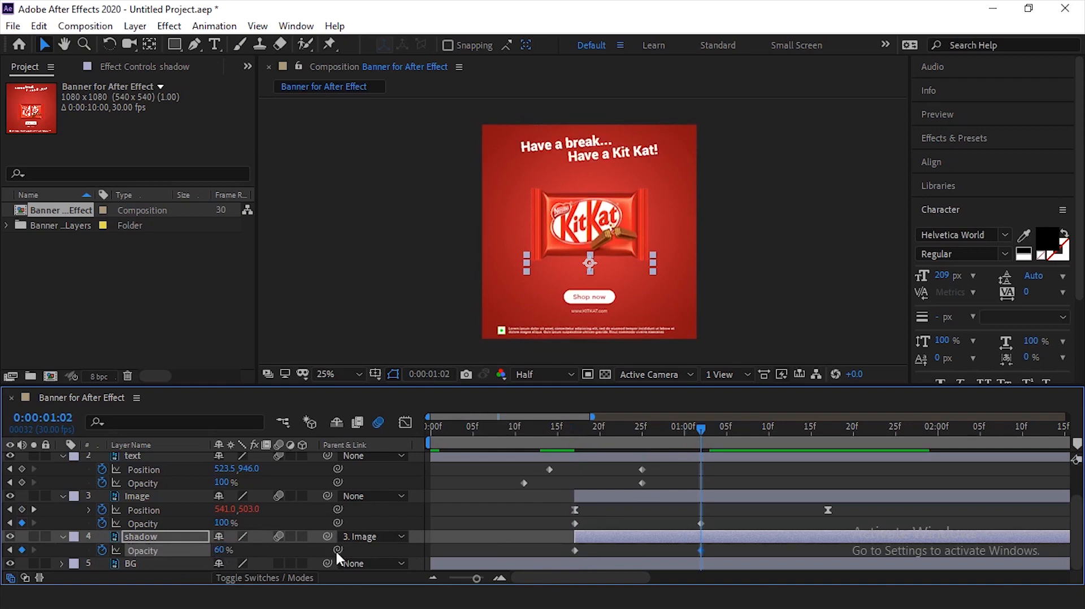
- Preview the chocolate bar and shadow fade-in from 0:00:00:16, and again from the start of the composition
left_click_drag(590, 439, 564, 440)
key("space")
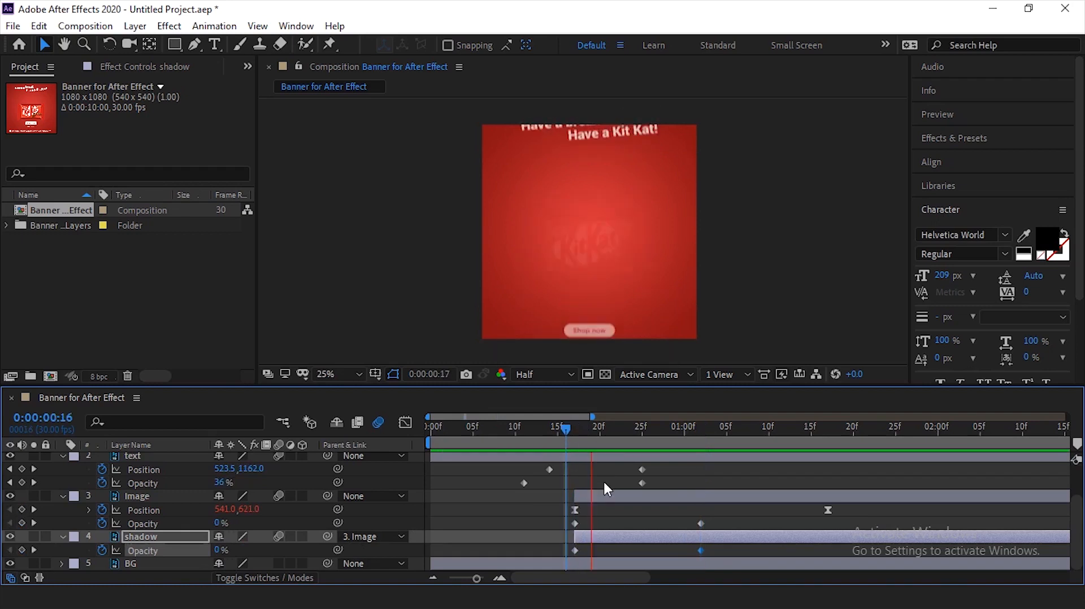
key("space")
left_click_drag(641, 438, 428, 455)
key("space")
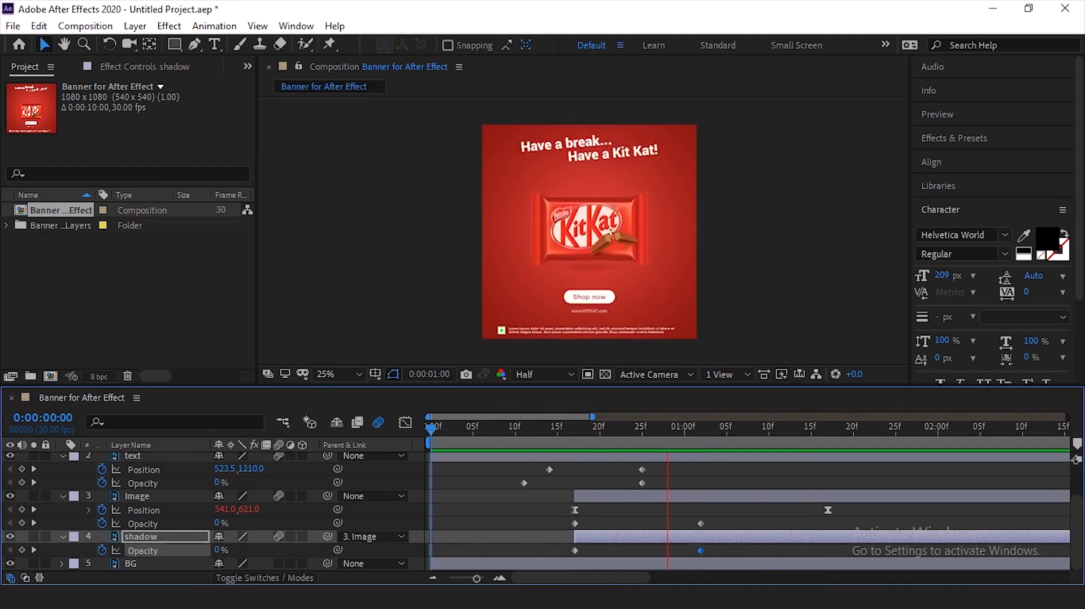
left_click(593, 437)
left_click_drag(594, 437, 669, 447)
- Shift the Image and shadow layers together to start at 0:00:00:11 and preview the result
left_click(672, 497, "ctrl")
left_click_drag(672, 497, 629, 497)
left_click_drag(599, 438, 803, 446)
left_click_drag(562, 498, 555, 498)
left_click(530, 441)
key("space")
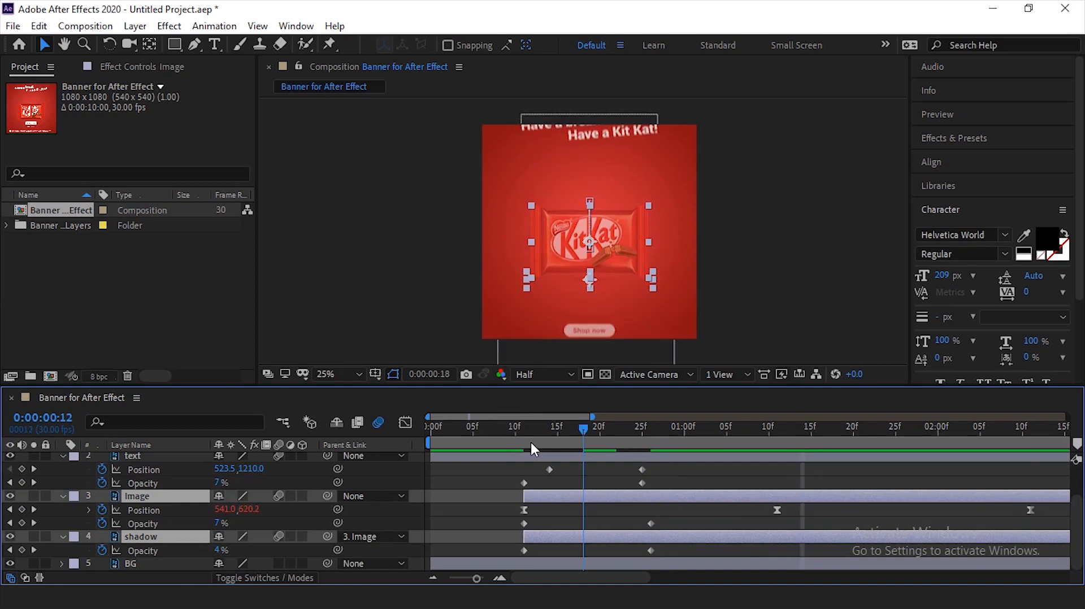
- Shorten the fade-in by moving the ending Opacity keyframes of Image and shadow about four frames earlier, and preview it
key("space")
left_click_drag(640, 517, 660, 557)
left_click_drag(651, 550, 616, 550)
left_click(531, 438)
key("space")
- Preview the animation from the start and shift the Image and shadow layers to begin at 0:00:00:18
scroll(554, 439, "down", 5)
left_click_drag(554, 439, 403, 455)
key("space")
key("space")
left_click_drag(495, 500, 509, 501)
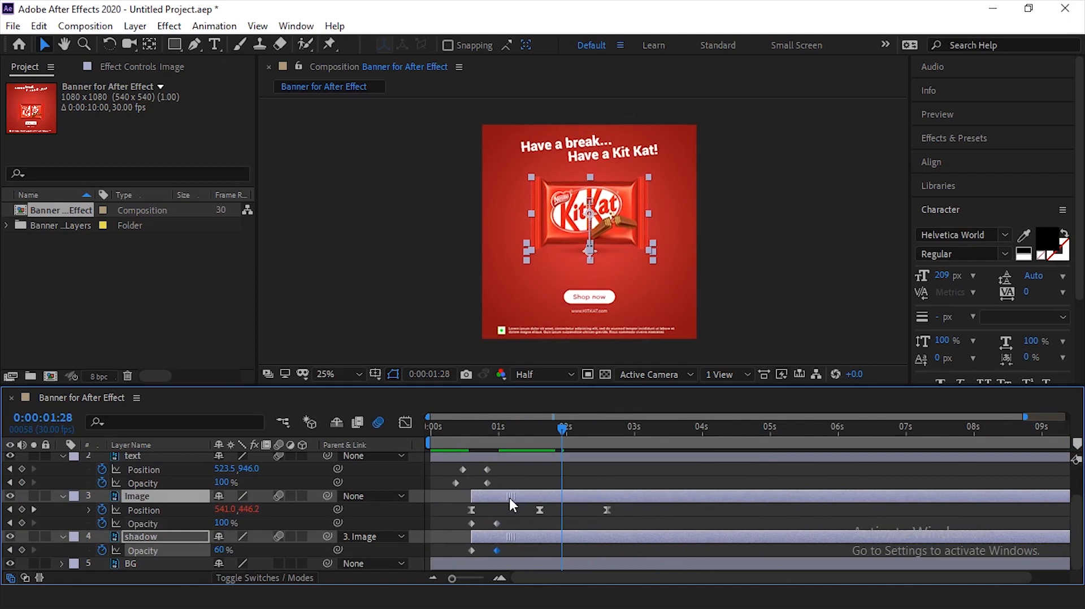
- Preview the retimed chocolate bar fade-in from 0:00:00:18 and from 0:00:00:16
left_click(473, 439)
key("space")
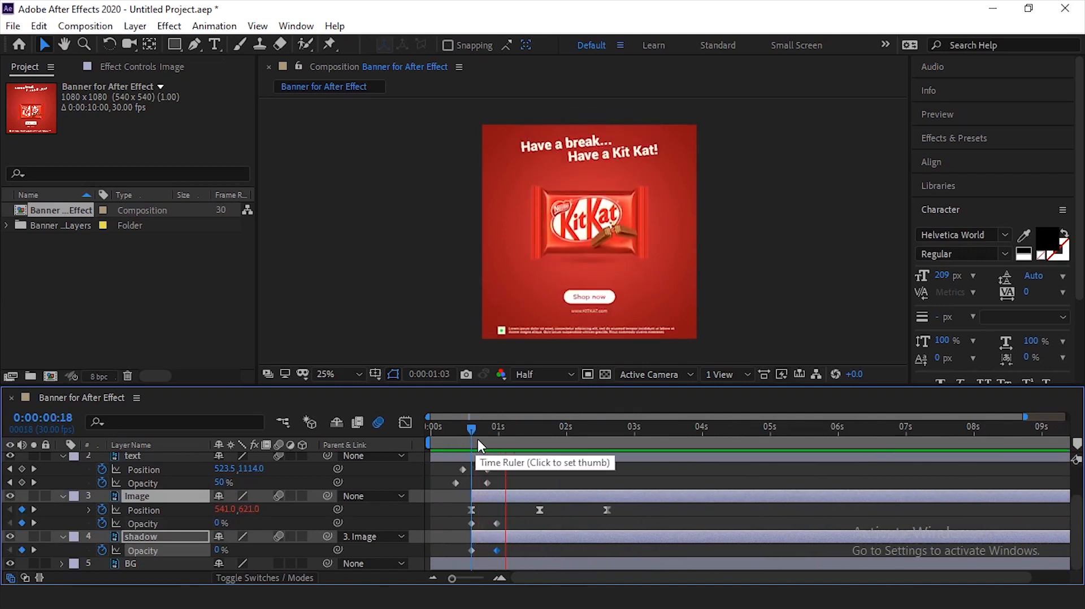
key("space")
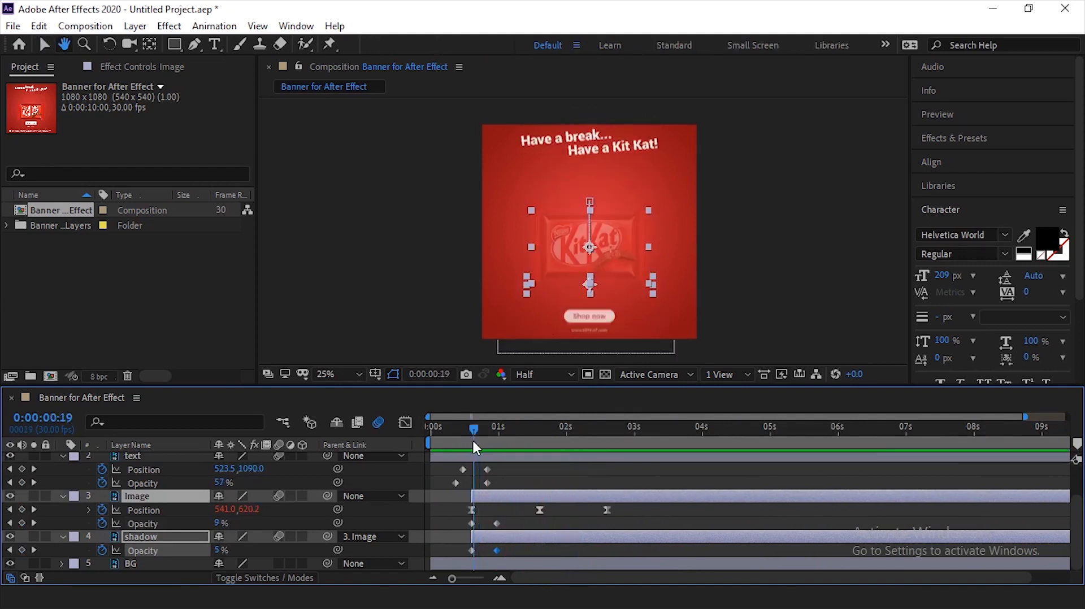
left_click_drag(474, 442, 466, 443)
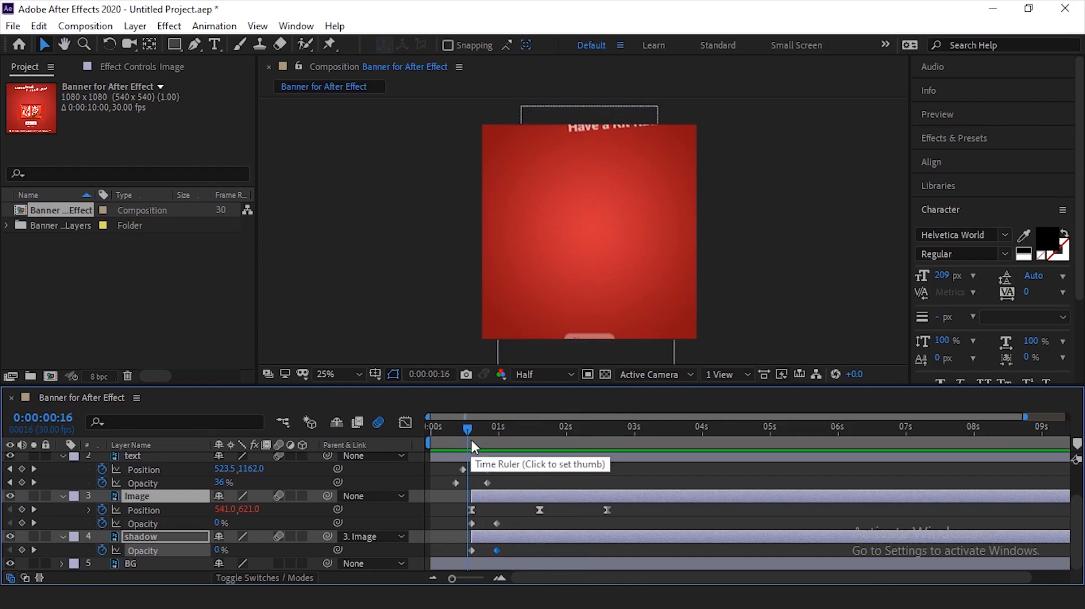
key("space")
- Shift the Image and shadow layers to start at about the one-second mark and preview the animation from the beginning
mouse_move(477, 432)
left_mouse_down()
mouse_move(468, 439)
mouse_move(494, 446)
left_mouse_up()
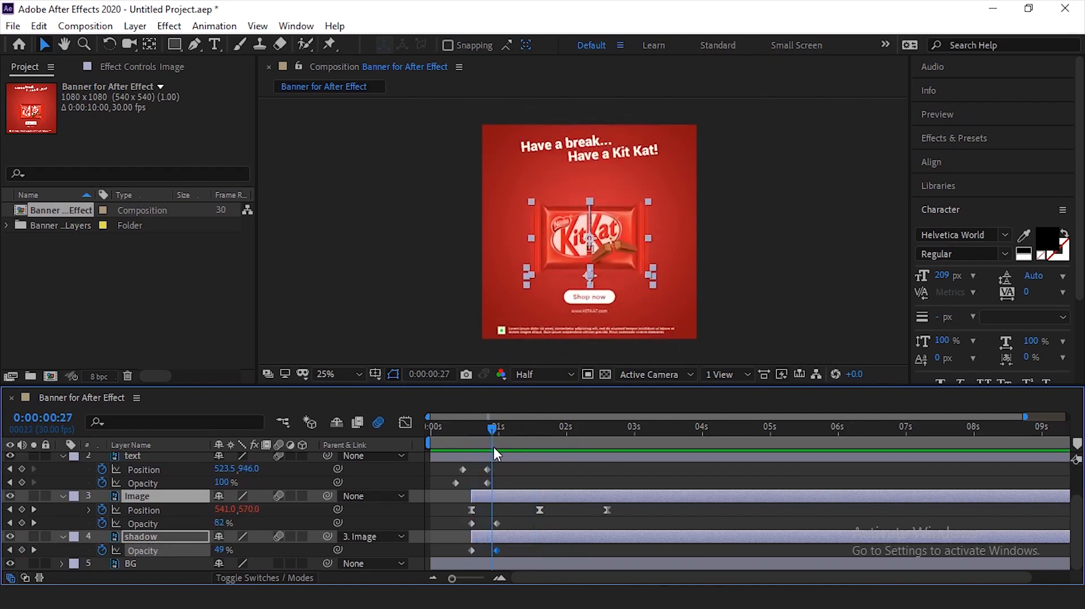
left_click_drag(521, 496, 540, 497)
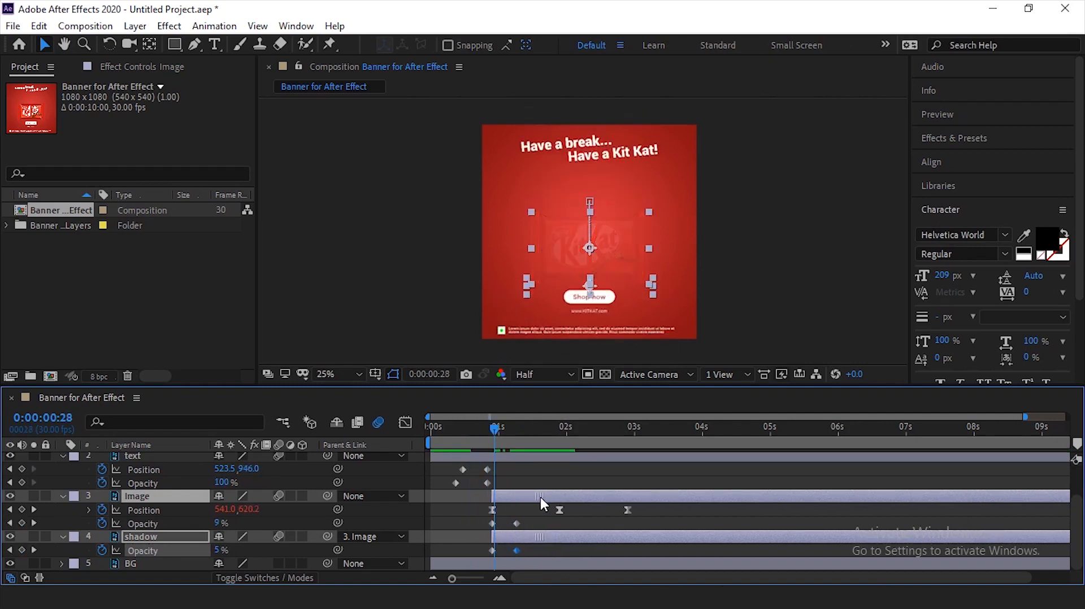
key("space")
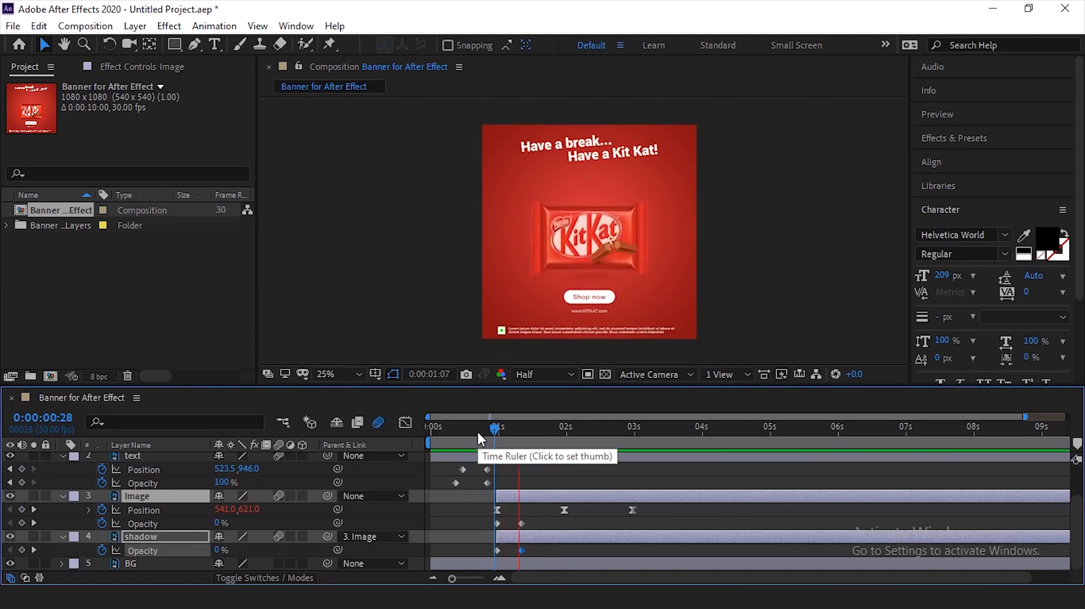
left_click_drag(476, 434, 465, 436)
key("space")
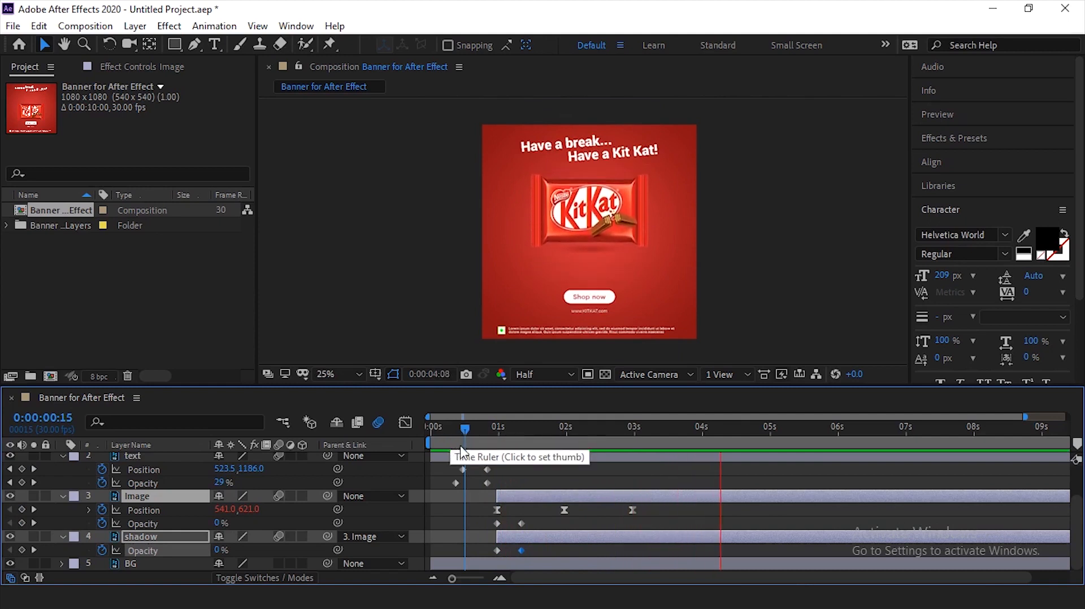
left_click_drag(459, 434, 425, 446)
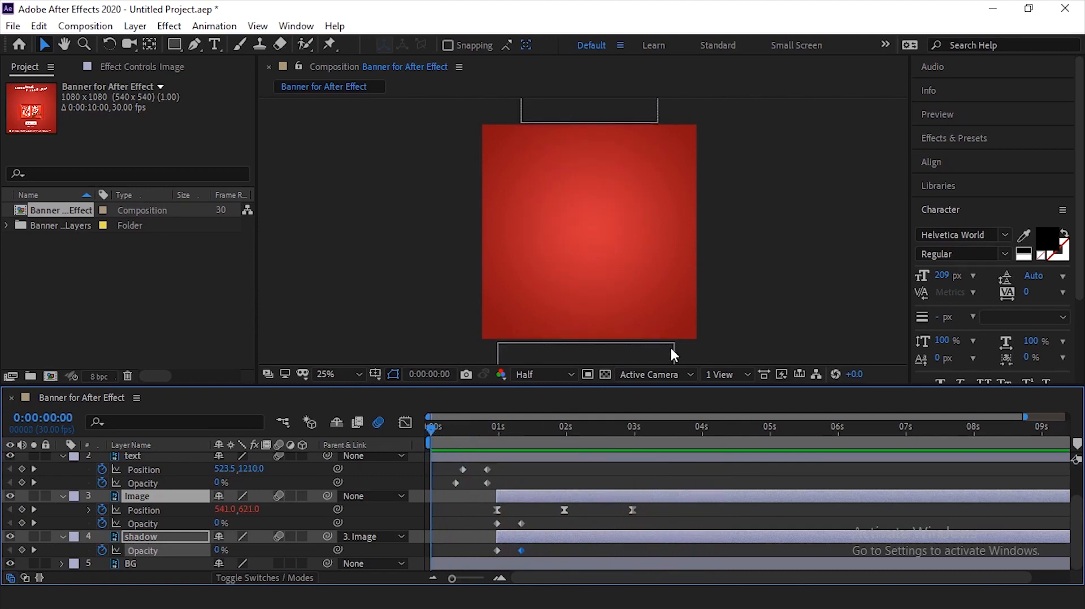
key("space")
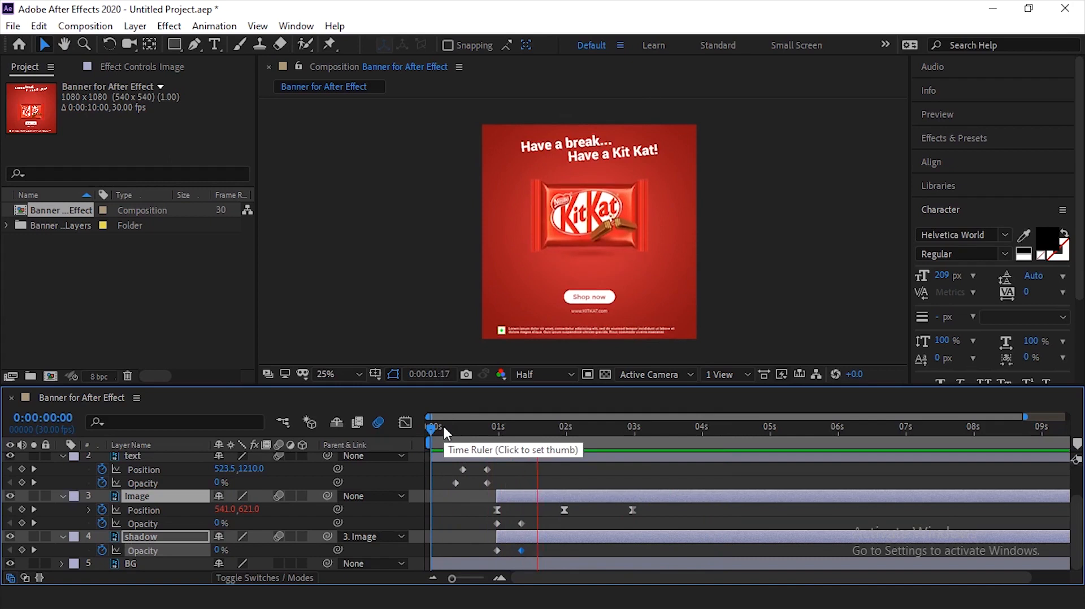
key("space")
- Lengthen the fade-in by moving the ending Opacity keyframes of Image and shadow to about 0:00:01:17, and preview it
mouse_move(527, 517)
left_mouse_down()
mouse_move(517, 551)
mouse_move(534, 552)
mouse_move(538, 526)
left_mouse_up()
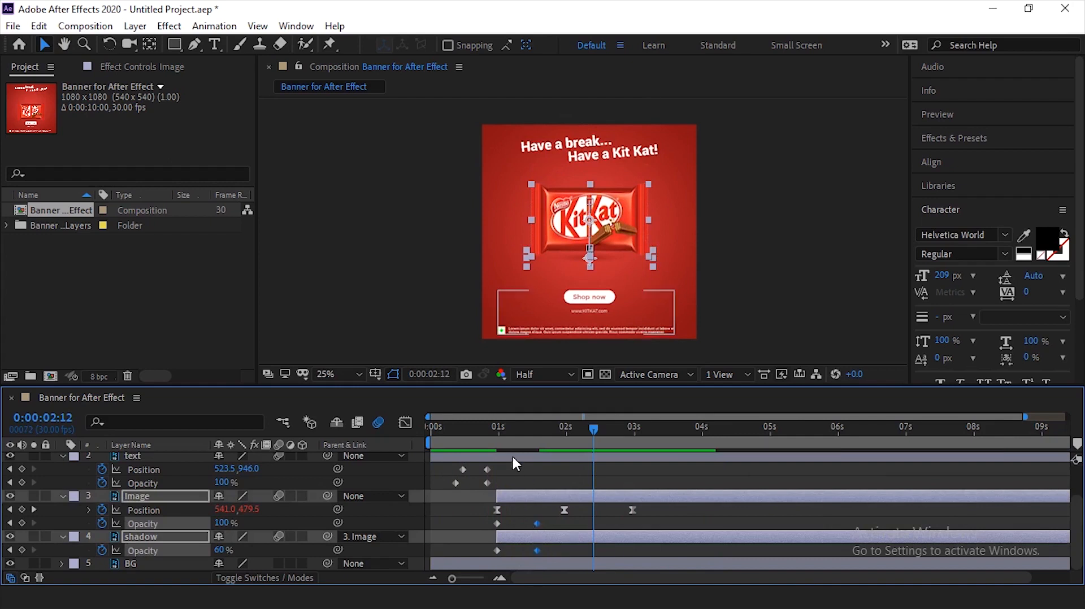
left_click(498, 431)
key("space")
left_click(489, 429)
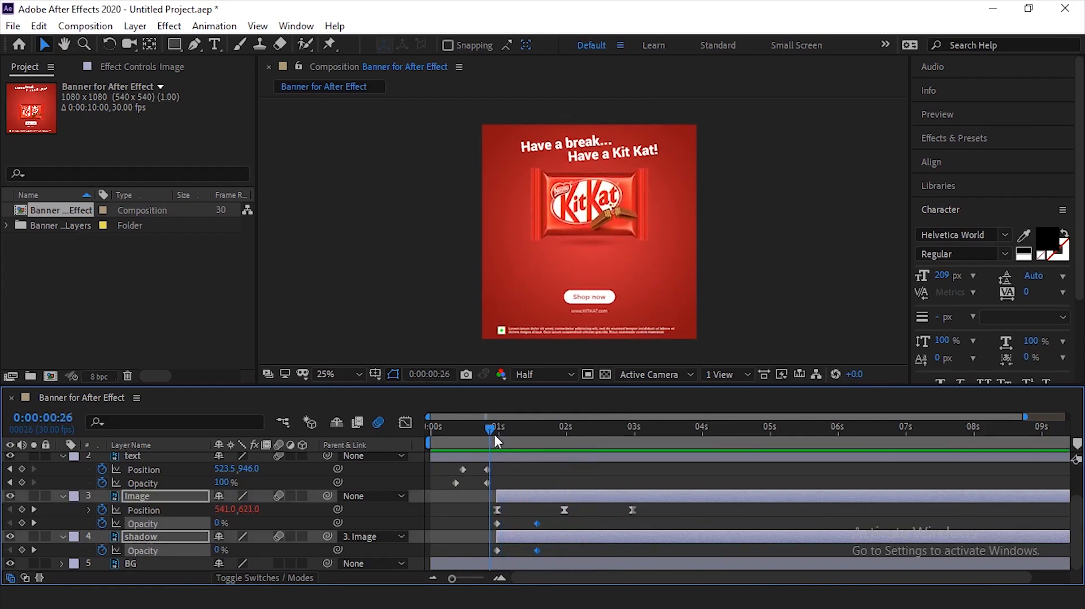
key("space")
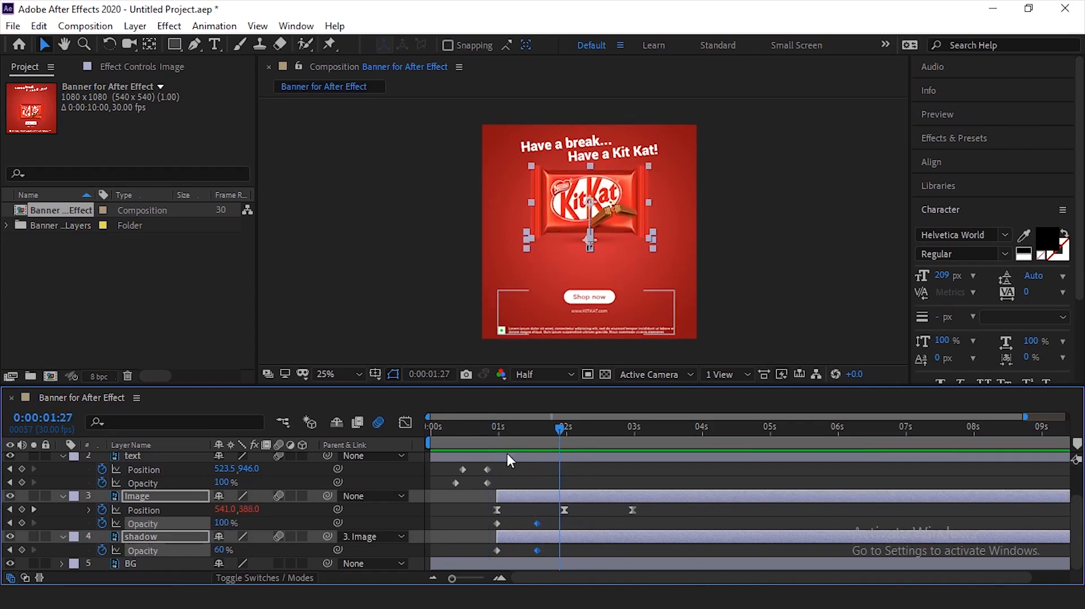
- Keyframe the BG layer's Opacity from 0% at 0:00:00:00 to 100% at 0:00:00:10
left_click_drag(503, 431, 415, 437)
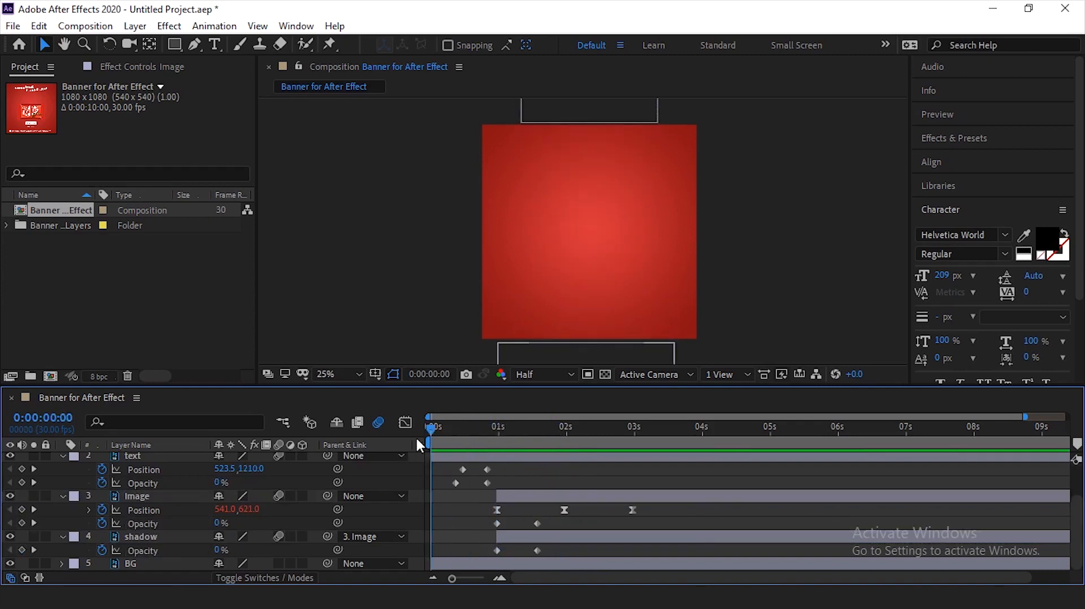
left_click(644, 274)
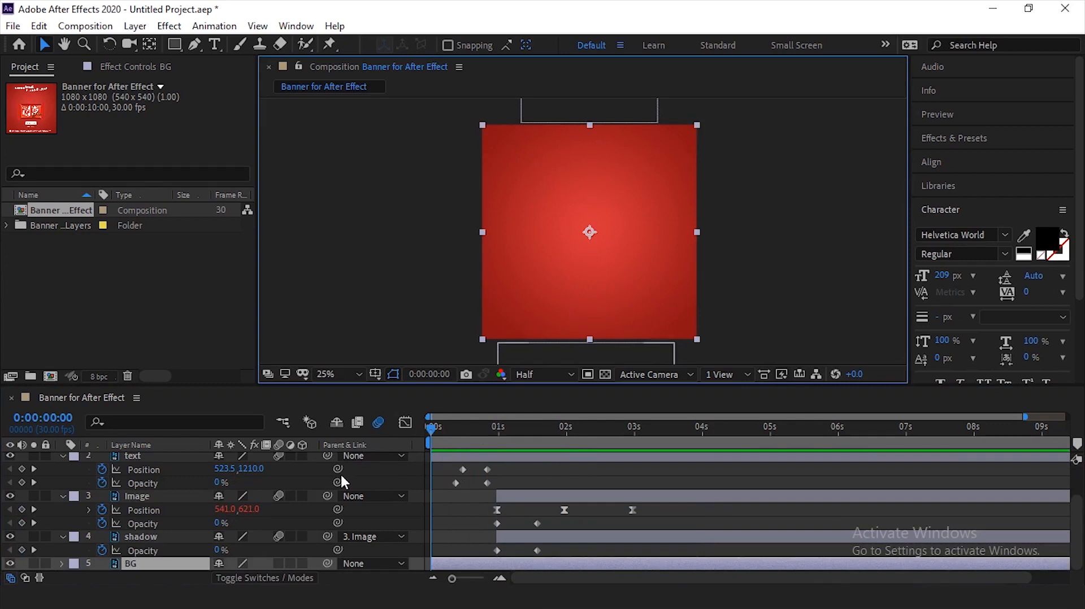
left_click(153, 562)
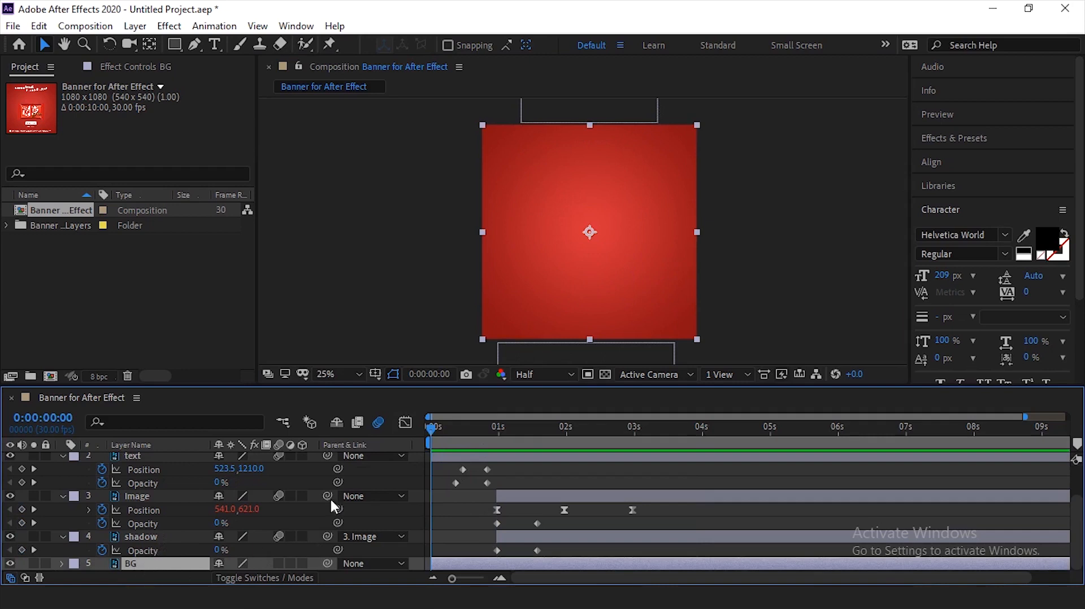
key("t")
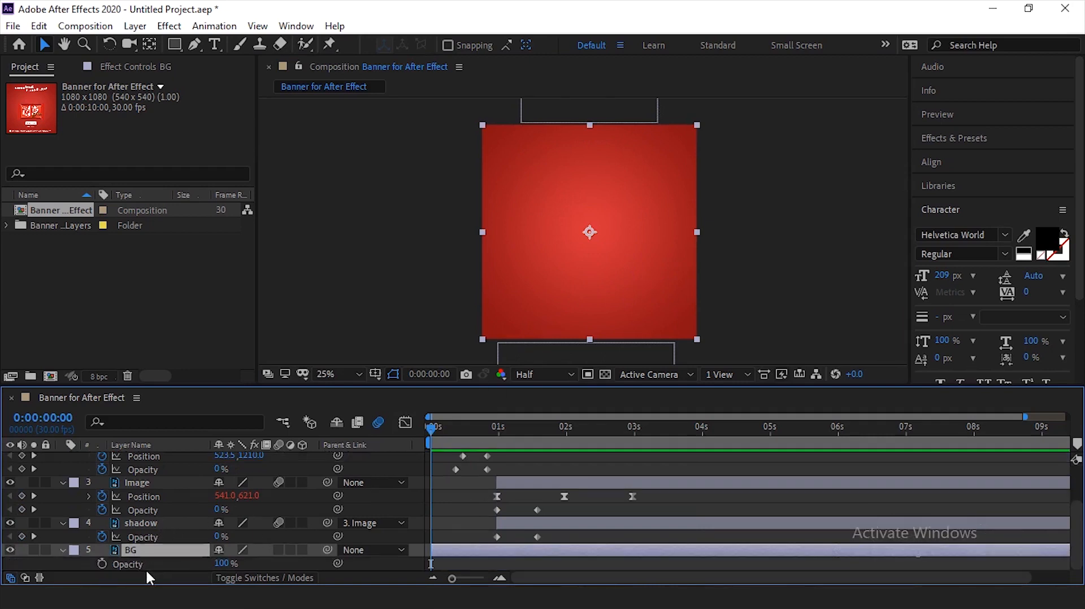
left_click(101, 564)
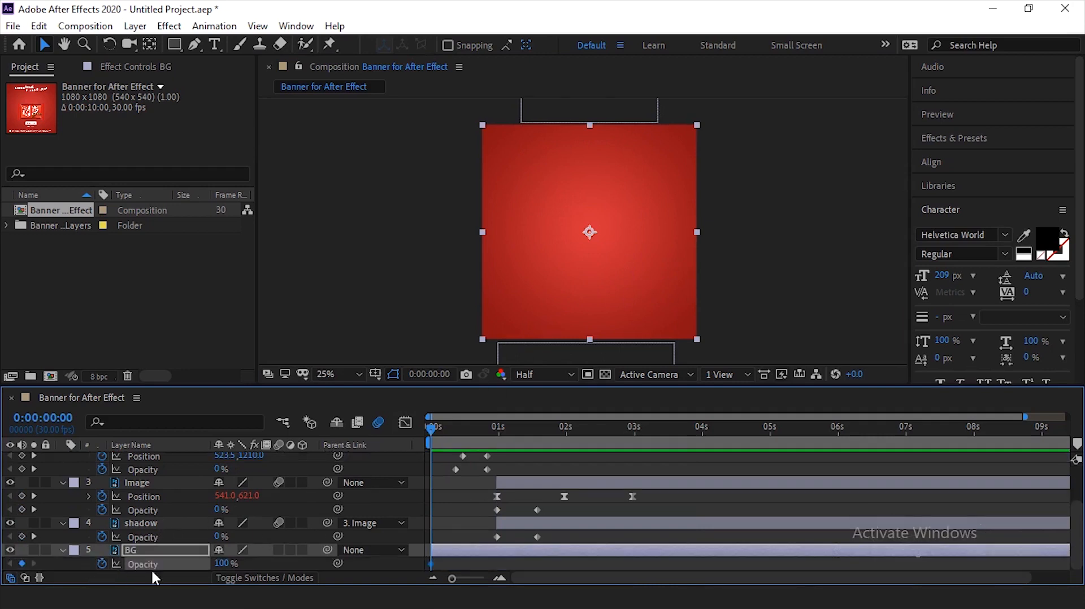
left_click(221, 564)
type("0")
key("Return")
left_click_drag(440, 433, 455, 437)
left_click(218, 564)
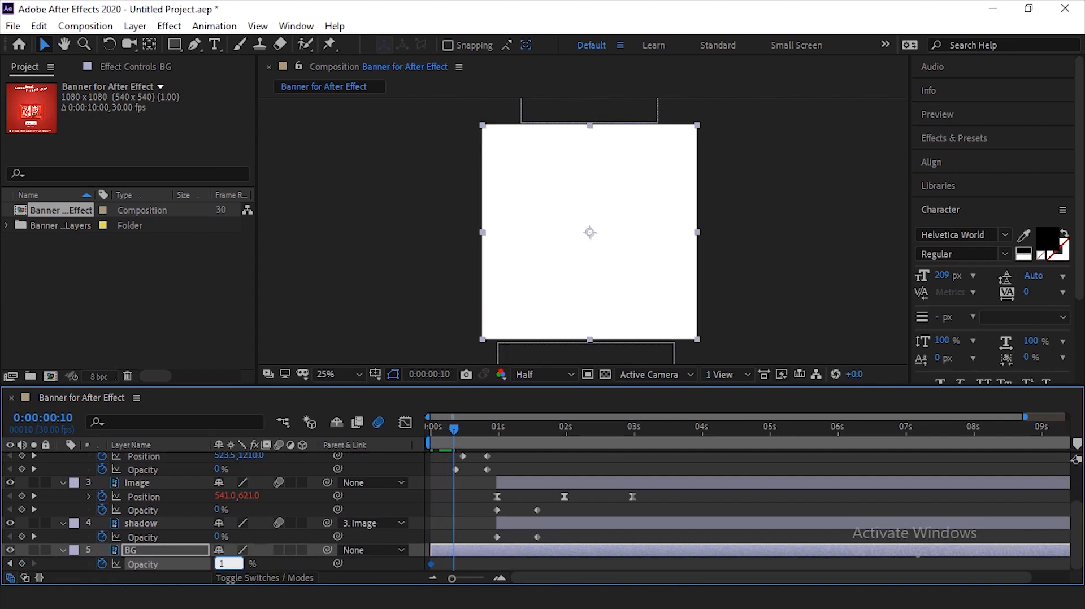
type("100")
key("Return")
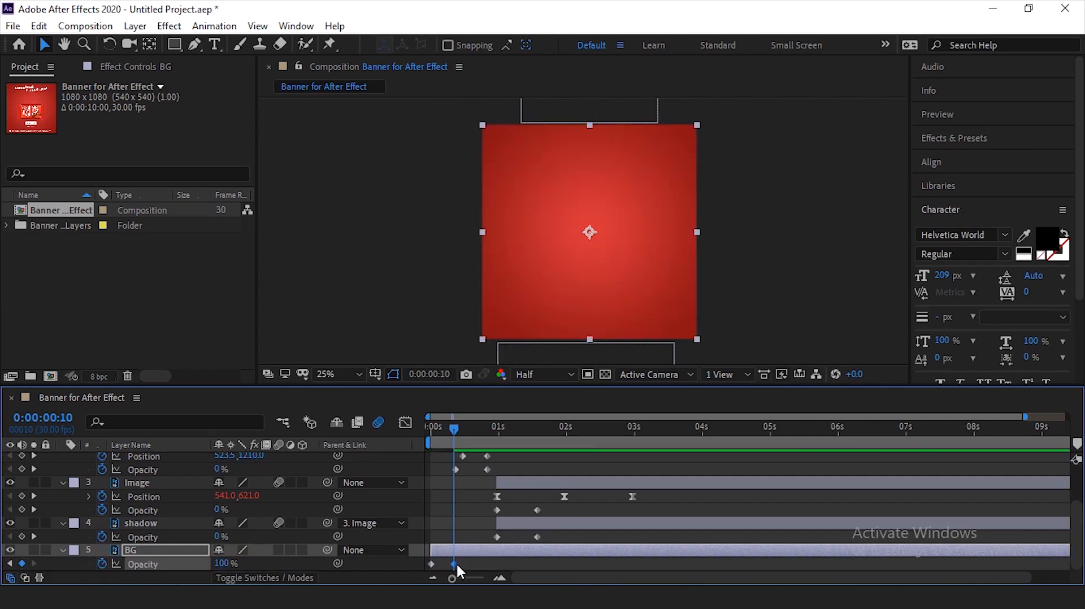
- Move the BG layer's ending Opacity keyframe to about 0:00:00:09 and preview the whole animation from the start
left_click_drag(453, 564, 449, 564)
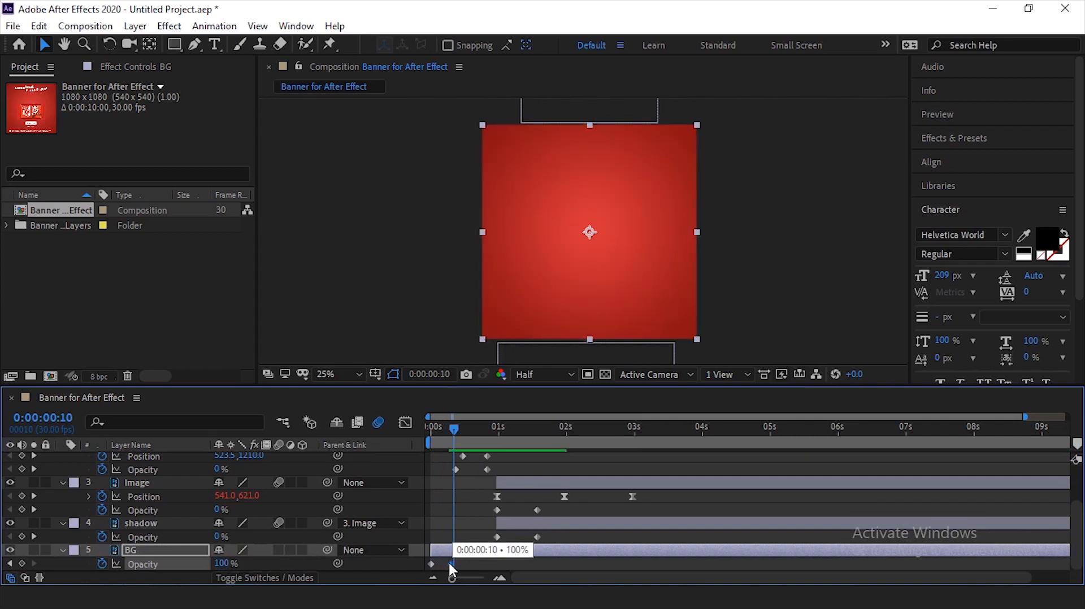
left_click_drag(439, 431, 431, 430)
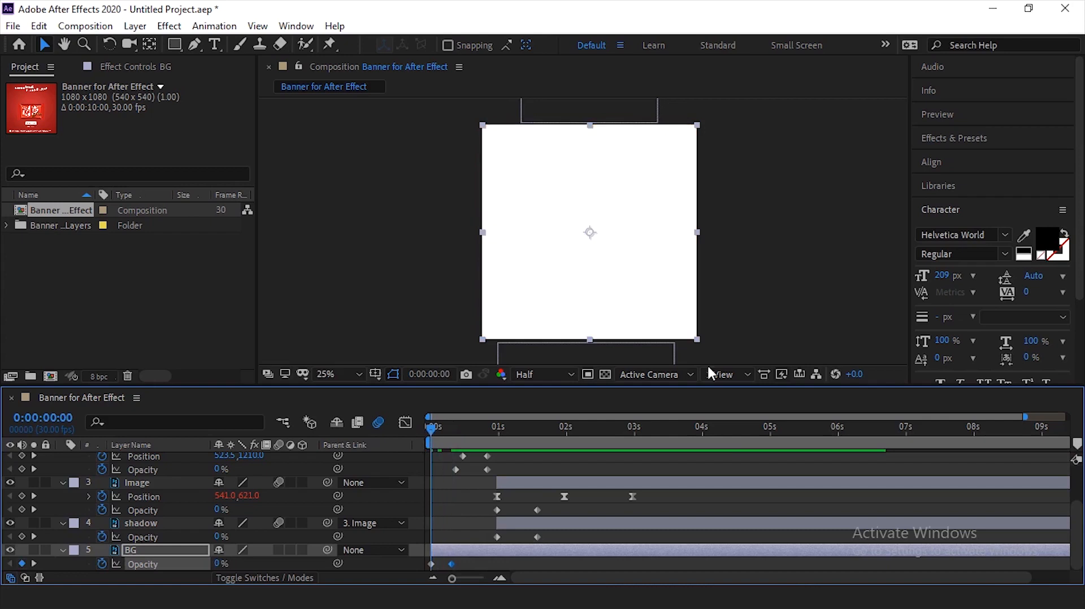
left_click(756, 269)
key("space")
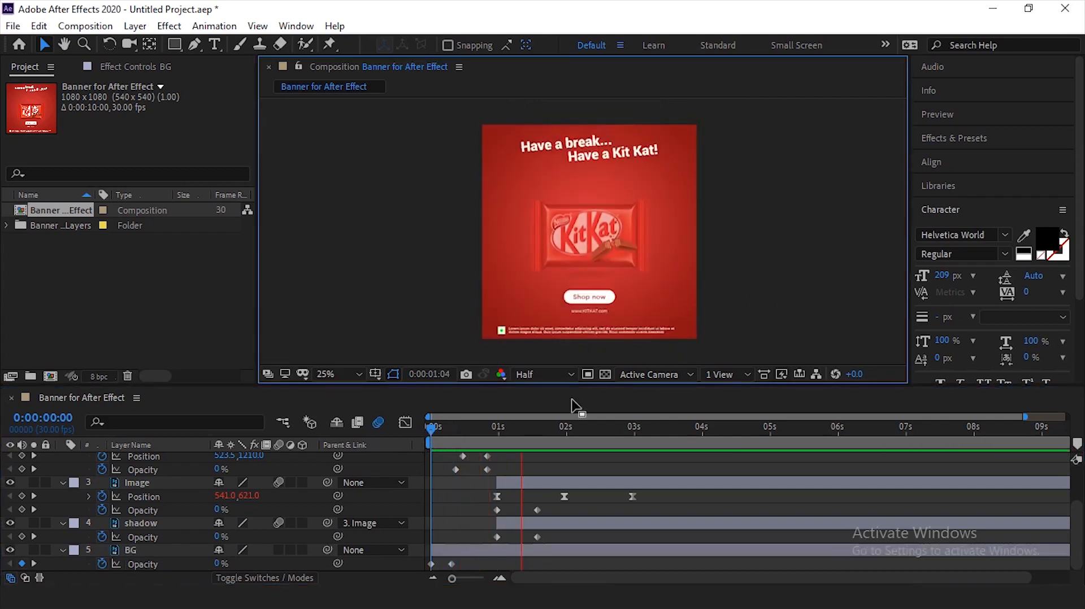
- Try a quicker BG fade-in by moving its ending Opacity keyframe to about 0:00:00:07, and preview it
left_click_drag(451, 564, 447, 564)
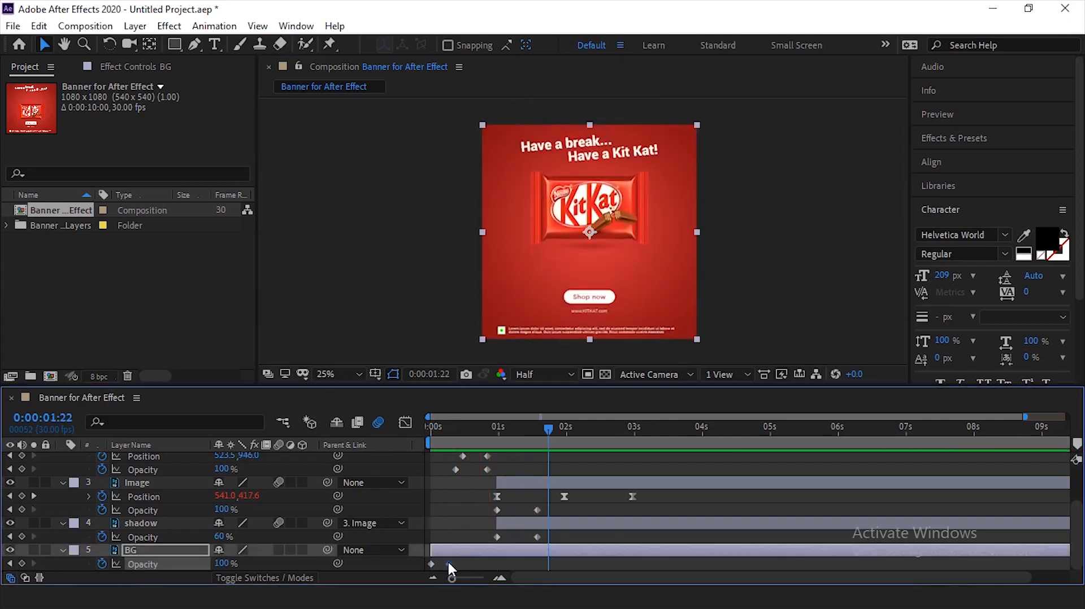
left_click_drag(436, 432, 425, 432)
key("space")
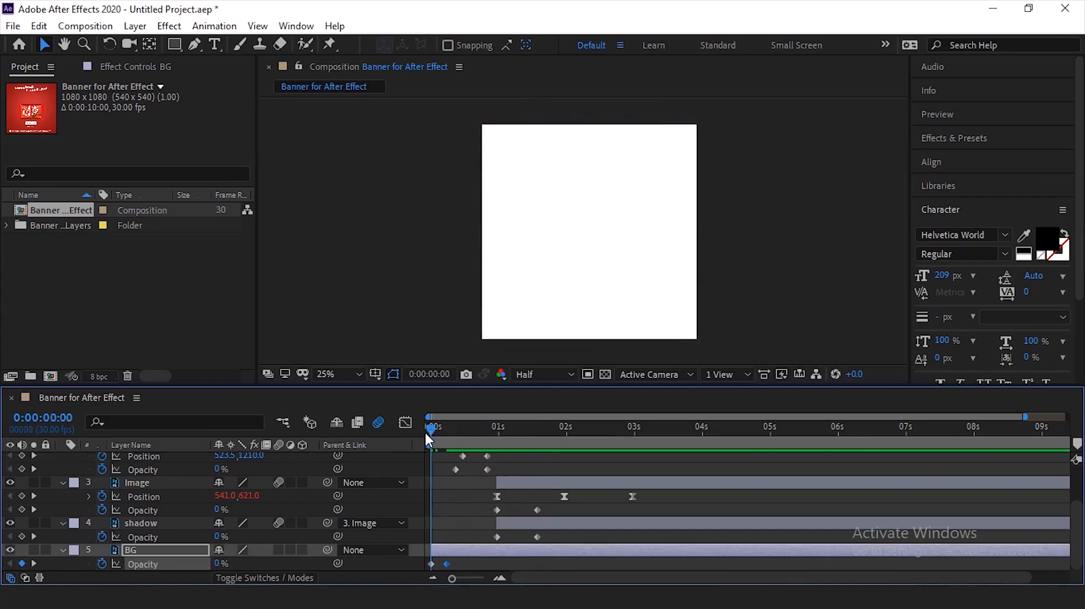
- Return the BG layer's ending Opacity keyframe to about 0:00:00:09 and replay the animation from the start
left_click_drag(447, 564, 451, 562)
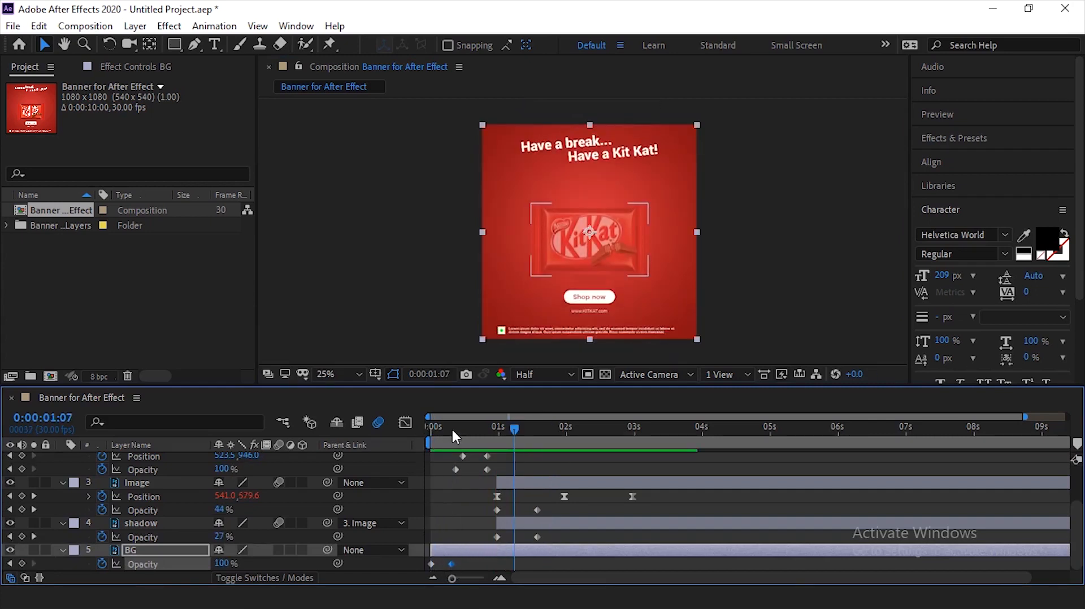
left_click_drag(452, 429, 417, 440)
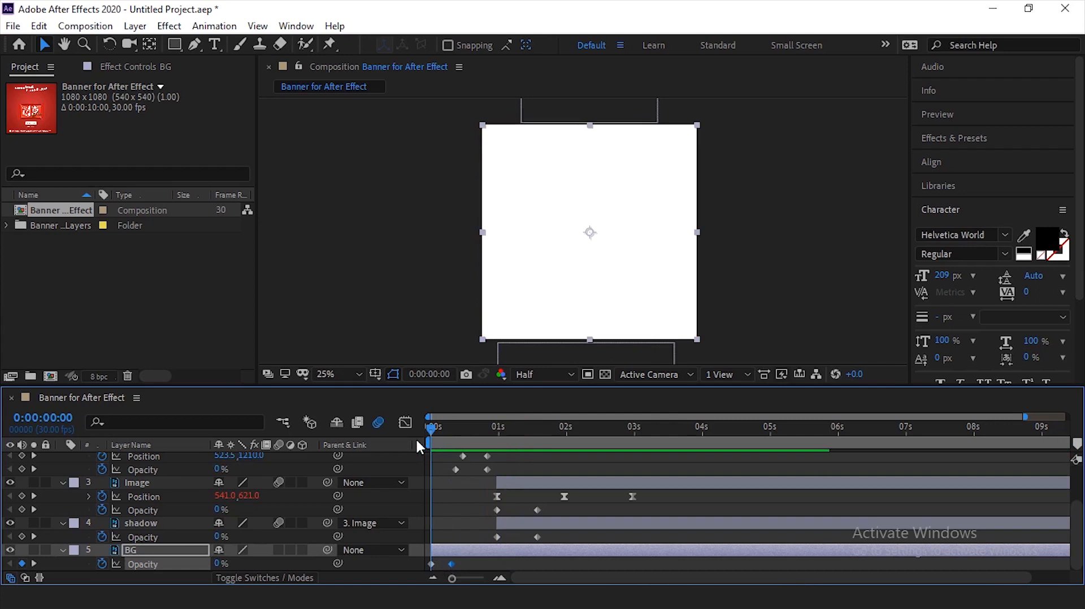
key("space")
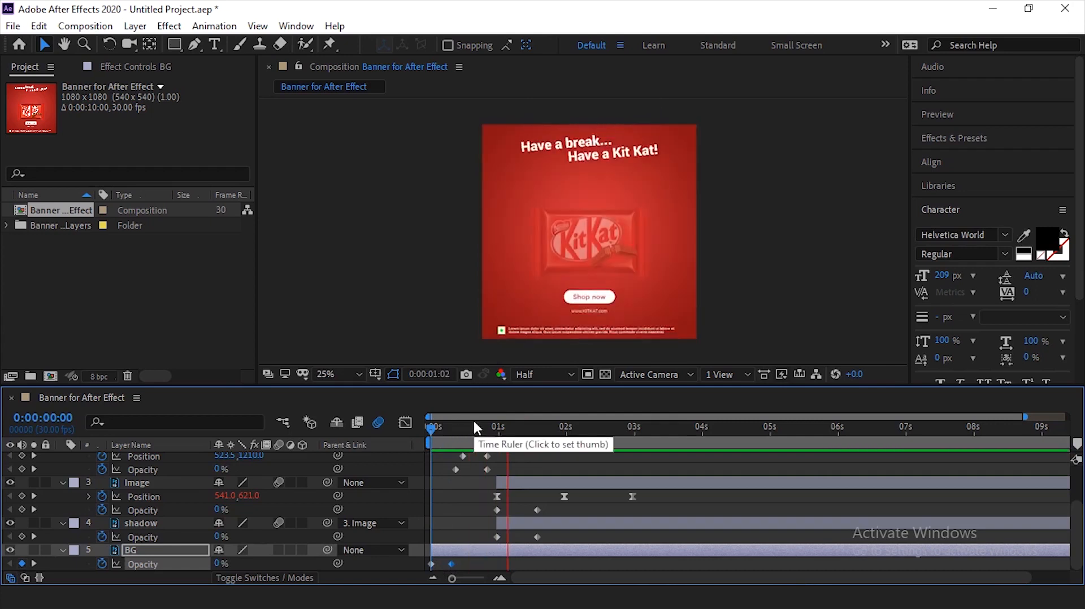
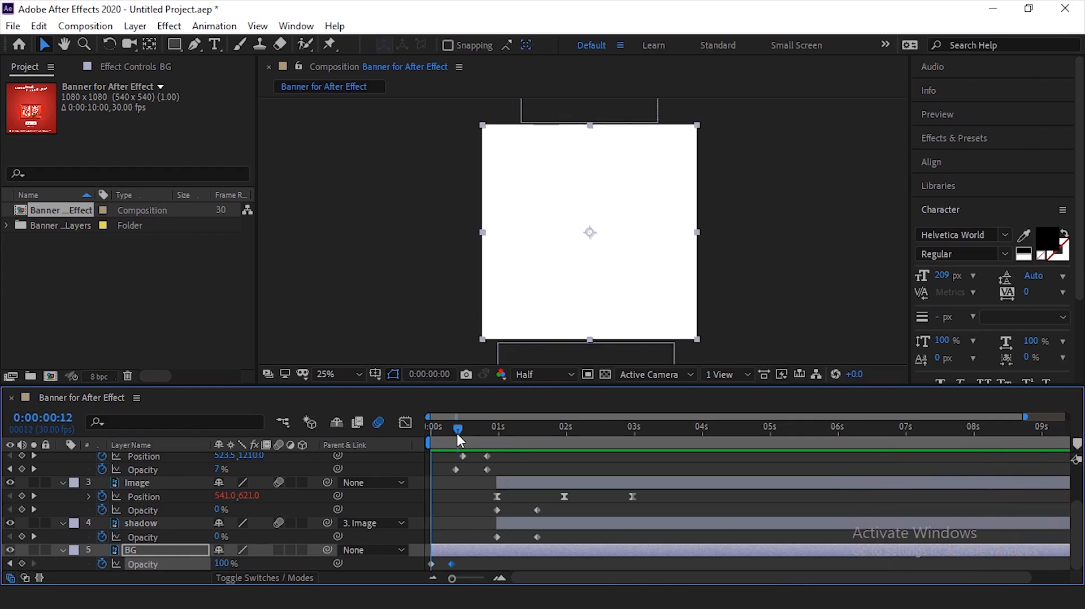
- Scrub the timeline to 0:00:00:22 and preview how the headline and bottom text come into the banner
left_click_drag(456, 432, 480, 431)
left_click(587, 317)
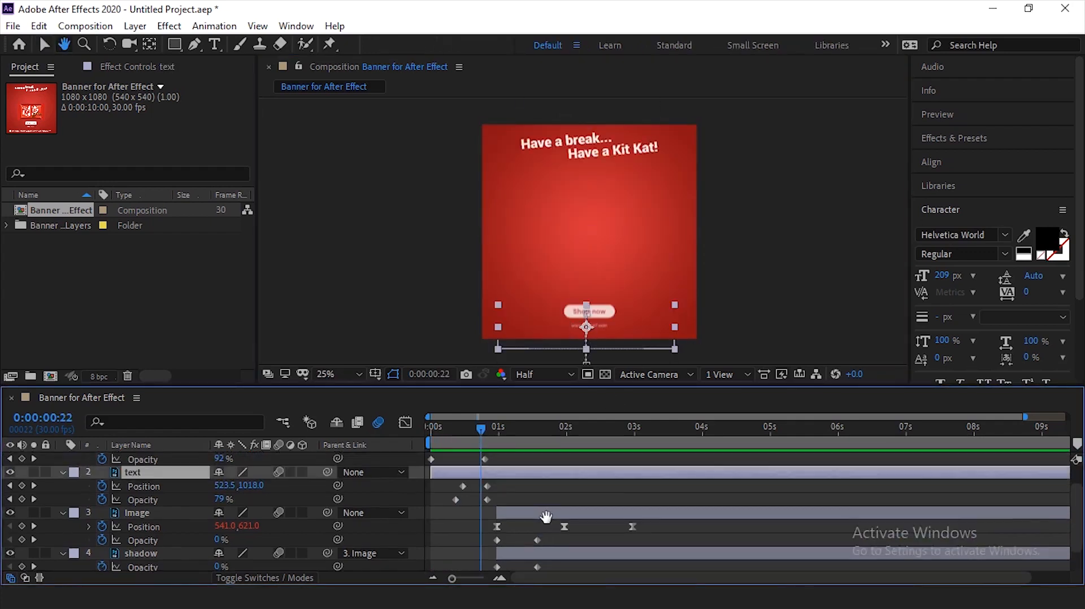
scroll(527, 497, "up", 2)
left_click(737, 193)
key("space")
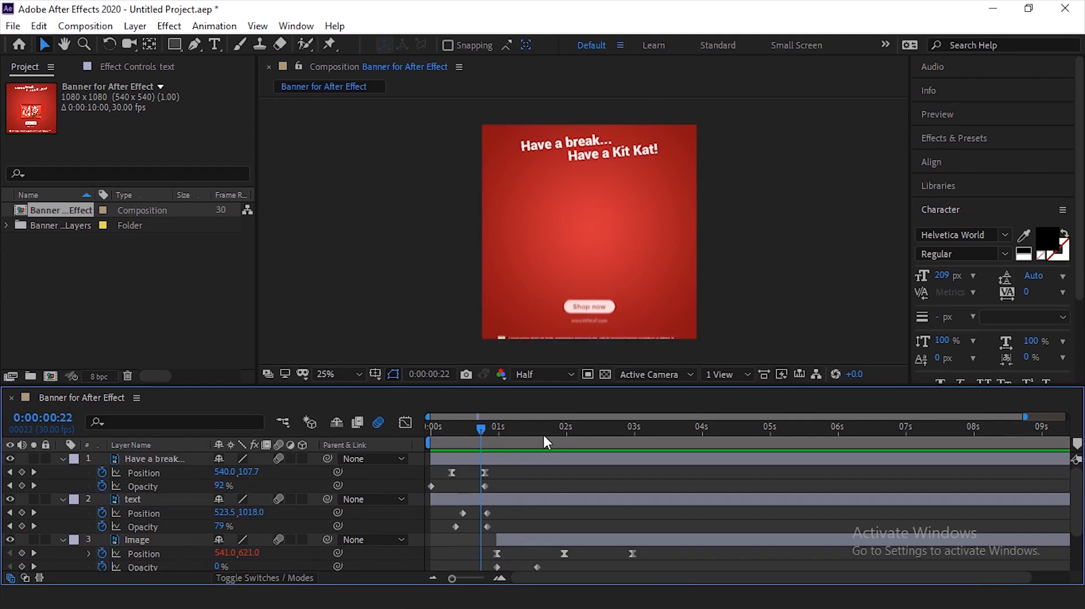
key("space")
- Reshape the speed curve of the Image layer's Position keyframes in the Graph Editor with Easy Ease In, and preview the animation from the start
left_click_drag(643, 552, 476, 555)
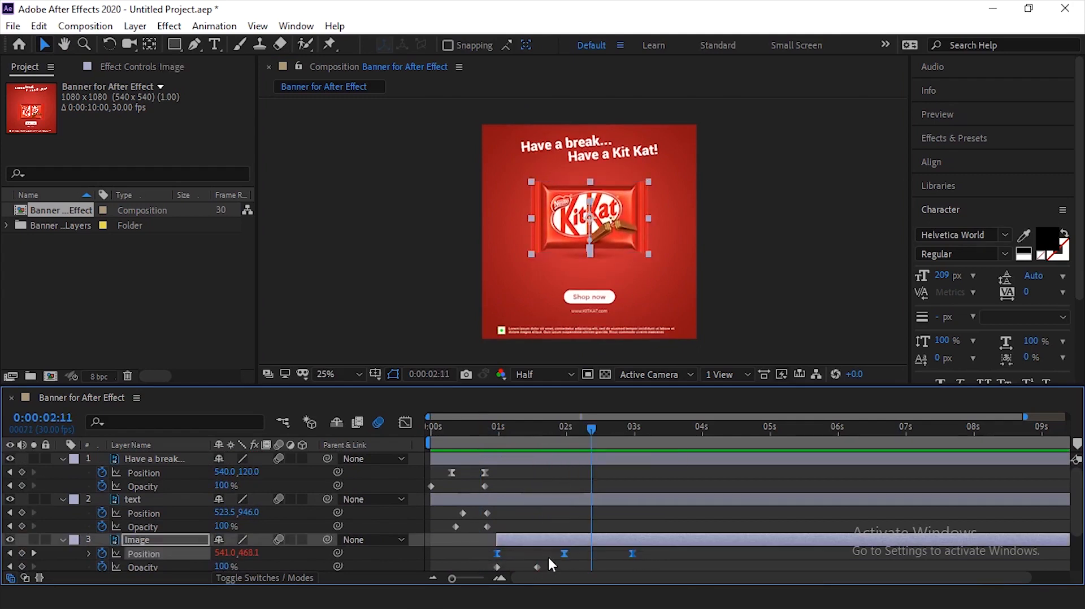
key("shift+F3")
left_click_drag(655, 455, 421, 550)
left_click_drag(509, 539, 514, 538)
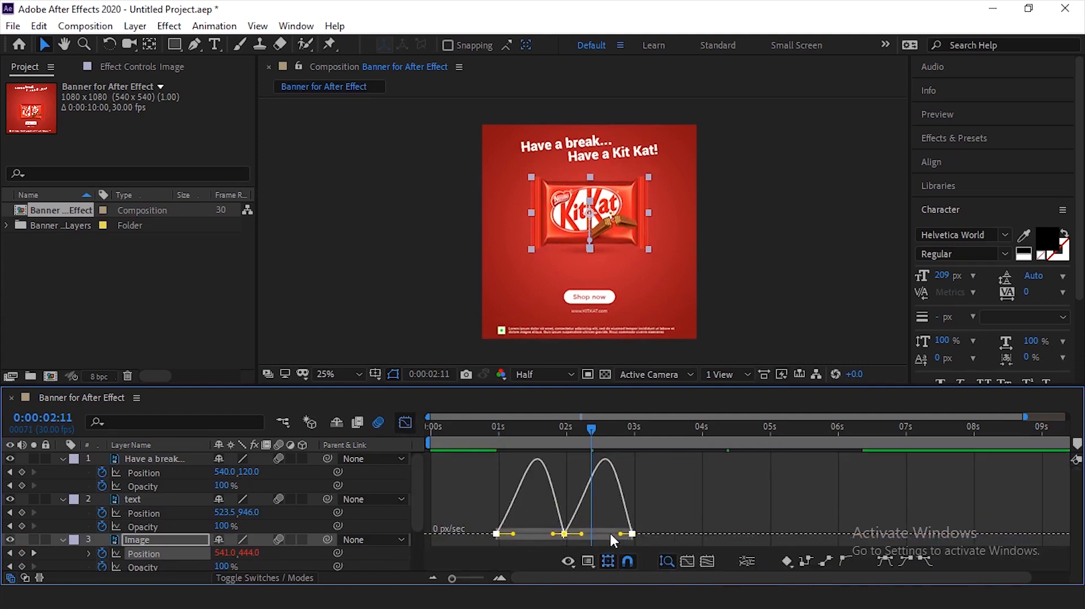
key("shift+F9")
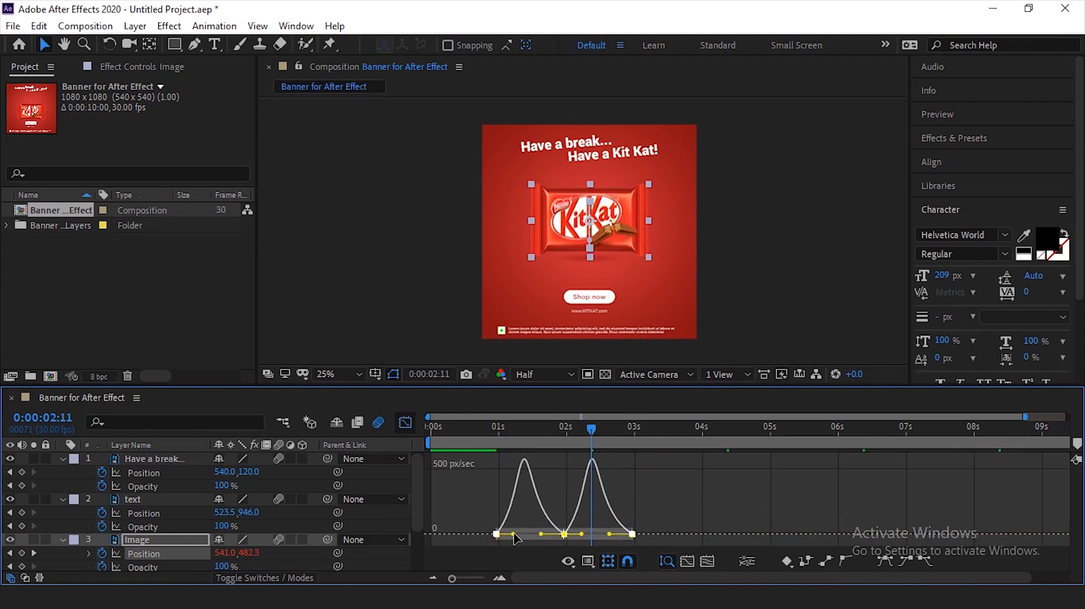
left_click(405, 423)
left_click(510, 435)
left_click_drag(507, 438, 419, 432)
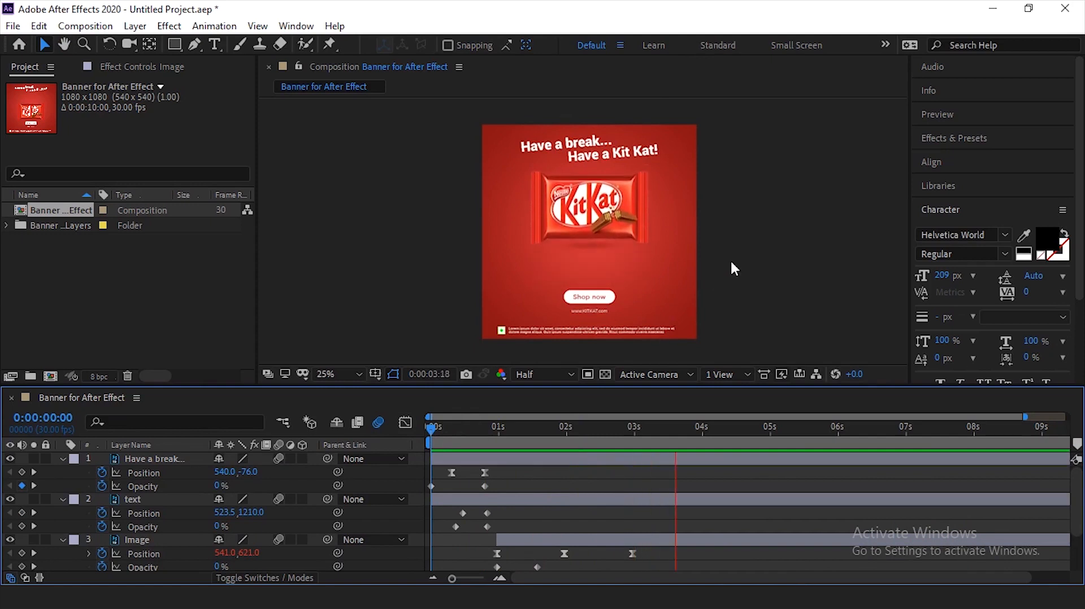
key("space")
- Collapse the keyframed properties of all five layers and replay the animation from near the start
left_click(171, 495)
key("ctrl+a")
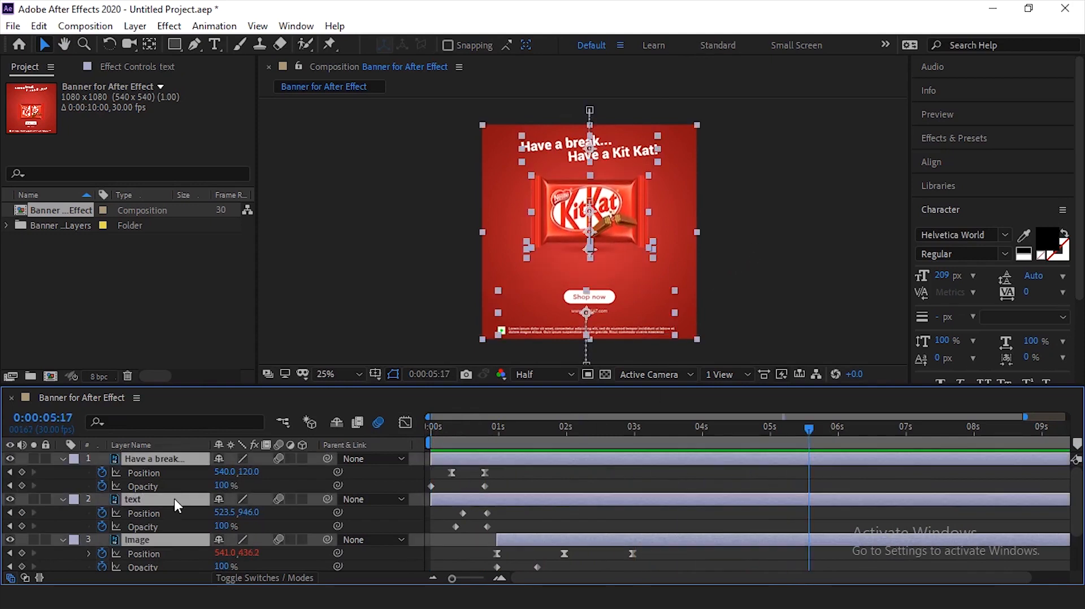
key("u")
left_click(240, 532)
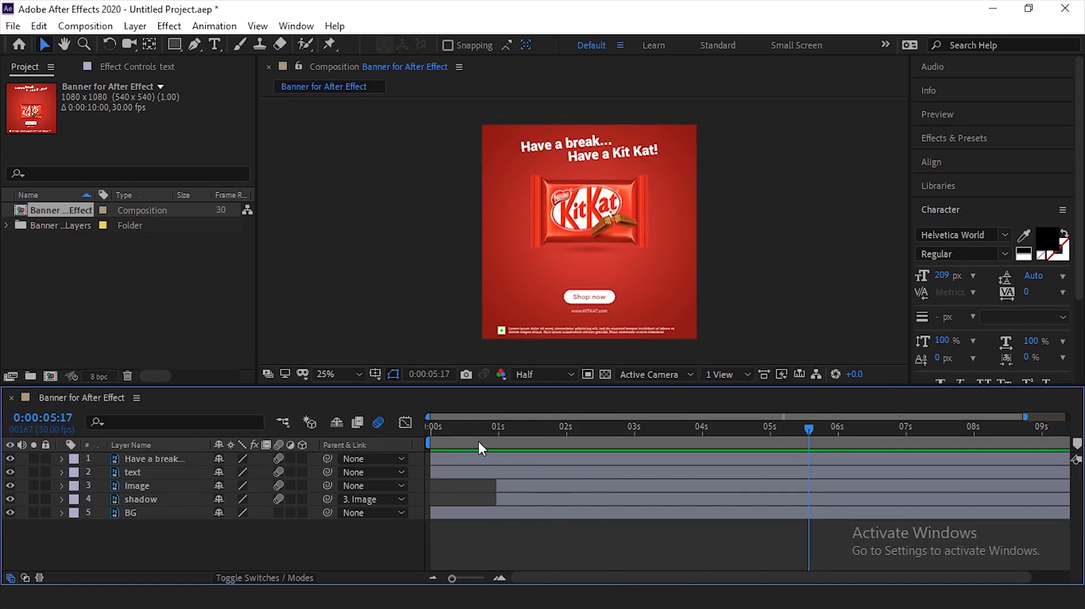
left_click_drag(467, 431, 436, 433)
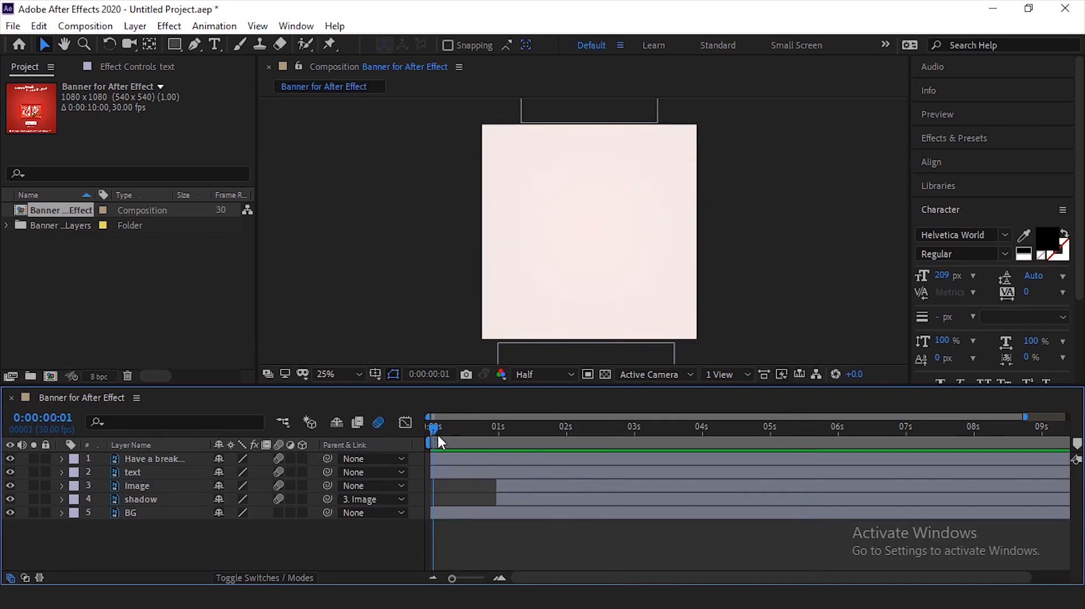
key("space")
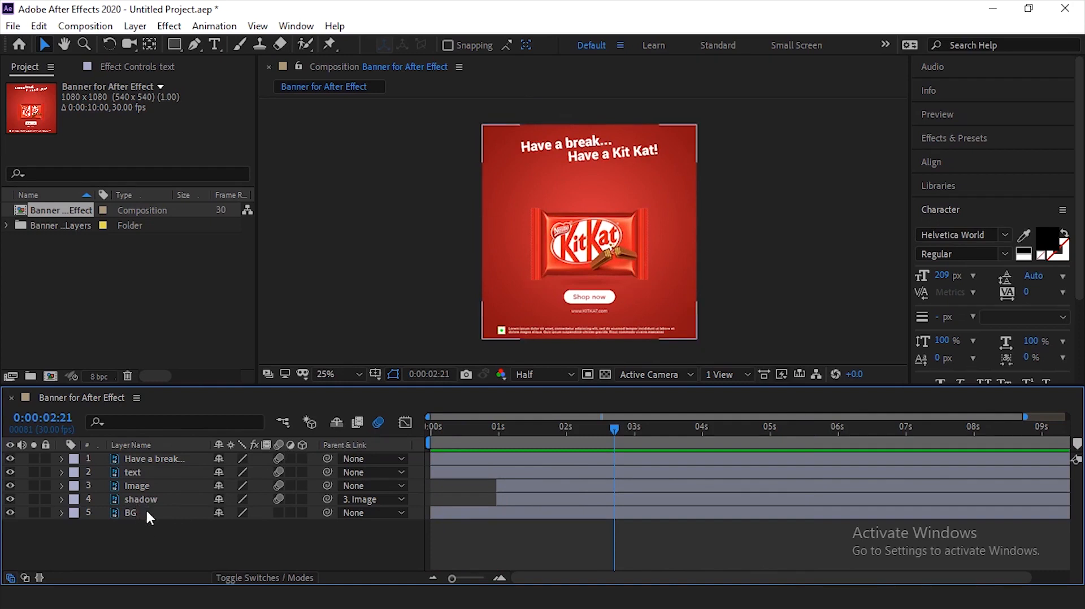
- Briefly hide and reshow the Image and shadow layers to check what they contain
left_click(144, 486)
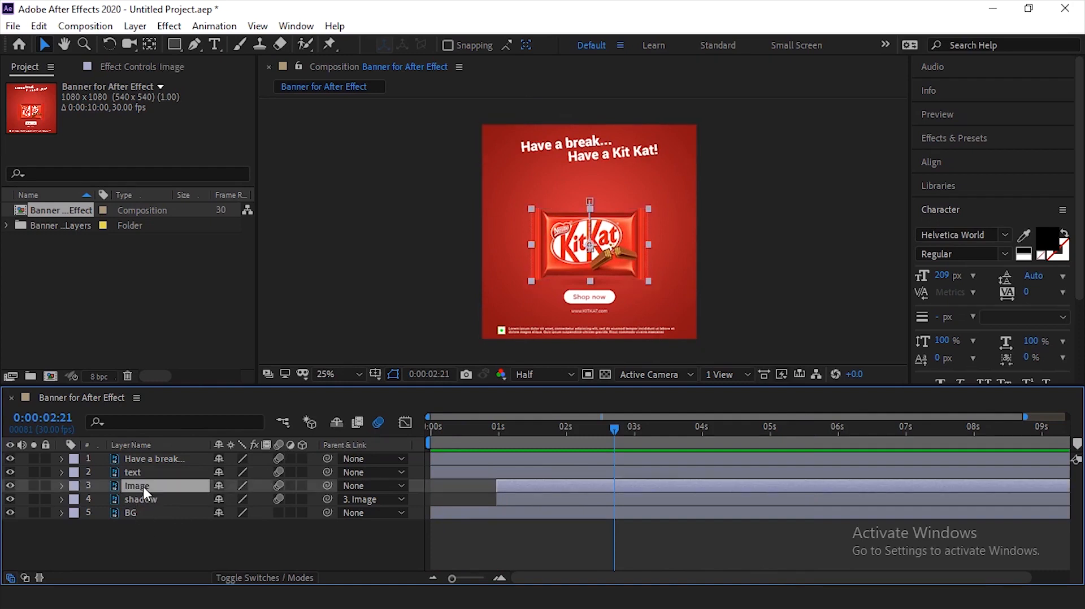
left_click(143, 498, "shift")
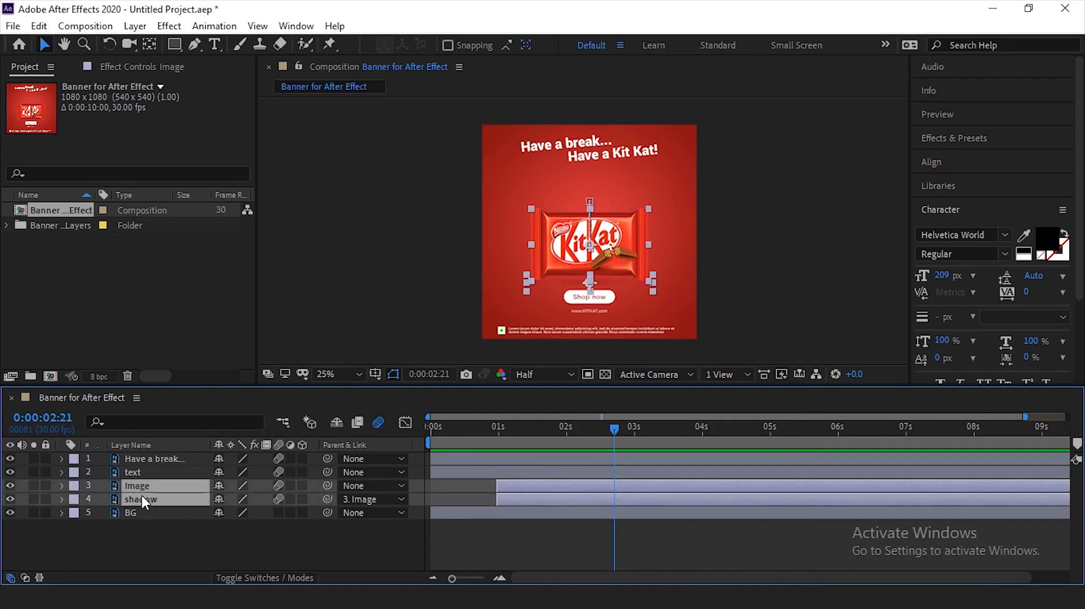
left_click(9, 485)
left_click(9, 485)
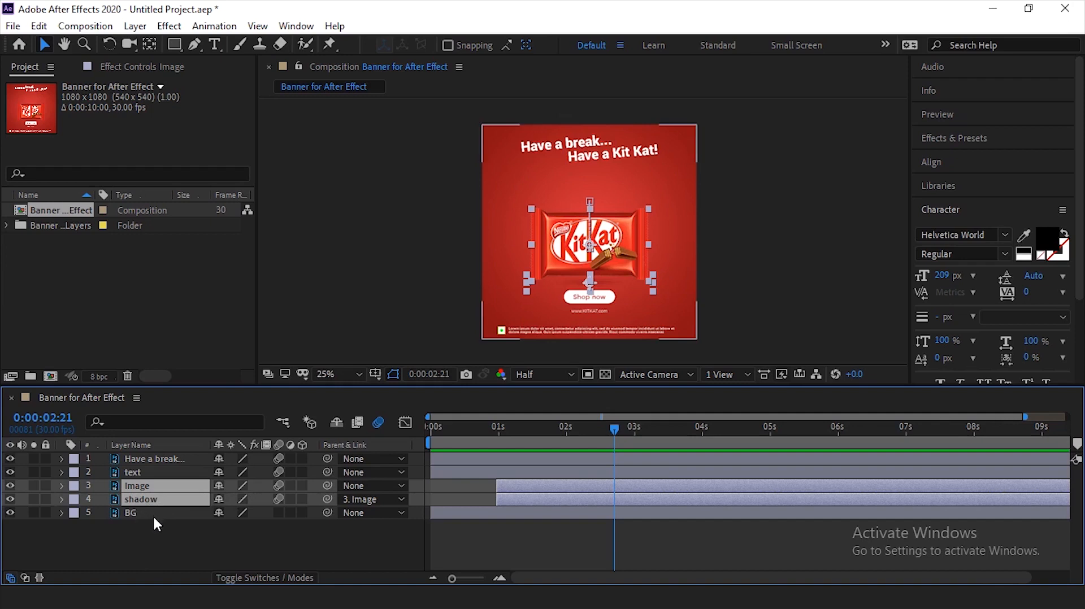
- Select the BG, text and Have a break... layers together, briefly hiding and reshowing them to check the group
left_click(136, 512)
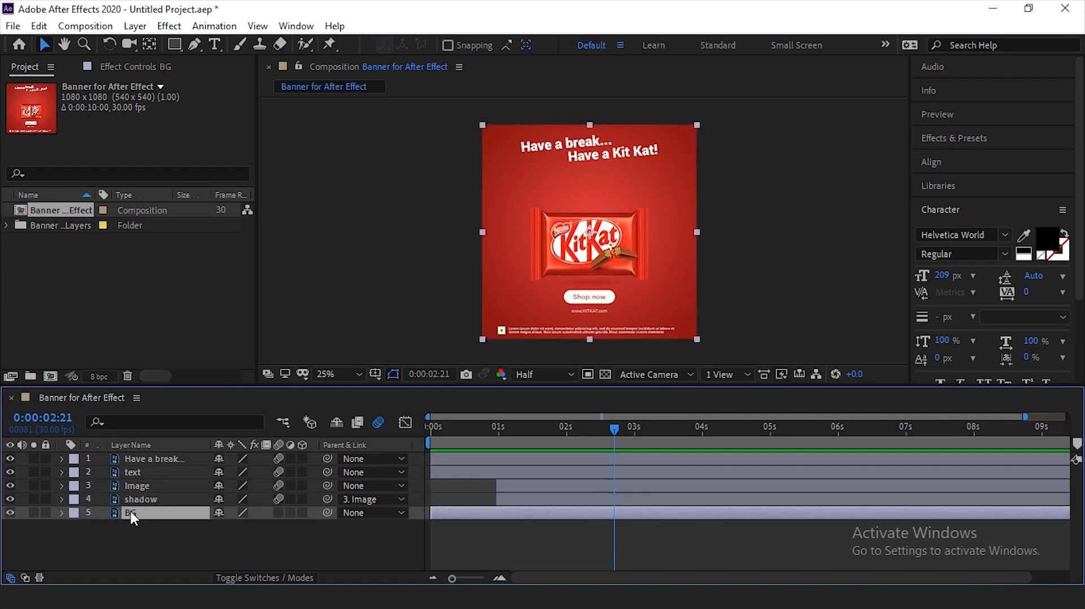
left_click(9, 510)
left_click(9, 510)
left_click(136, 472, "ctrl")
left_click(159, 459, "ctrl")
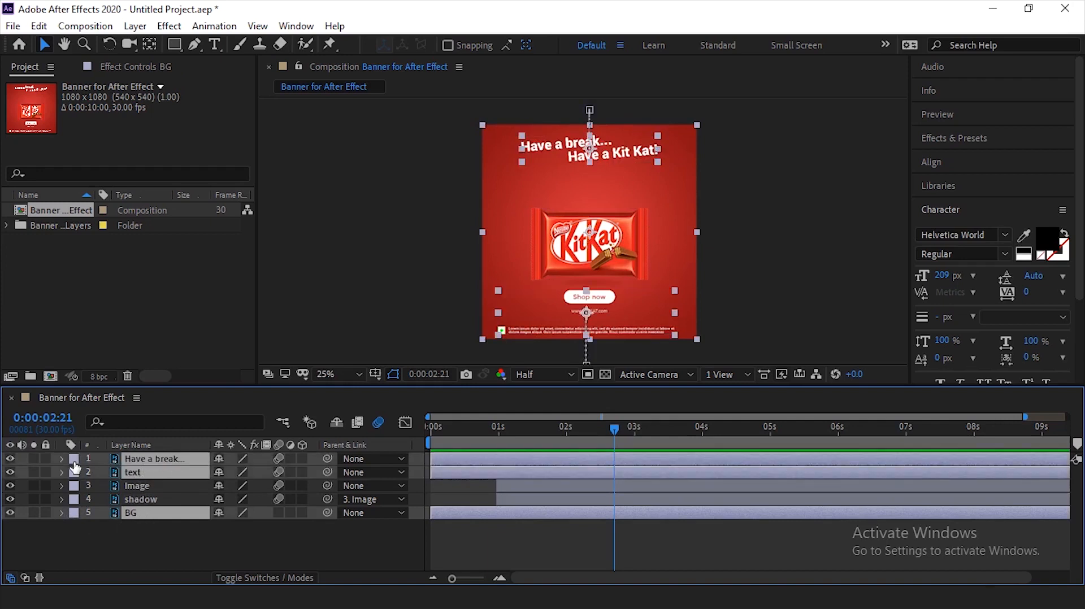
left_click(11, 469)
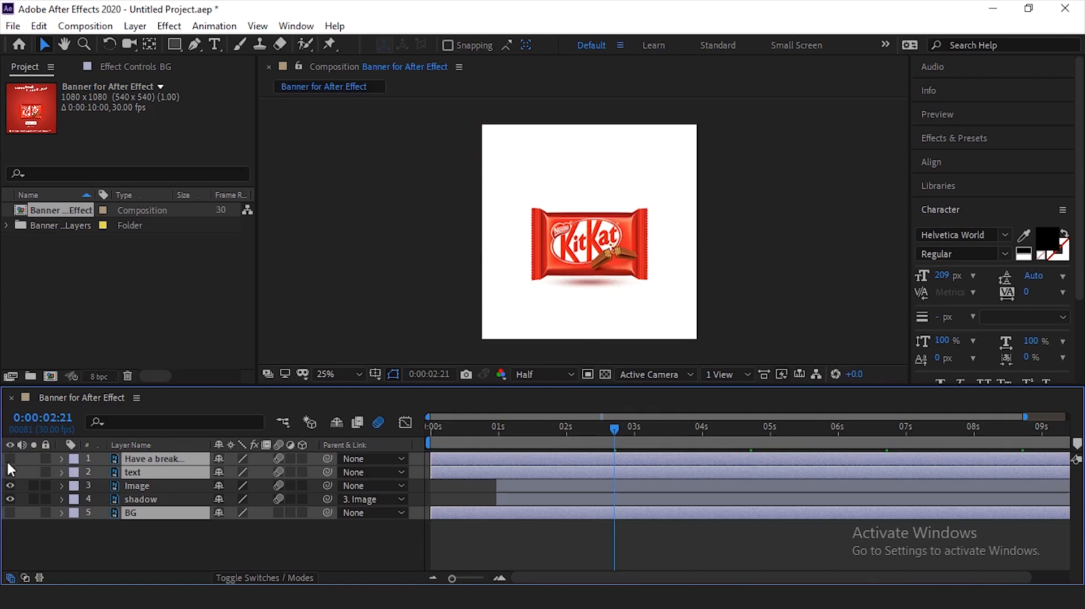
left_click(8, 457)
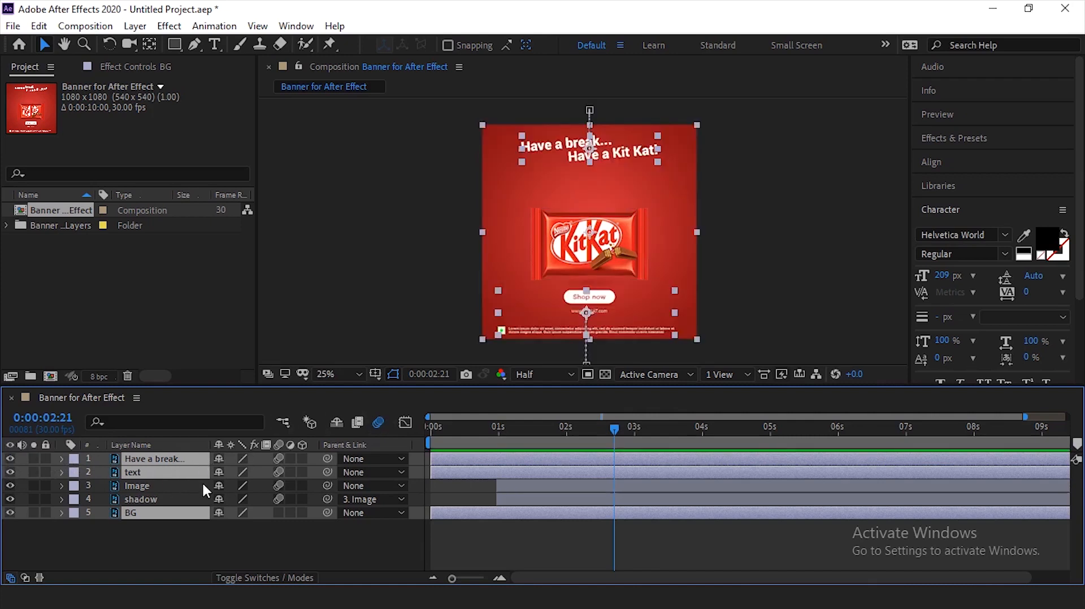
- Pre-compose the three selected layers as Pre-comp 1, moving all attributes into the new composition
right_click(178, 462)
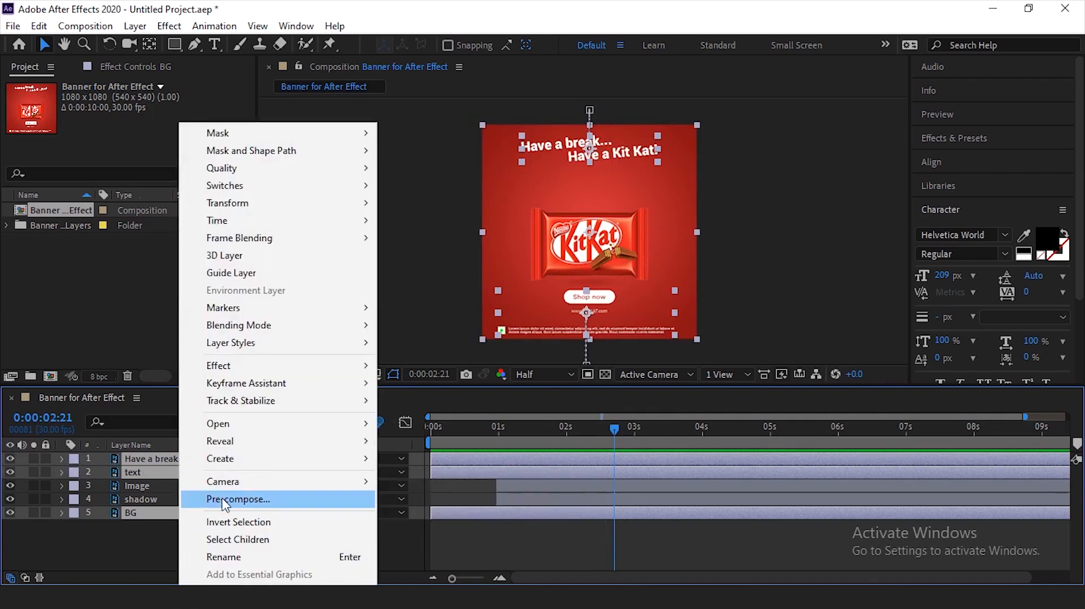
left_click(263, 502)
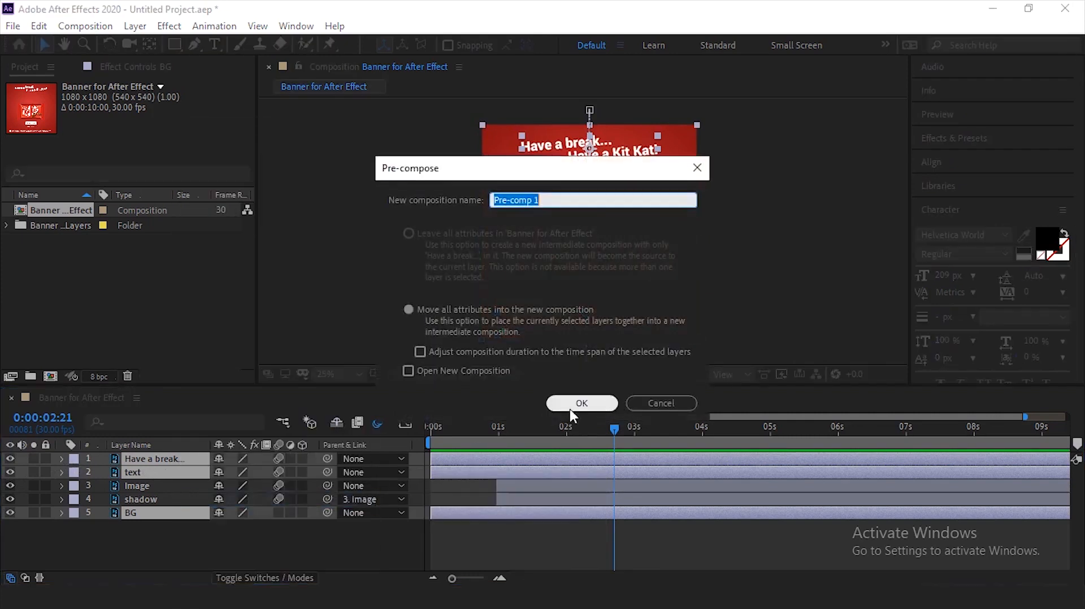
left_click(435, 311)
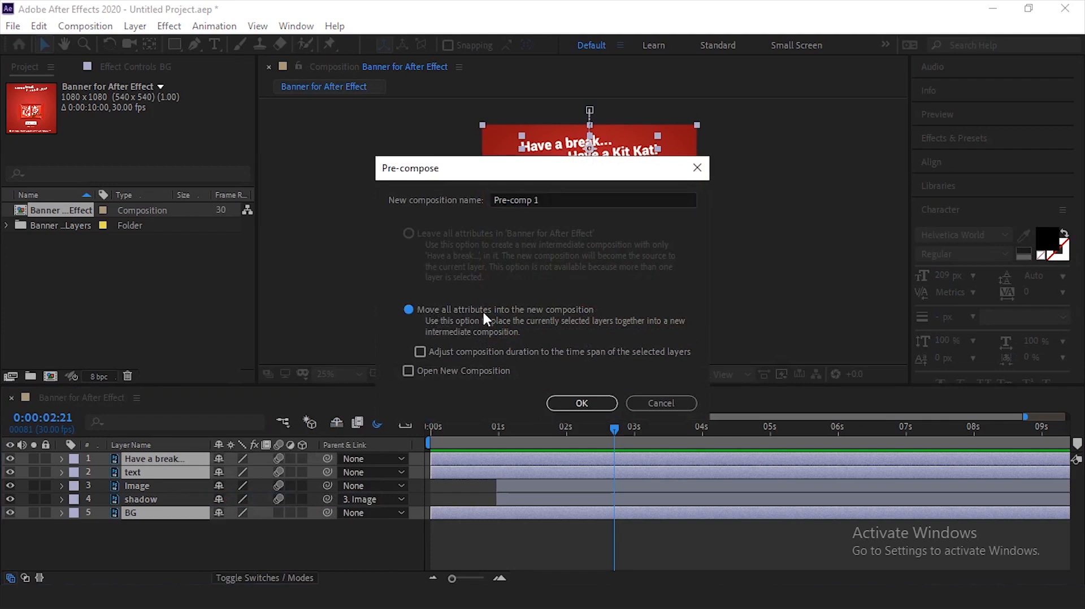
left_click(548, 200)
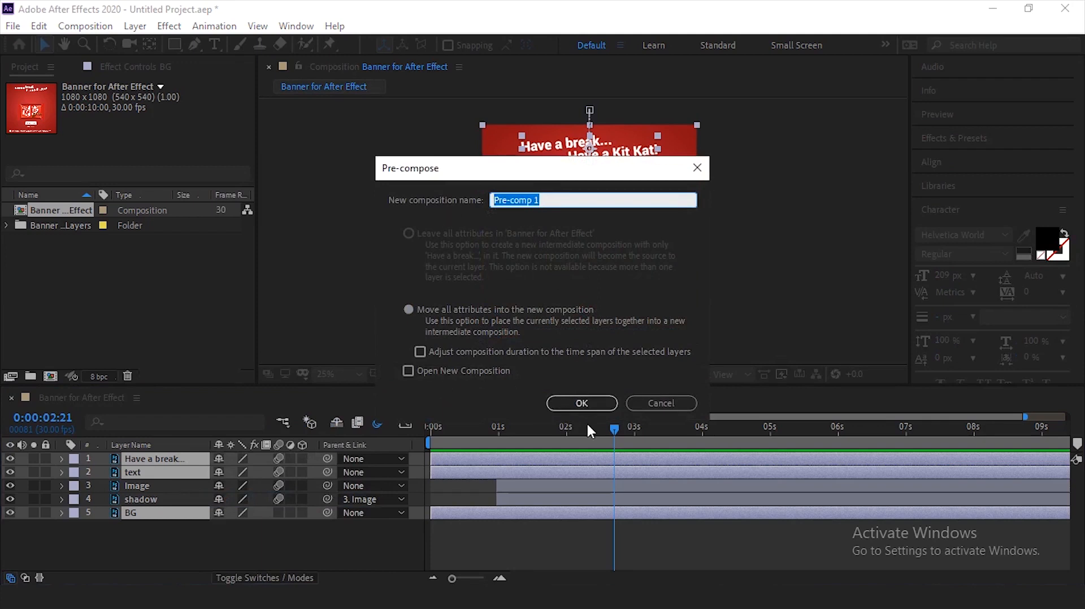
left_click(582, 403)
left_click(256, 527)
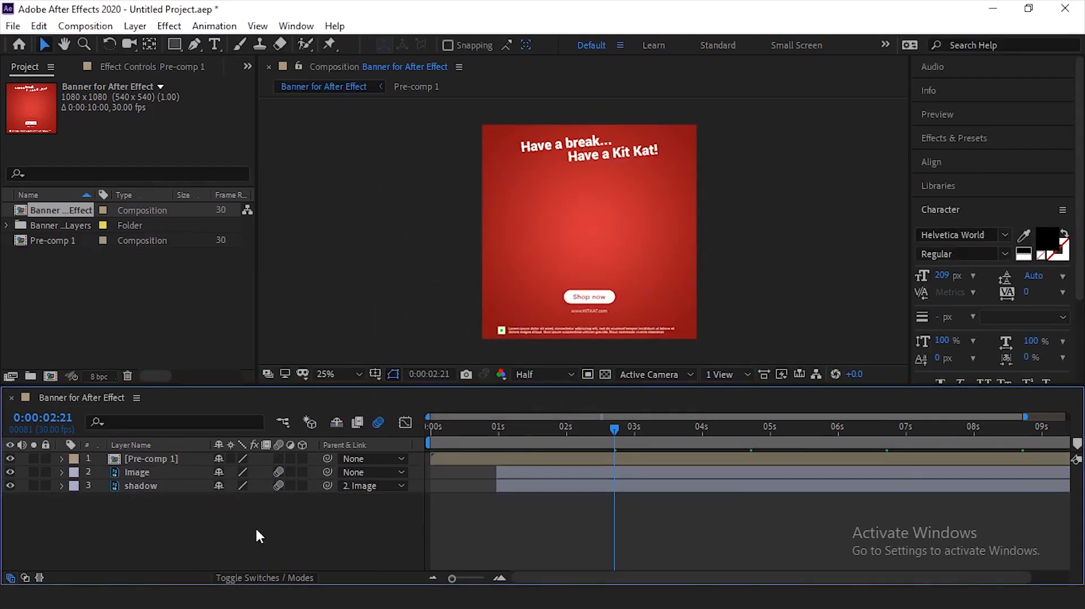
- Move the Pre-comp 1 layer below the shadow layer in the layer stack
left_click(165, 446)
left_click(165, 444)
left_click_drag(160, 460, 175, 493)
left_click(176, 507)
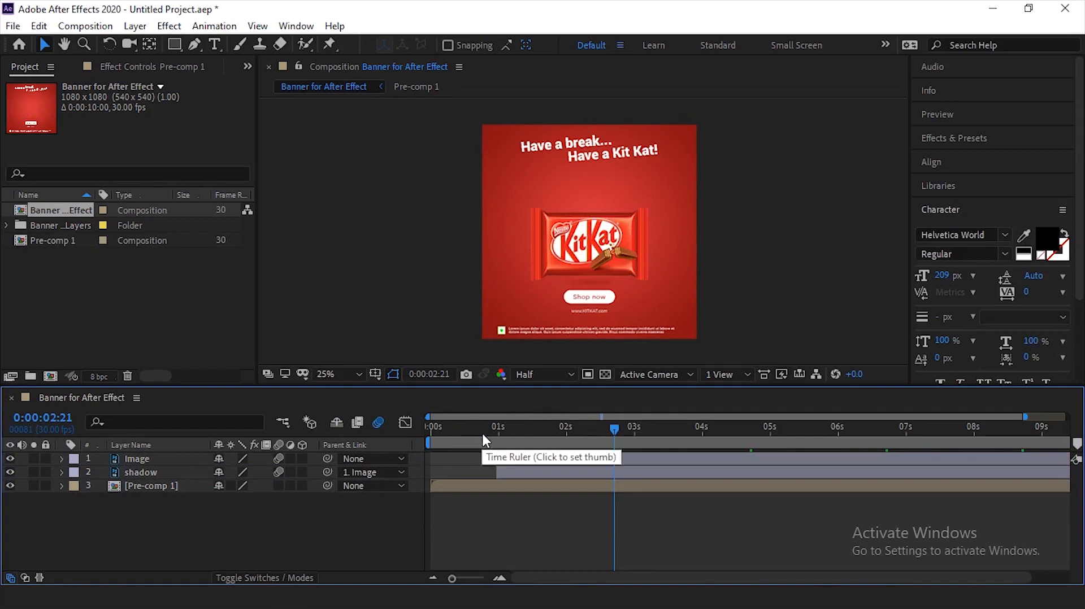
- Duplicate the Pre-comp 1 layer and apply Time-Reverse Layer to the upper copy
left_click(149, 486)
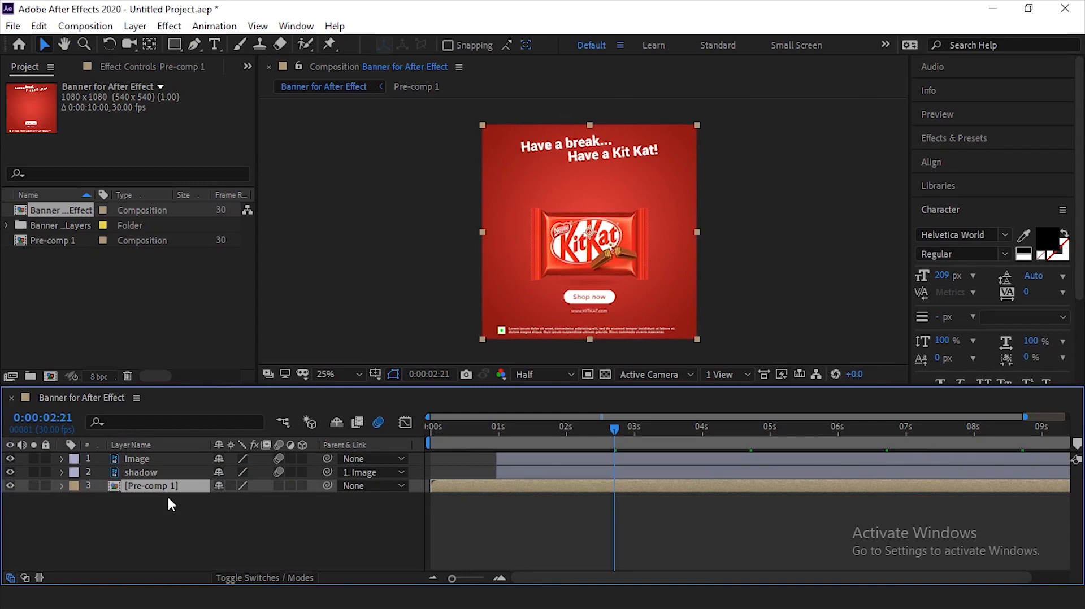
key("ctrl+d")
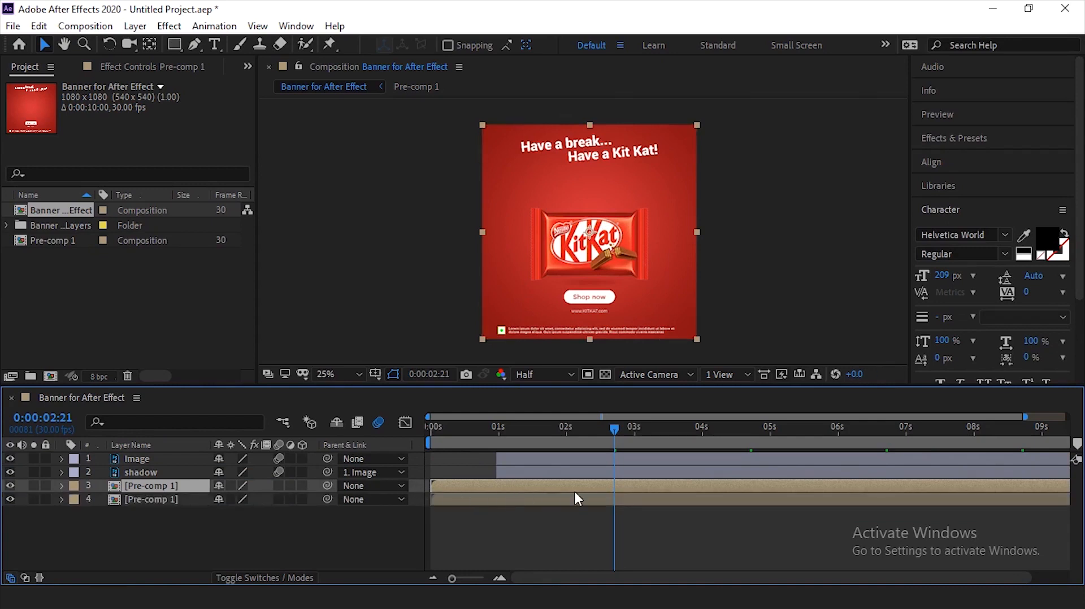
right_click(714, 484)
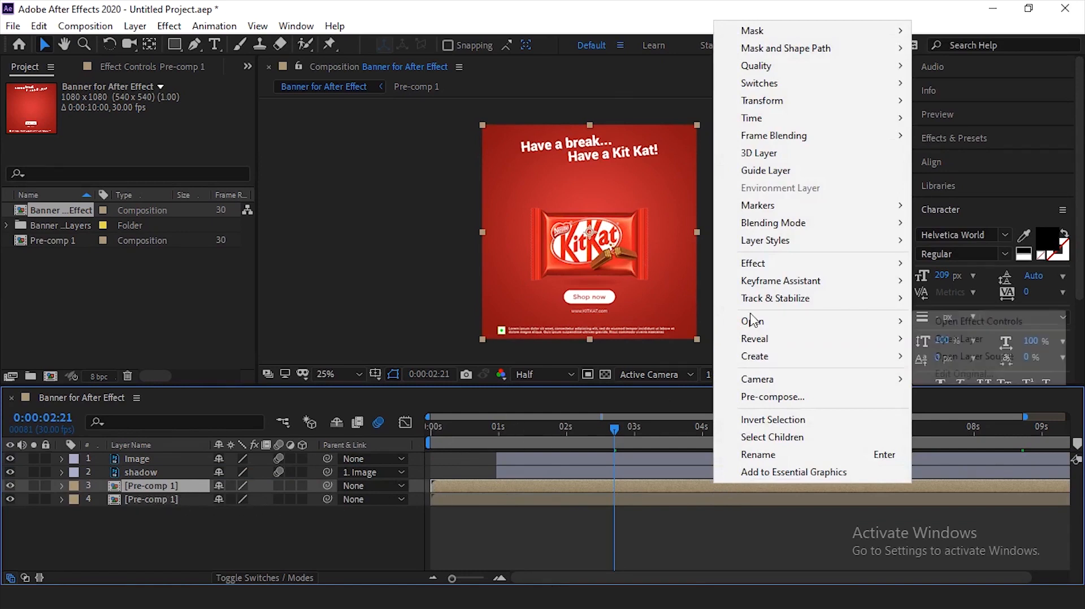
mouse_move(780, 281)
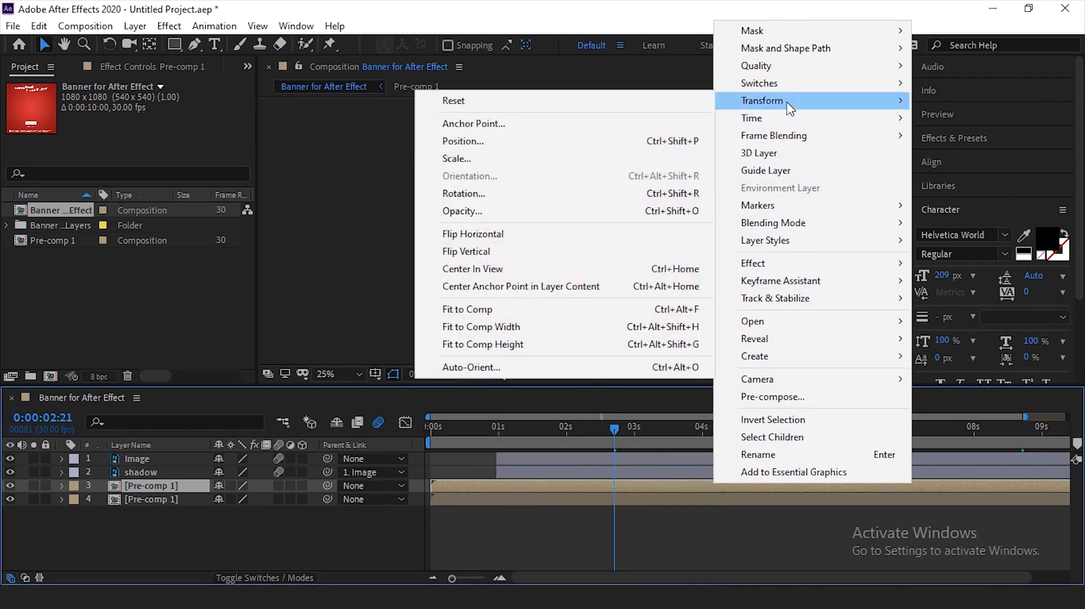
mouse_move(790, 117)
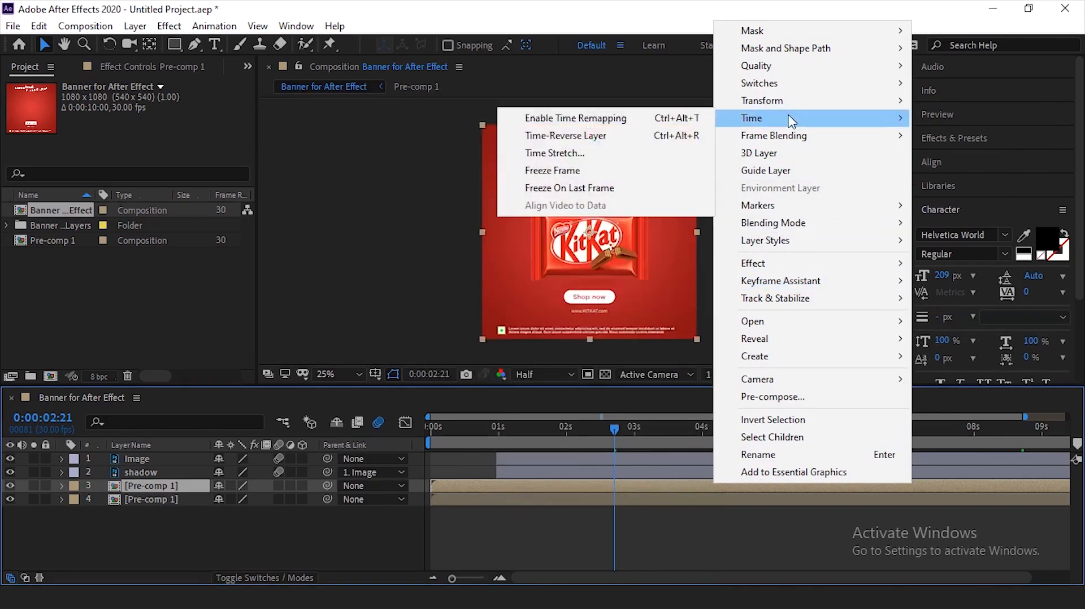
left_click(588, 144)
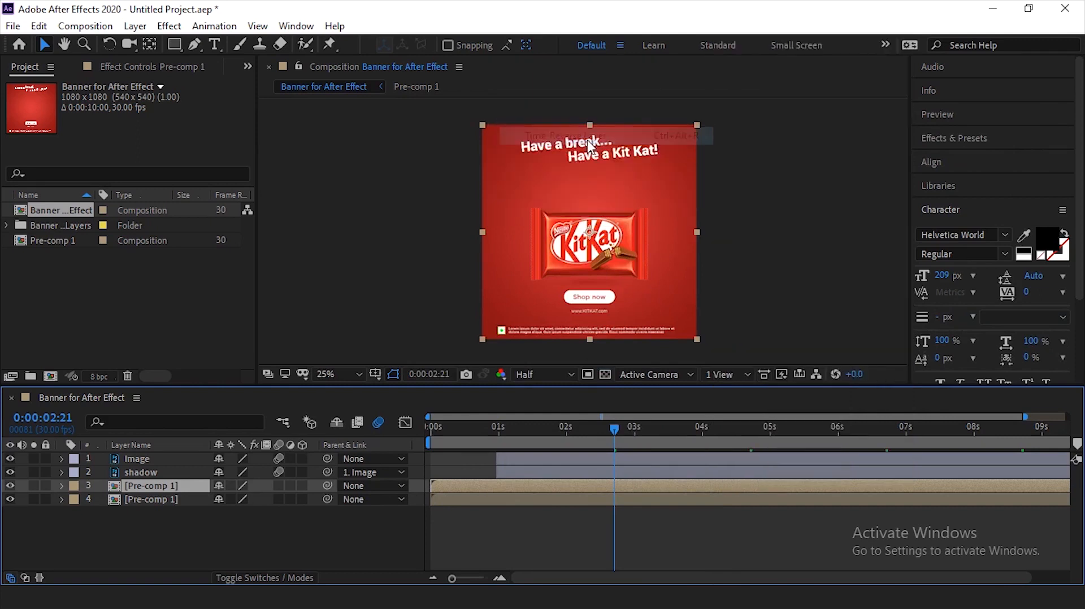
- Move the playhead to 0:00:07:25 and hide the lower Pre-comp 1 layer
left_click(649, 520)
left_click_drag(623, 435, 963, 445)
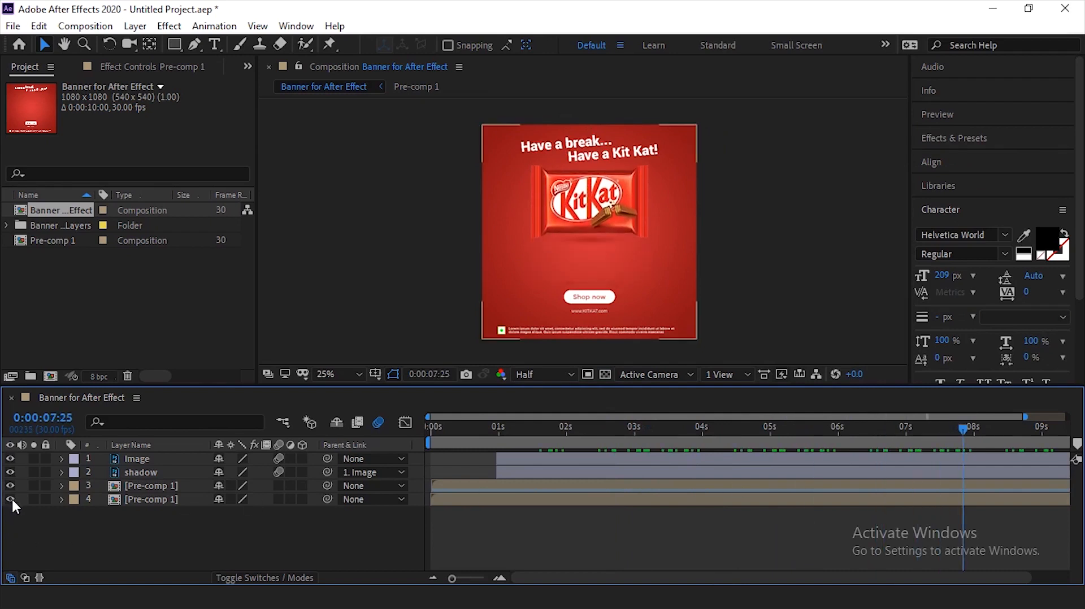
left_click(148, 500)
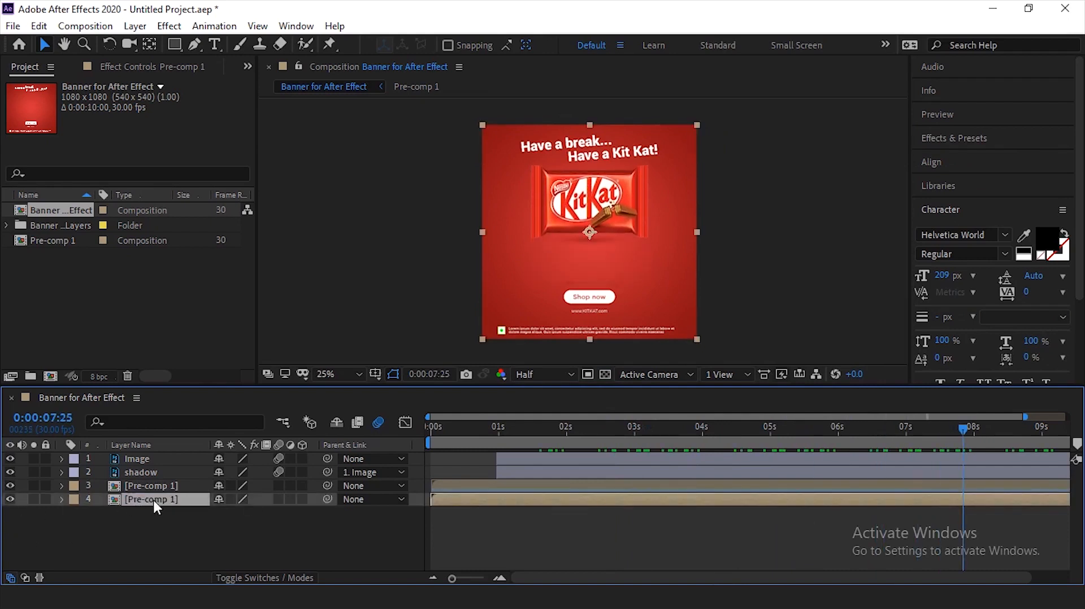
left_click(9, 498)
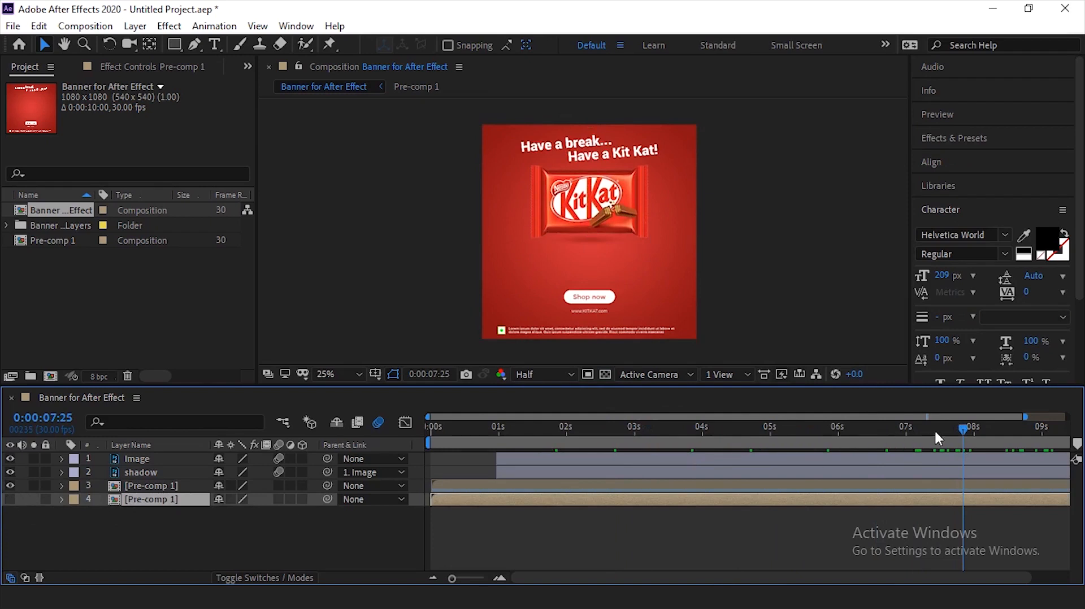
- Return the playhead to 0:00:00:00 and show the composition's full 10 seconds to examine the reversed Pre-comp 1 copy
left_click_drag(967, 435, 412, 477)
key("minus")
left_click(458, 486)
left_click(576, 533)
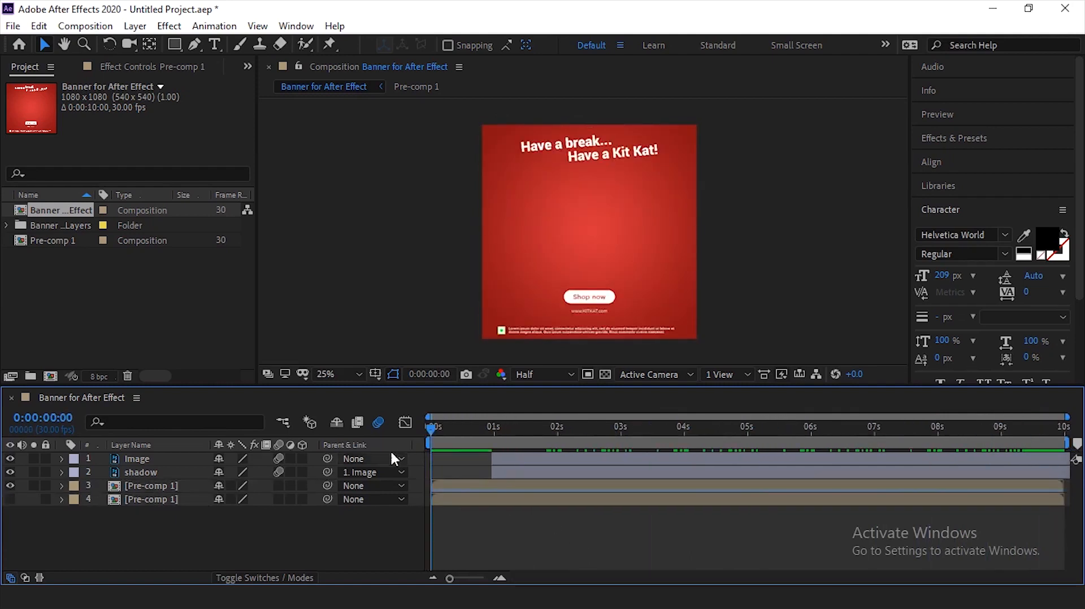
left_click(486, 482)
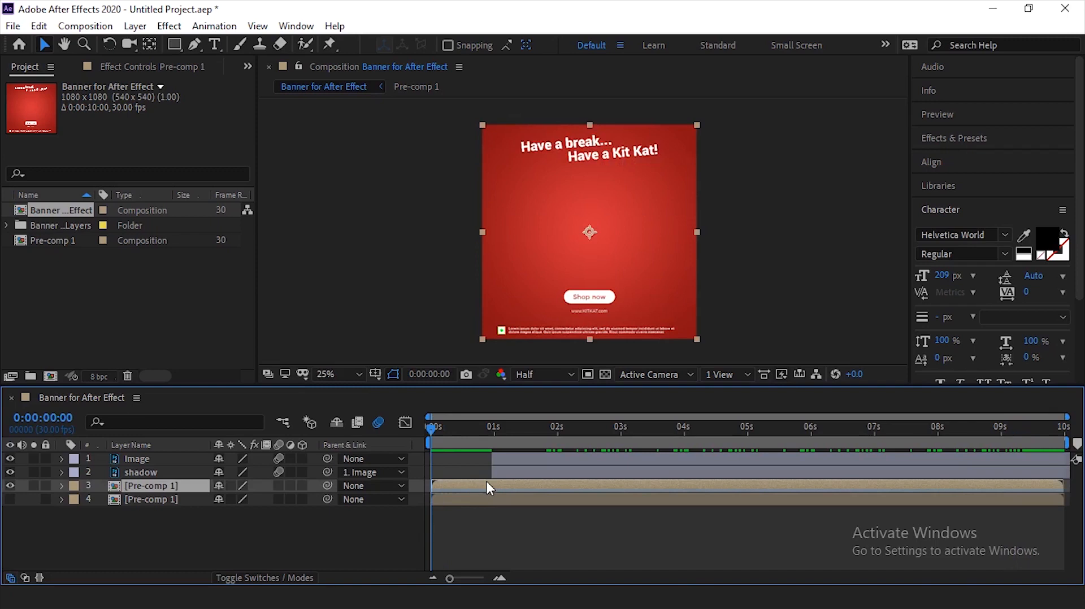
left_click(511, 521)
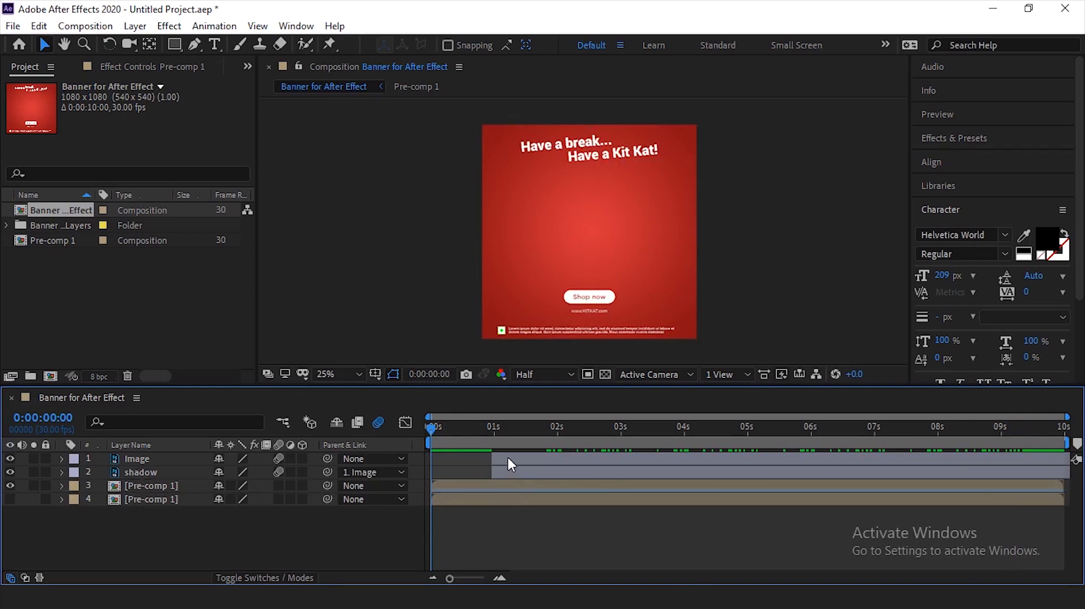
- Move the playhead to 0:00:09:15 and reveal the Opacity keyframes of the Image and shadow layers
left_click(493, 431)
left_click(506, 458)
left_click(534, 525)
left_click_drag(997, 429, 1033, 454)
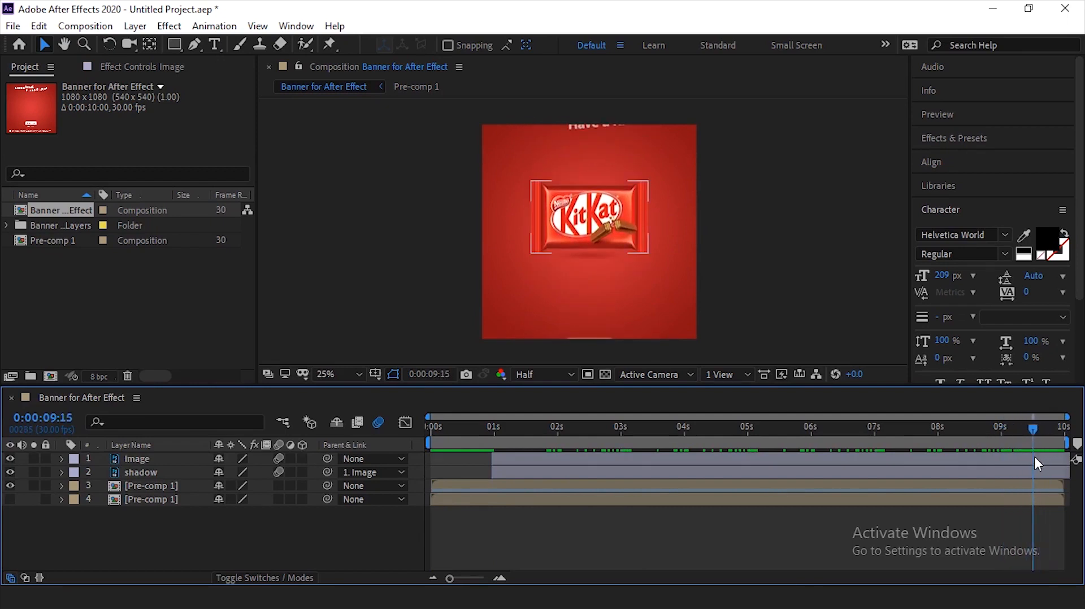
left_click(164, 458)
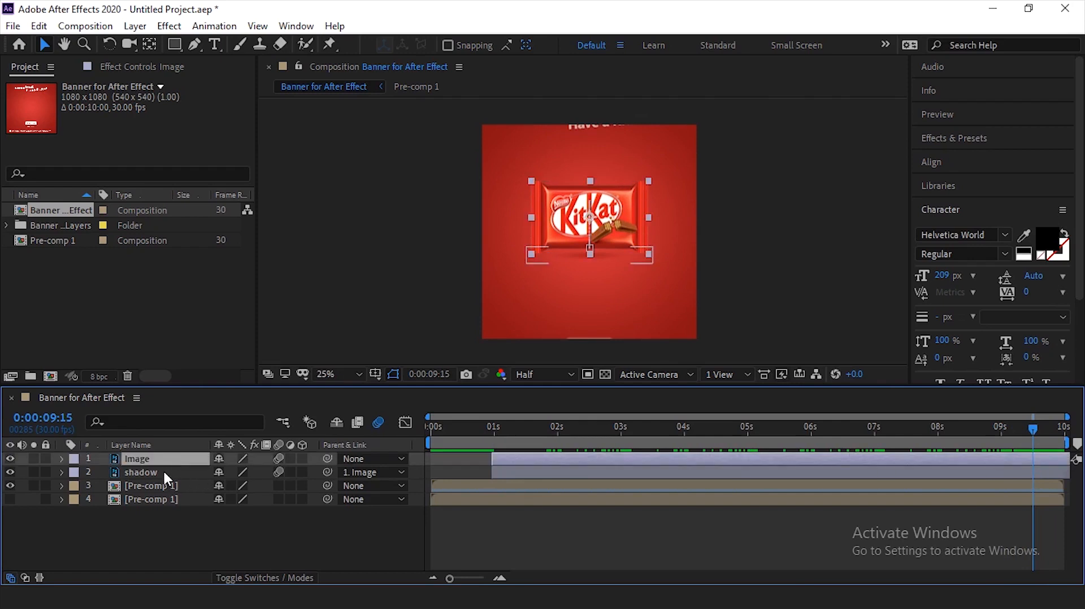
left_click(163, 471, "ctrl")
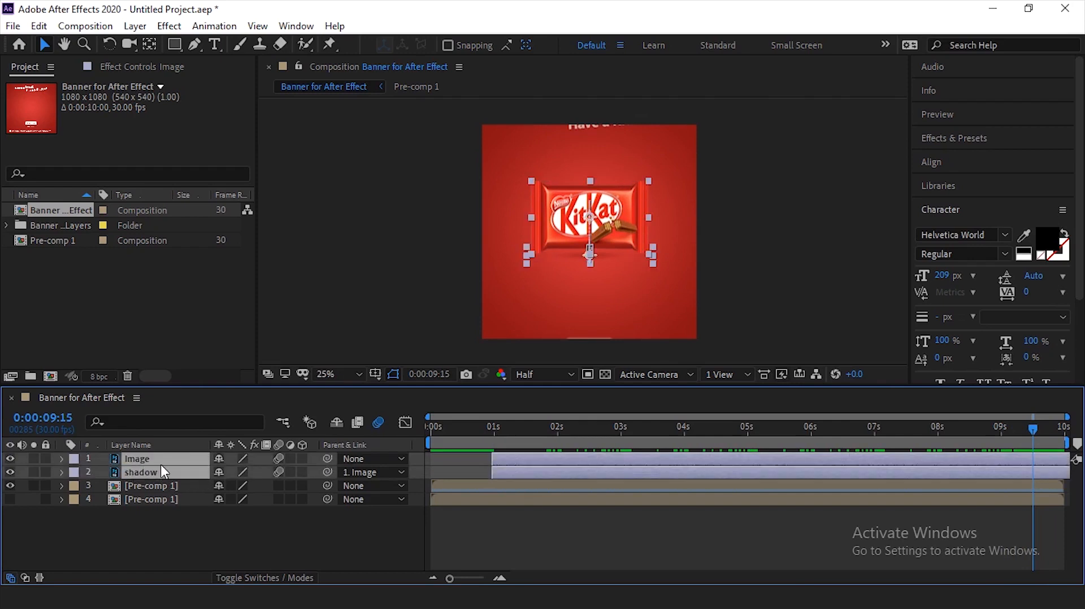
key("t")
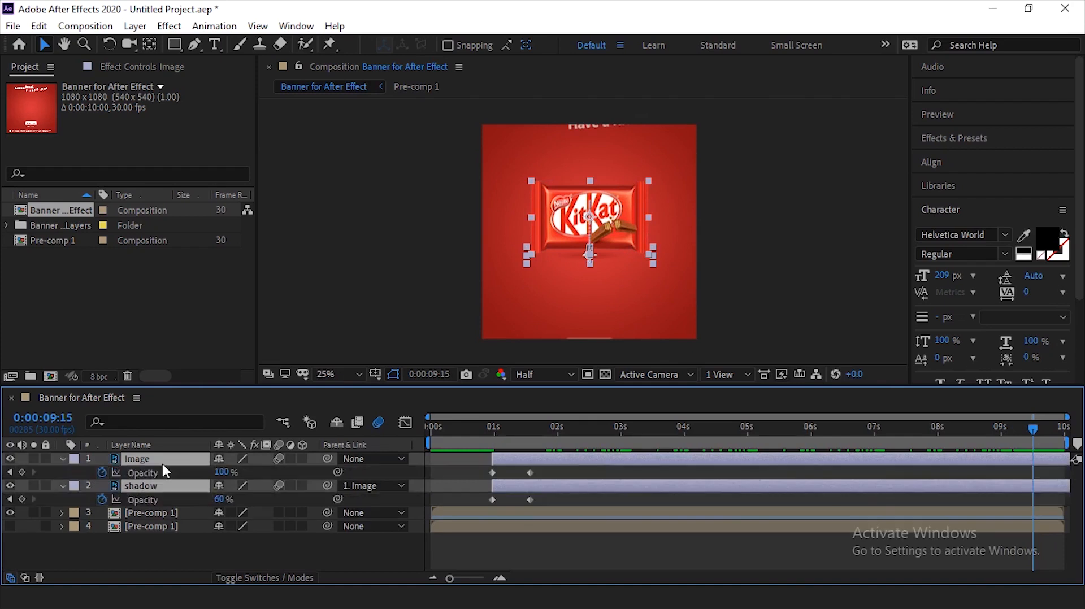
- Copy the shadow layer's opening Opacity keyframes to create a fade-out from 60% at 0:00:09:00 to 0% at 0:00:09:15
left_click(538, 473)
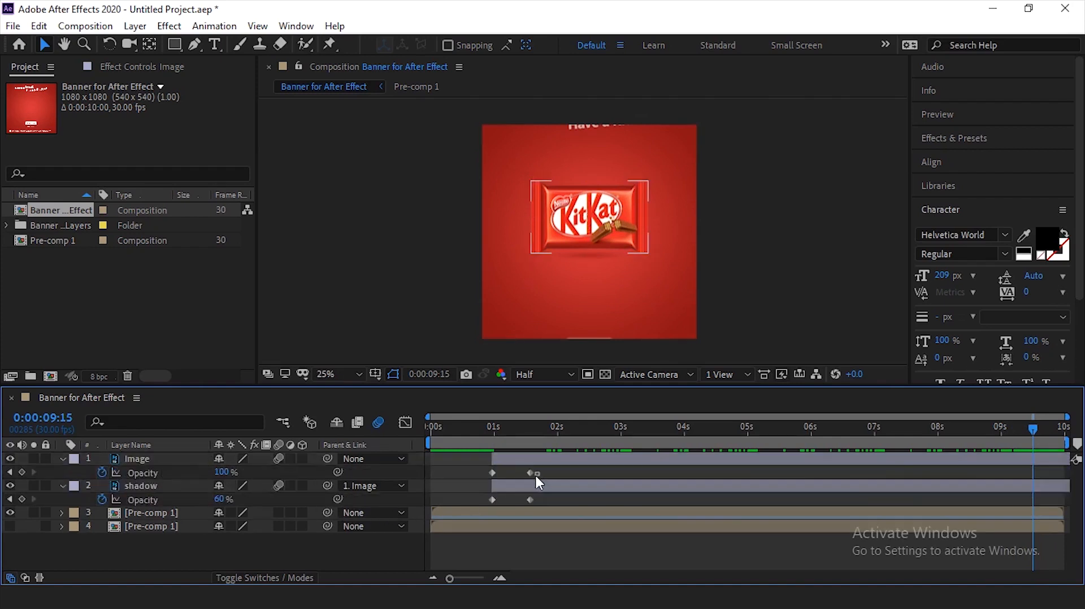
left_click(530, 499)
left_click_drag(521, 501, 524, 502)
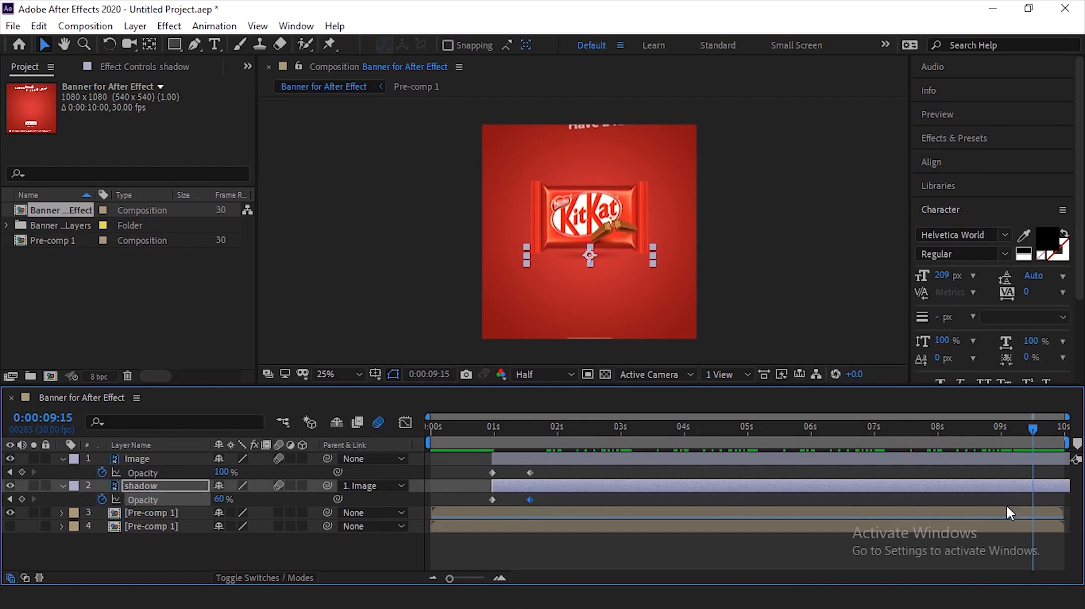
left_click_drag(1012, 432, 1003, 429)
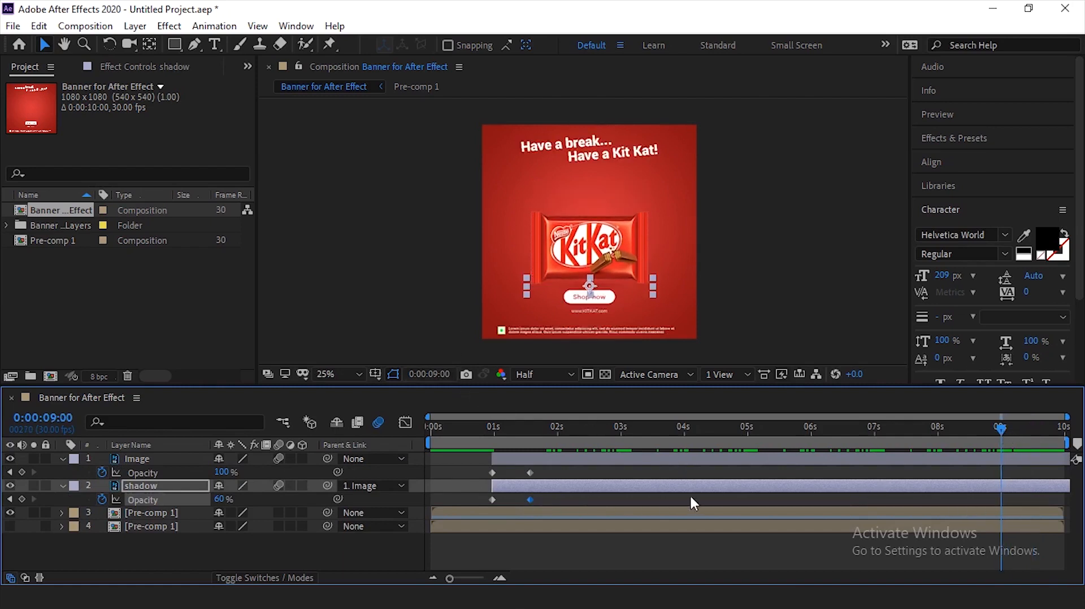
key("ctrl+v")
left_click_drag(1012, 496, 992, 503)
left_click_drag(503, 497, 479, 503)
left_click_drag(1016, 425, 1032, 425)
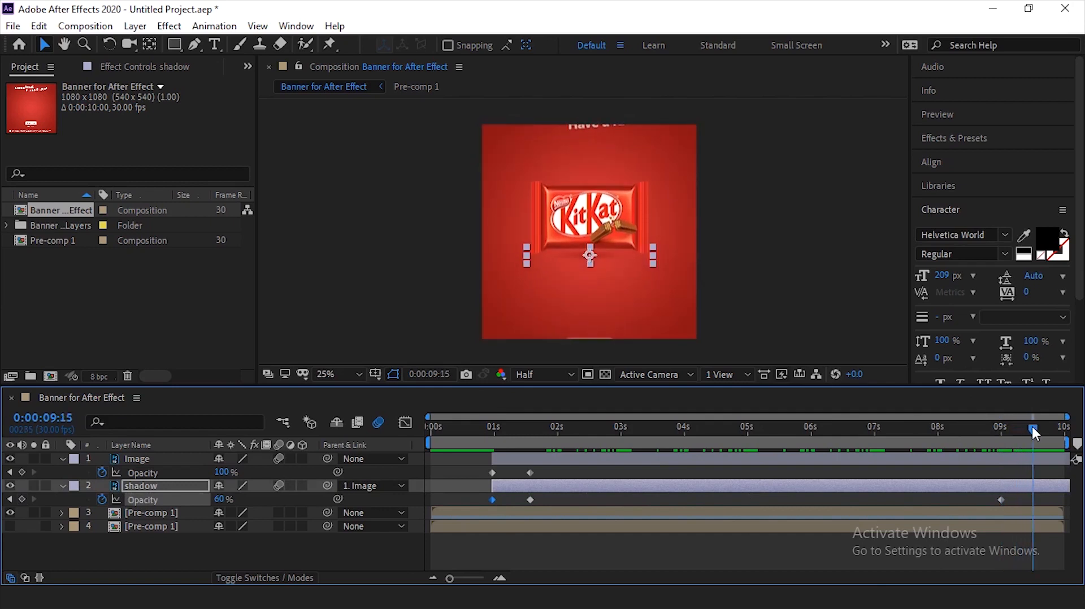
key("ctrl+v")
left_click(993, 466)
- Copy the Image layer's opening Opacity keyframes to create a fade-out from 100% at 0:00:09:00 to 0% at 0:00:09:15
left_click(998, 429)
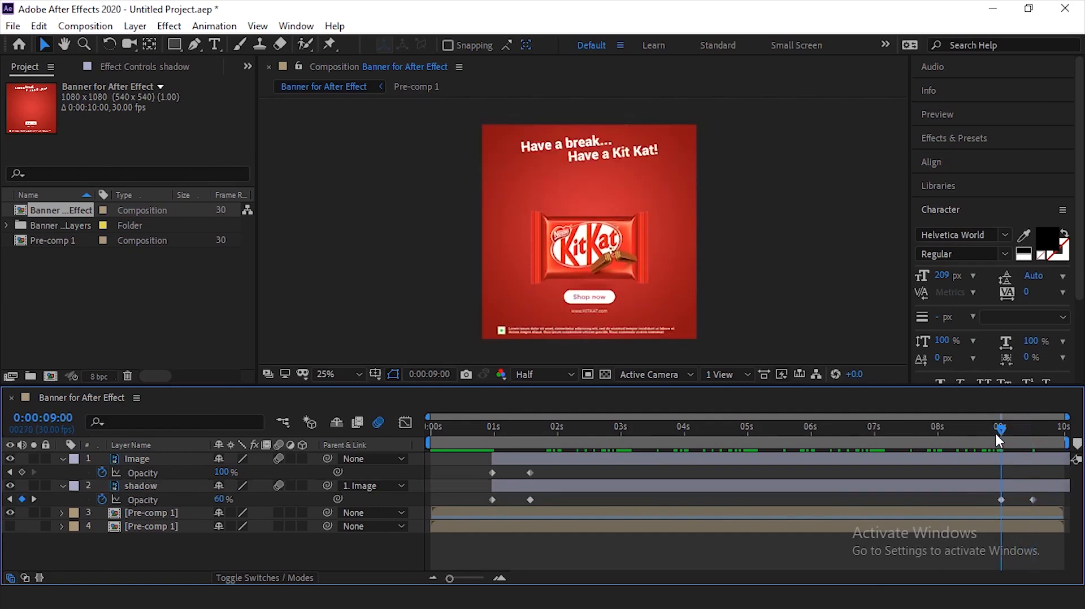
left_click(530, 473)
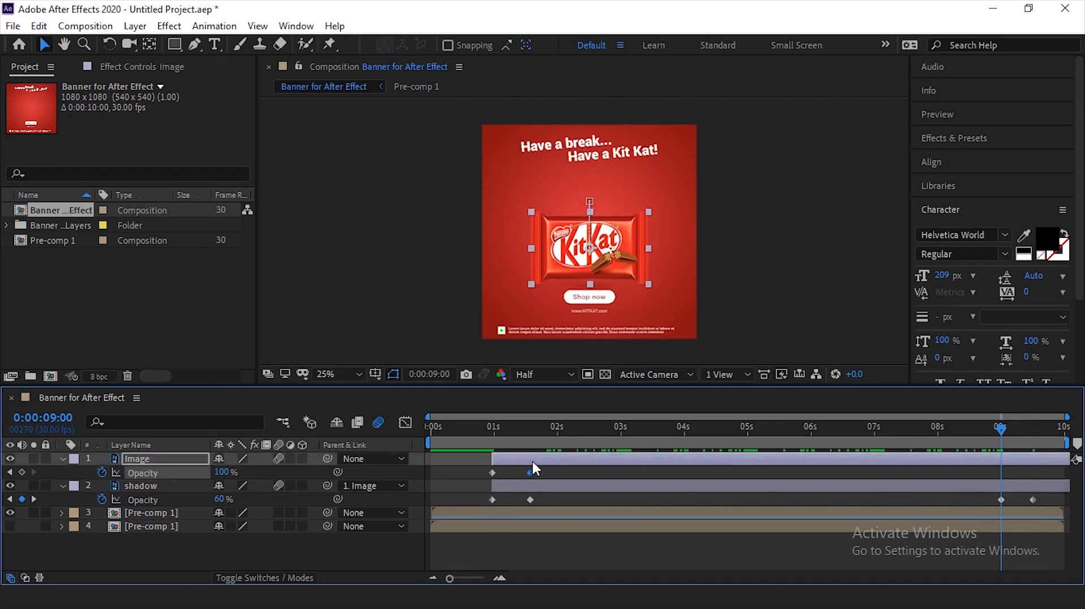
key("ctrl+v")
left_click_drag(503, 472, 468, 479)
left_click_drag(1012, 428, 1025, 430)
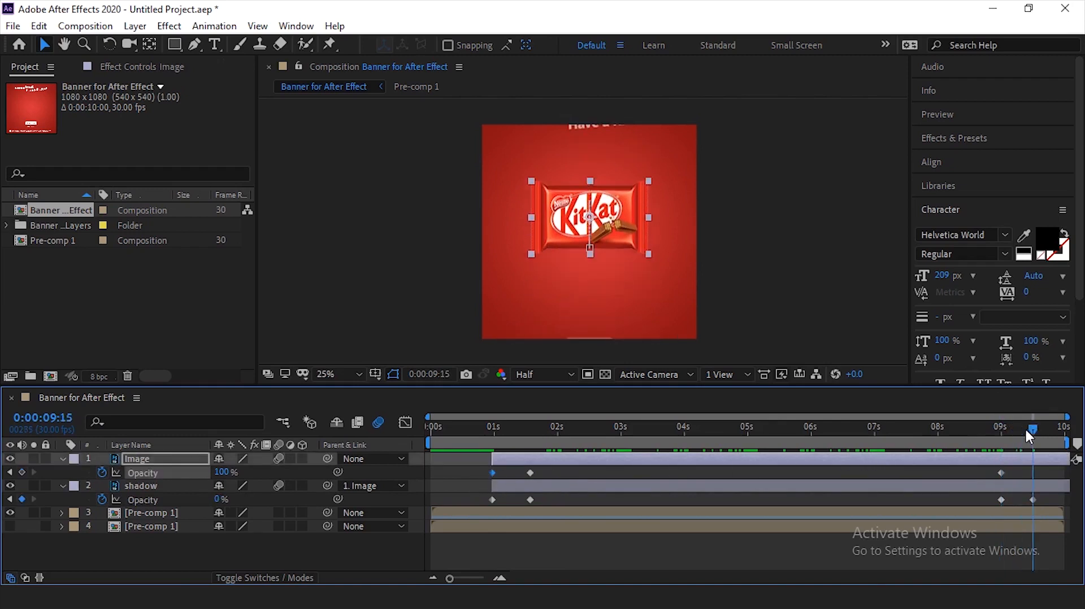
key("ctrl+v")
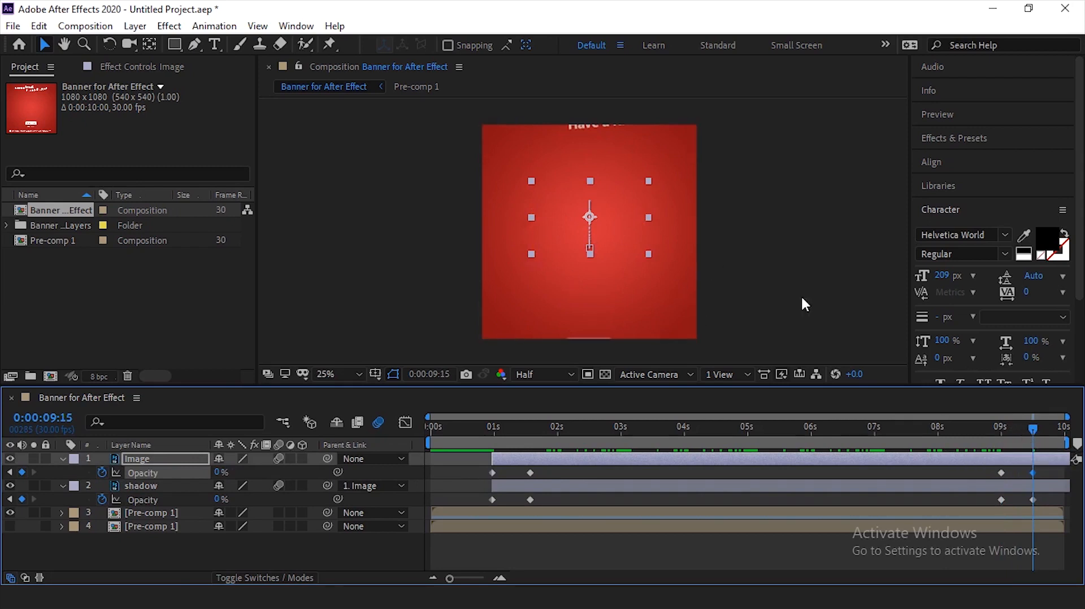
- Shift the closing Opacity keyframes of the Image and shadow layers so the last pair sits at about 0:00:09:28
left_click_drag(1004, 432, 995, 468)
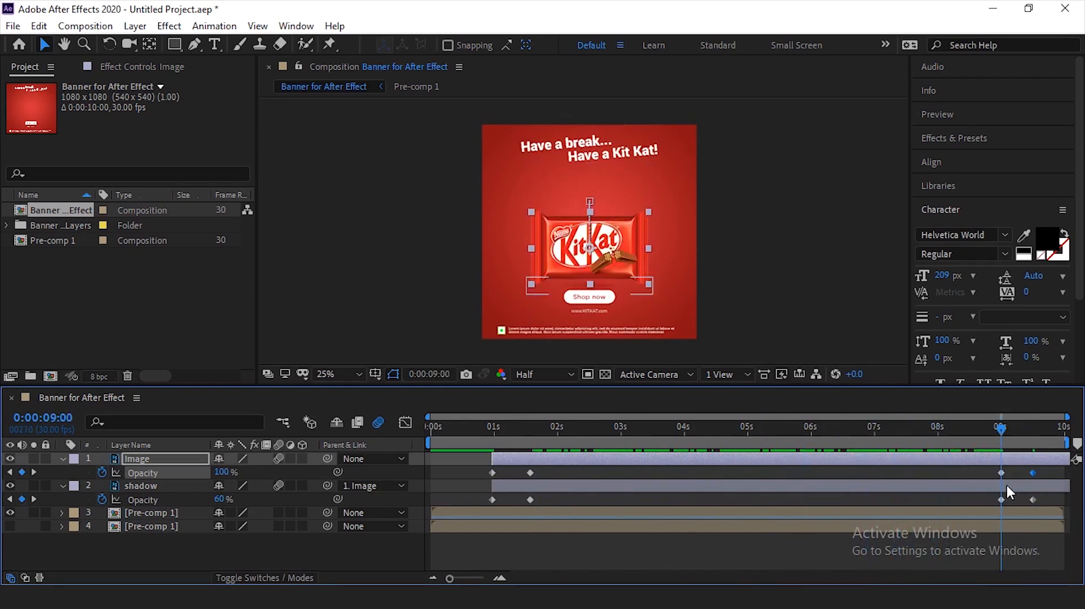
left_click_drag(1002, 432, 1062, 445)
left_click(1002, 431)
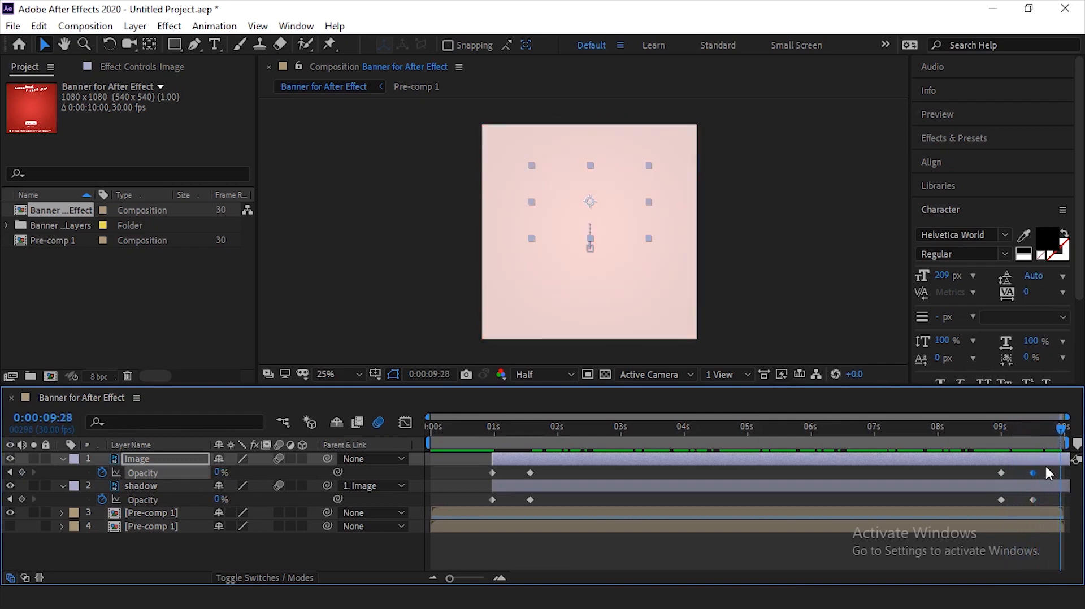
left_click_drag(982, 469, 1063, 501)
- Play the banner composition from the start to check the shifted fade-out
left_click(1021, 426)
key("space")
key("space")
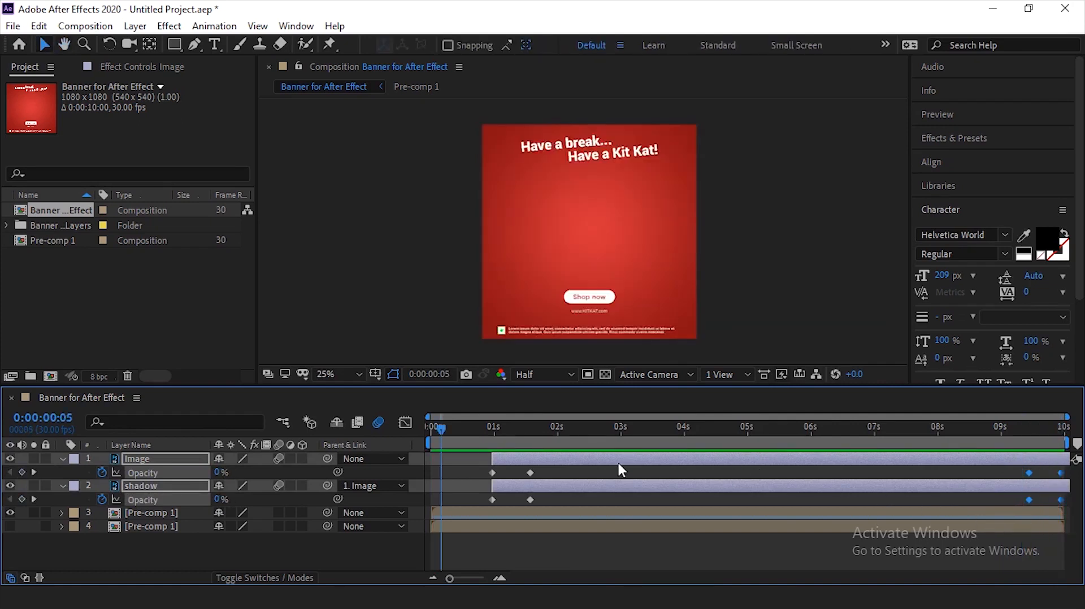
left_click_drag(437, 430, 418, 432)
left_click(734, 226)
key("space")
key("space")
- Trim the start of the upper Pre-comp 1 layer to about 0:00:09:03 and preview the composition from the beginning
left_click(483, 510)
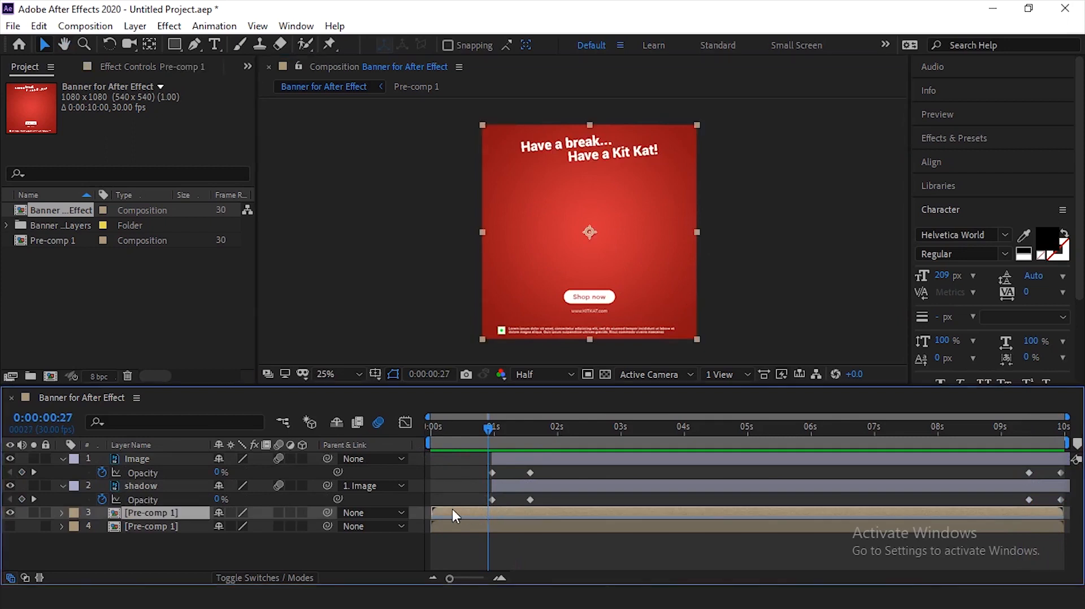
left_click_drag(433, 510, 1010, 513)
left_click(1016, 538)
left_click(430, 426)
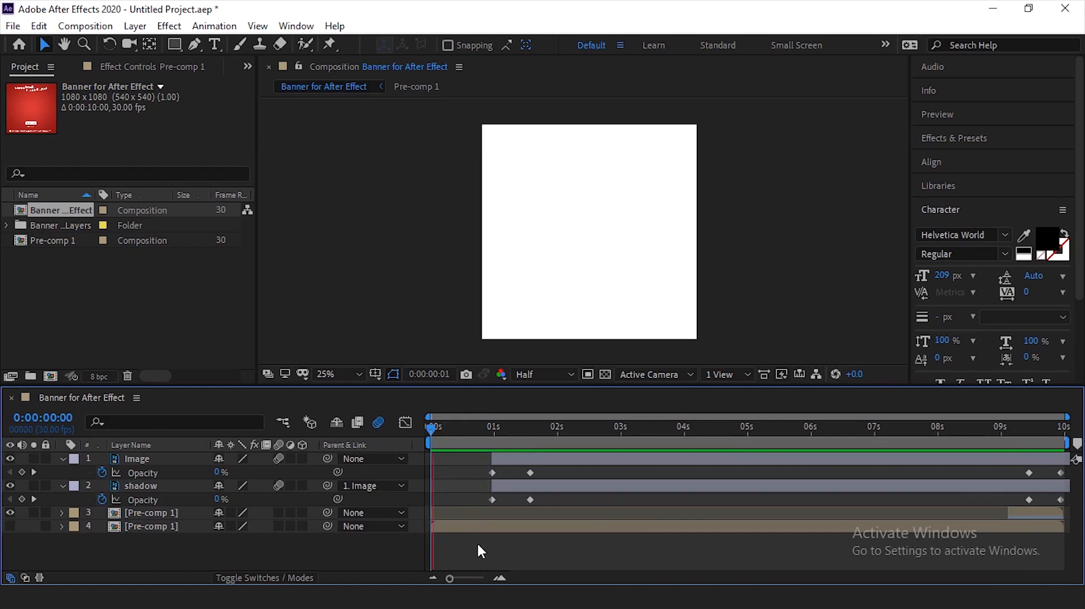
key("space")
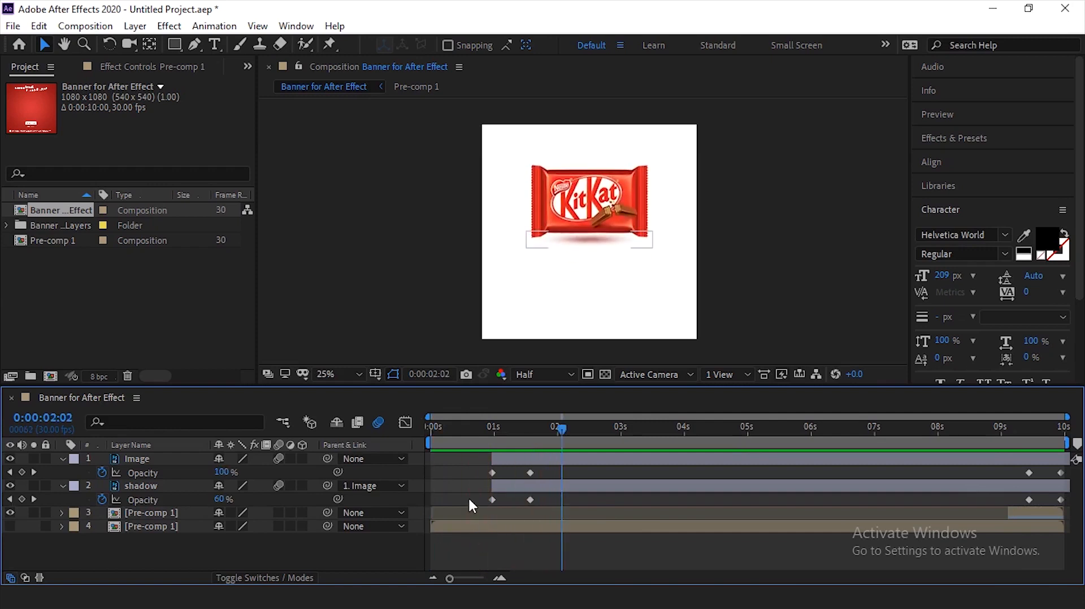
- Turn on the visibility of the lower Pre-comp 1 layer and play the whole composition from 0:00:00:00
left_click(7, 526)
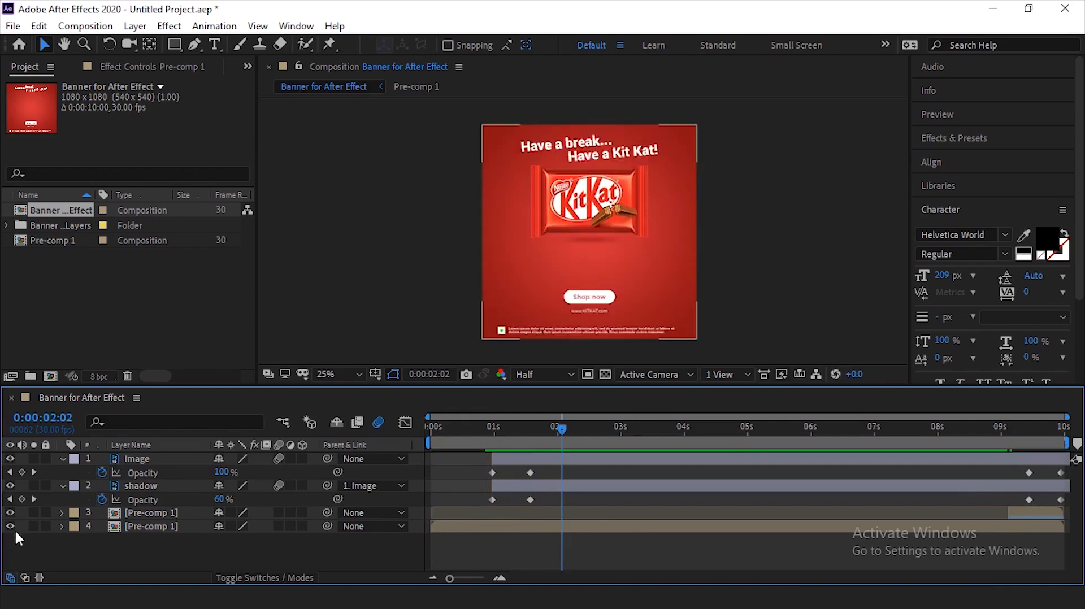
left_click(141, 526)
left_click(78, 538)
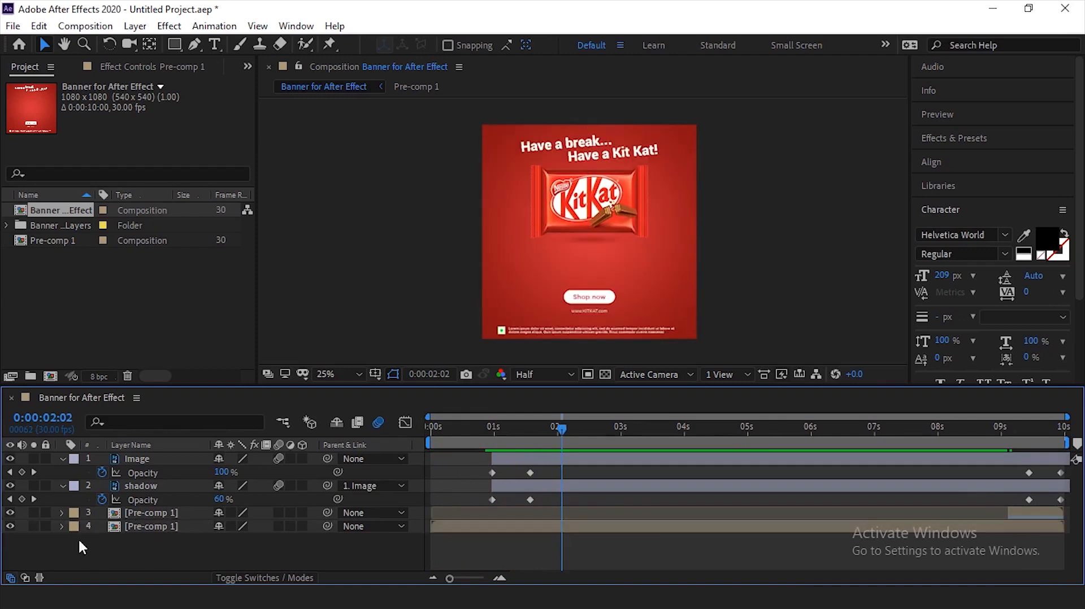
left_click(9, 526)
left_click(9, 526)
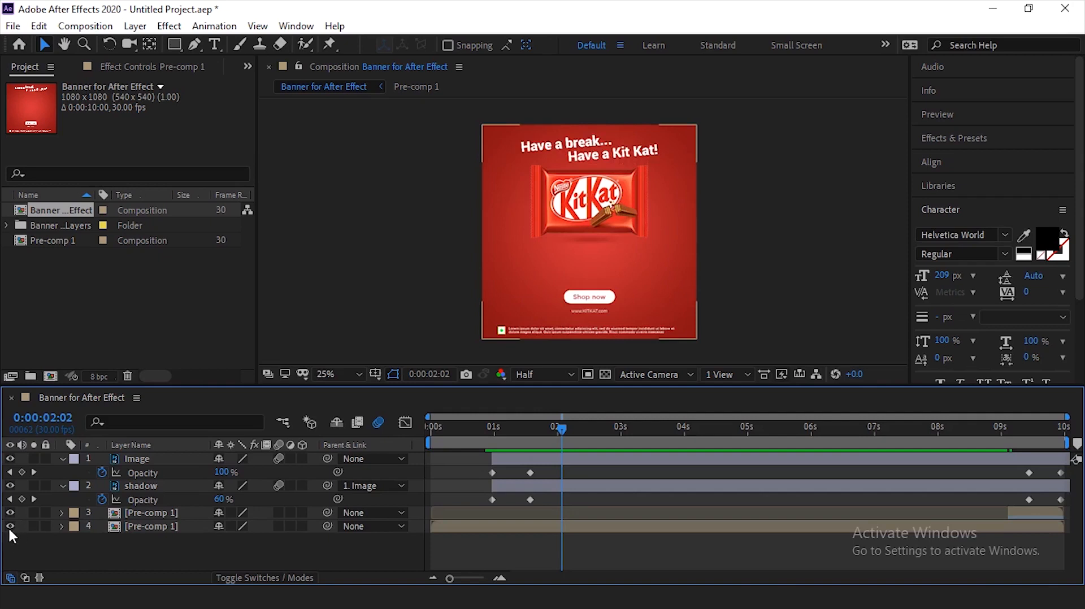
left_click(10, 525)
left_click(10, 525)
left_click(10, 526)
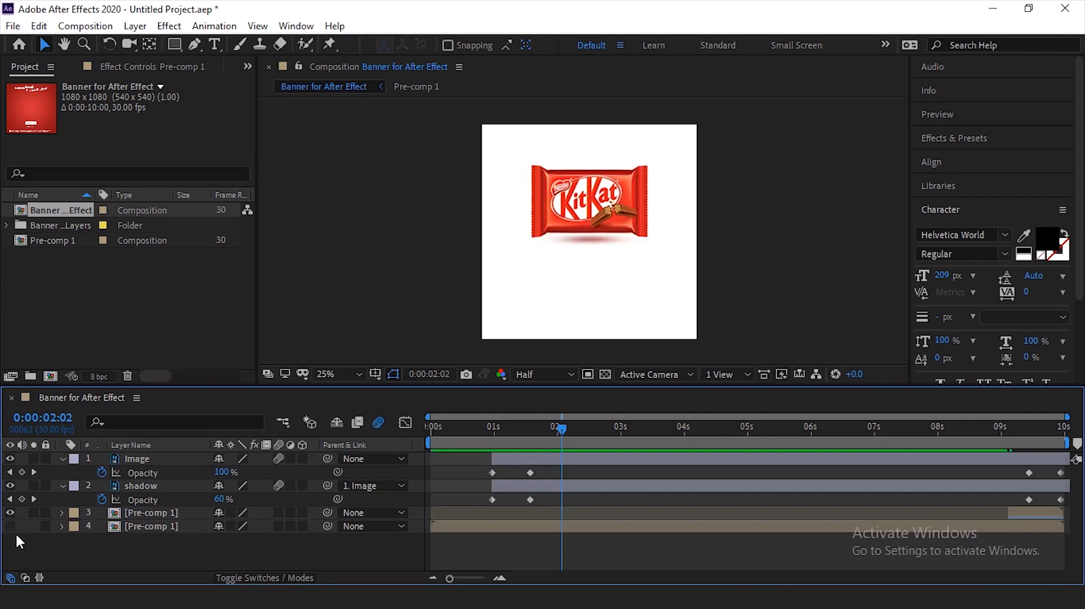
left_click(10, 527)
key("Home")
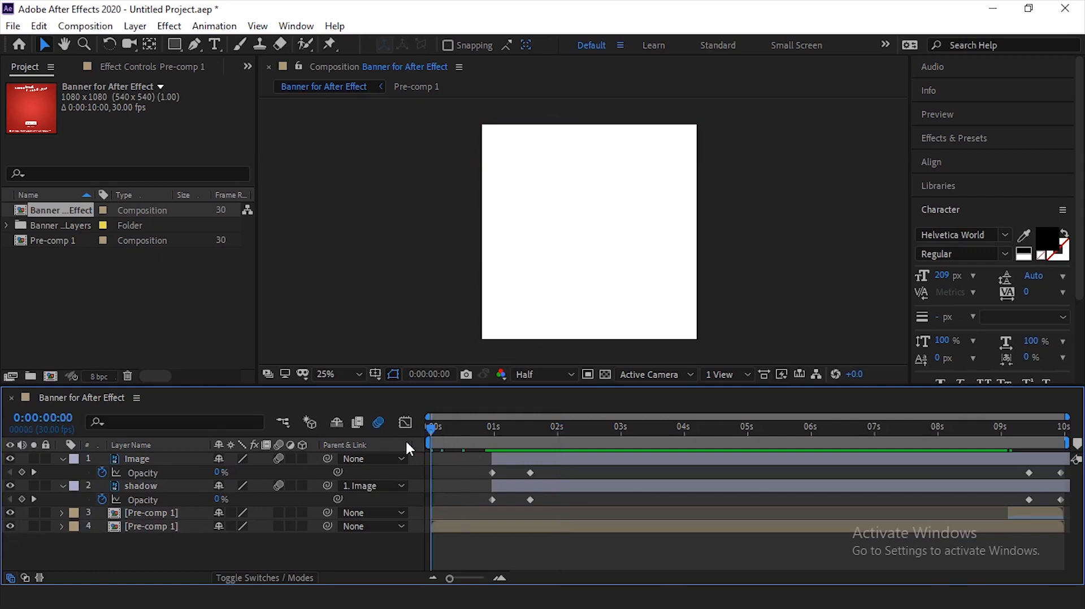
key("space")
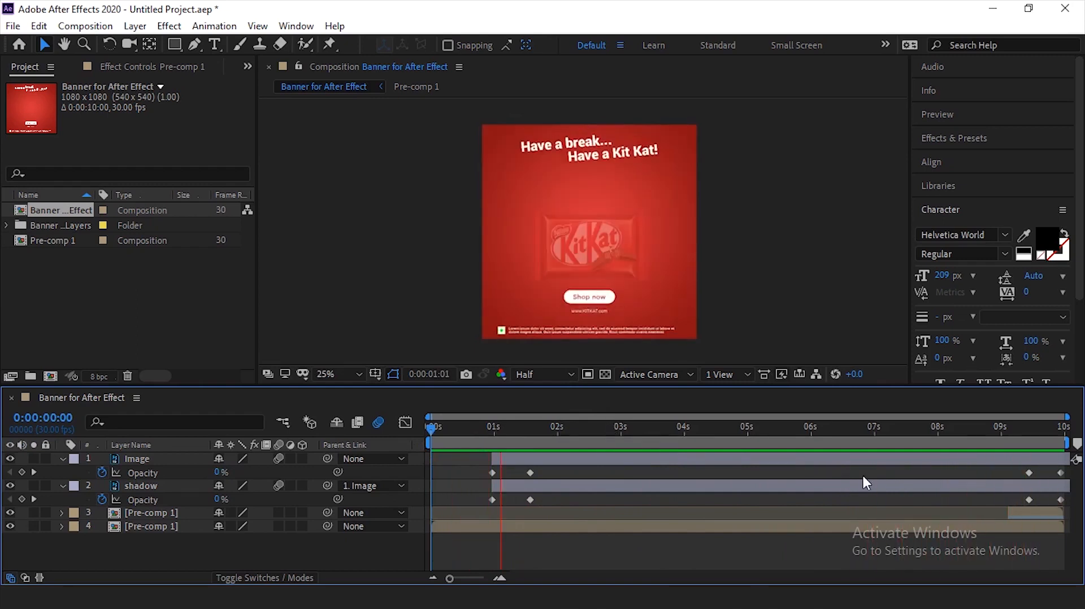
- Trim the end of the lower Pre-comp 1 layer to 0:00:09:03 and preview the closing from 0:00:08:26
left_click(1007, 436)
left_click(1014, 525)
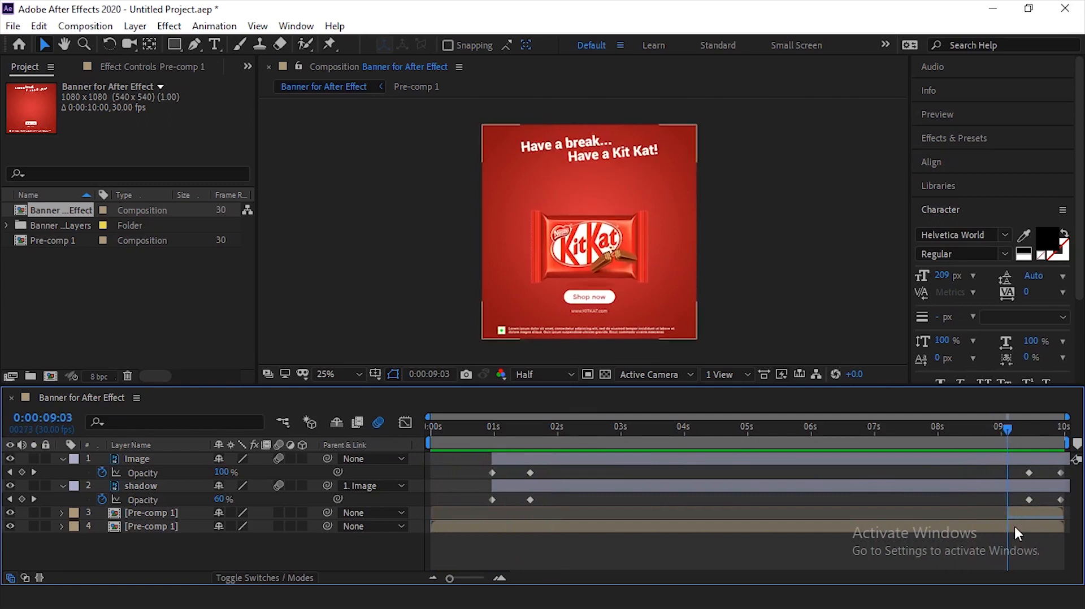
left_click_drag(1061, 526, 1010, 527)
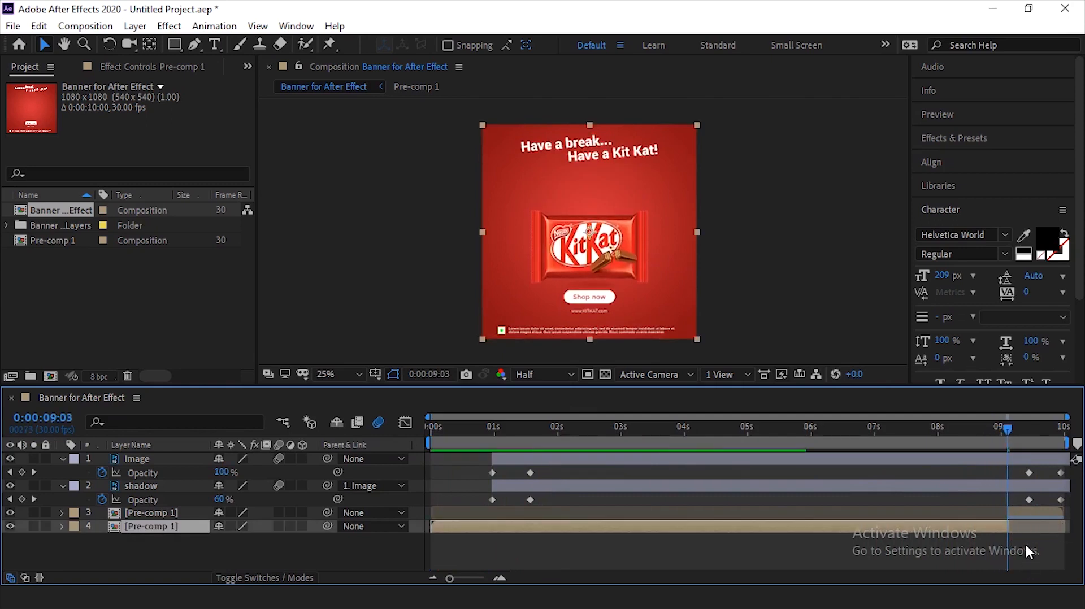
left_click(1026, 542)
left_click_drag(1006, 429, 993, 460)
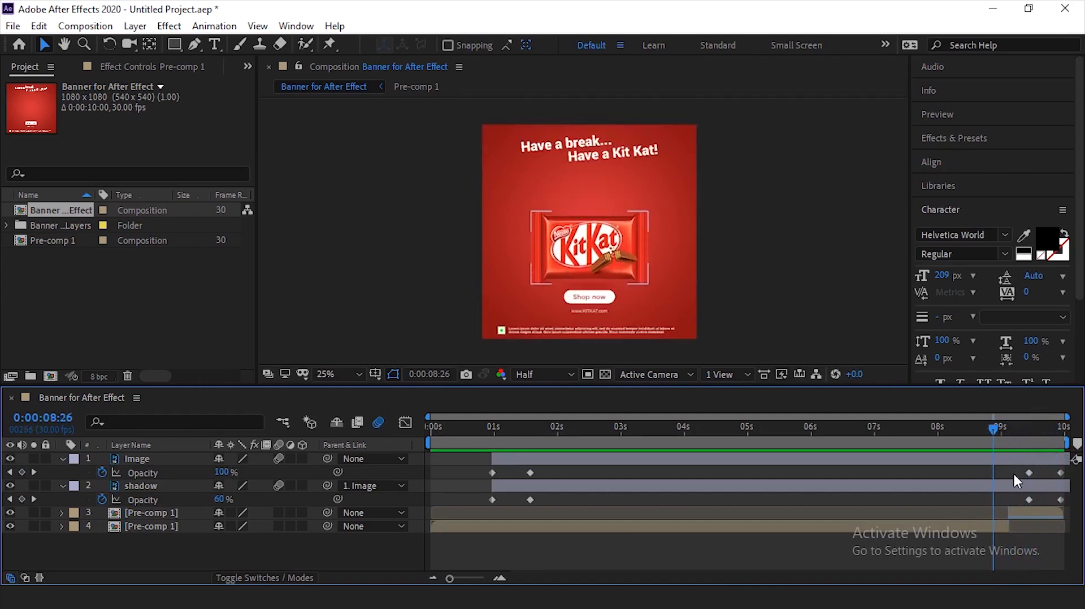
key("space")
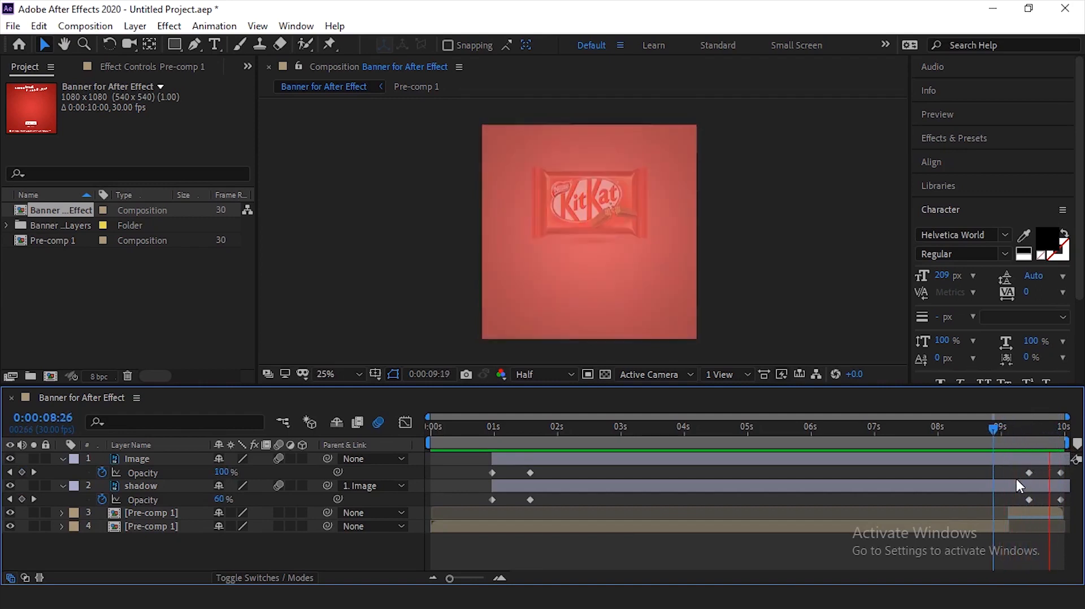
- Make the upper Pre-comp 1 layer start earlier, at about 0:00:08:26, and preview the transition from 0:00:08:27
left_click(994, 445)
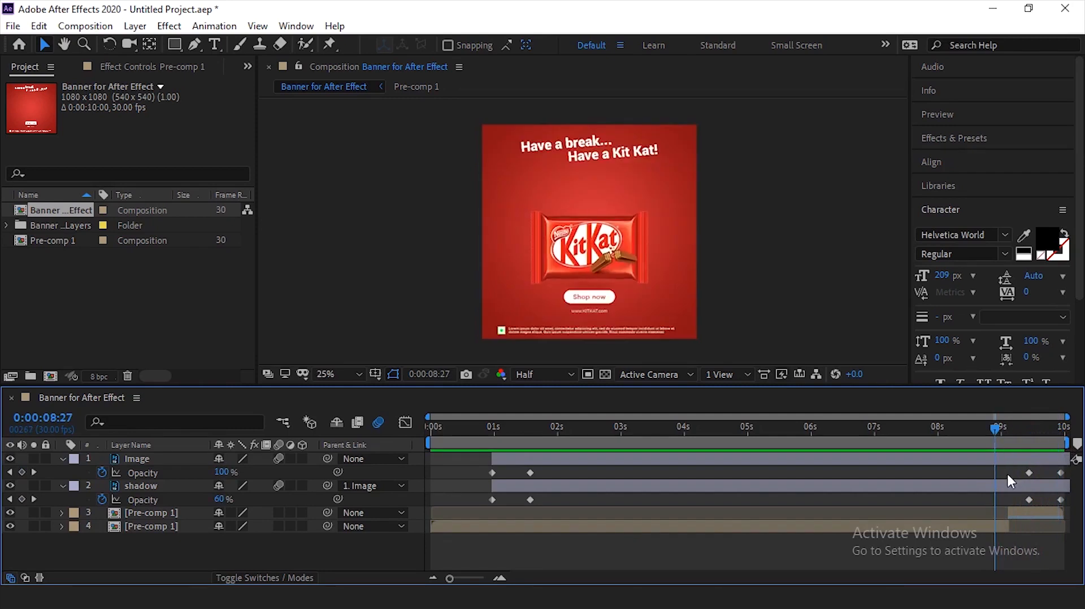
left_click_drag(1010, 512, 993, 512)
left_click(1010, 547)
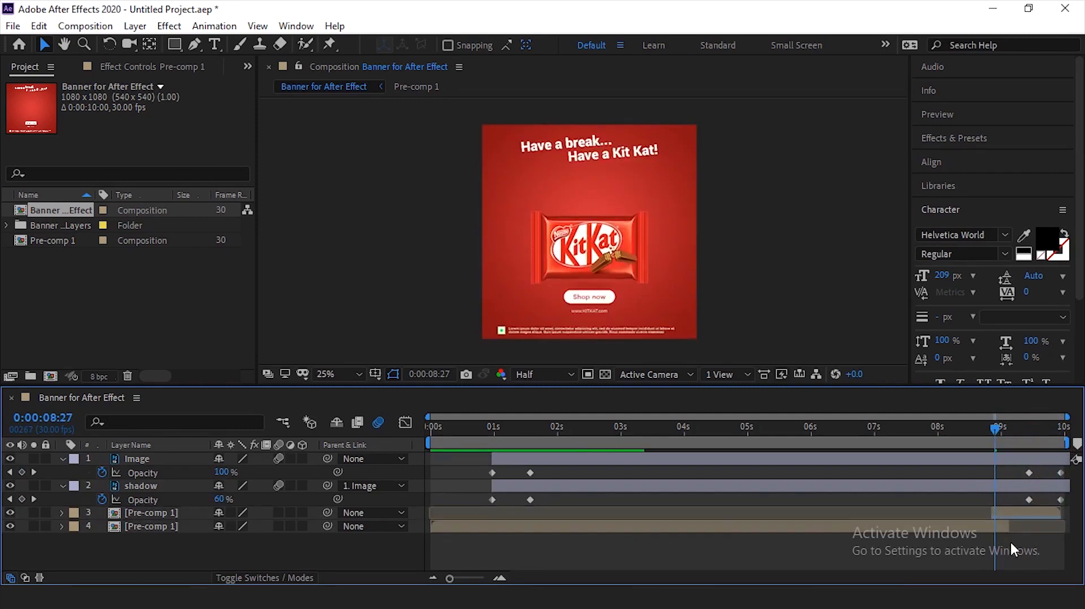
key("space")
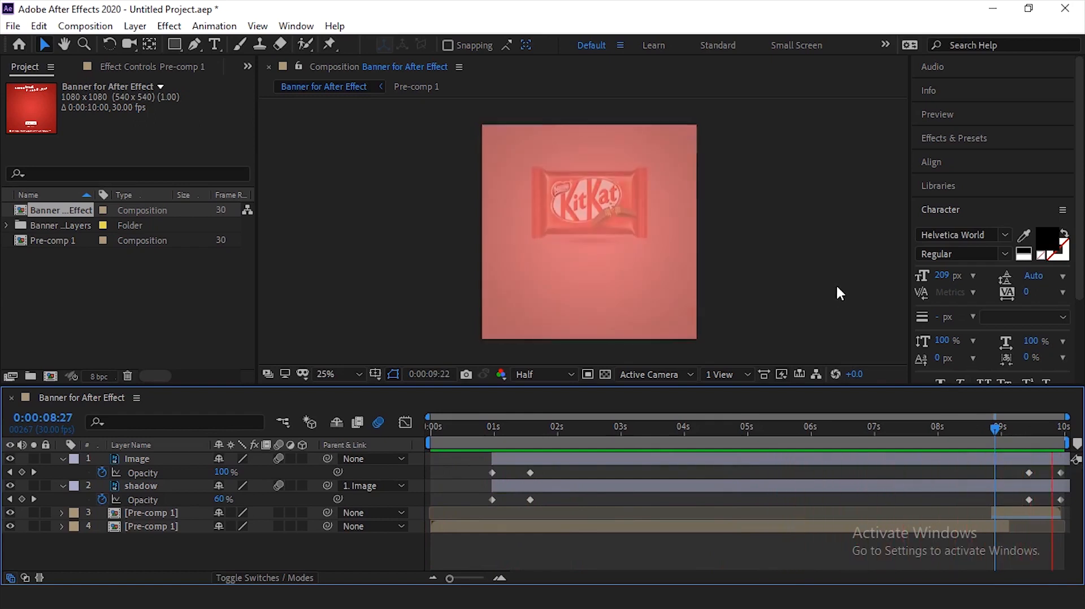
left_click(803, 274)
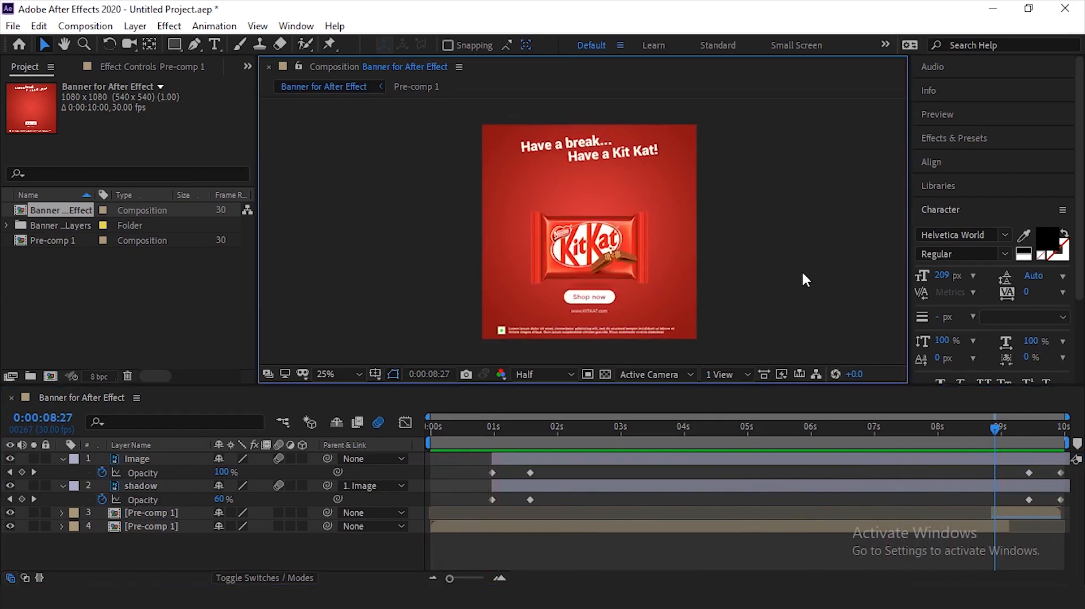
- Play the banner animation from 0:00:00:00 and stop at 0:00:02:23 to check the opening
left_click_drag(486, 435, 418, 432)
key("space")
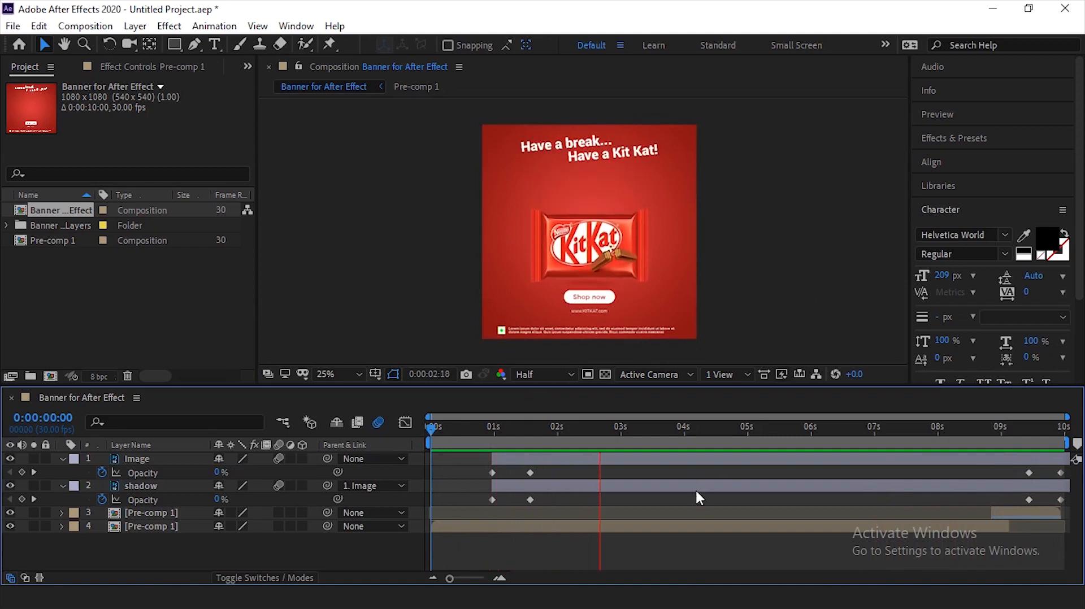
left_click(641, 530)
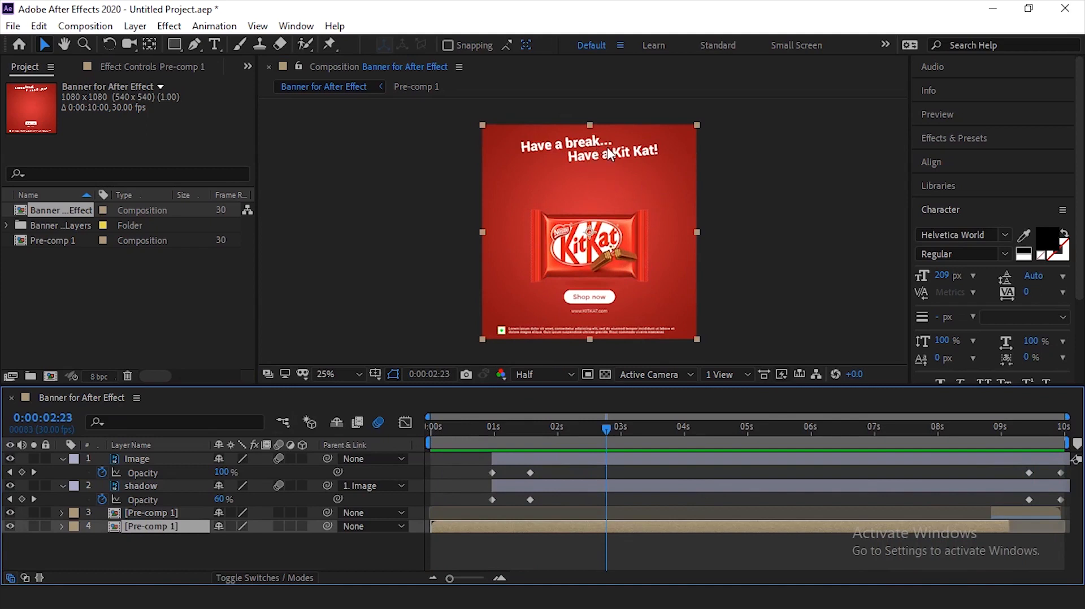
left_click(422, 282)
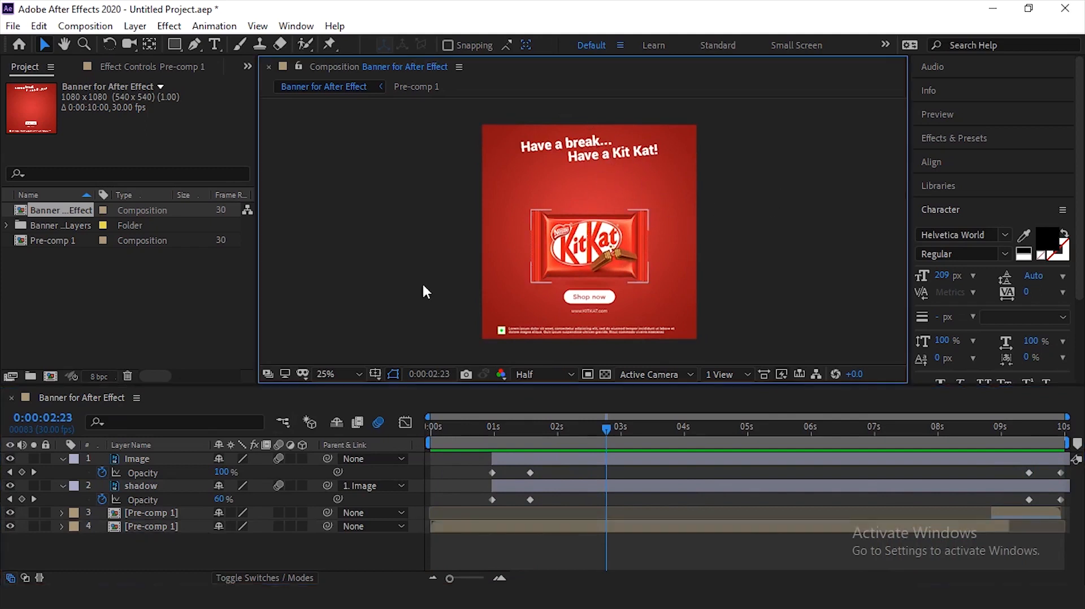
- Hide and show both Pre-comp 1 layers, and hide the Image and shadow layers to view the background and texts alone
left_click(9, 523)
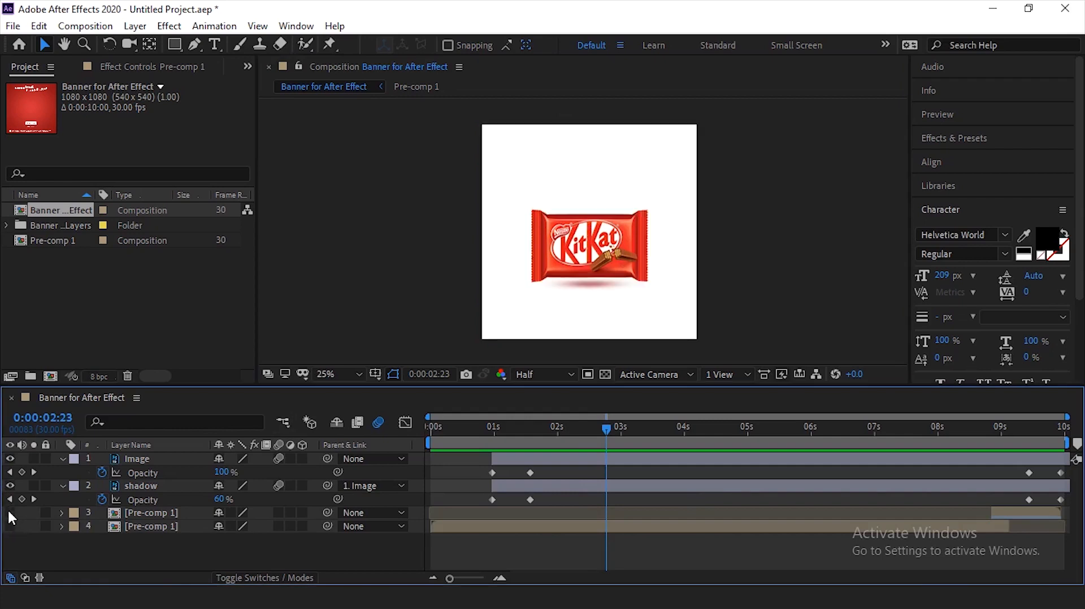
left_click(10, 526)
left_click(10, 512)
left_click(10, 459)
left_click(10, 485)
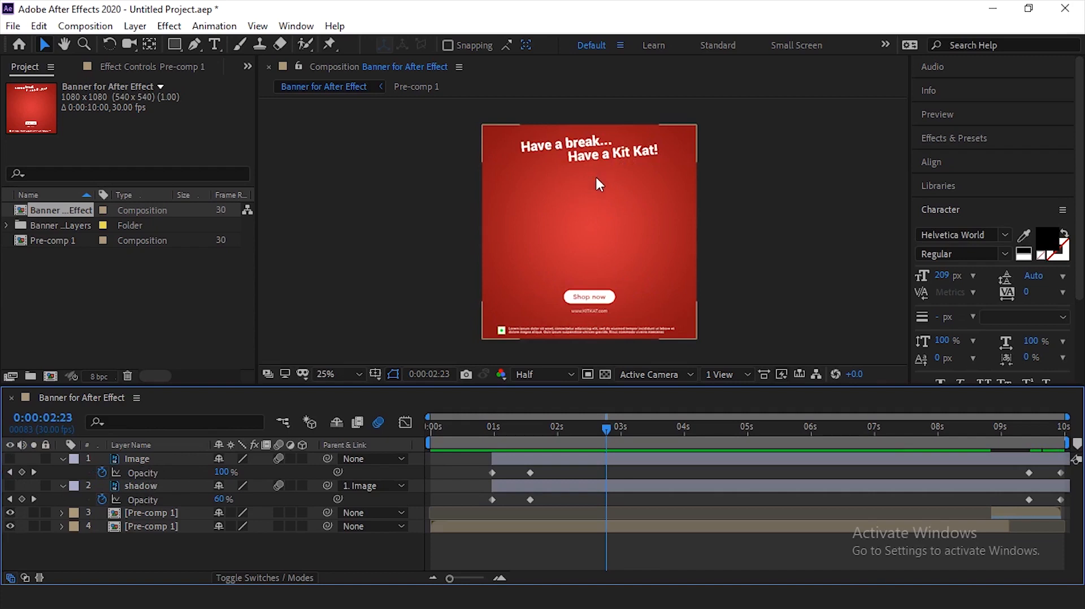
- Select the lower and upper Pre-comp 1 layers in turn to examine which part of the timeline each one covers
left_click(605, 156)
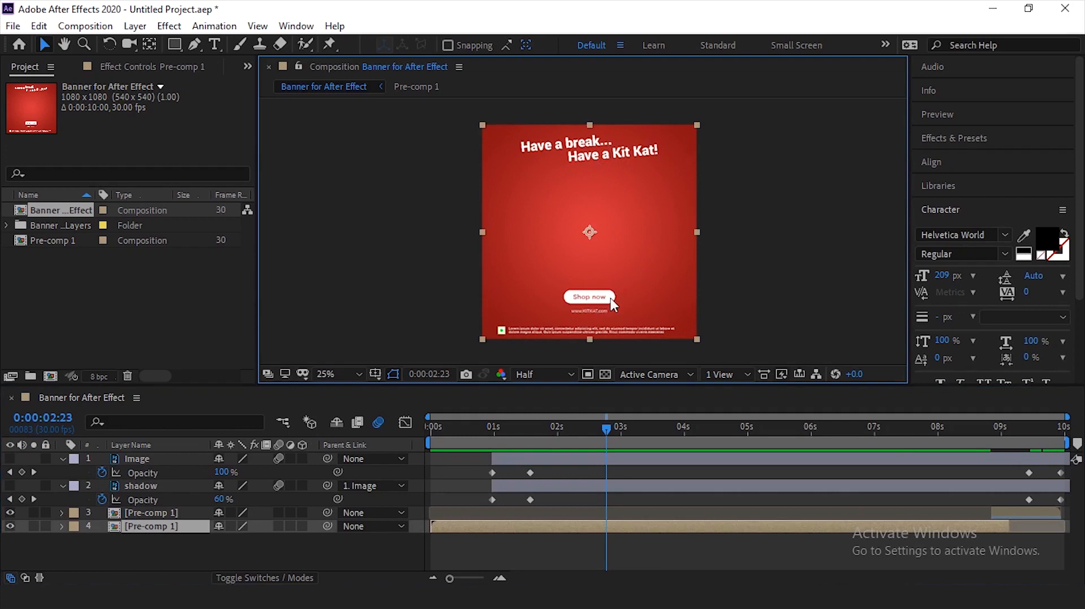
left_click(703, 308)
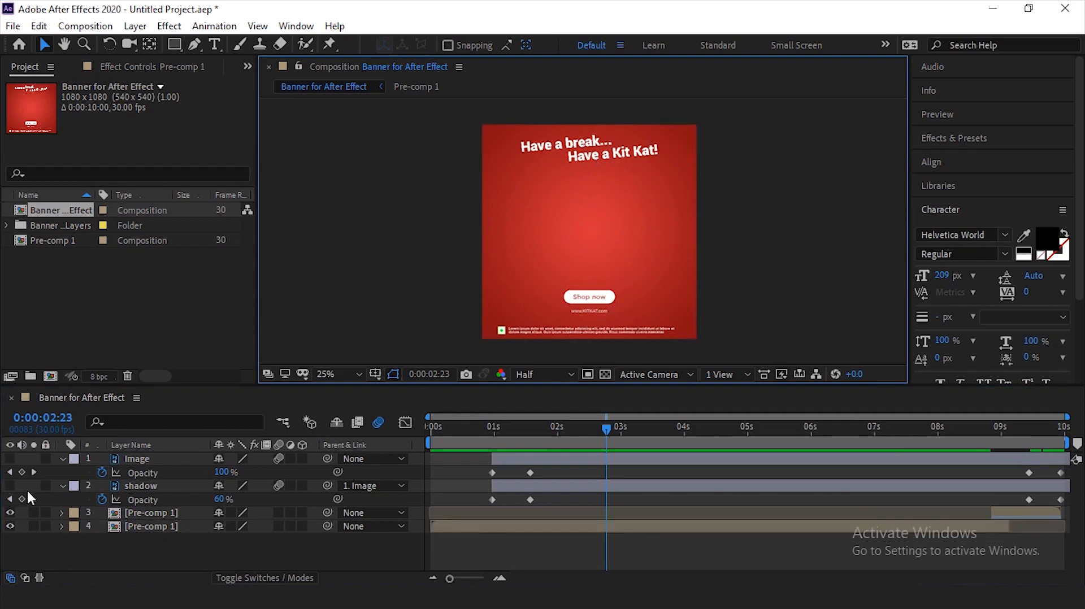
left_click(994, 522)
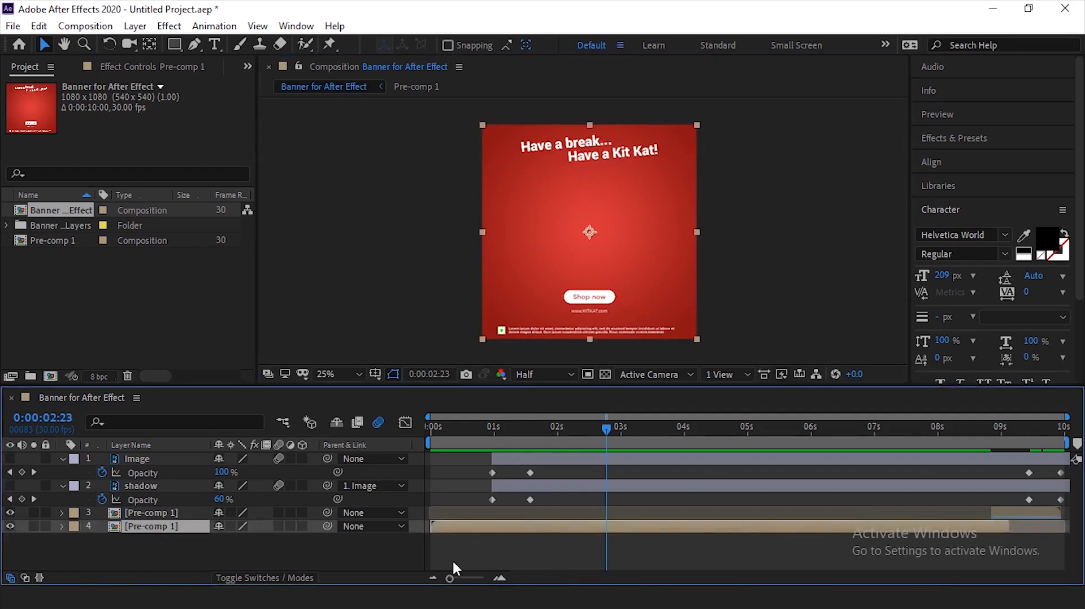
left_click(1033, 511)
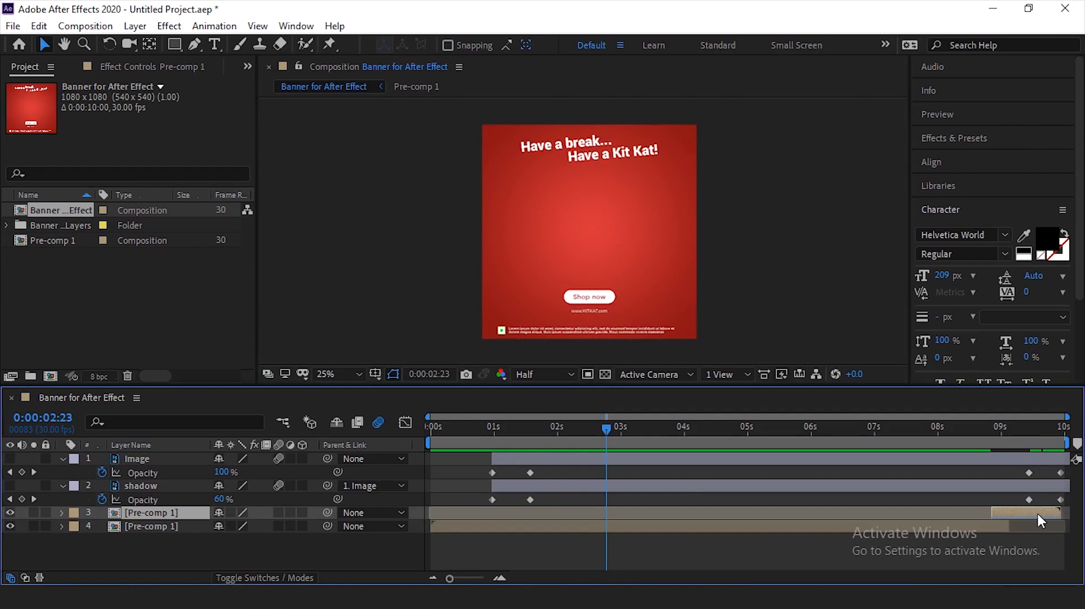
left_click(768, 557)
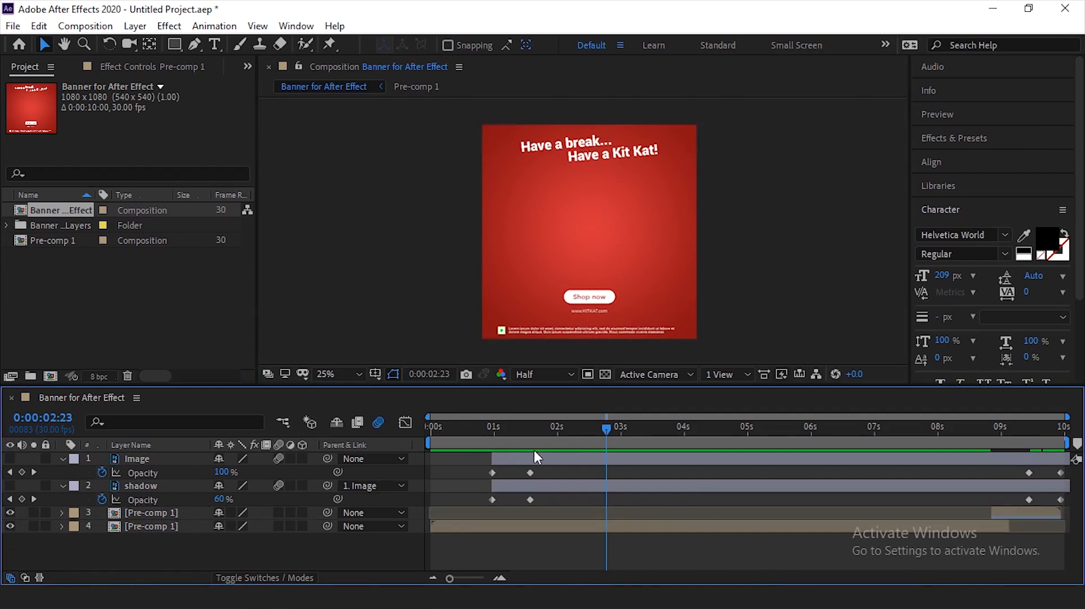
- Preview the background and text animation from 0:00:00:00 with the Image and shadow layers hidden
left_click(473, 435)
key("Home")
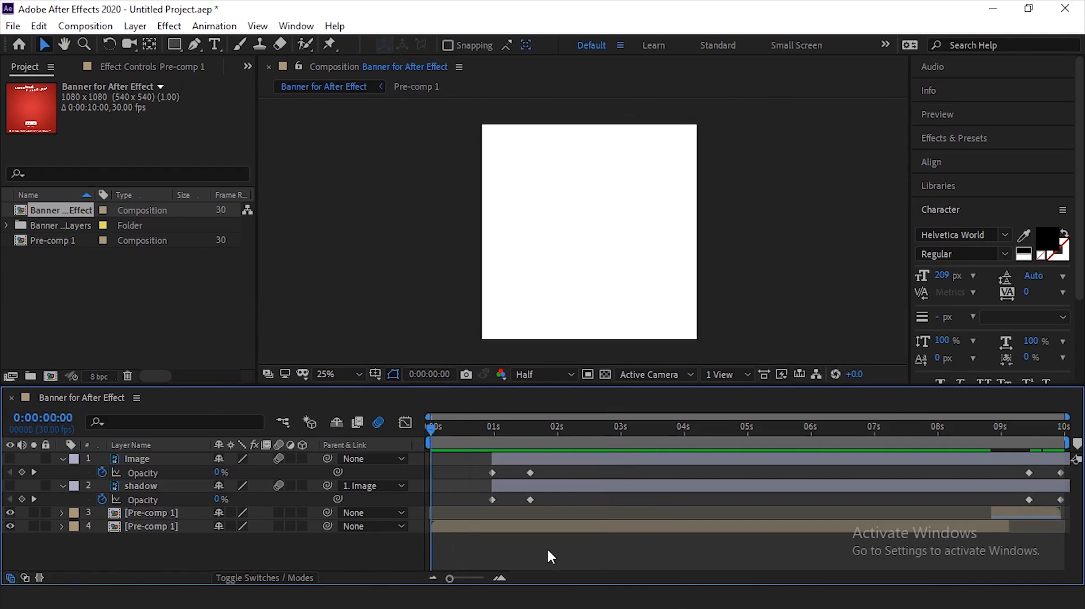
key("space")
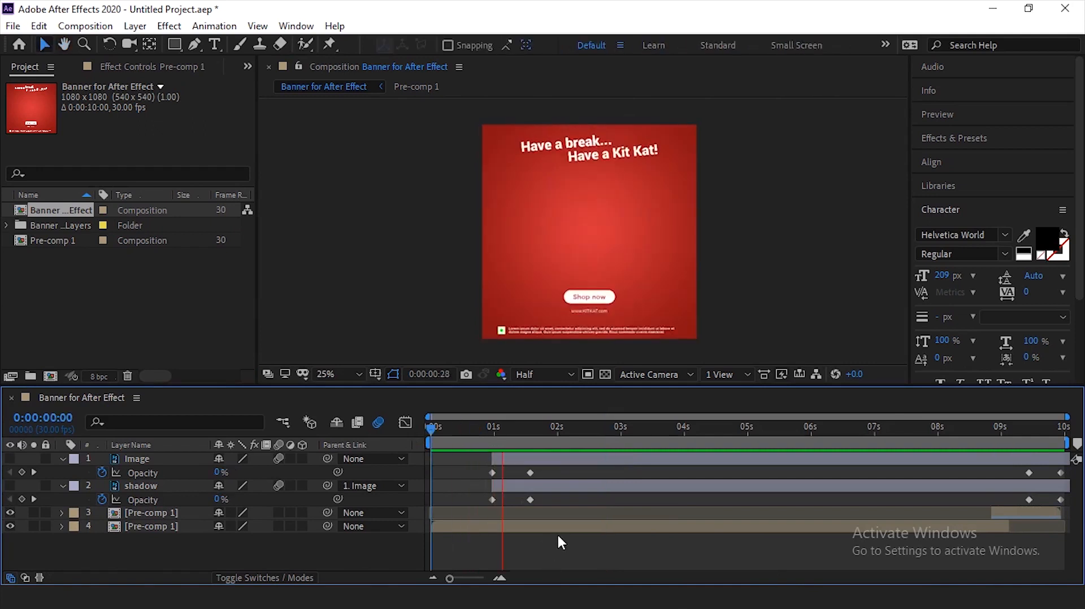
key("space")
- Make the Image and shadow layers visible again and preview the full banner from 0:00:00:00
left_click(10, 486)
left_click_drag(467, 431, 385, 440)
key("space")
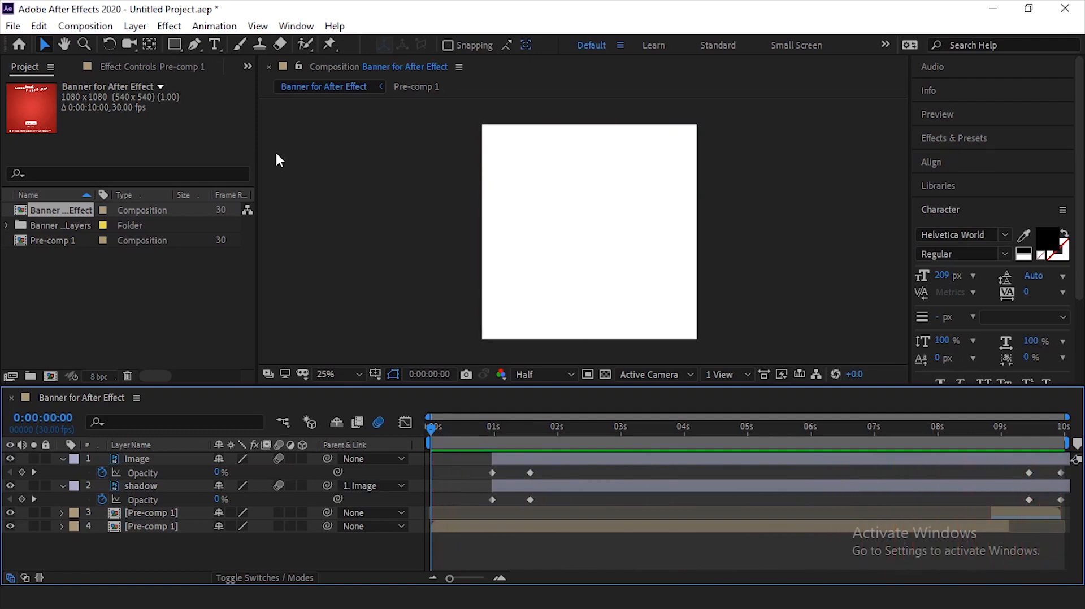
- Add the Banner for After Effect composition to the render queue and set its output format to QuickTime
left_click(97, 27)
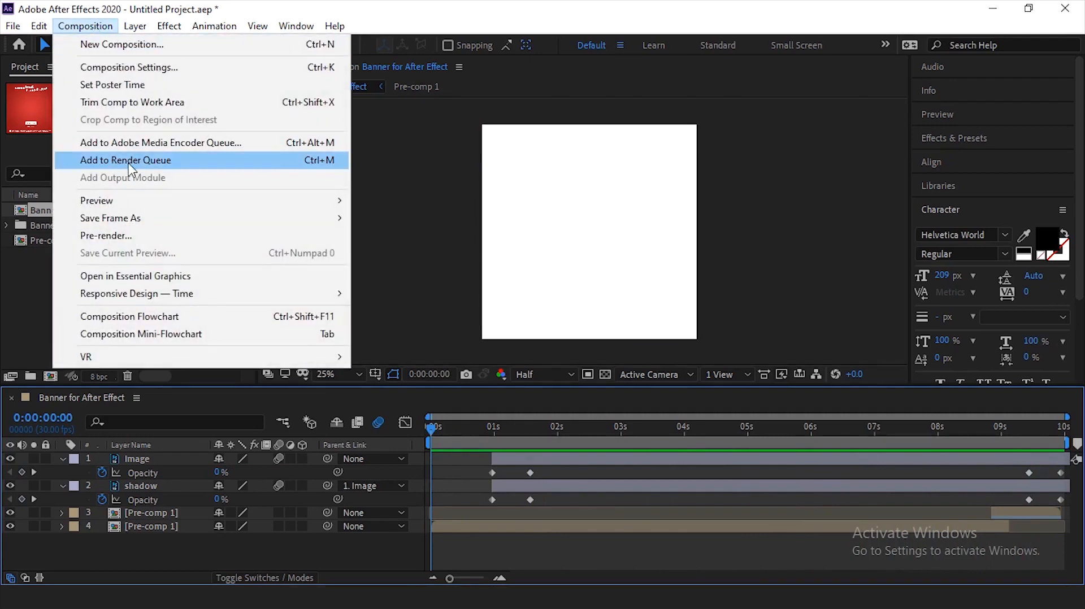
left_click(150, 163)
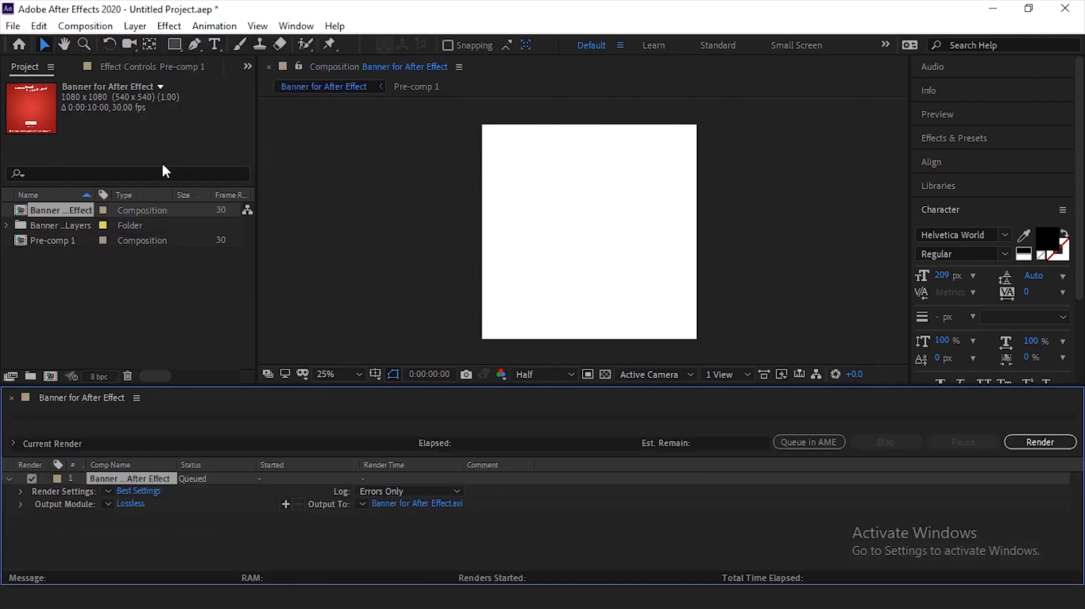
left_click(137, 504)
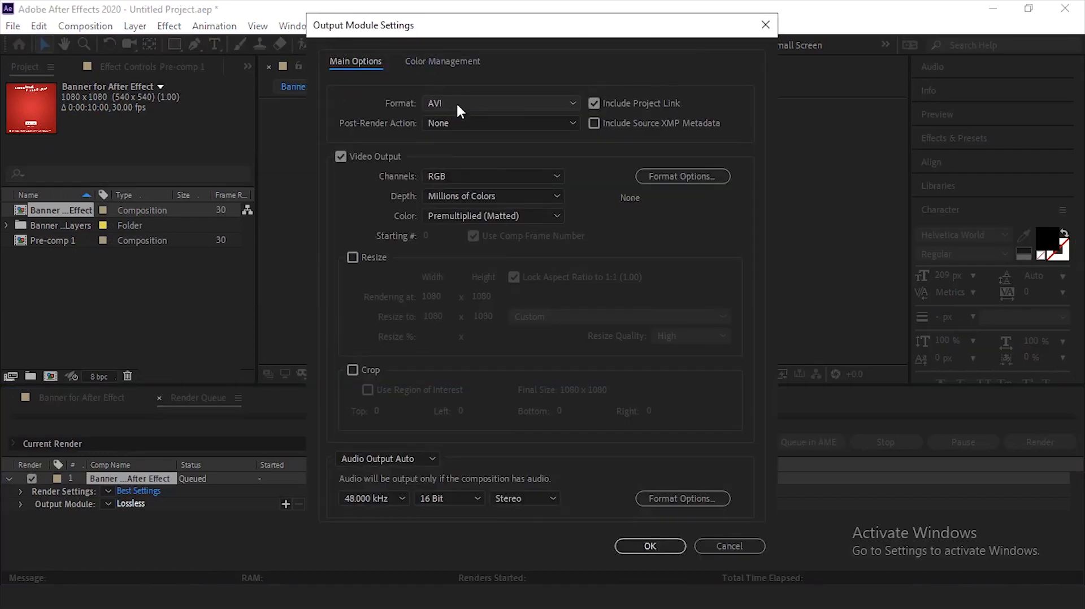
left_click(456, 104)
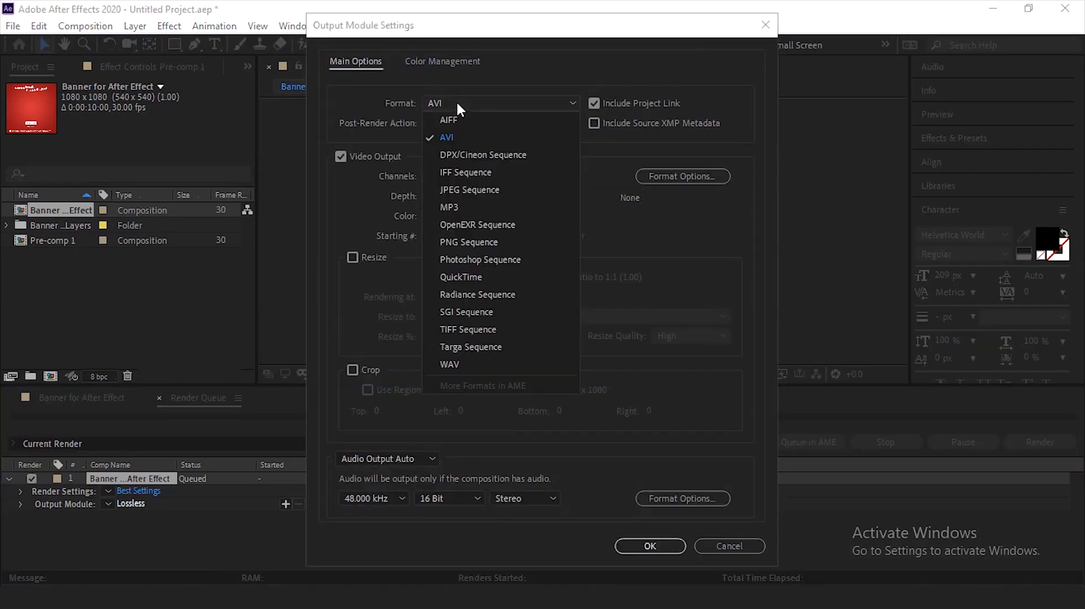
left_click(464, 277)
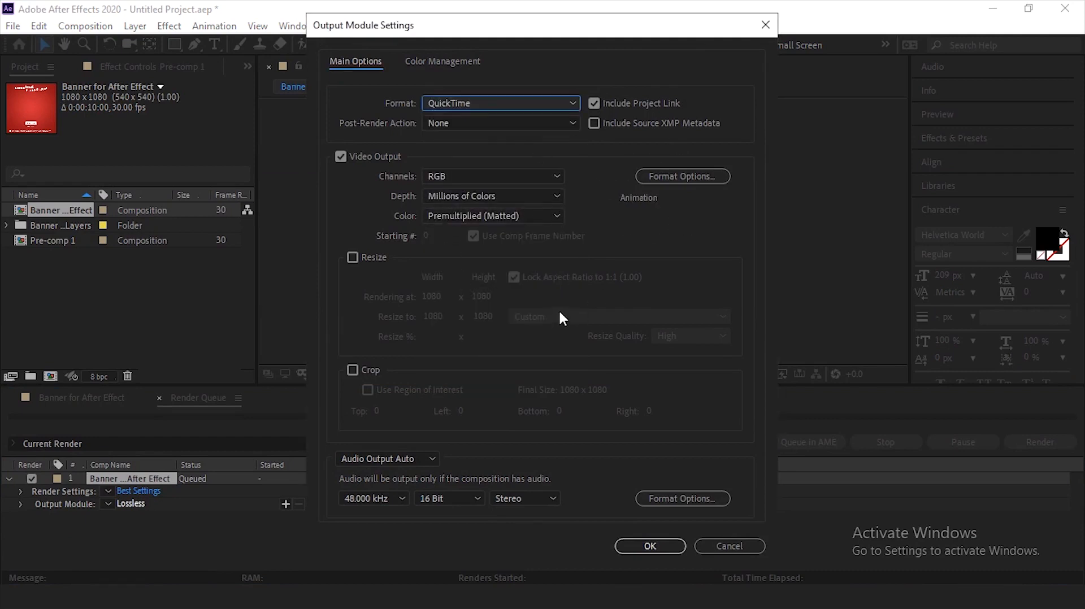
left_click(645, 546)
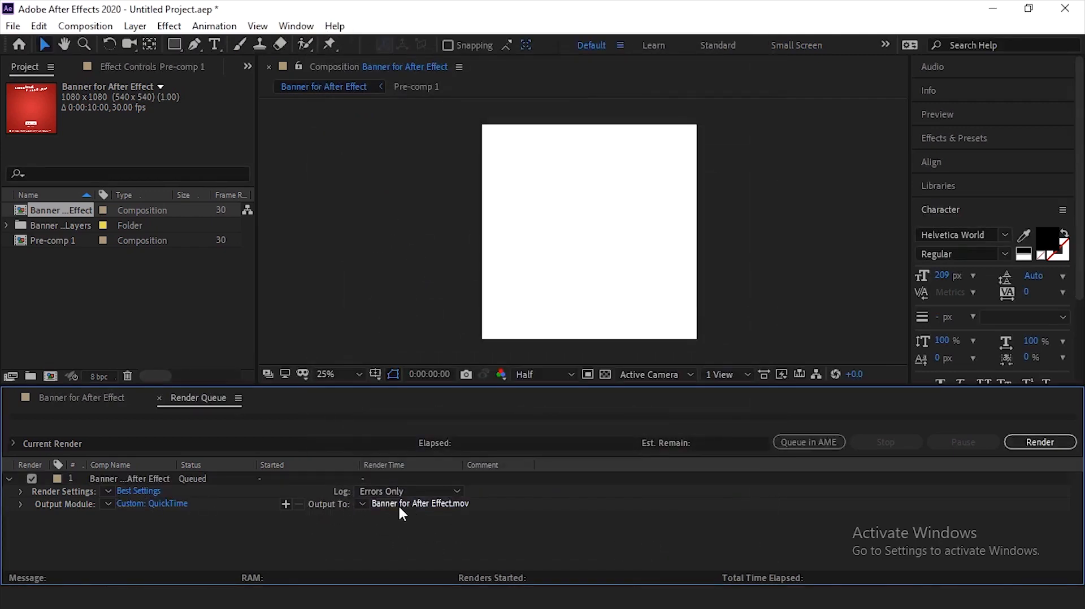
- Confirm the render settings with Best quality and Full resolution
left_click(138, 491)
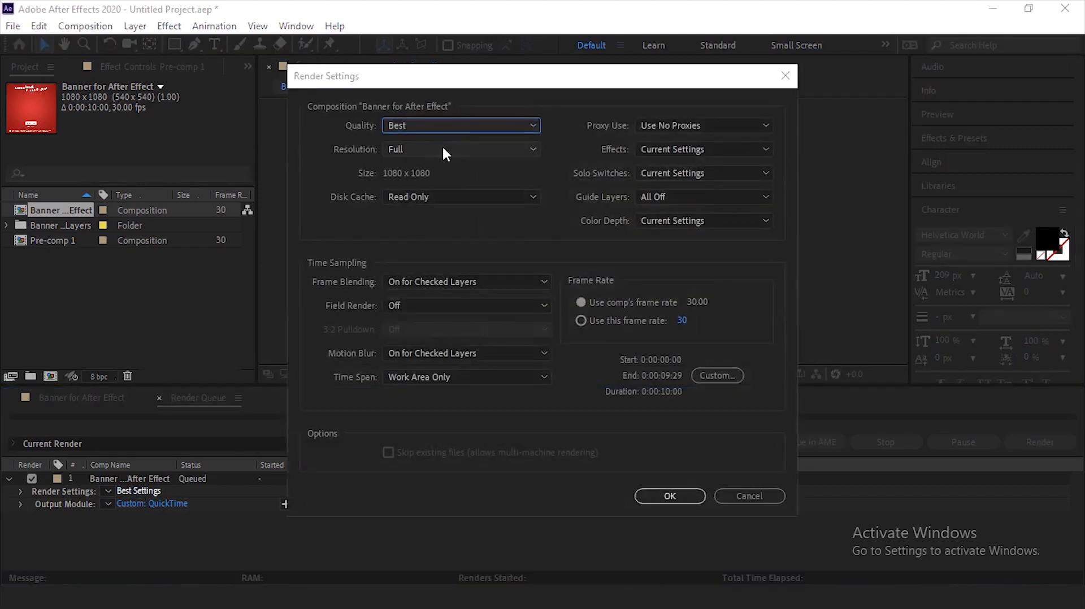
left_click(442, 146)
left_click(452, 187)
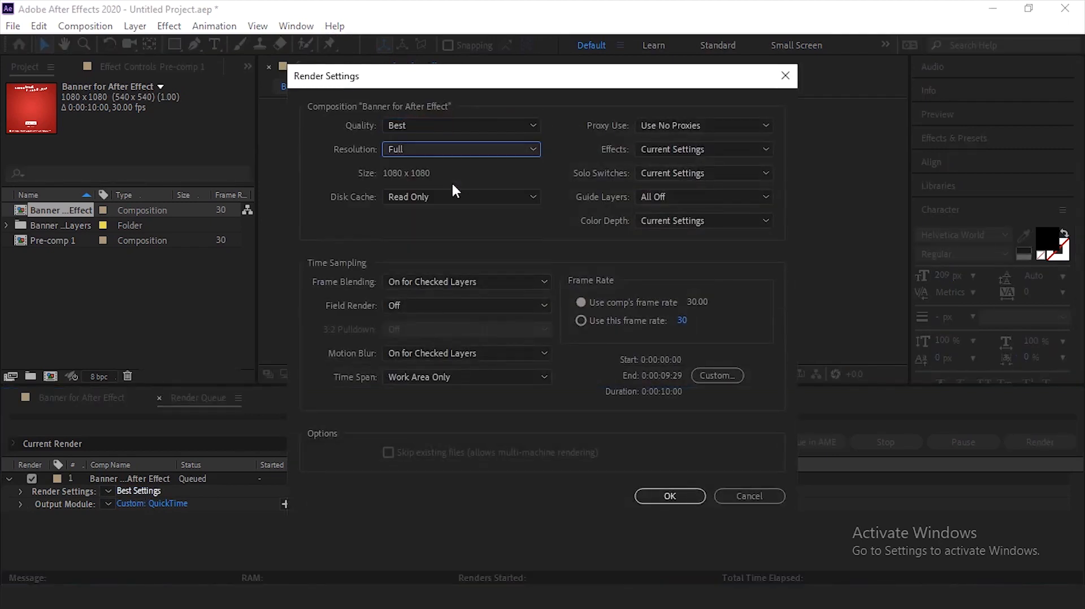
left_click(420, 151)
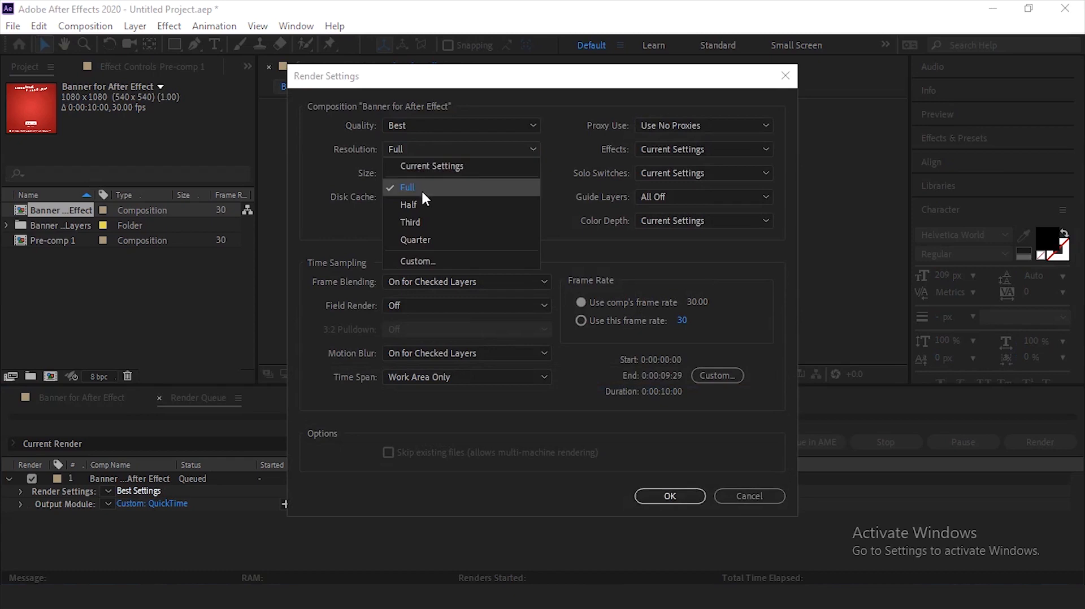
left_click(422, 188)
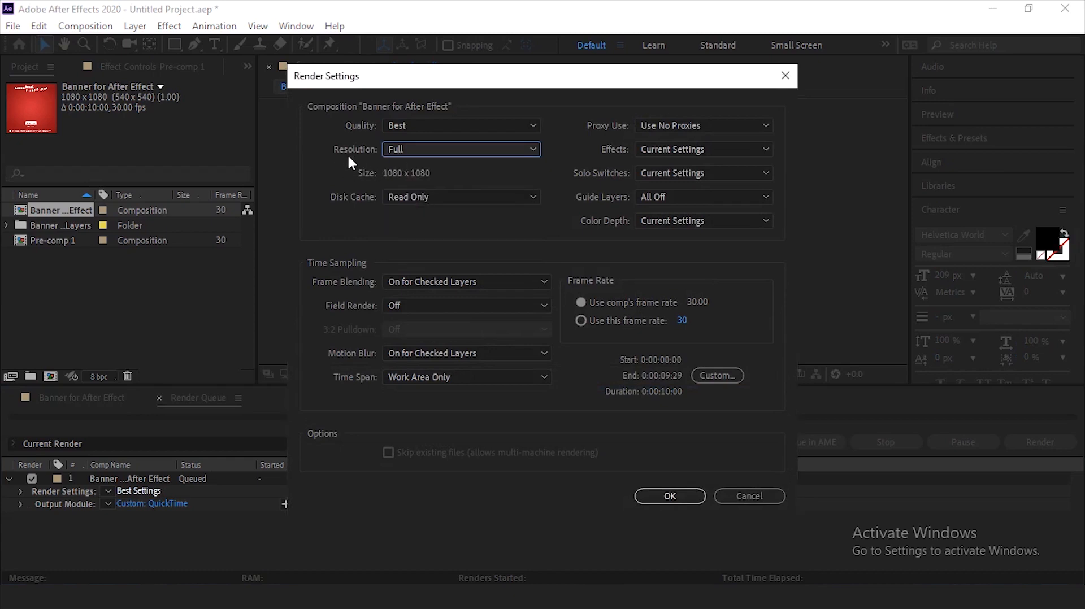
left_click(656, 497)
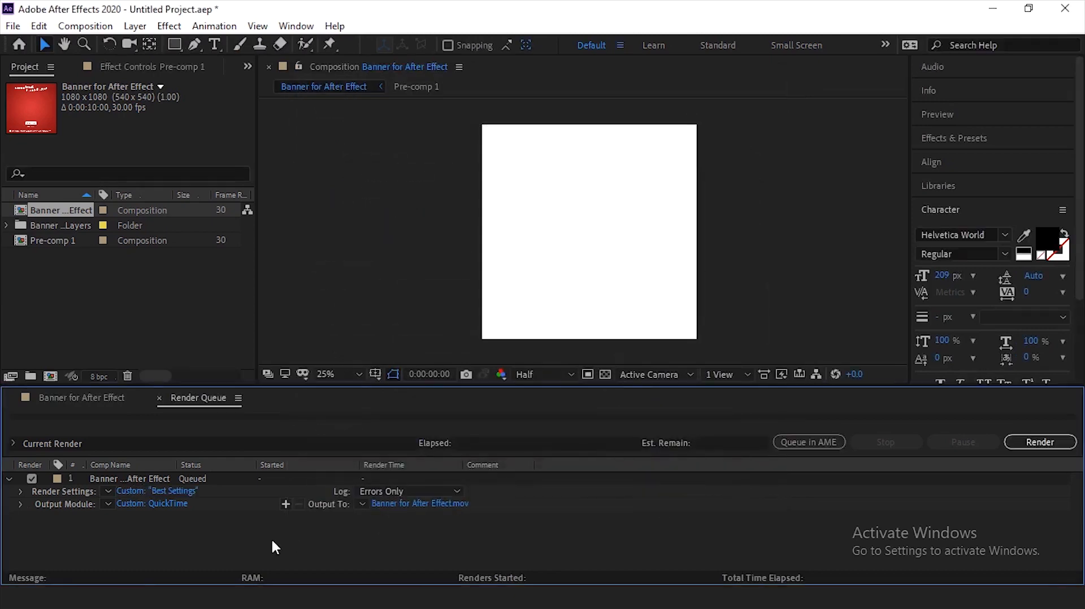
- Set the output movie to save on the Desktop as Banner for After Effect in QuickTime format and render it
left_click(426, 504)
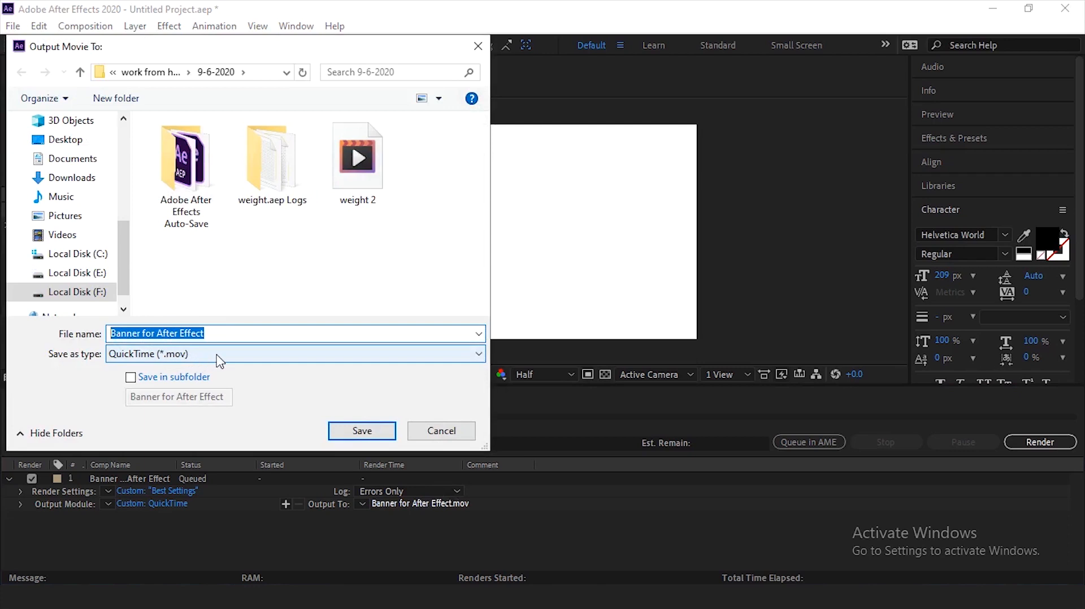
left_click(66, 158)
left_click(63, 141)
scroll(305, 226, "down", 5)
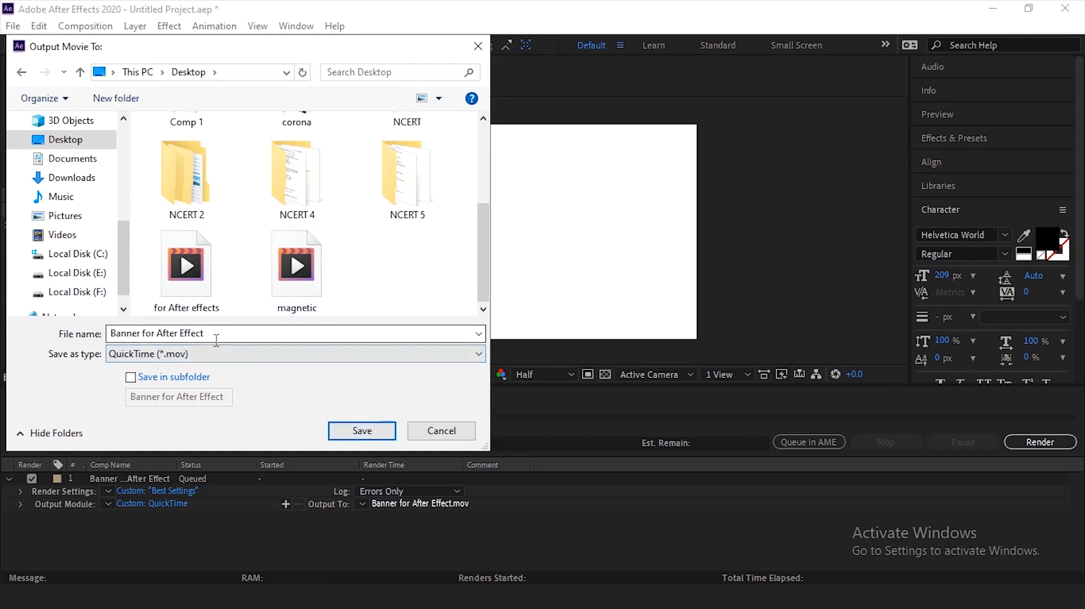
left_click(219, 336)
left_click(148, 335)
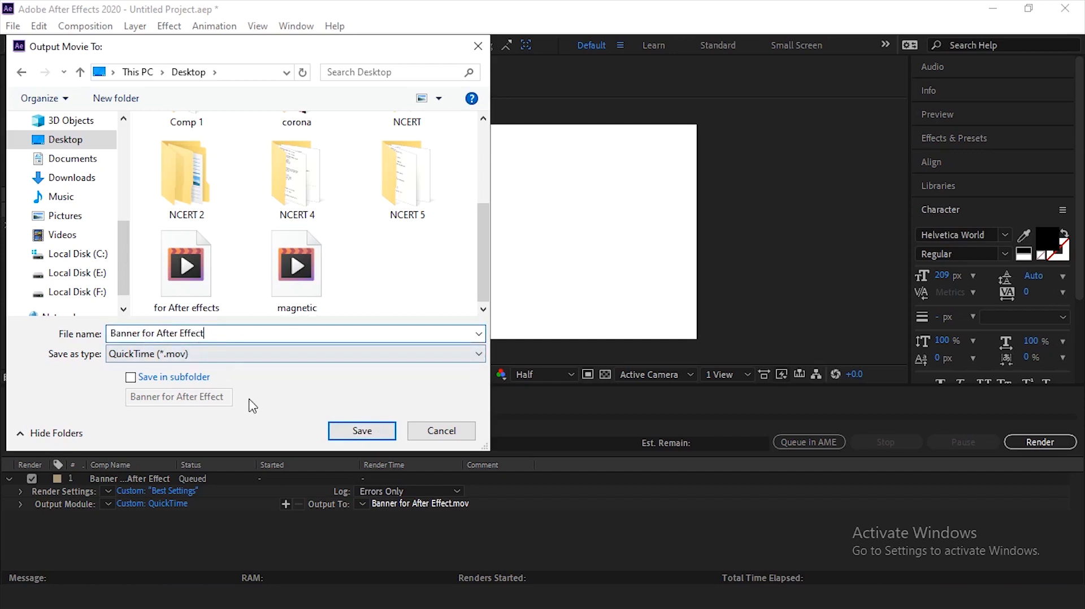
left_click(102, 144)
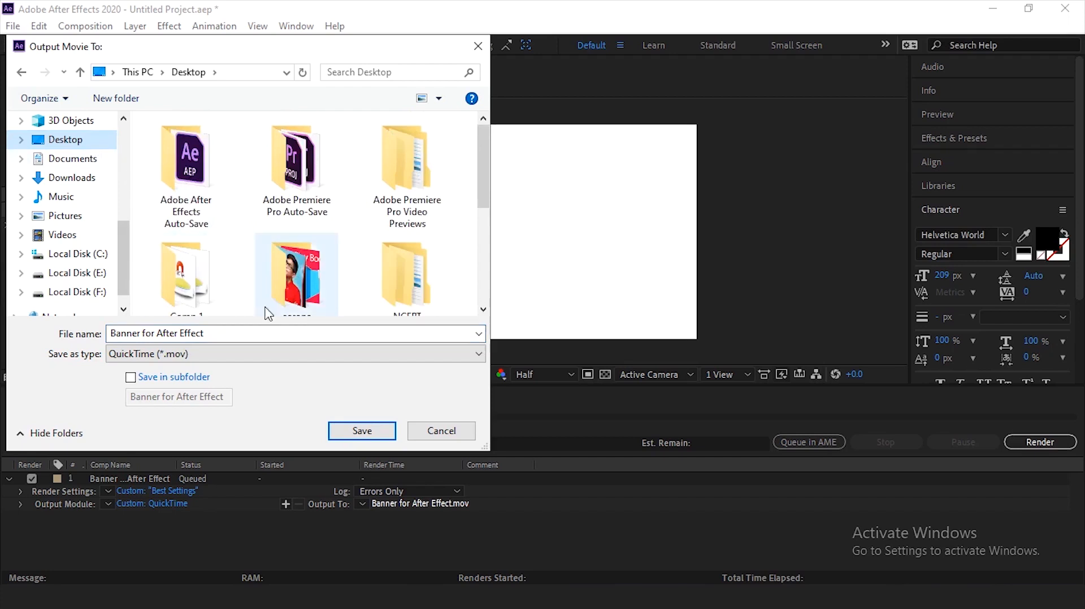
left_click(358, 431)
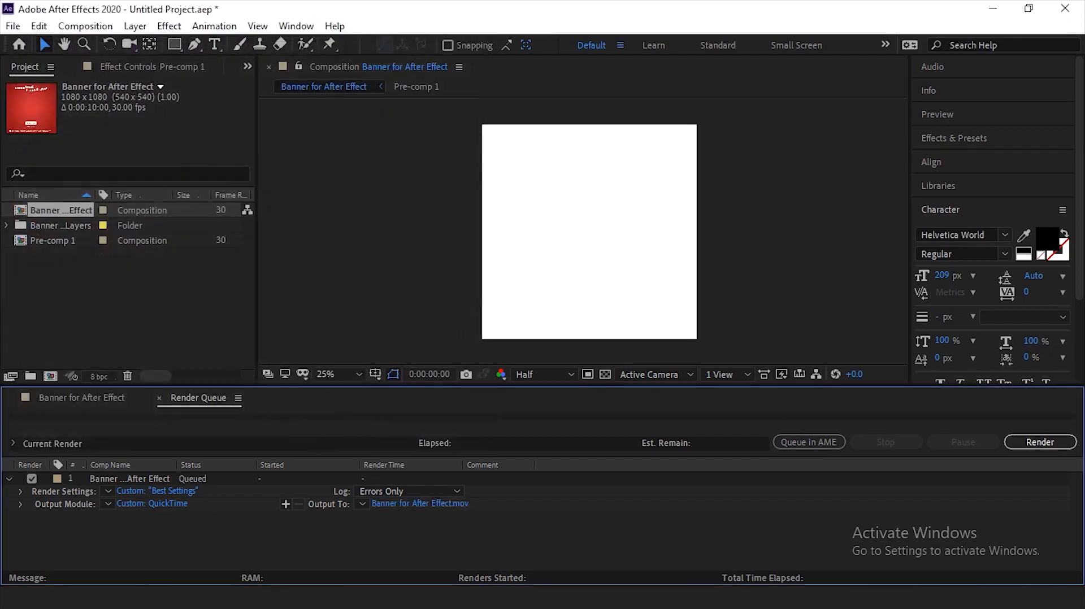
left_click(1046, 443)
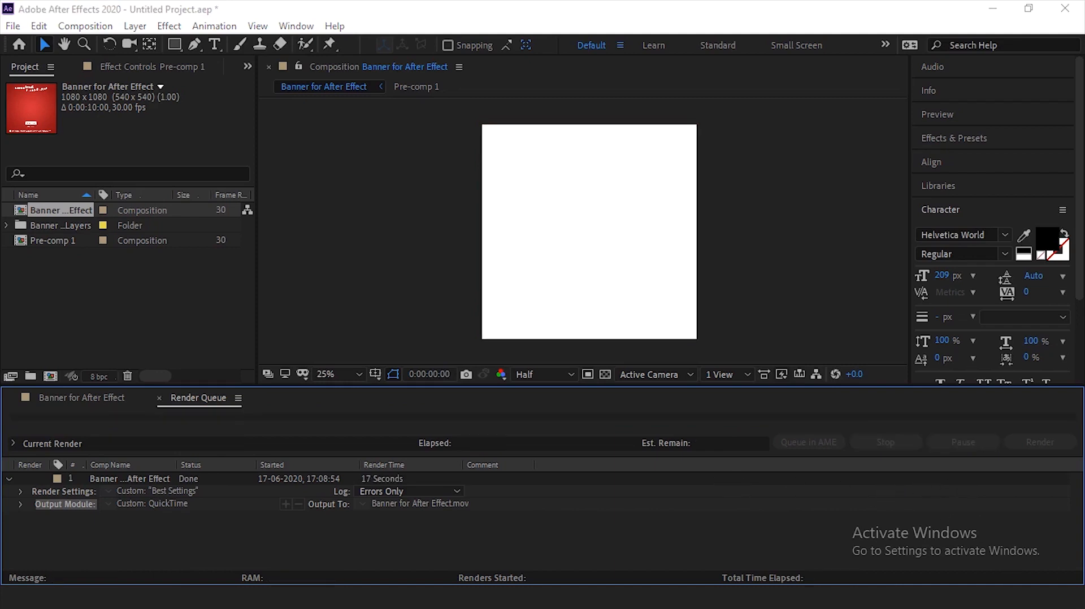
- Switch to the Windows desktop and refresh it to find the rendered video
key("alt+Tab")
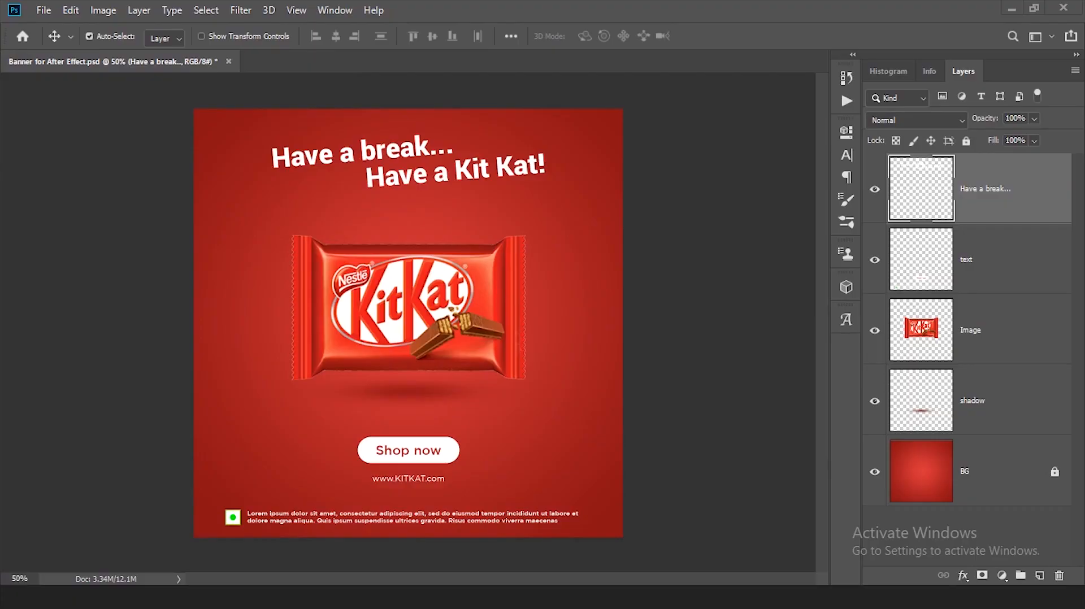
key("super+d")
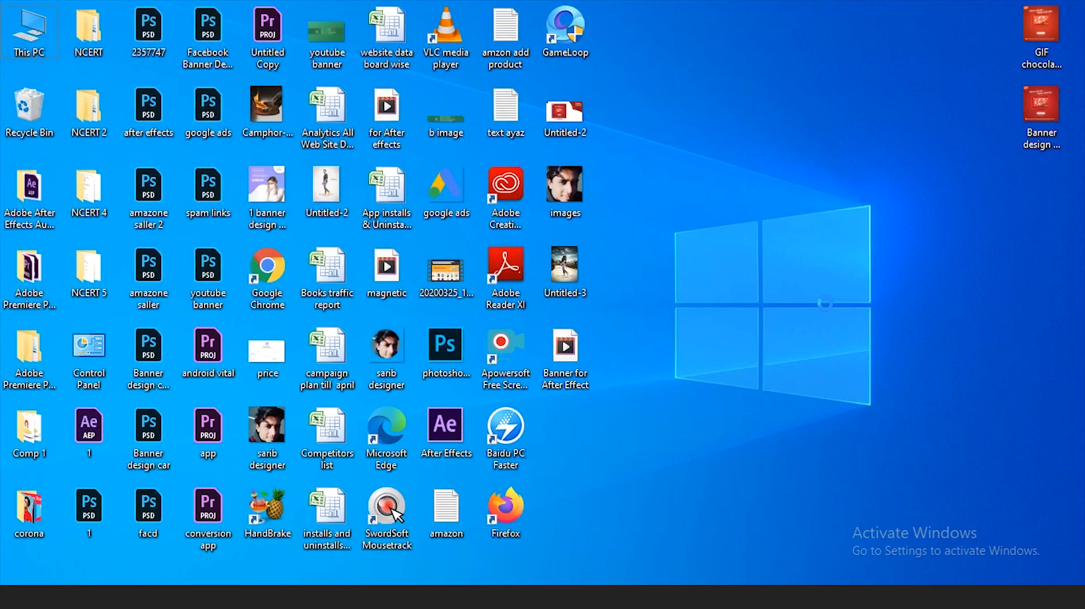
right_click(829, 275)
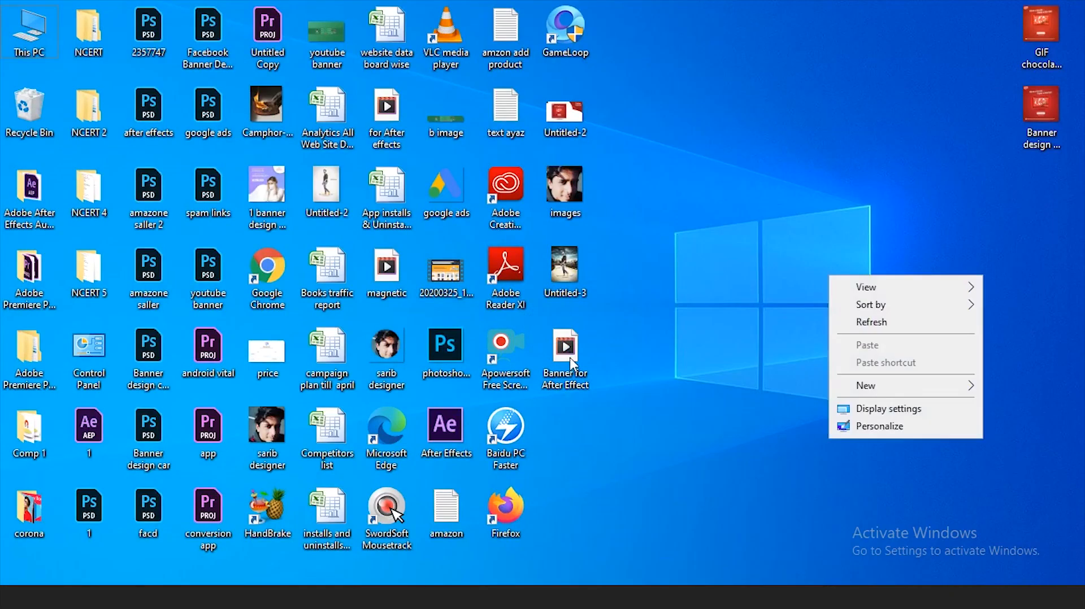
left_click(842, 322)
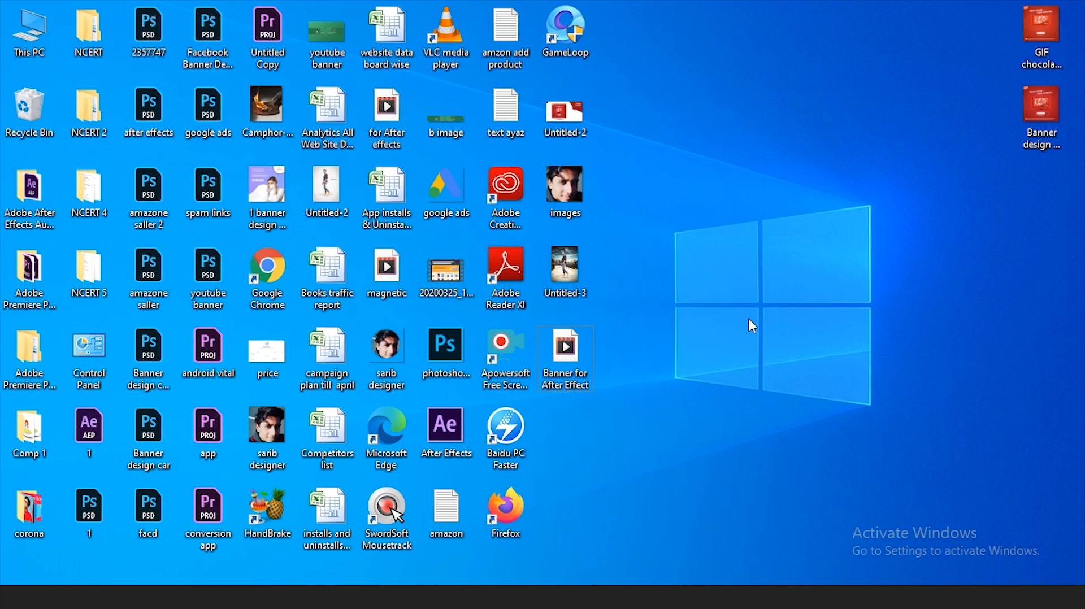
- Search Windows for "hand" and launch HandBrake
key("super")
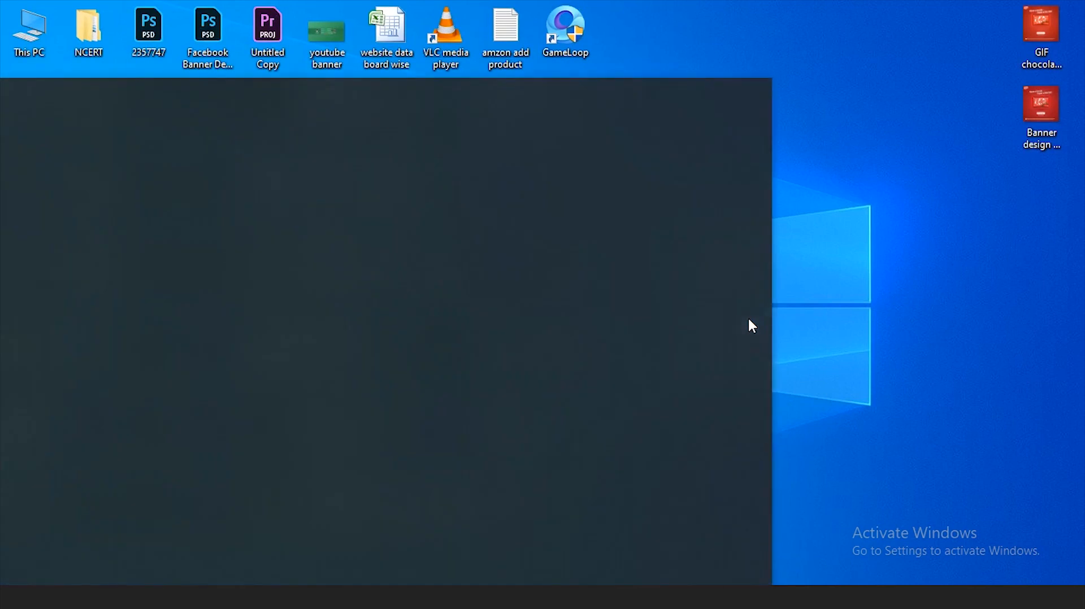
type("hand")
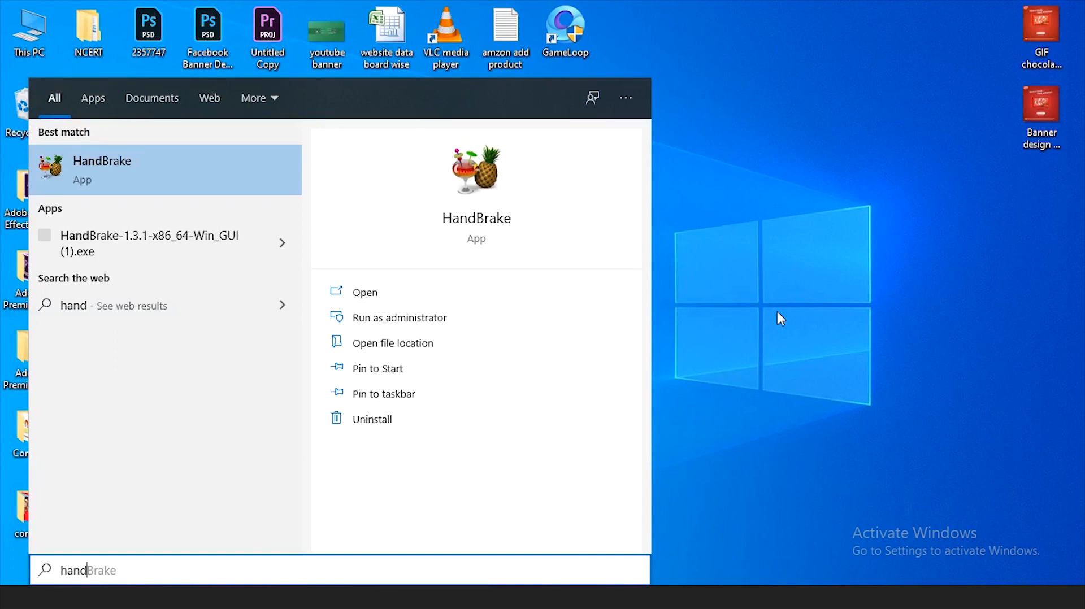
key("Return")
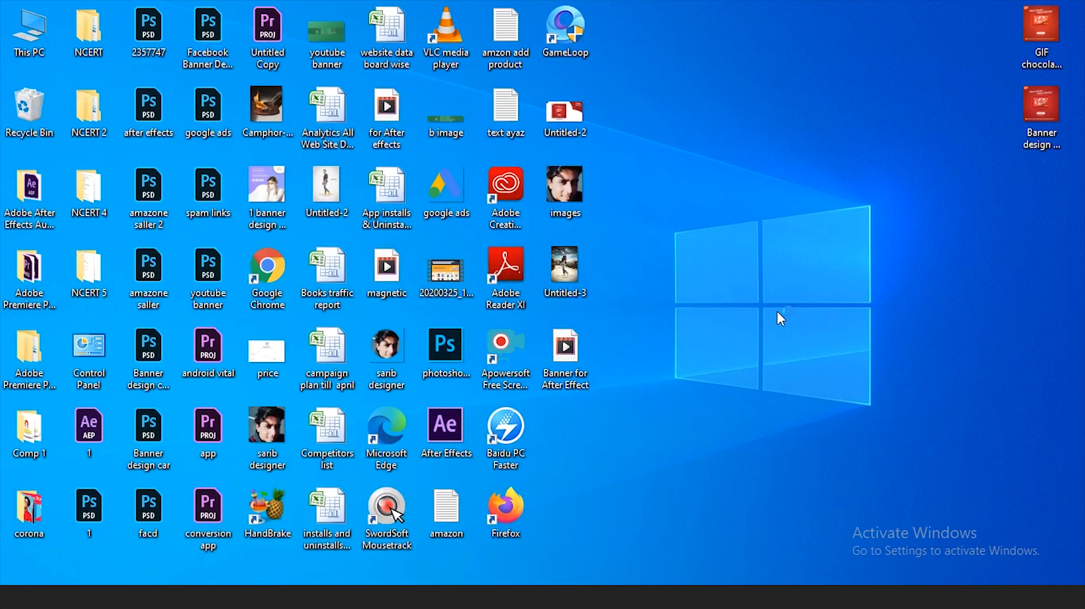
- Inspect the file size of the rendered Banner for After Effect movie in its properties
right_click(577, 353)
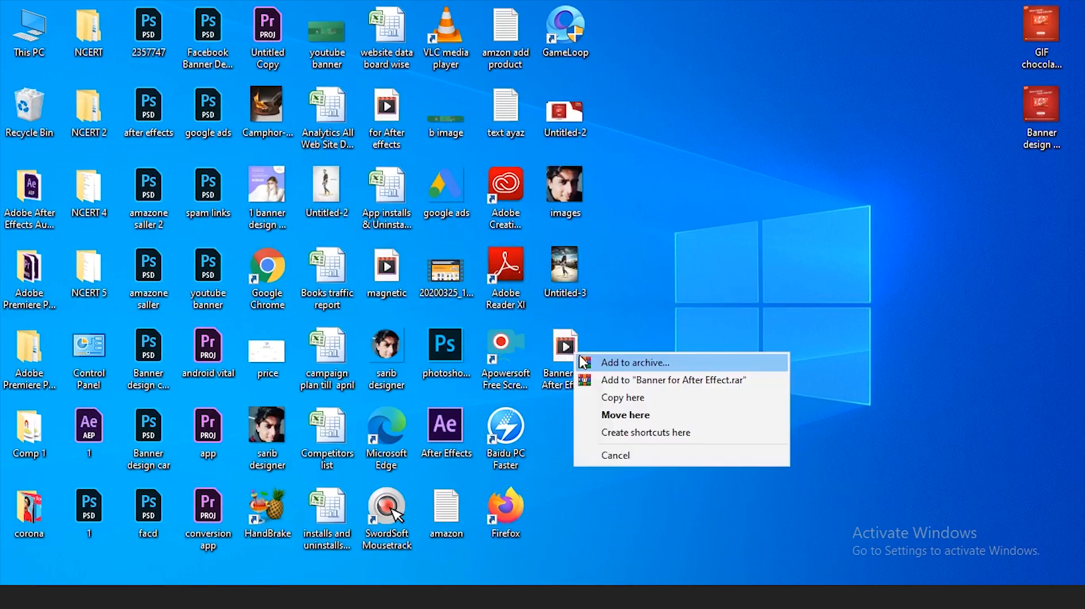
left_click(622, 455)
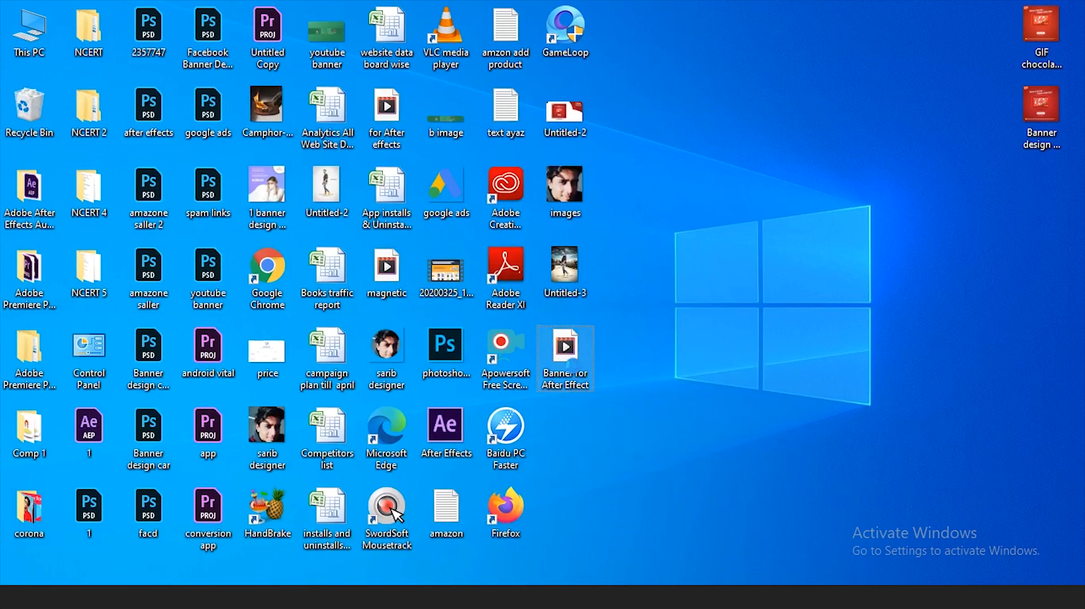
right_click(572, 362)
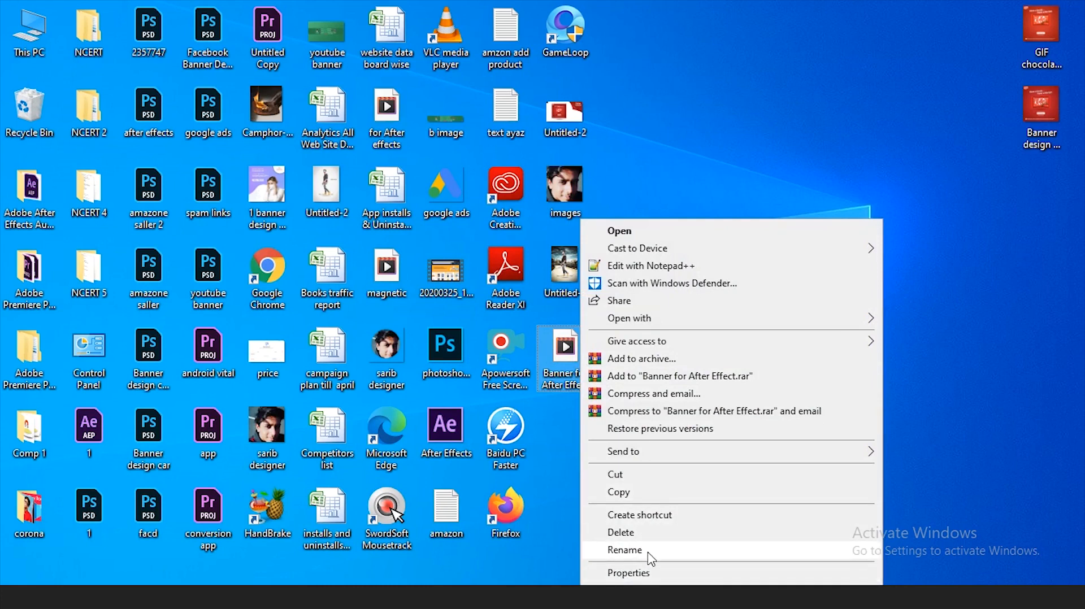
left_click(628, 573)
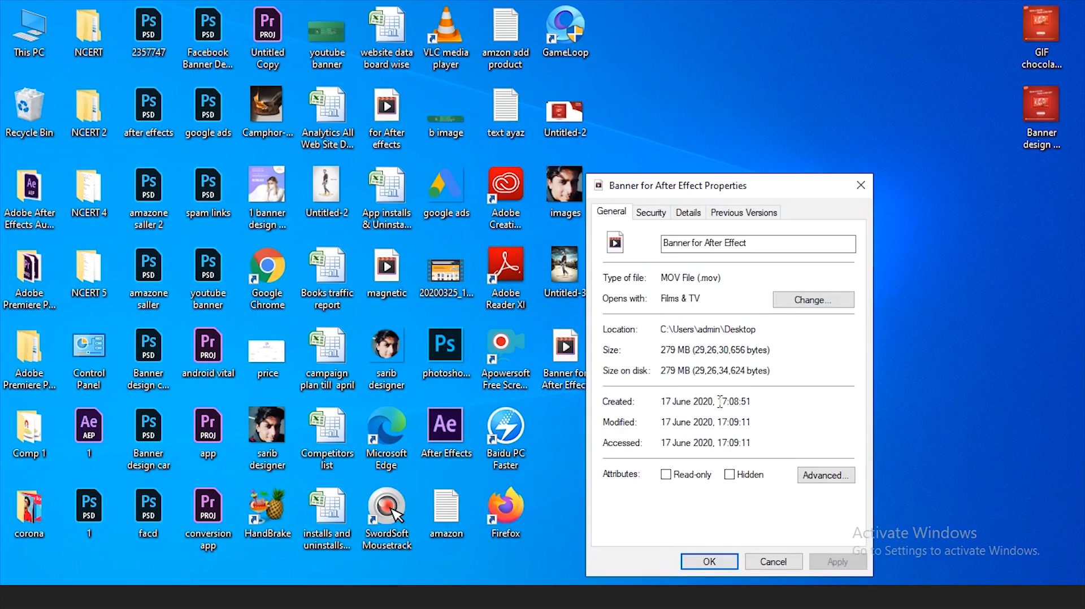
mouse_move(678, 346)
left_mouse_down()
mouse_move(662, 350)
mouse_move(673, 356)
mouse_move(663, 362)
left_mouse_up()
left_click(663, 357)
left_click_drag(676, 351, 650, 352)
left_click(776, 563)
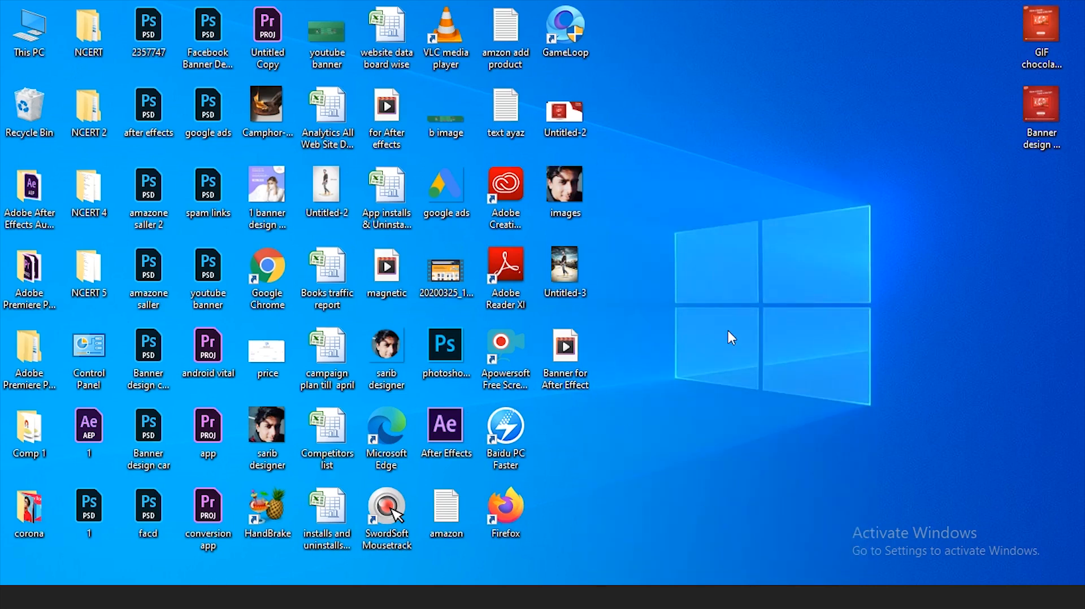
- Search Windows for "hand" and open the HandBrake app
key("super")
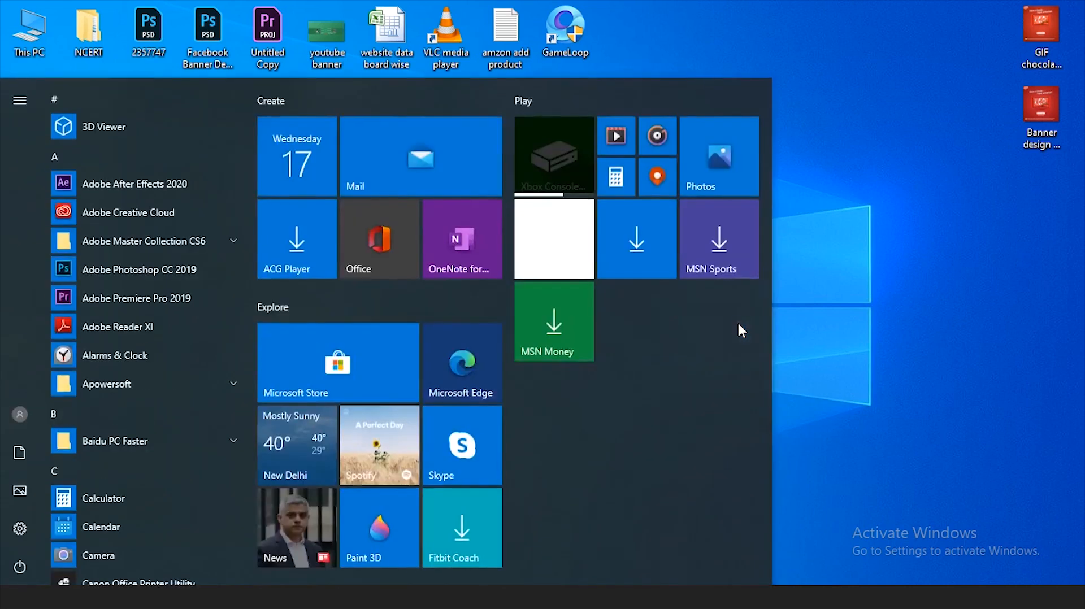
key("super")
key("super")
type("hand")
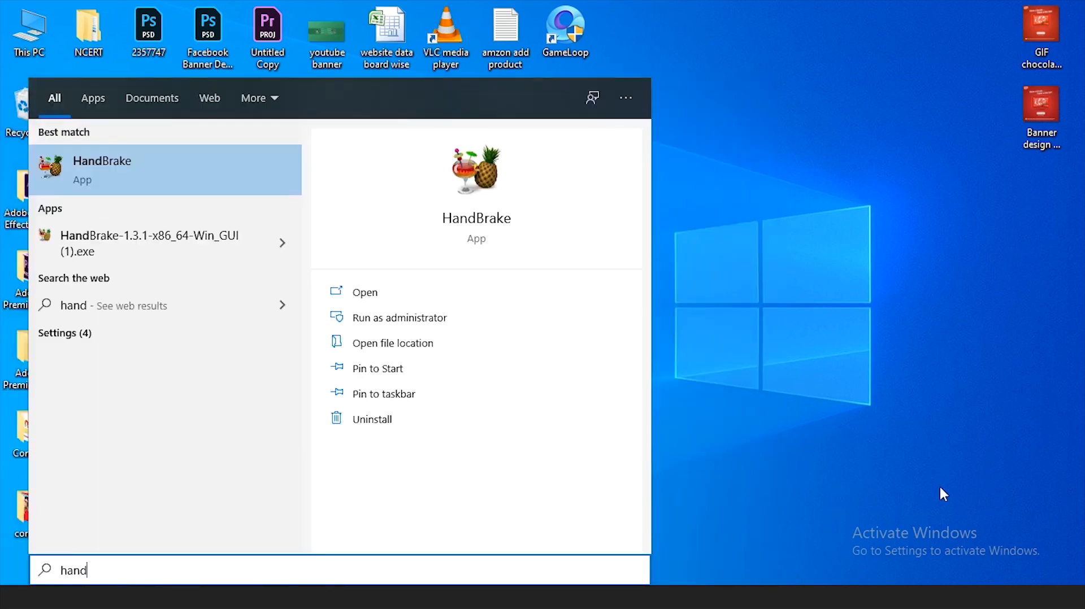
left_click(244, 175)
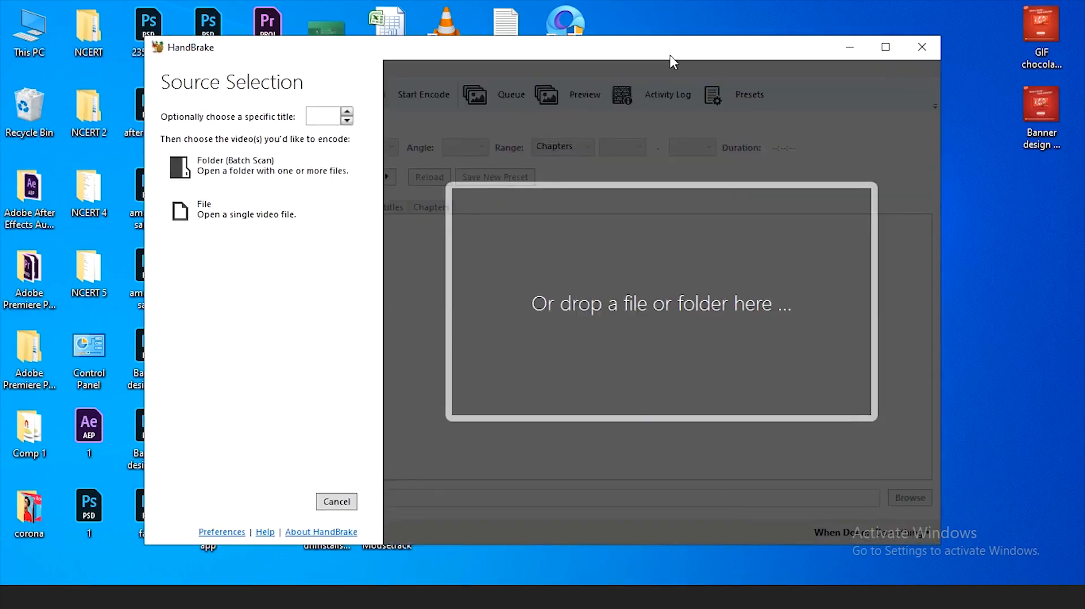
- Load the Banner for After Effect movie from the desktop into HandBrake as the source video
left_click_drag(671, 58, 662, 452)
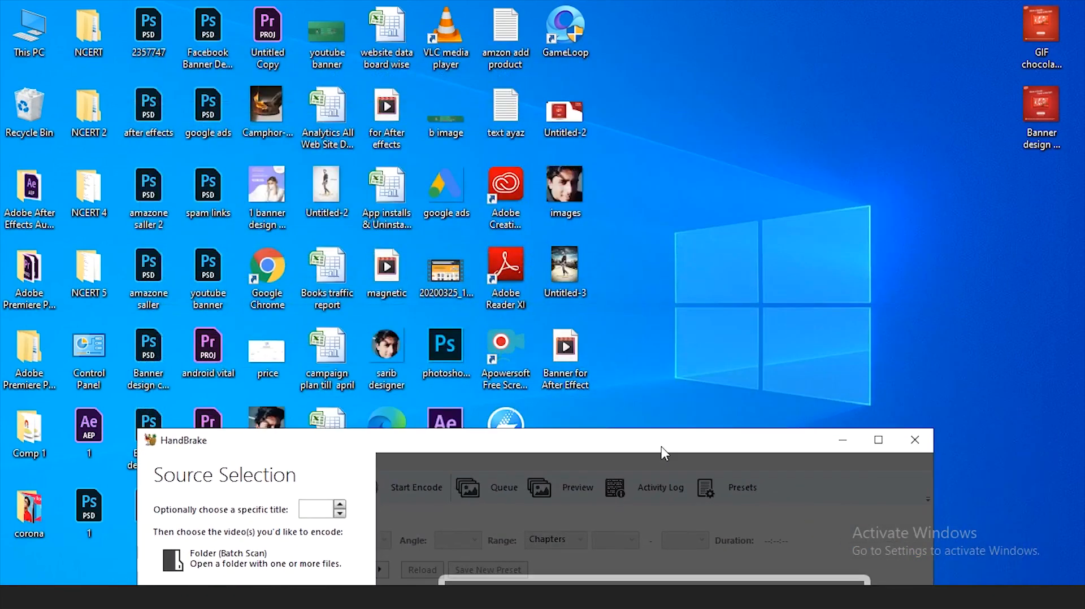
left_click_drag(565, 348, 727, 537)
left_click_drag(722, 439, 730, 52)
- Set the output extension to .mp4 and encode the video to the Desktop as Banner For After Effect-1
key("BackSpace")
key("BackSpace")
type("p4")
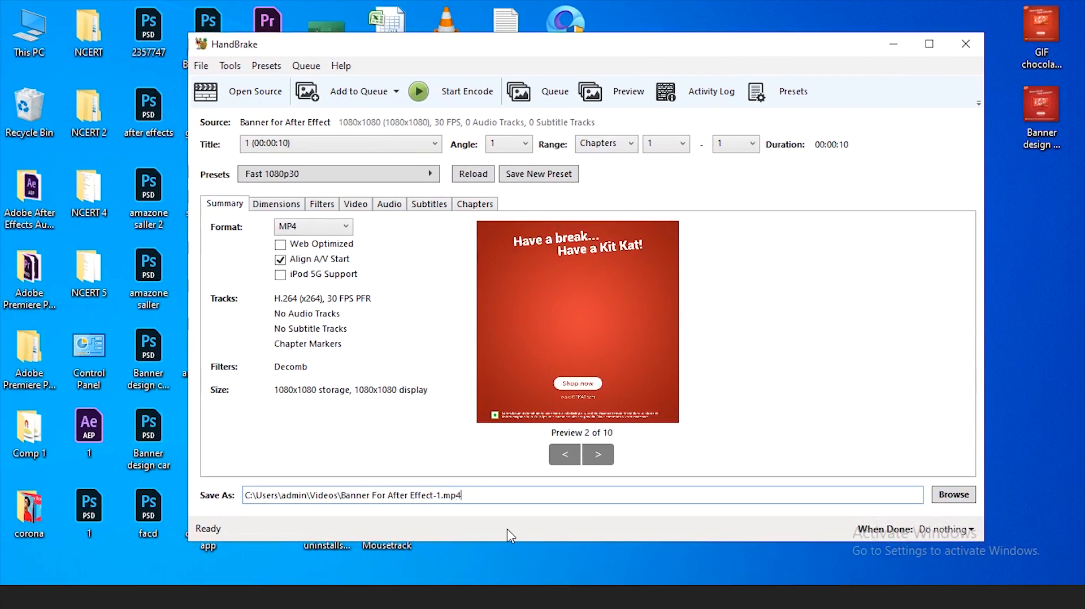
left_click(953, 495)
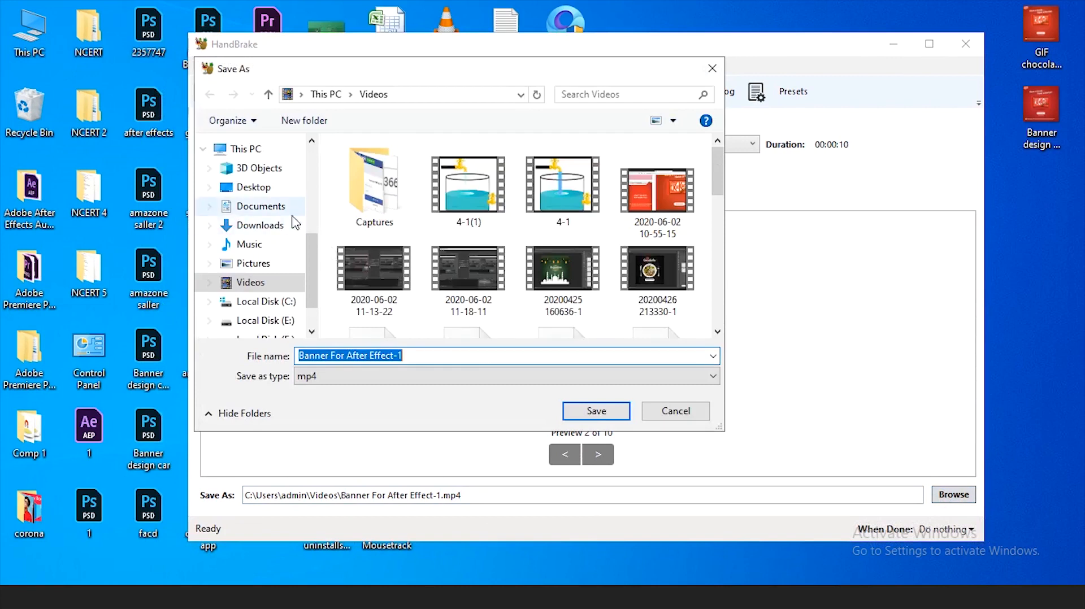
left_click(253, 187)
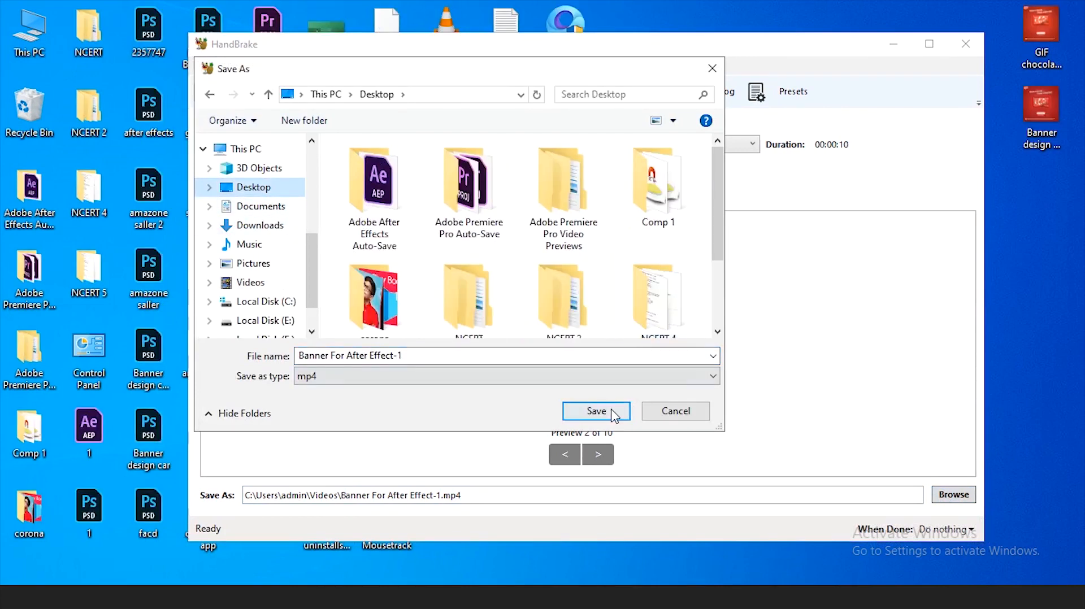
left_click(596, 410)
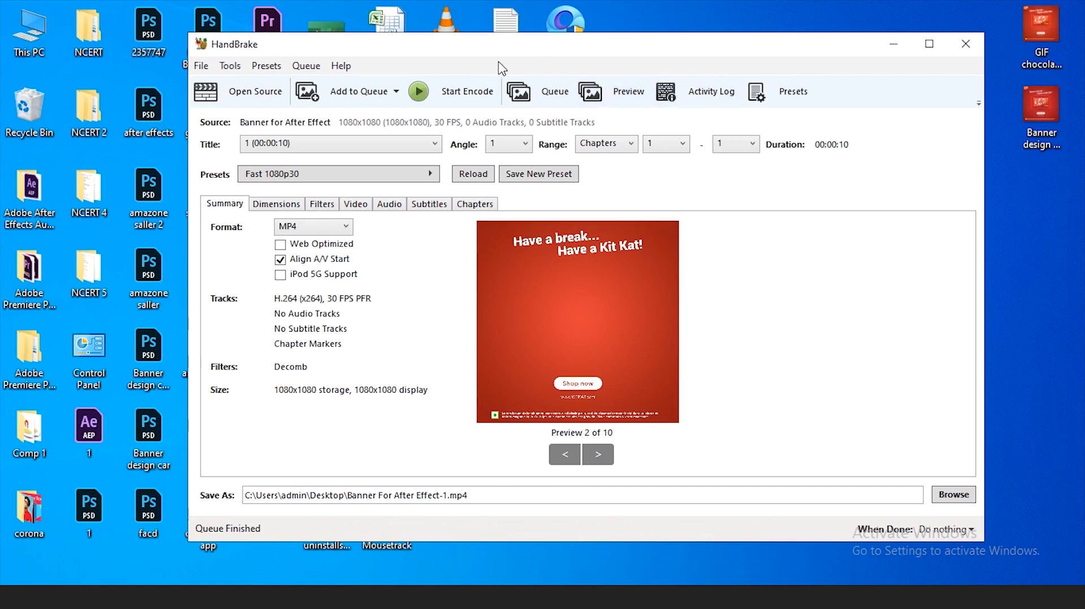
- Close HandBrake and refresh the desktop to find the converted video
left_click_drag(589, 53, 564, 107)
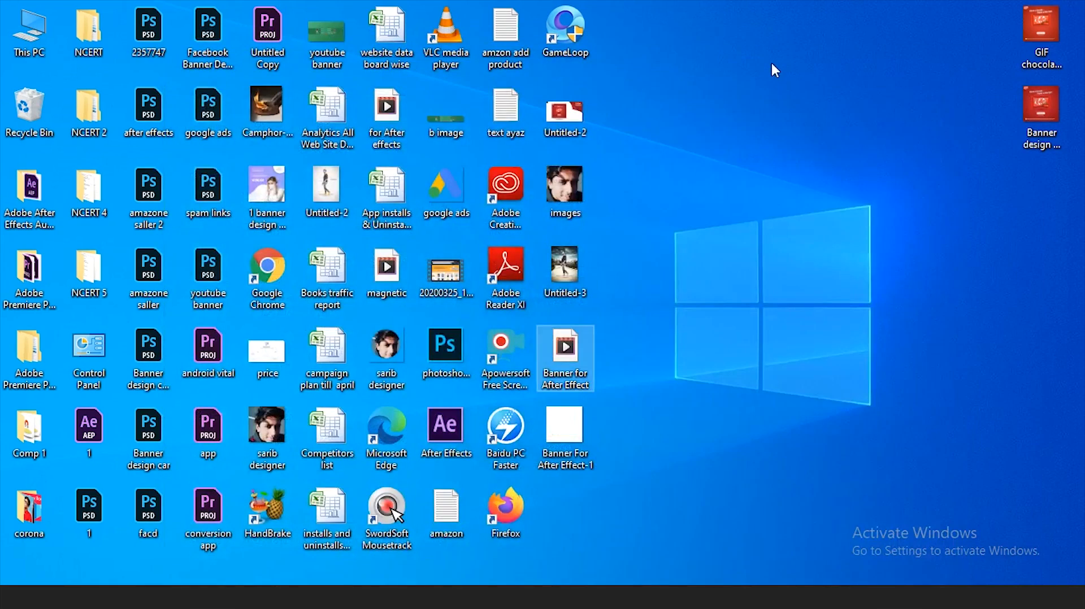
right_click(771, 64)
left_click(772, 110)
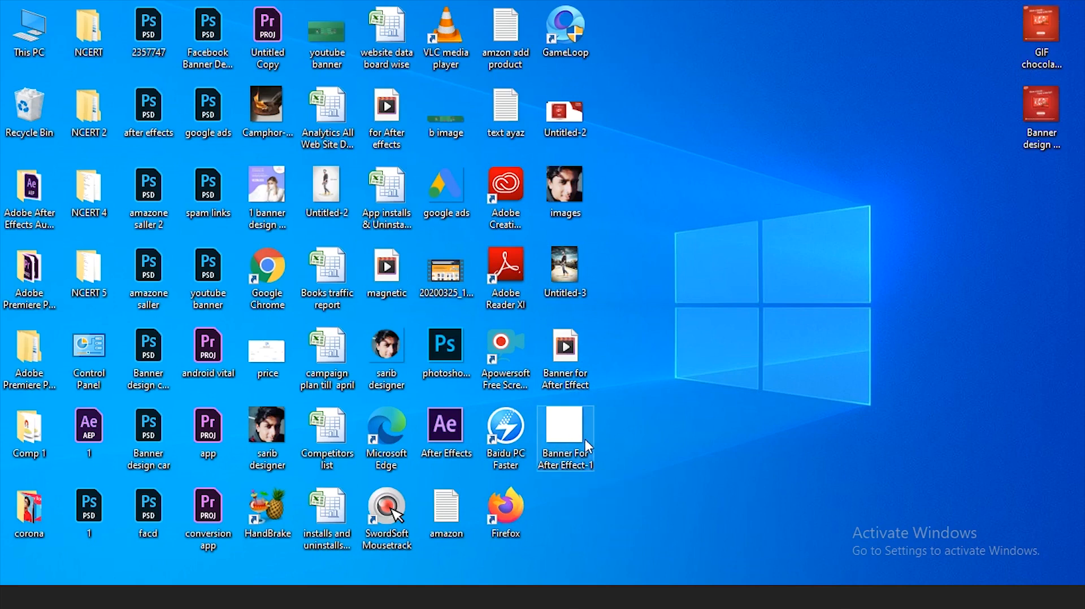
- Check the size of the converted Banner For After Effect-1 file in its properties
right_click(569, 422)
left_click(614, 409)
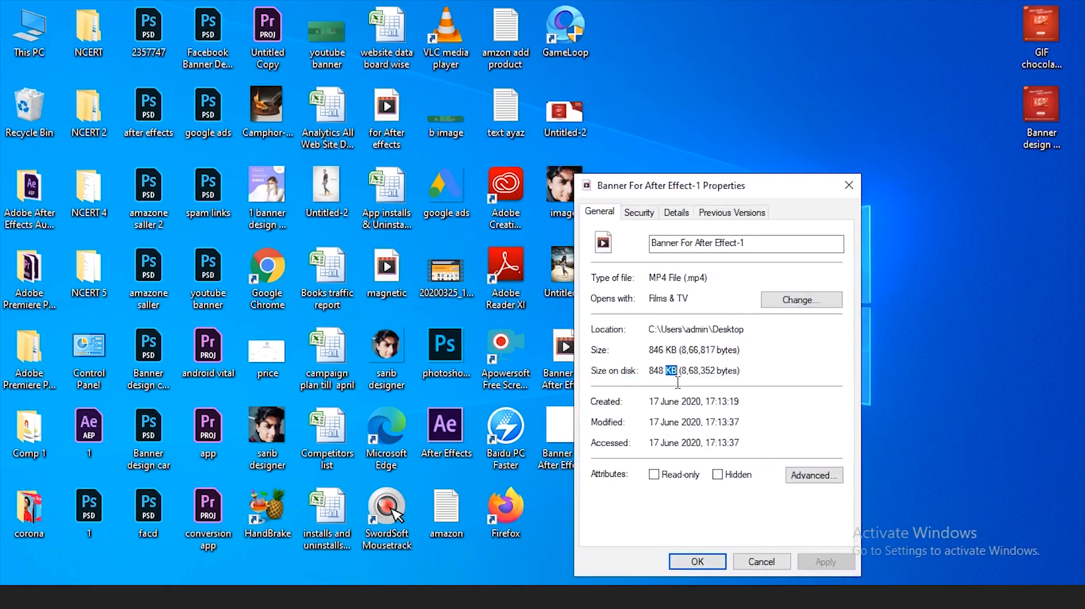
left_click(761, 562)
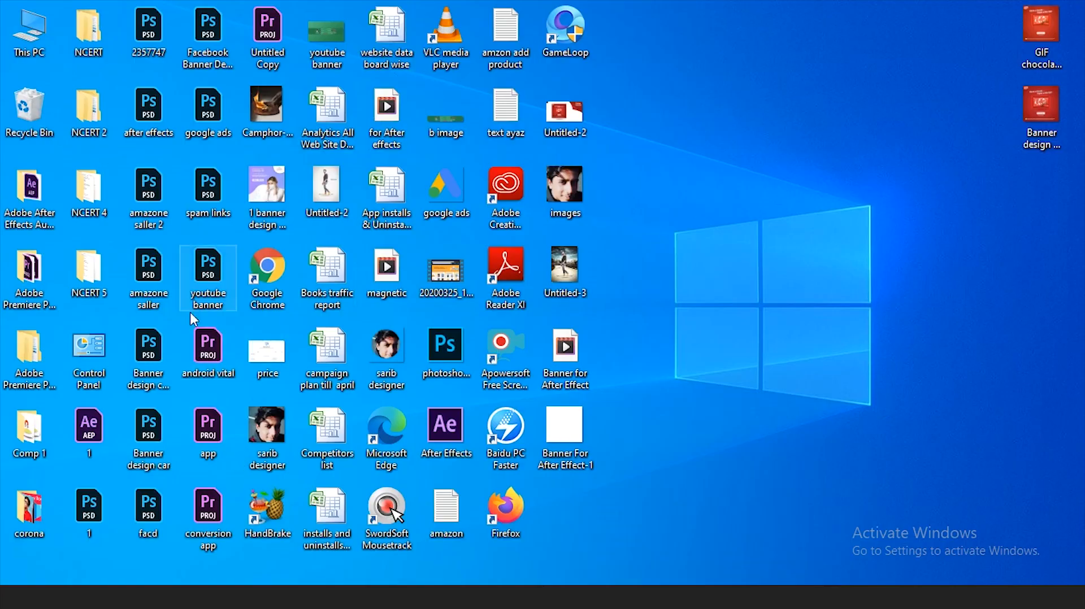
- Switch to Firefox, search the web for "ezgif", and open Ezgif's Video to GIF converter
left_click(341, 199)
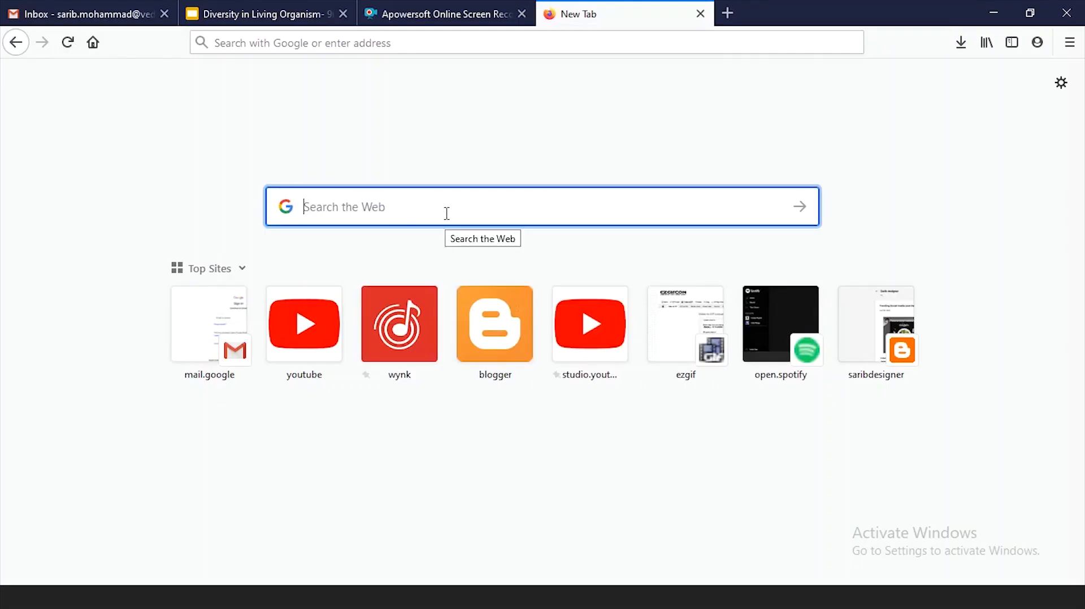
type("ezgif")
key("Return")
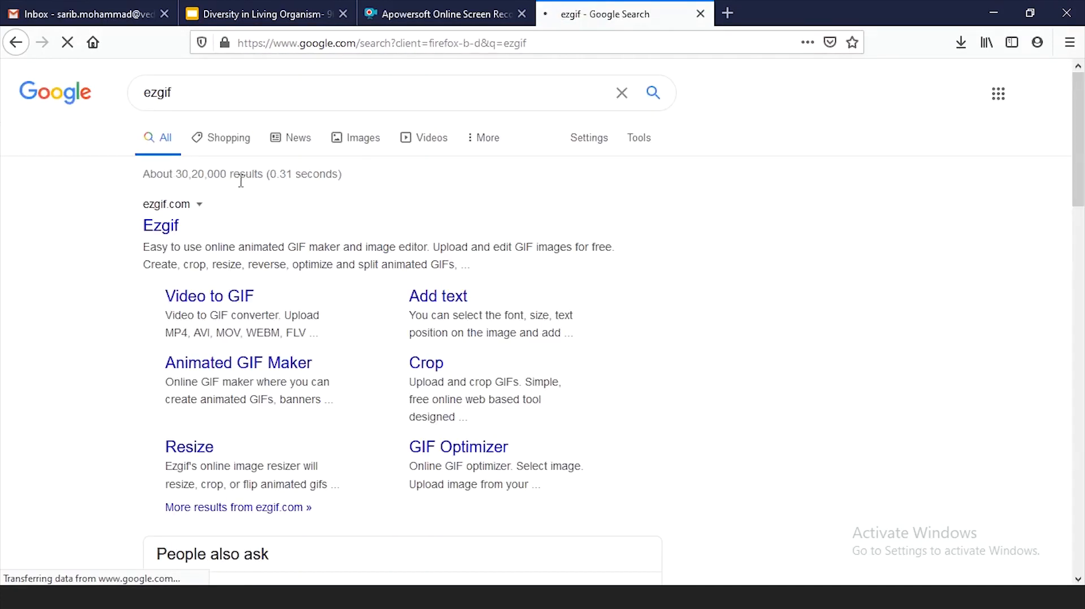
left_click(162, 231)
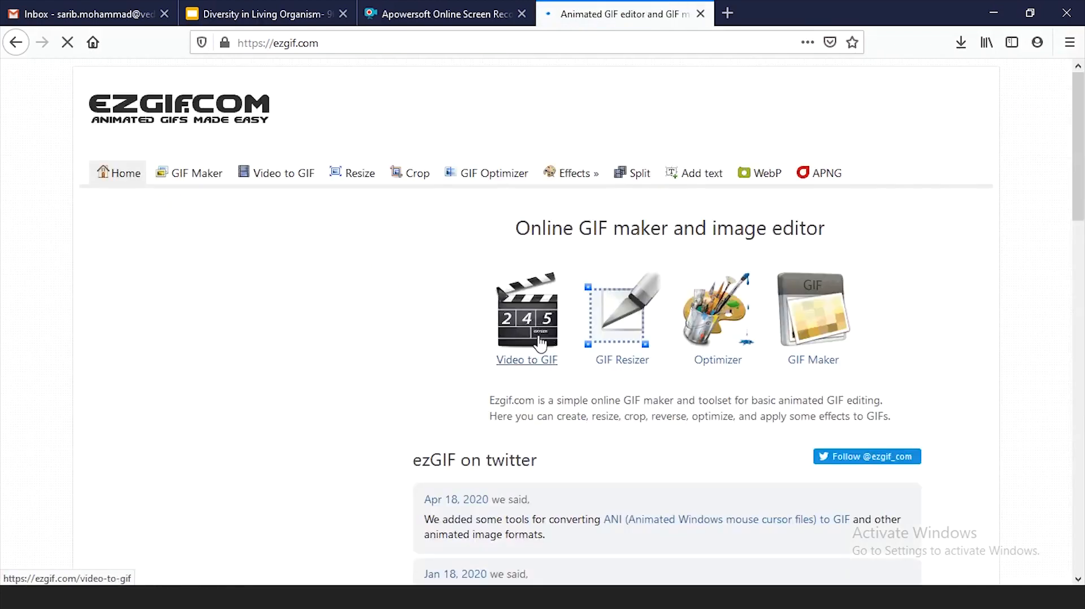
left_click(535, 326)
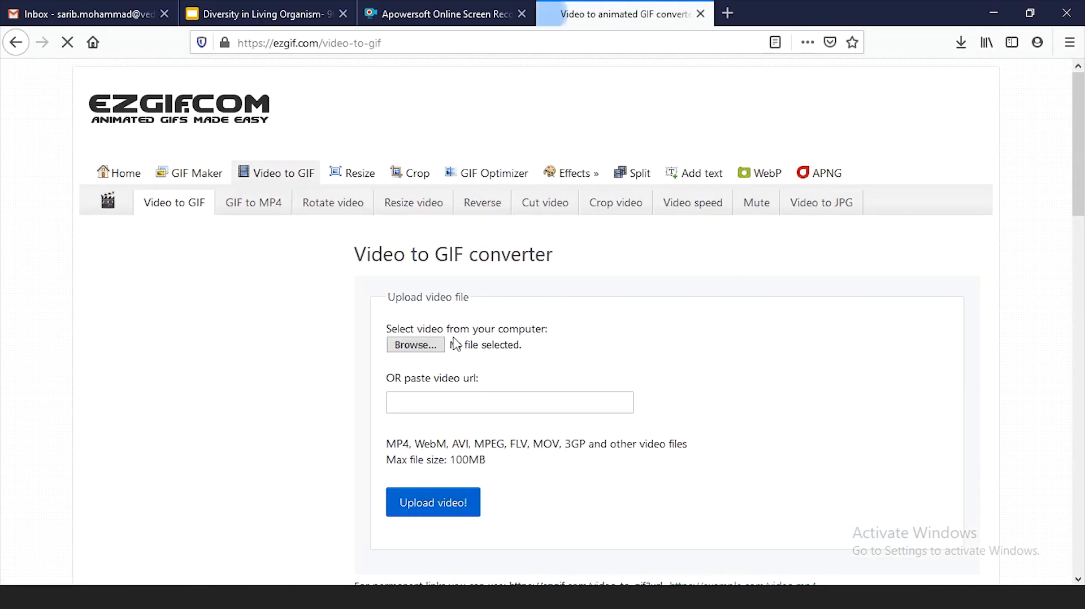
- Choose Banner For After Effect-1.mp4 from the desktop as the video file and upload it to the converter
key("super+d")
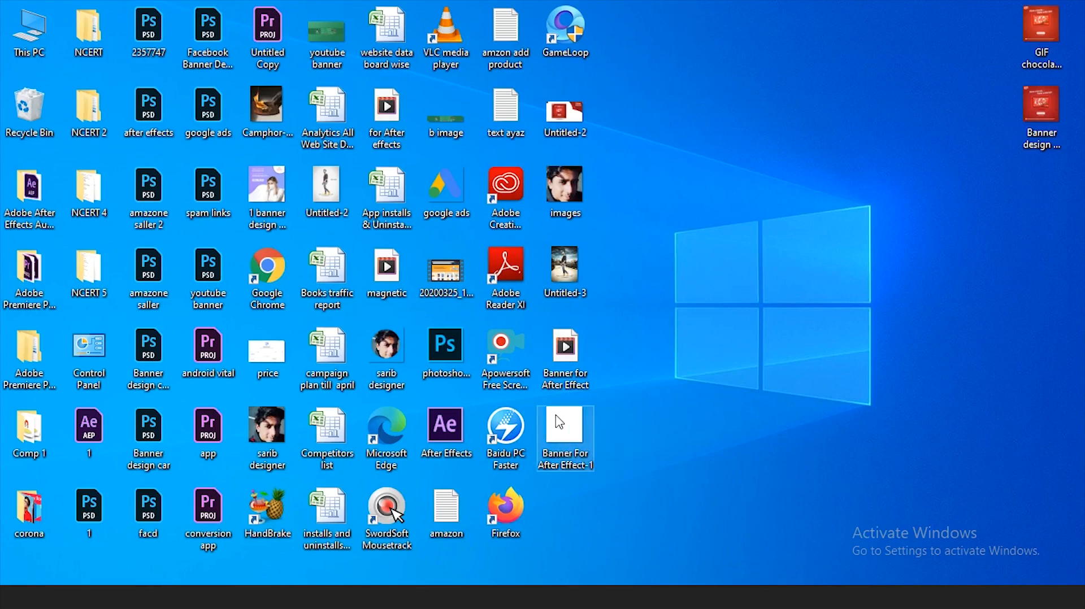
left_click_drag(560, 423, 423, 349)
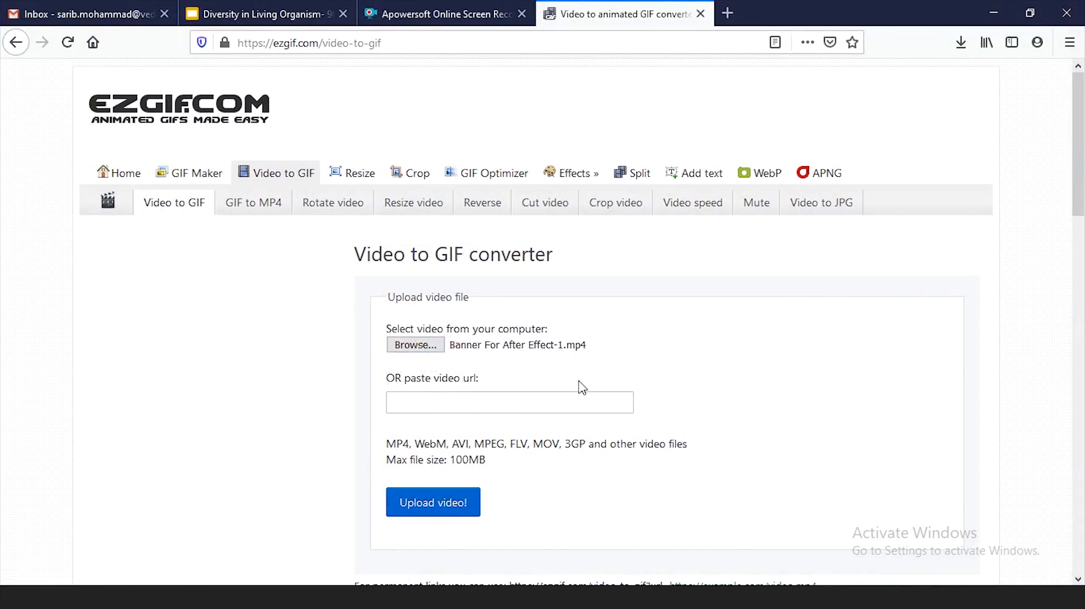
left_click(425, 509)
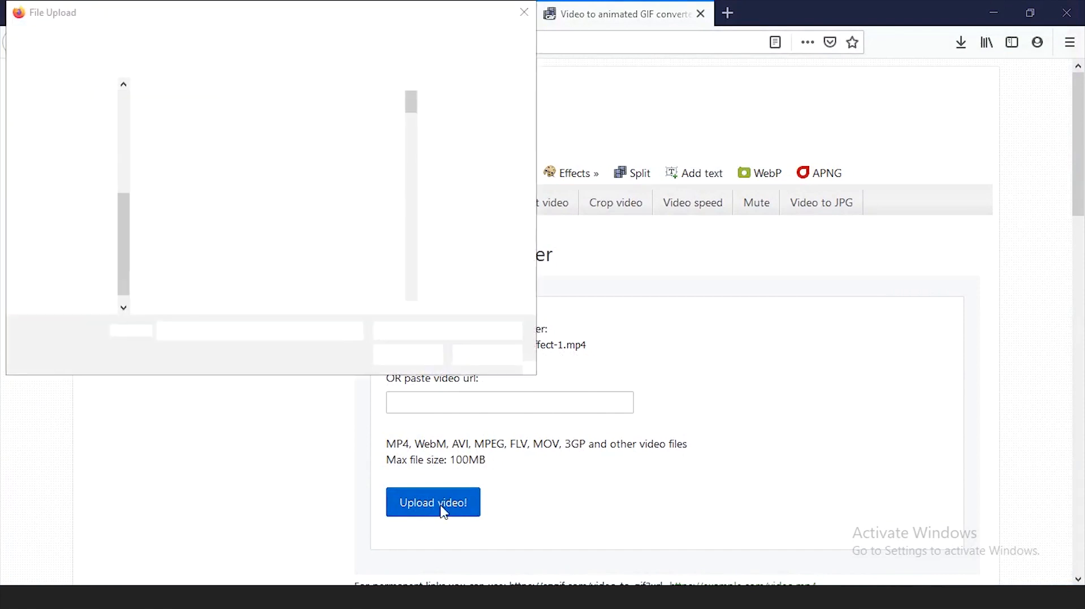
left_click(485, 357)
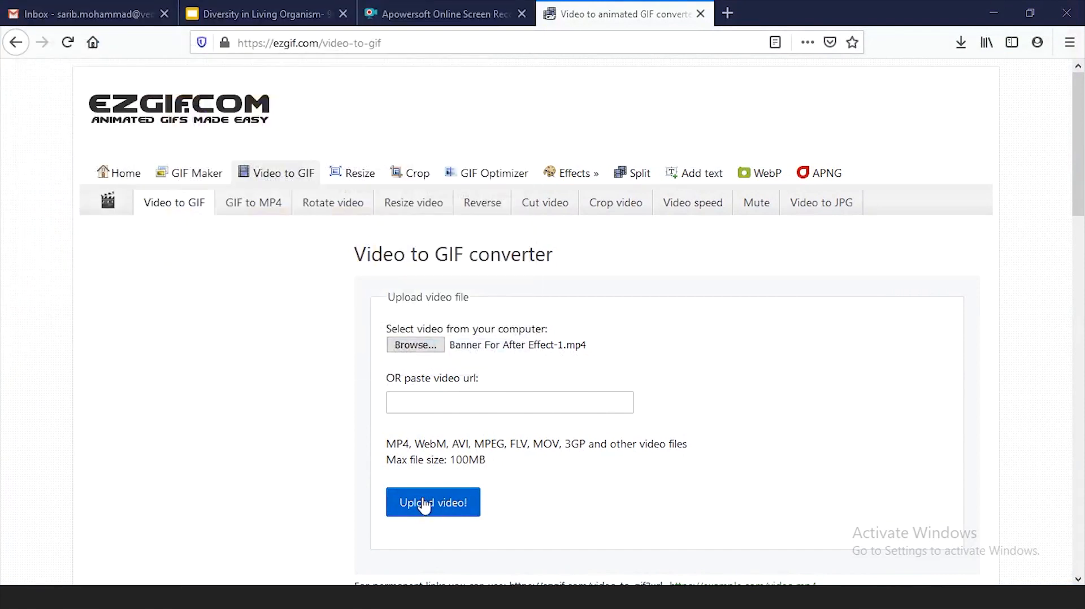
left_click(435, 503)
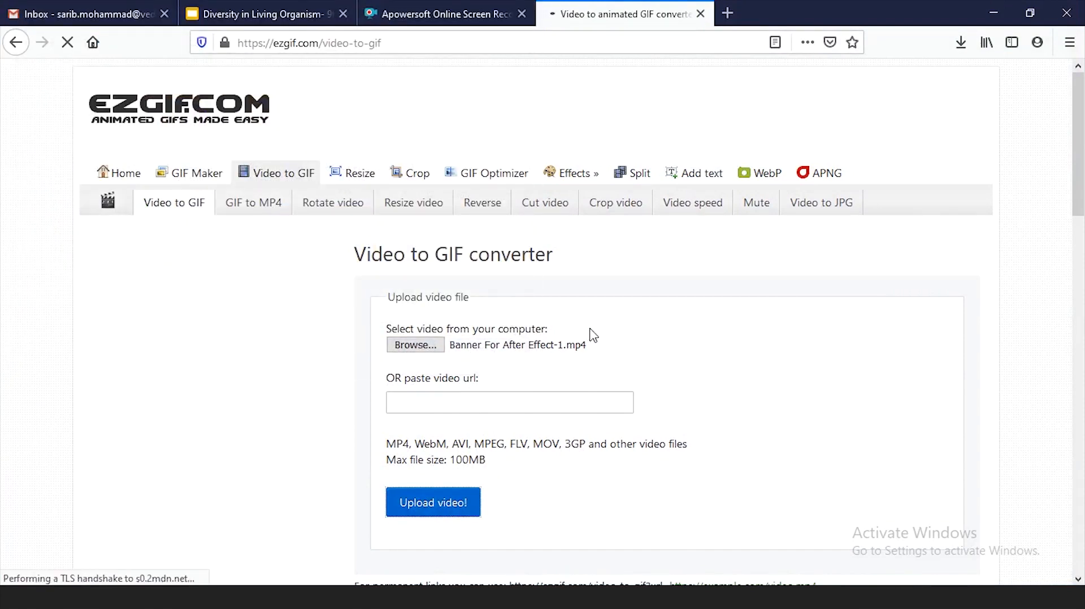
- Review the uploaded video's preview and details along with the GIF's start and end time settings
scroll(599, 333, "down", 2)
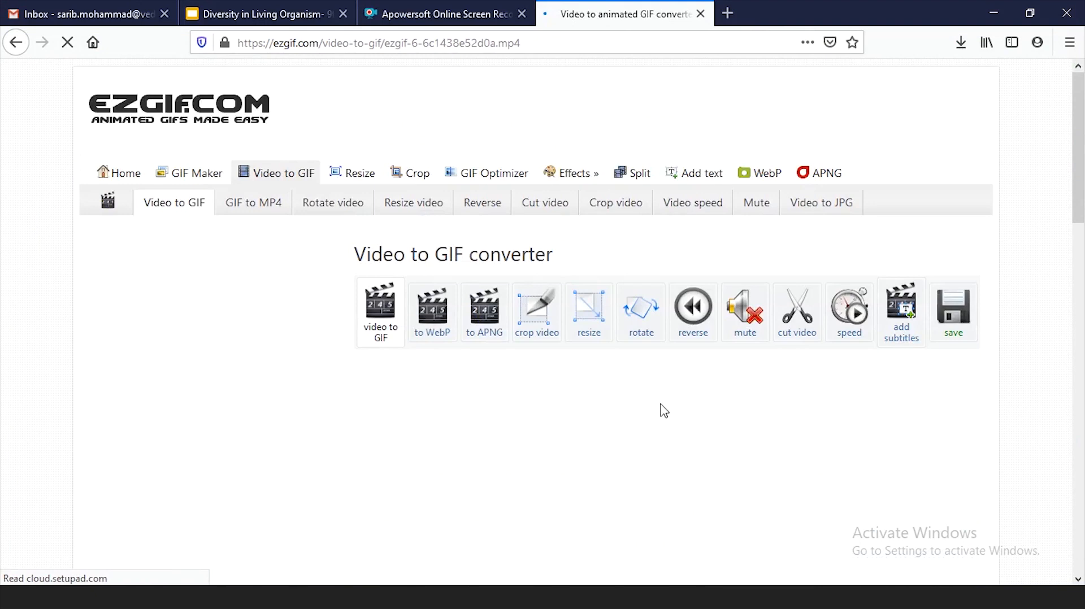
scroll(662, 412, "down", 4)
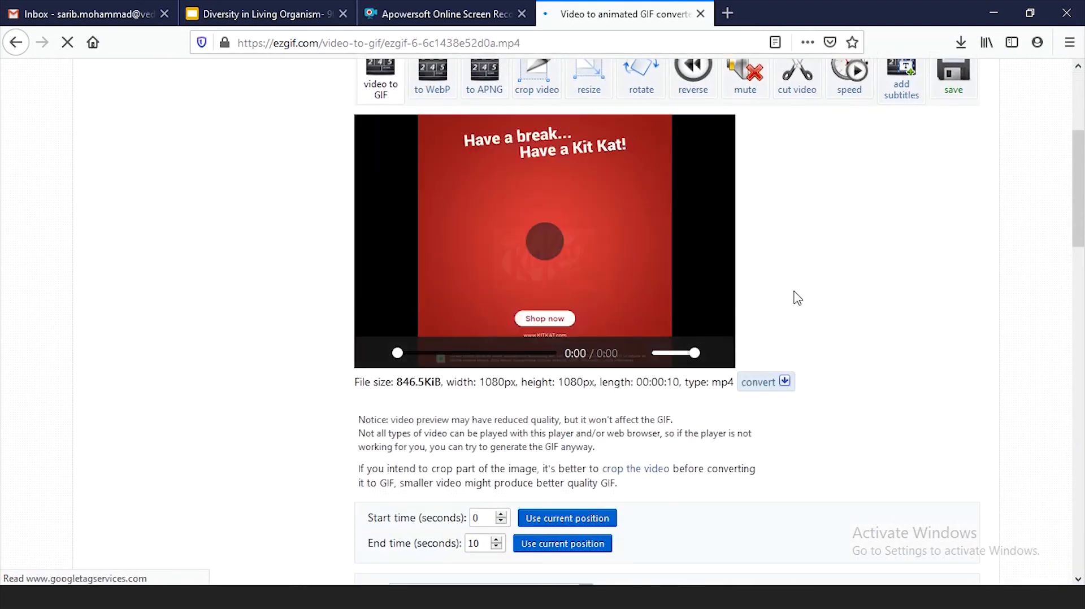
scroll(794, 295, "up", 2)
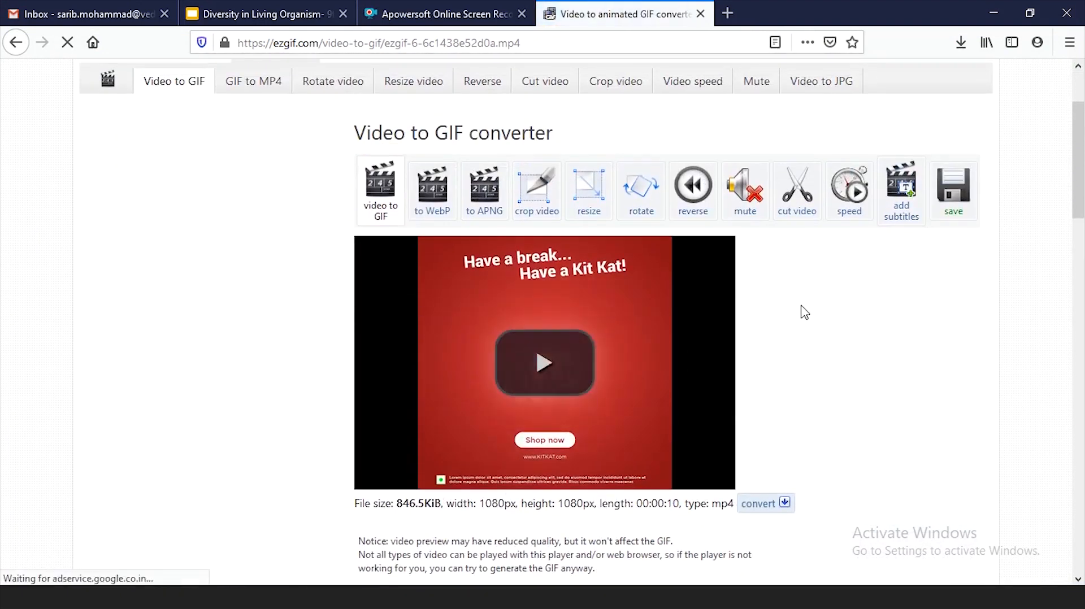
scroll(803, 311, "down", 3)
scroll(805, 313, "down", 1)
left_click(436, 423)
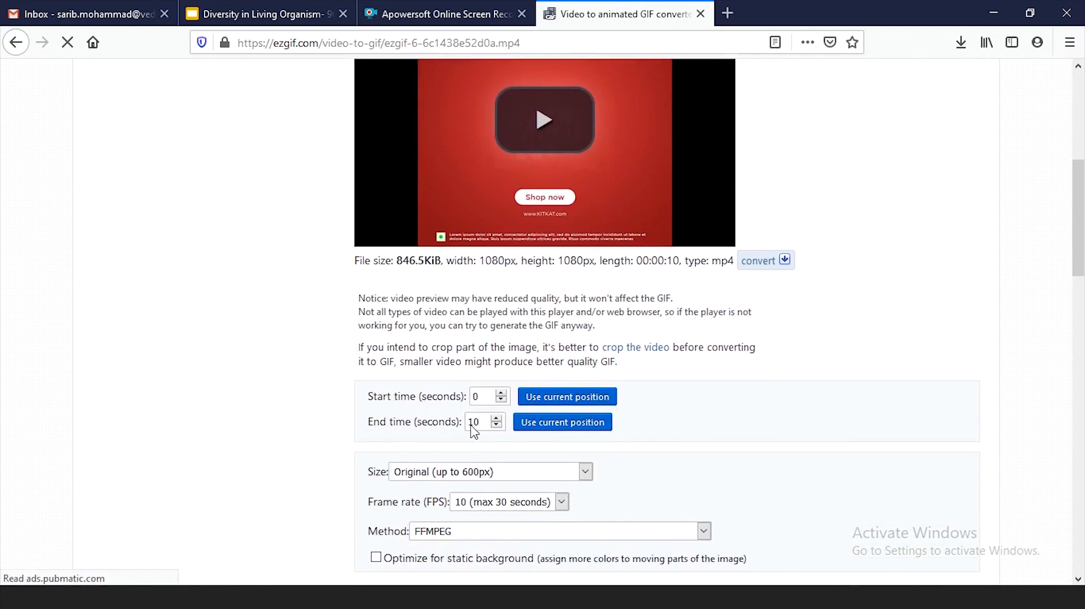
key("ctrl+a")
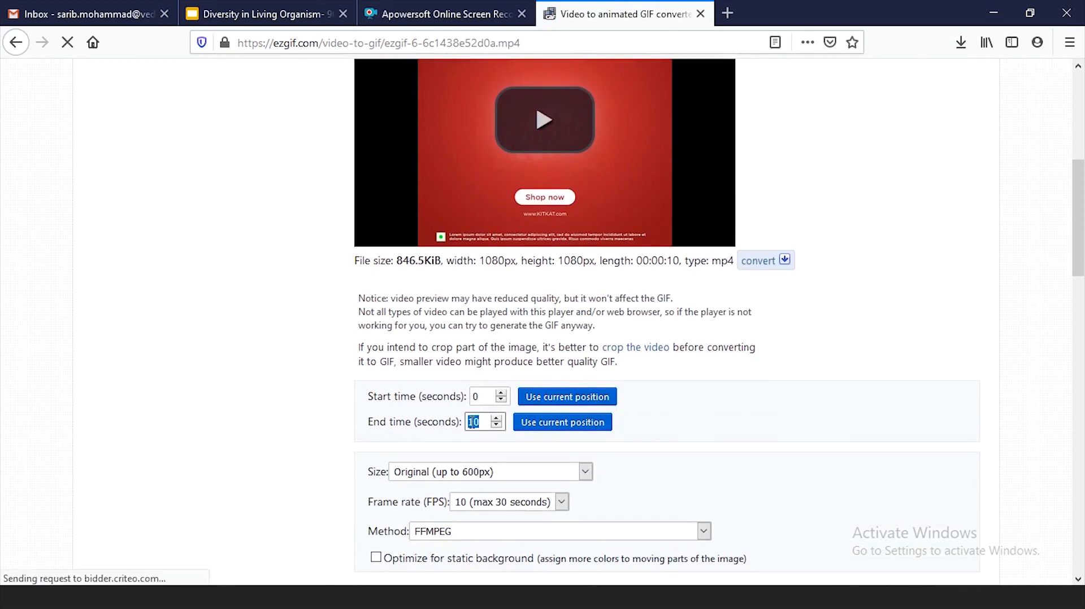
scroll(685, 407, "down", 2)
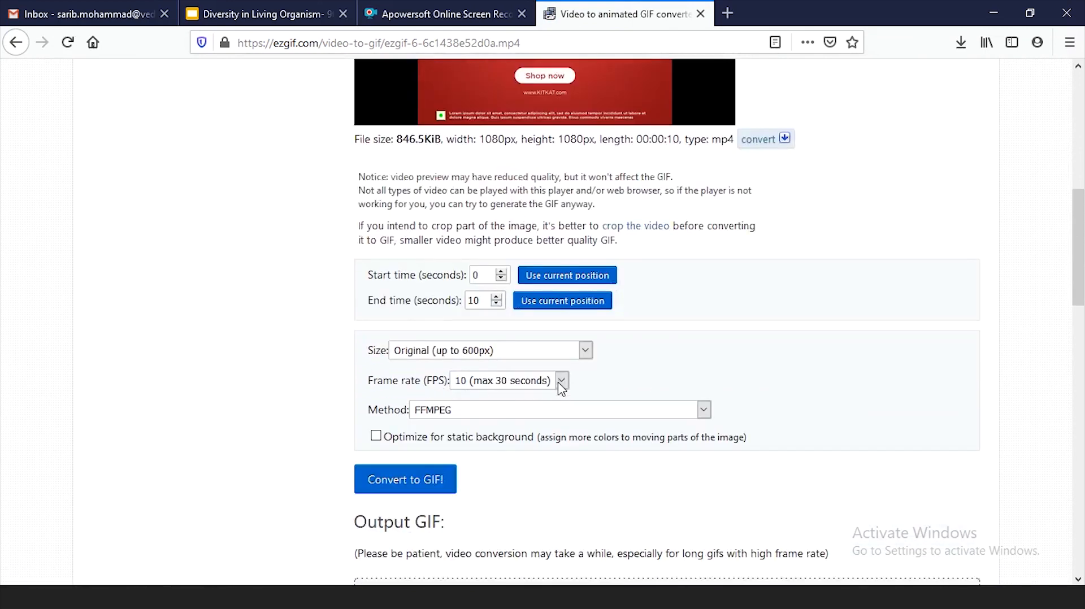
- Set the frame rate to 25 FPS (max 10 seconds) and convert the video to GIF
left_click(560, 382)
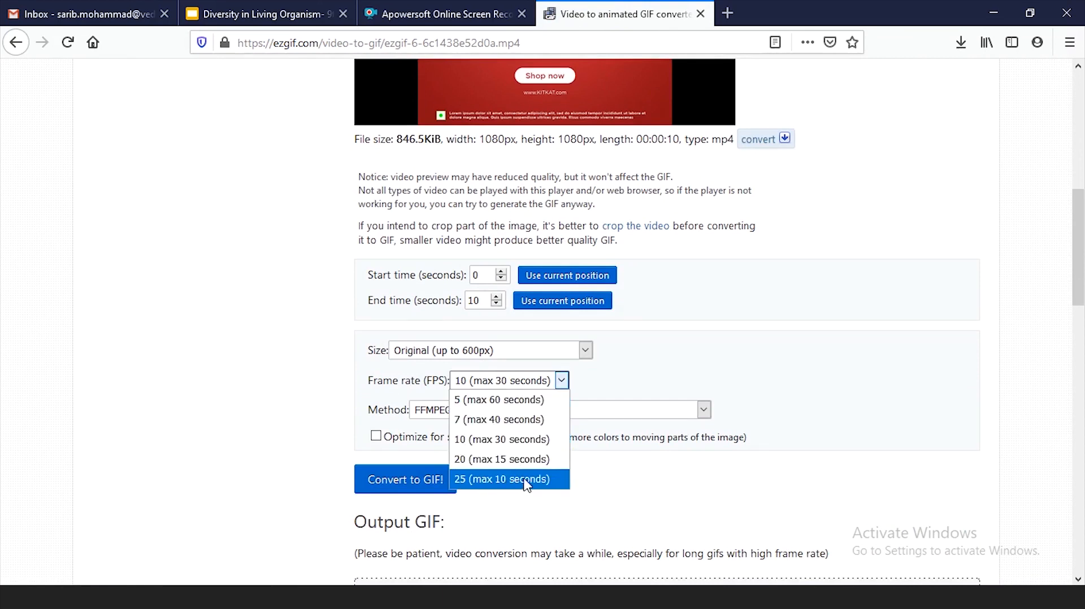
left_click(489, 479)
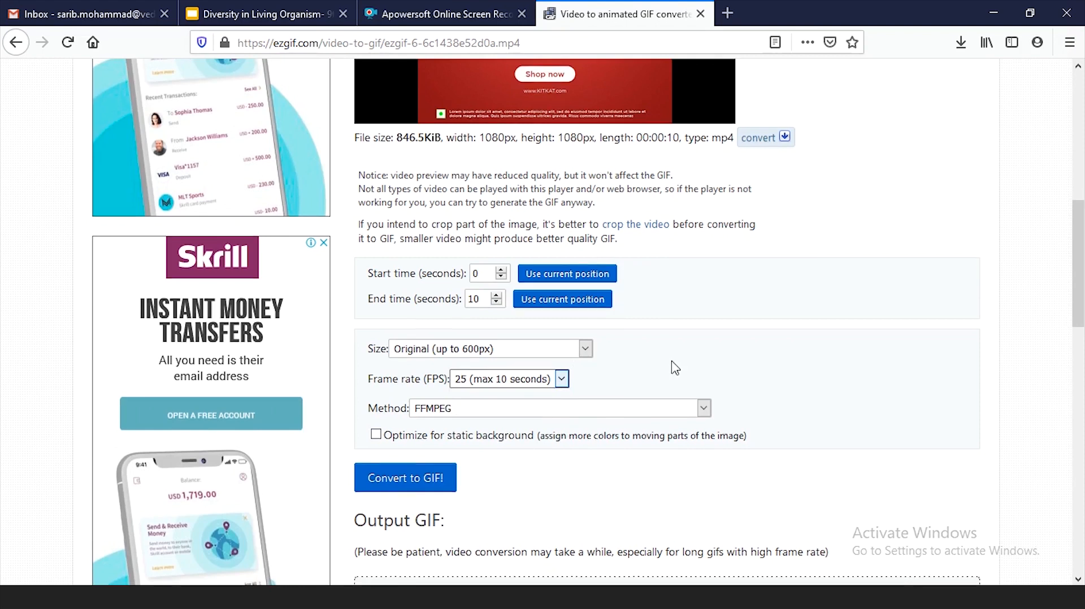
scroll(460, 289, "down", 4)
left_click(428, 258)
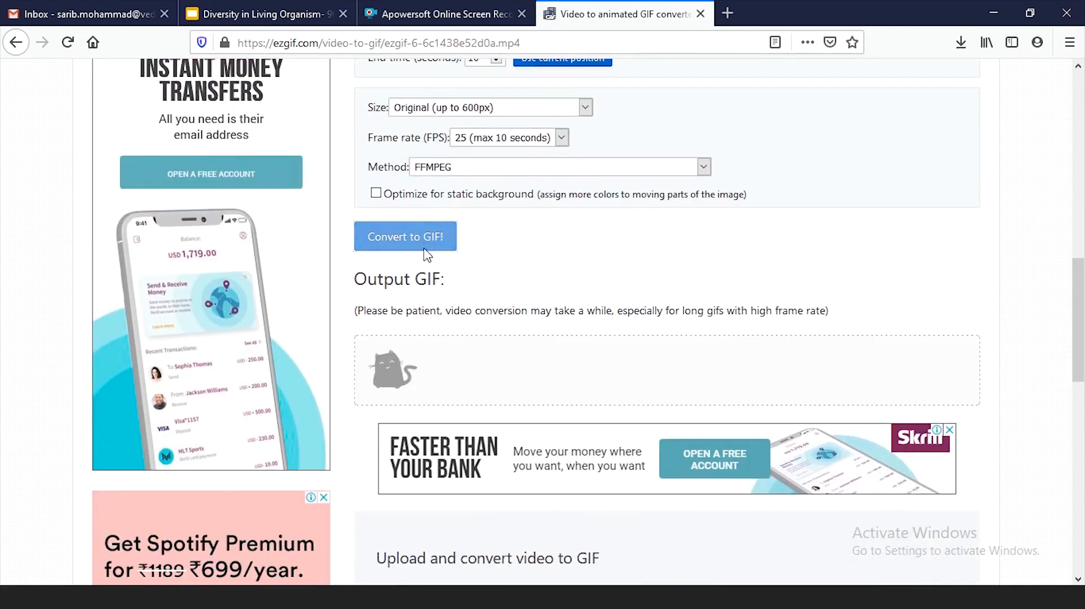
- Review the converted GIF output and download it with the option to save the file
scroll(864, 410, "down", 4)
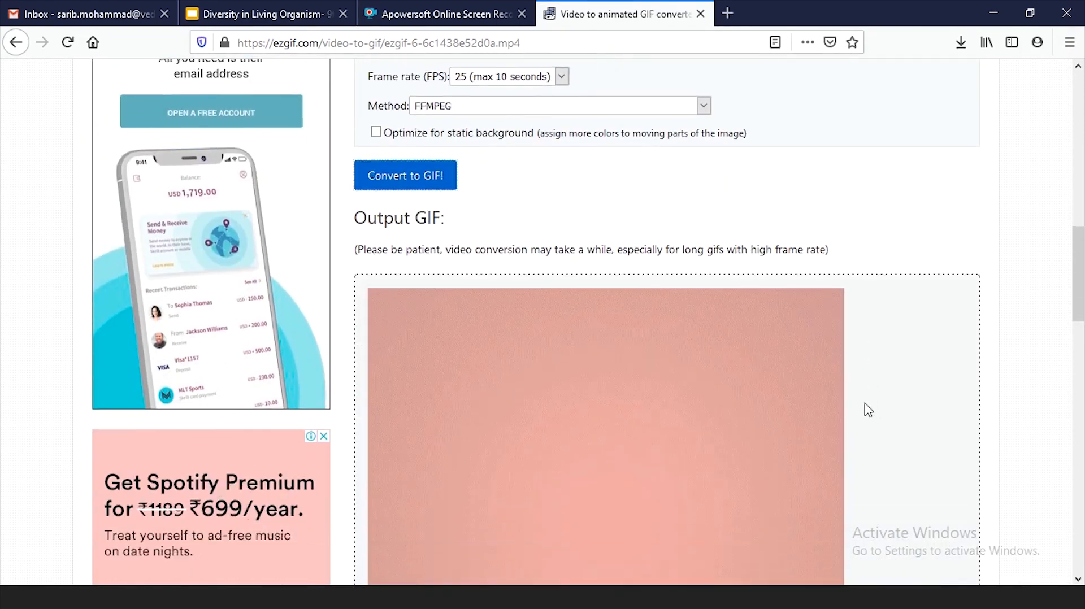
scroll(895, 345, "down", 2)
scroll(904, 325, "up", 2)
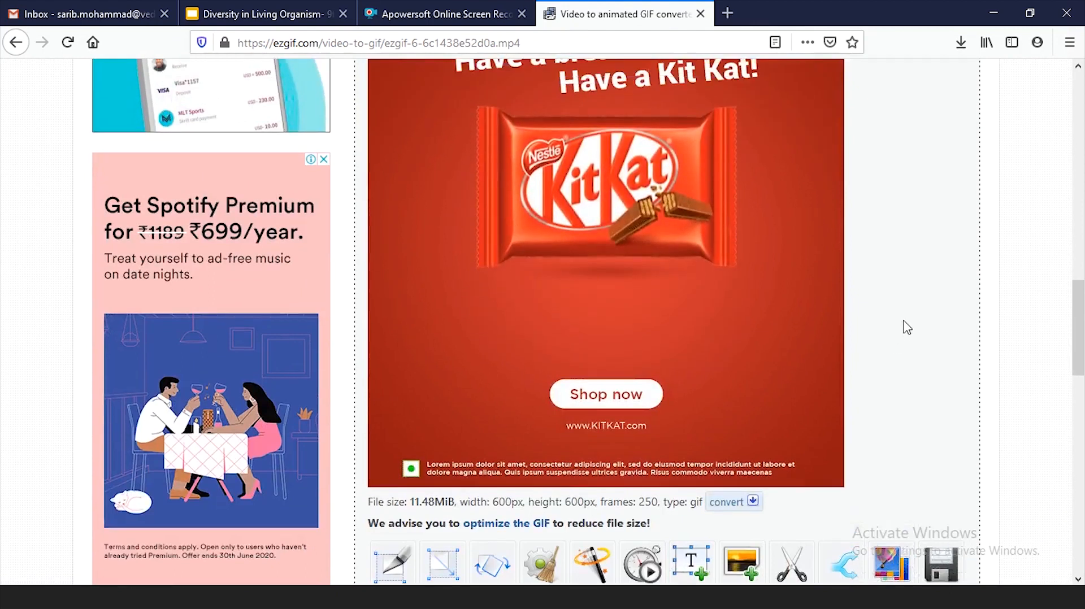
scroll(907, 299, "down", 4)
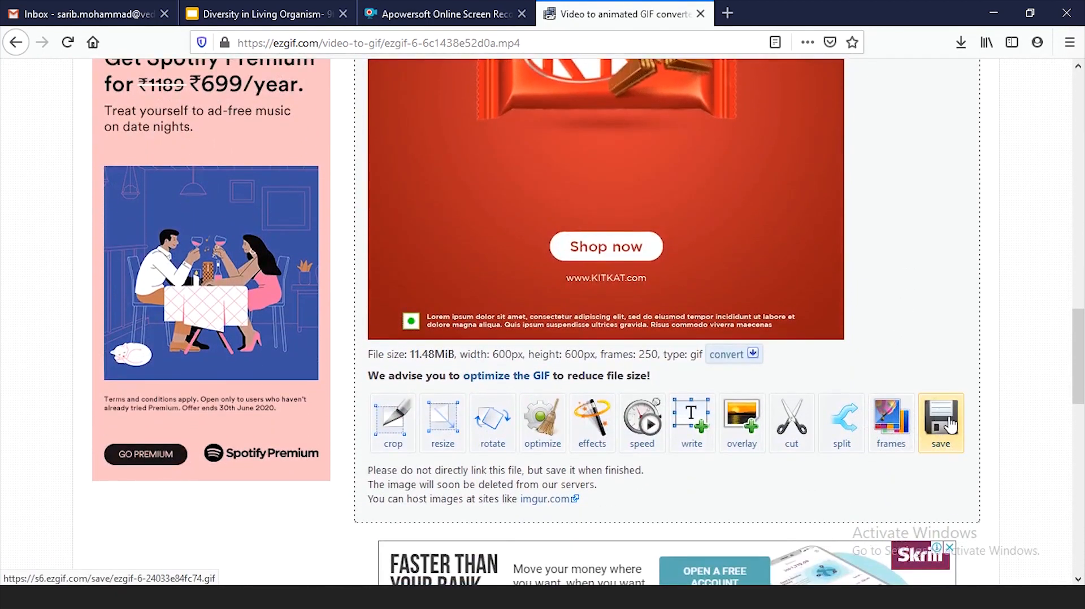
left_click(938, 422)
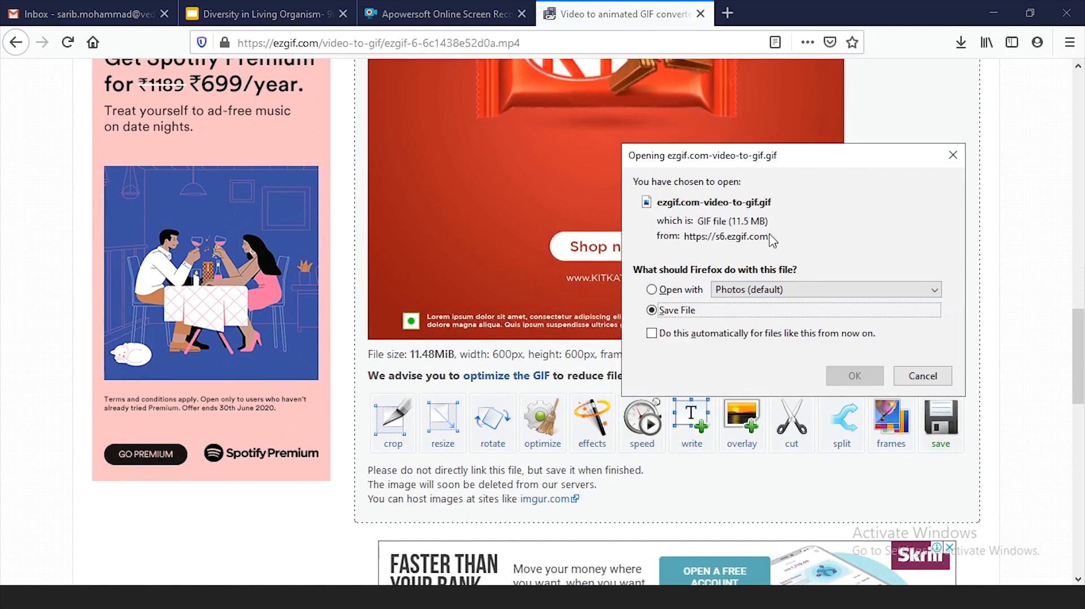
left_click(855, 378)
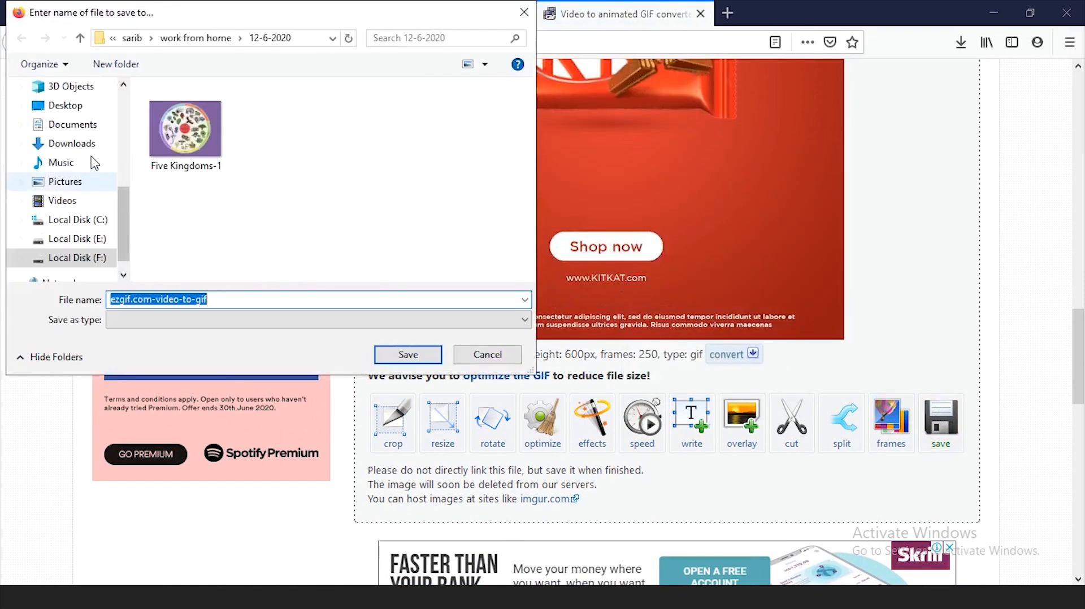
- Save the downloaded GIF to the Desktop under the file name "Kitkat GIF"
scroll(90, 155, "up", 5)
scroll(67, 143, "up", 1)
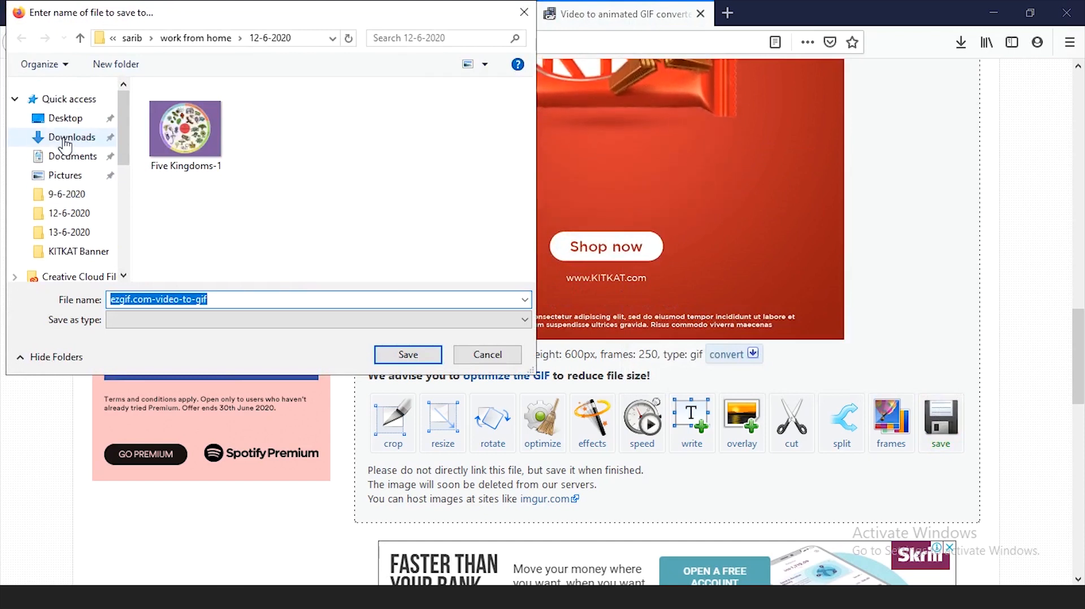
left_click(66, 118)
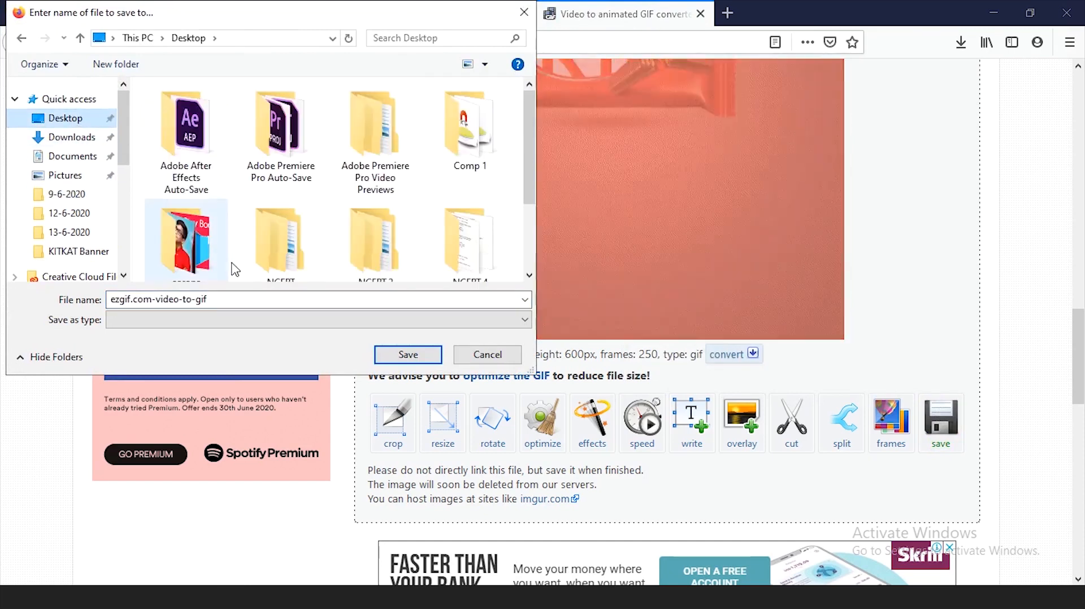
scroll(243, 243, "down", 5)
left_click(233, 301)
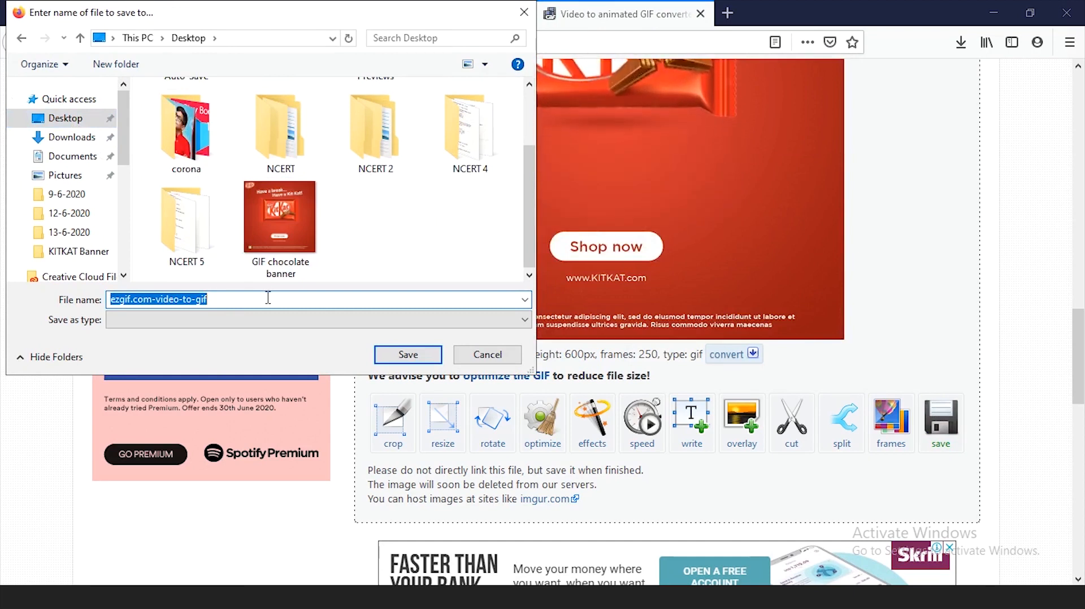
type("Kitkat")
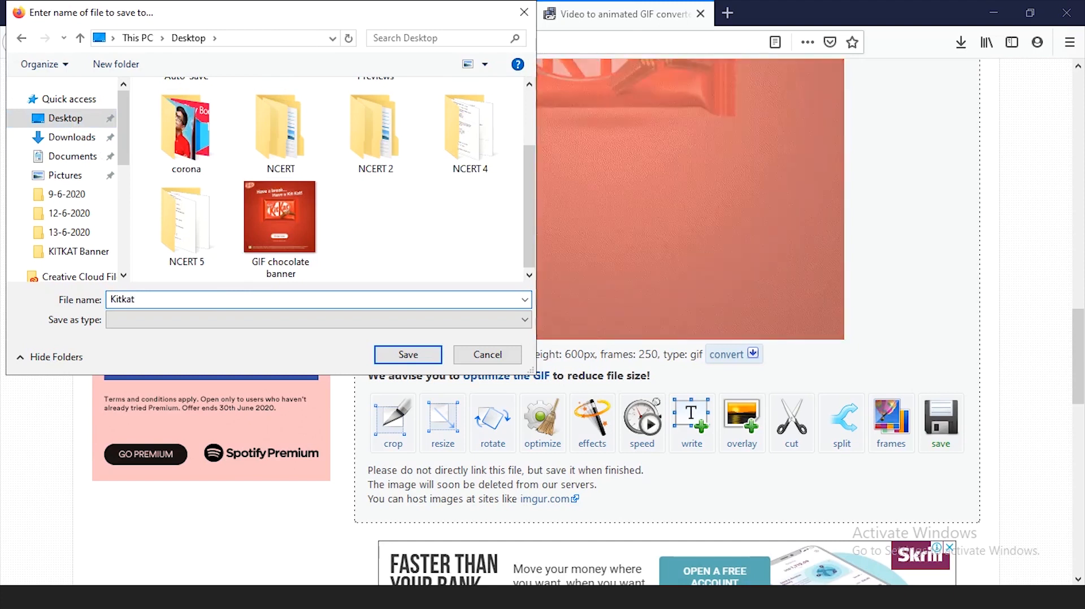
type(" GIF")
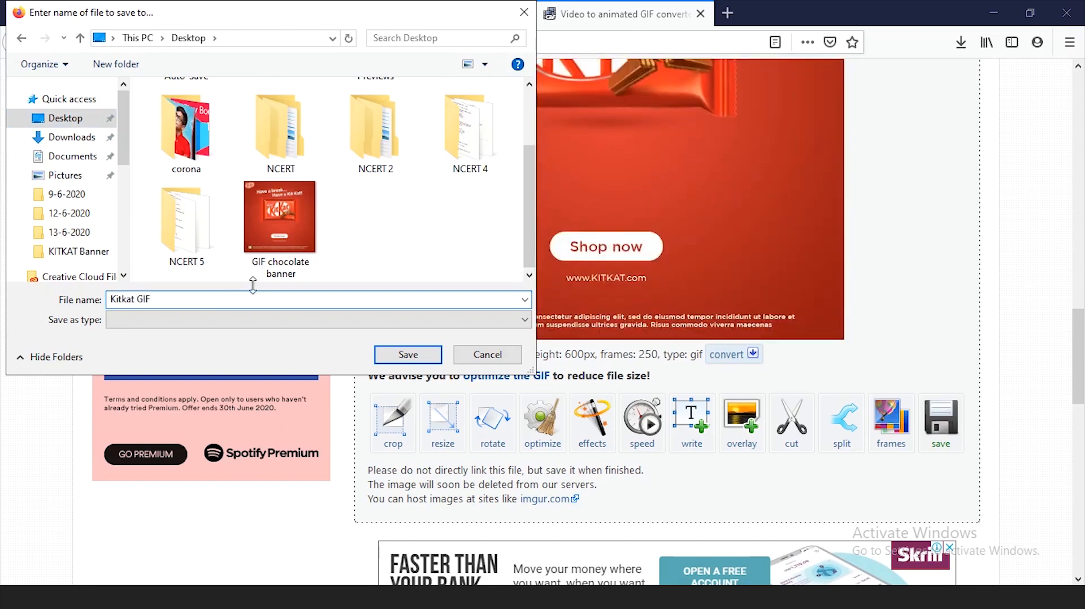
left_click(406, 356)
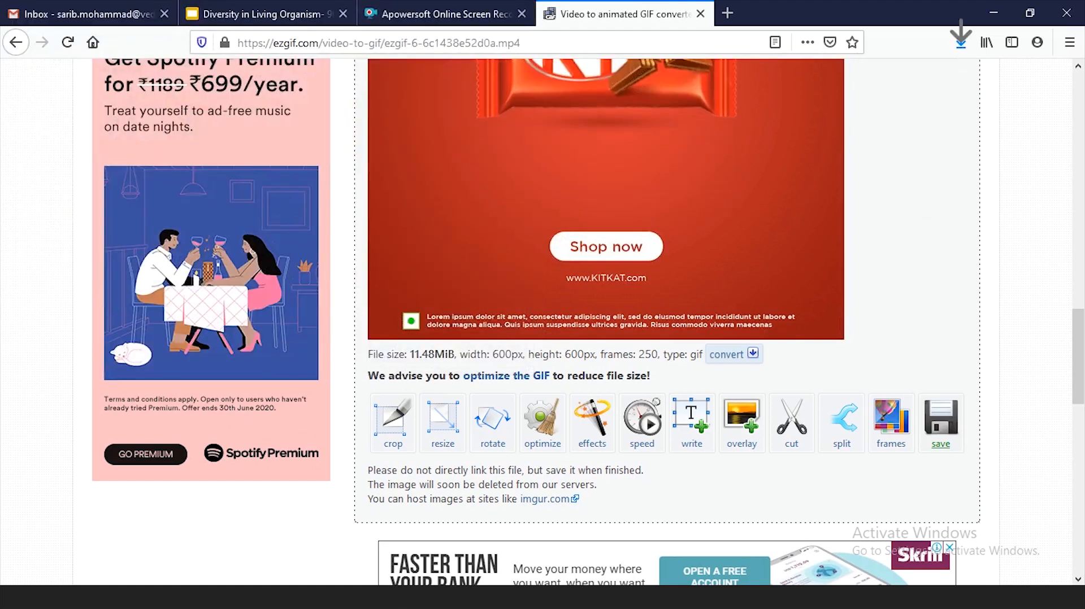
- Show the desktop and locate the saved Kitkat GIF file
key("super+d")
left_click(554, 501)
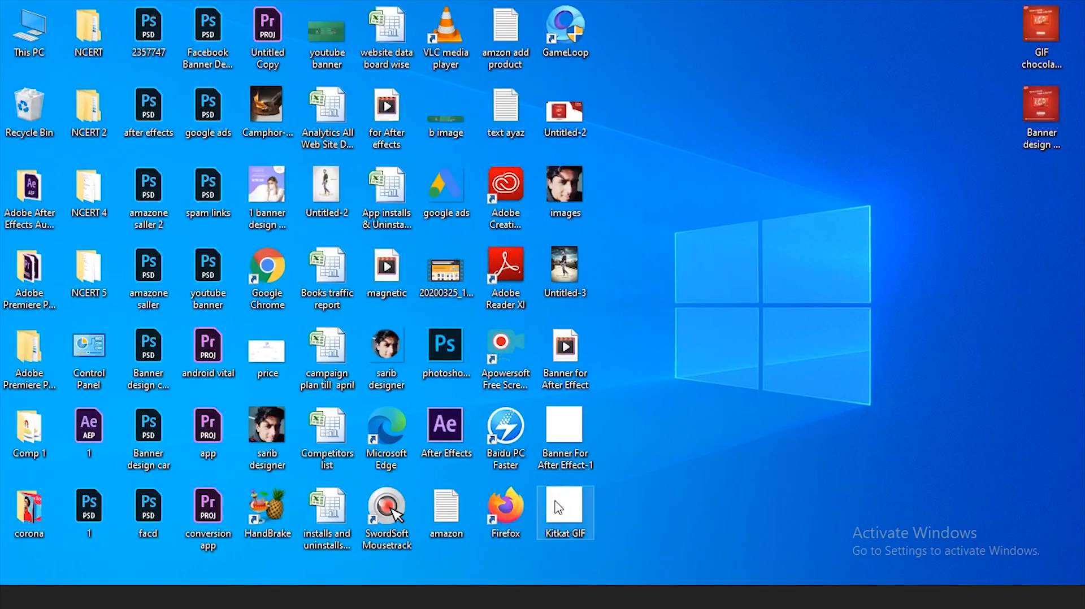
left_click(713, 467)
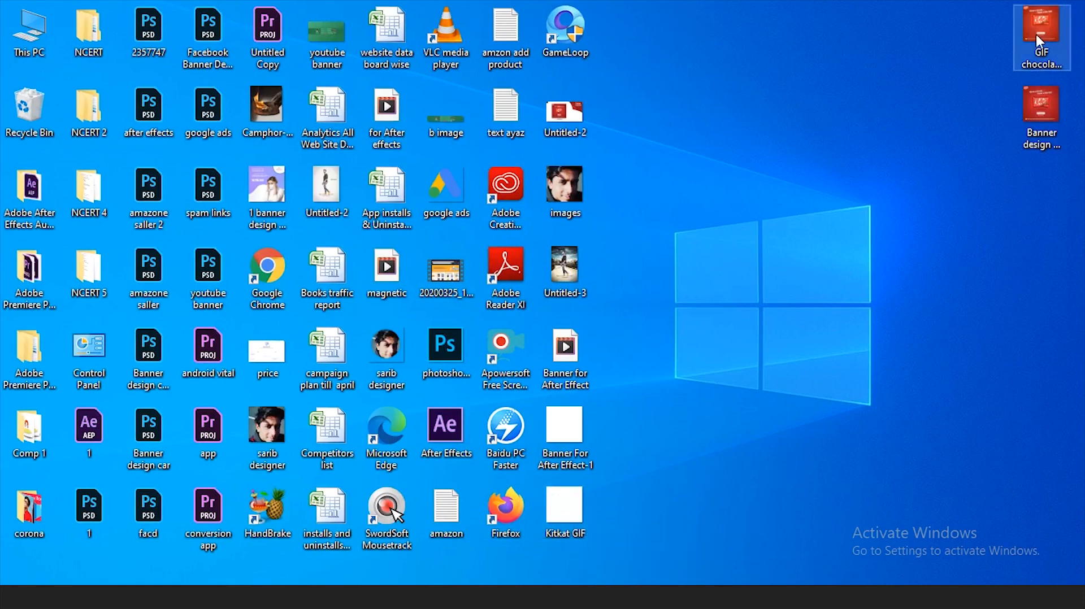
left_click_drag(990, 20, 1056, 136)
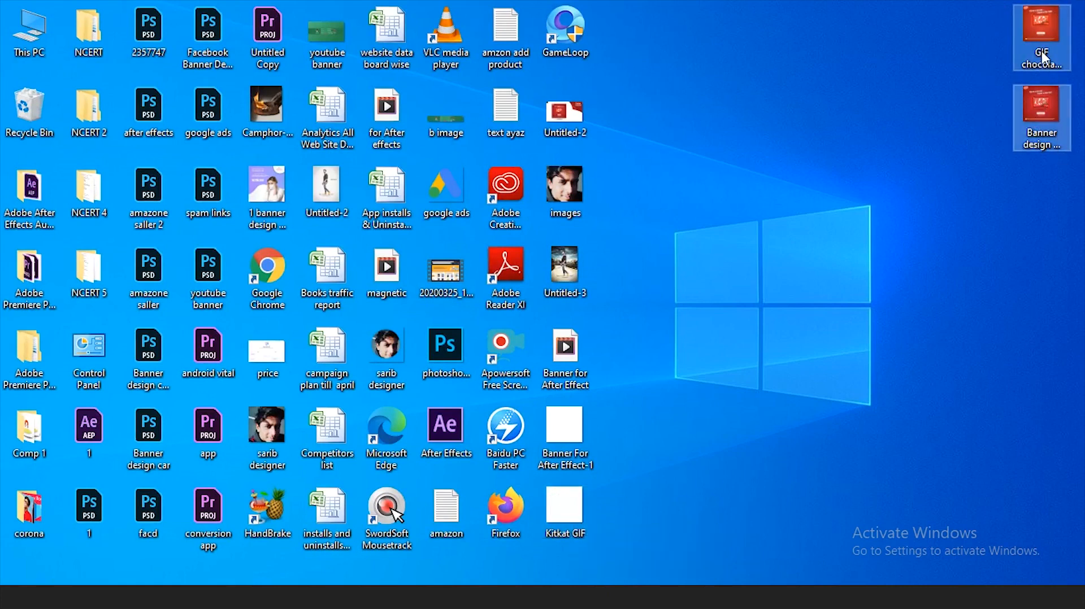
left_click_drag(1044, 29, 928, 100)
left_click_drag(939, 38, 1025, 166)
left_click_drag(987, 105, 1055, 102)
left_click(963, 96)
left_click_drag(998, 16, 1053, 142)
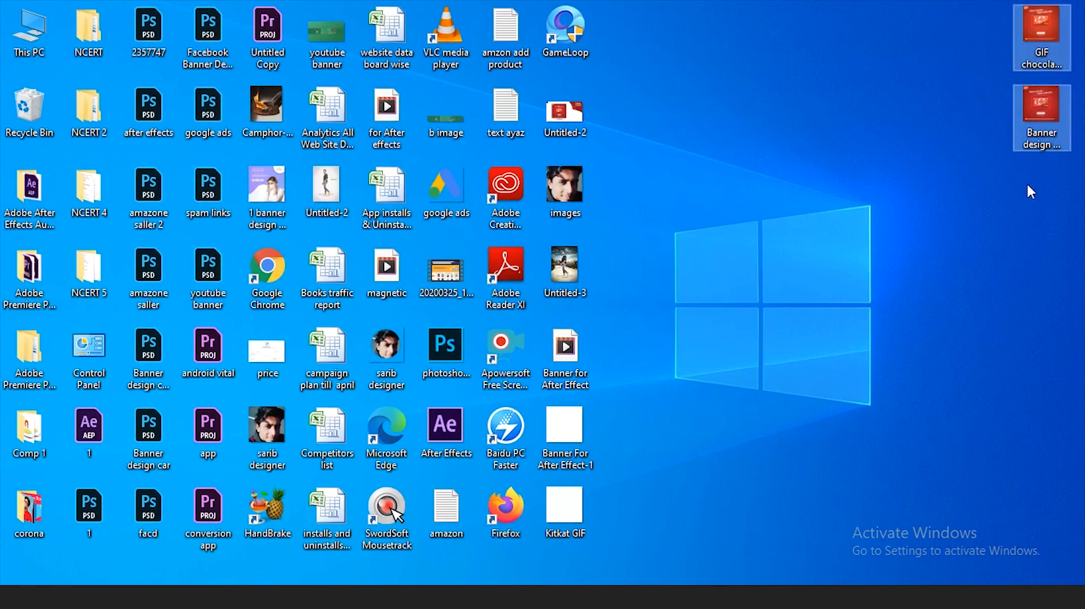
left_click(1007, 115)
left_click_drag(1000, 18, 1051, 131)
left_click(938, 263)
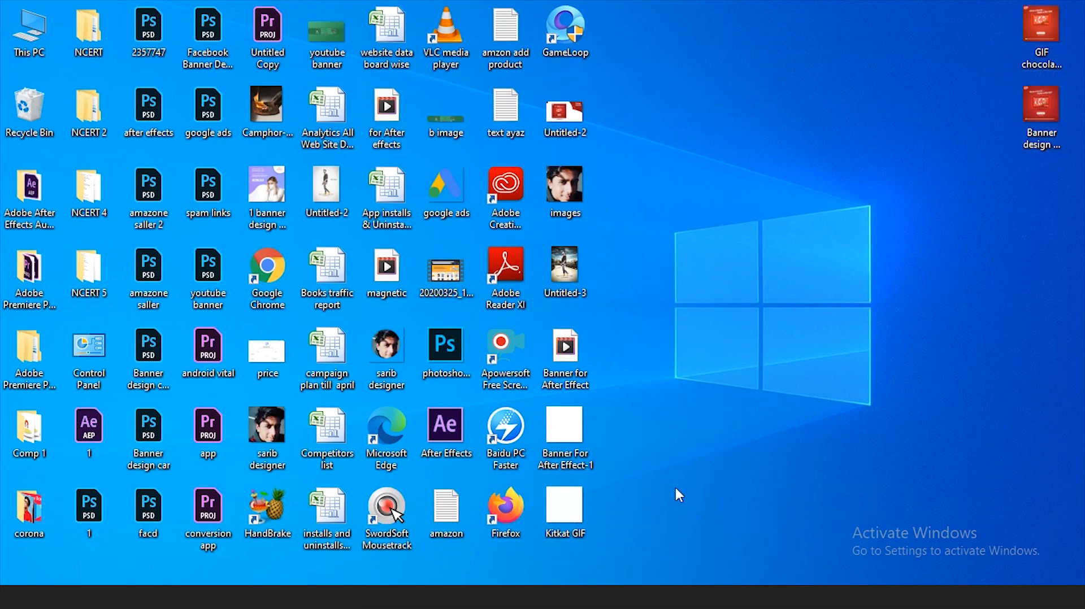
- Open Kitkat GIF from the desktop in Photos, watch the animation, and close the viewer
left_click(579, 509)
left_click(661, 467)
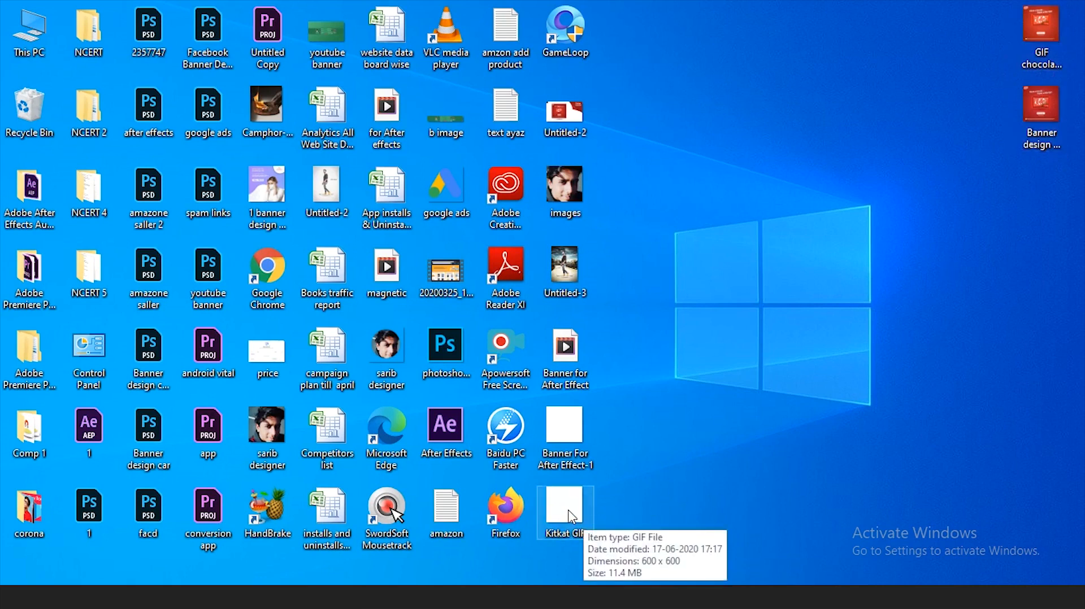
double_click(573, 507)
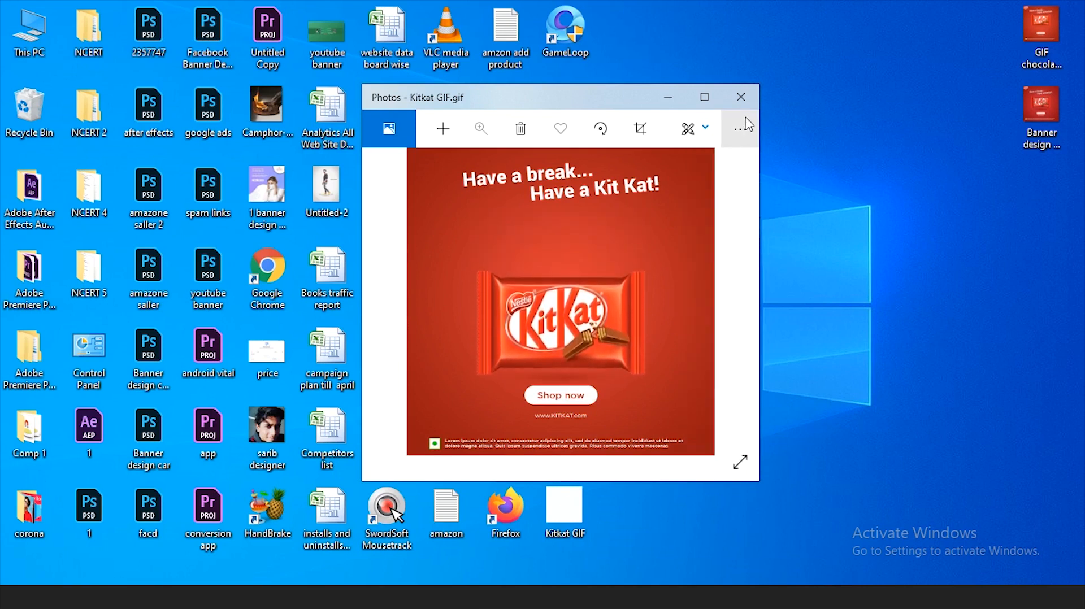
left_click_drag(624, 98, 678, 108)
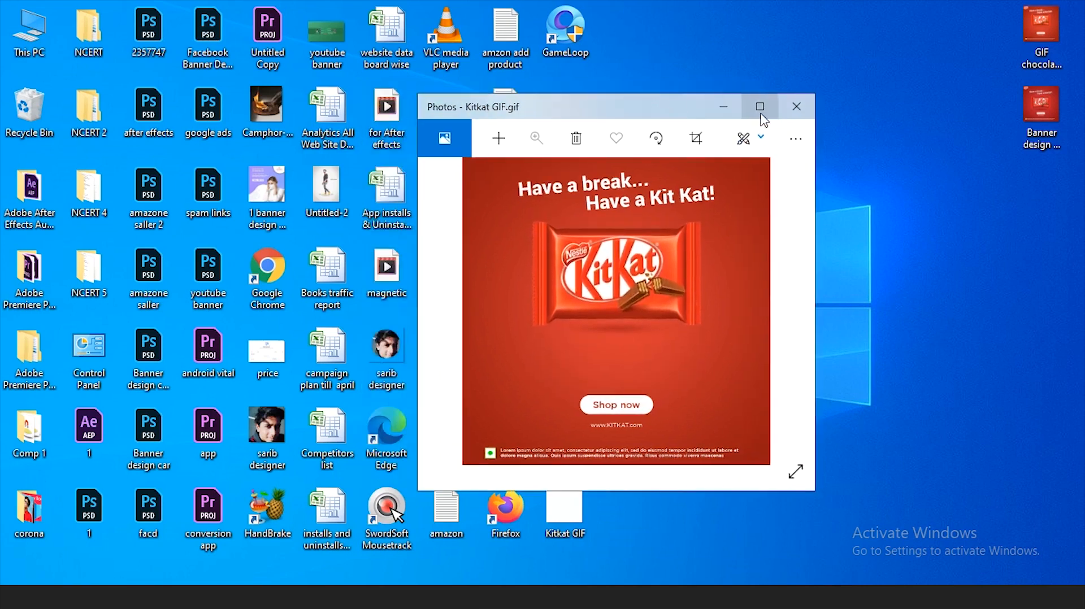
left_click(799, 109)
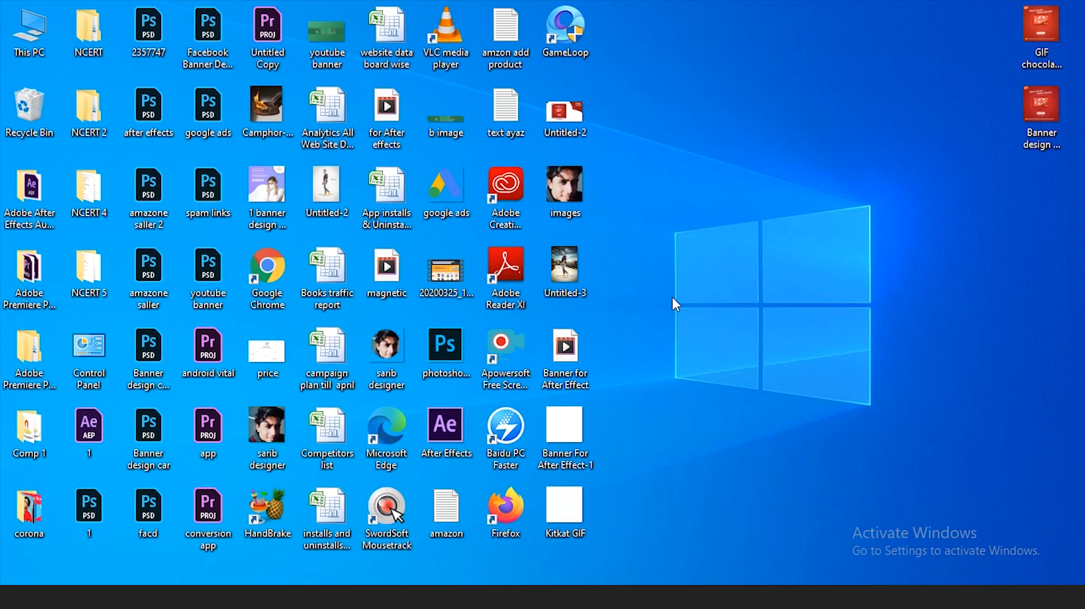
right_click(735, 150)
left_click(749, 155)
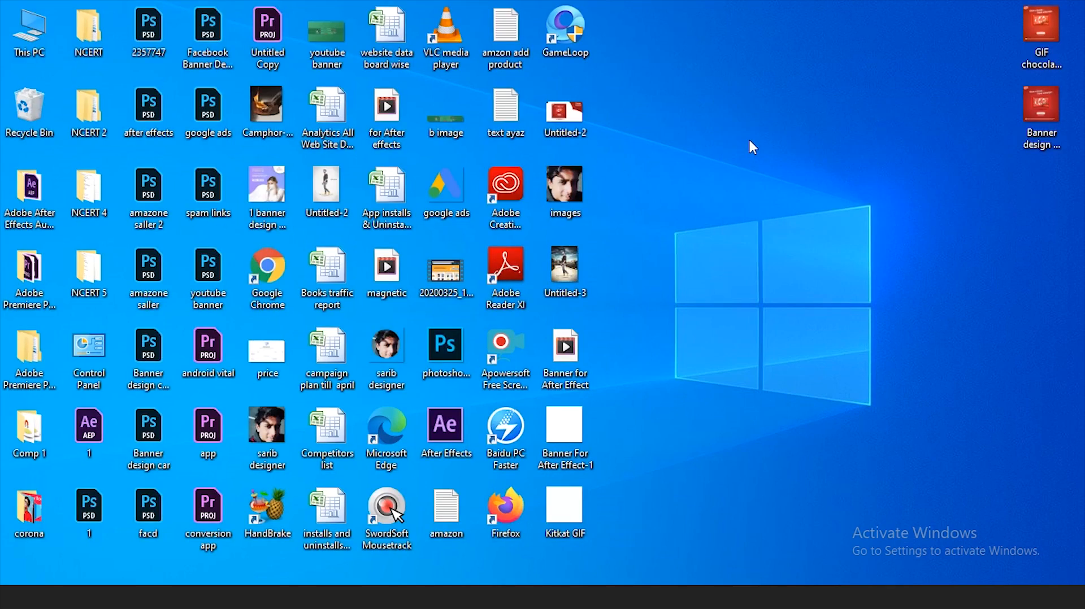